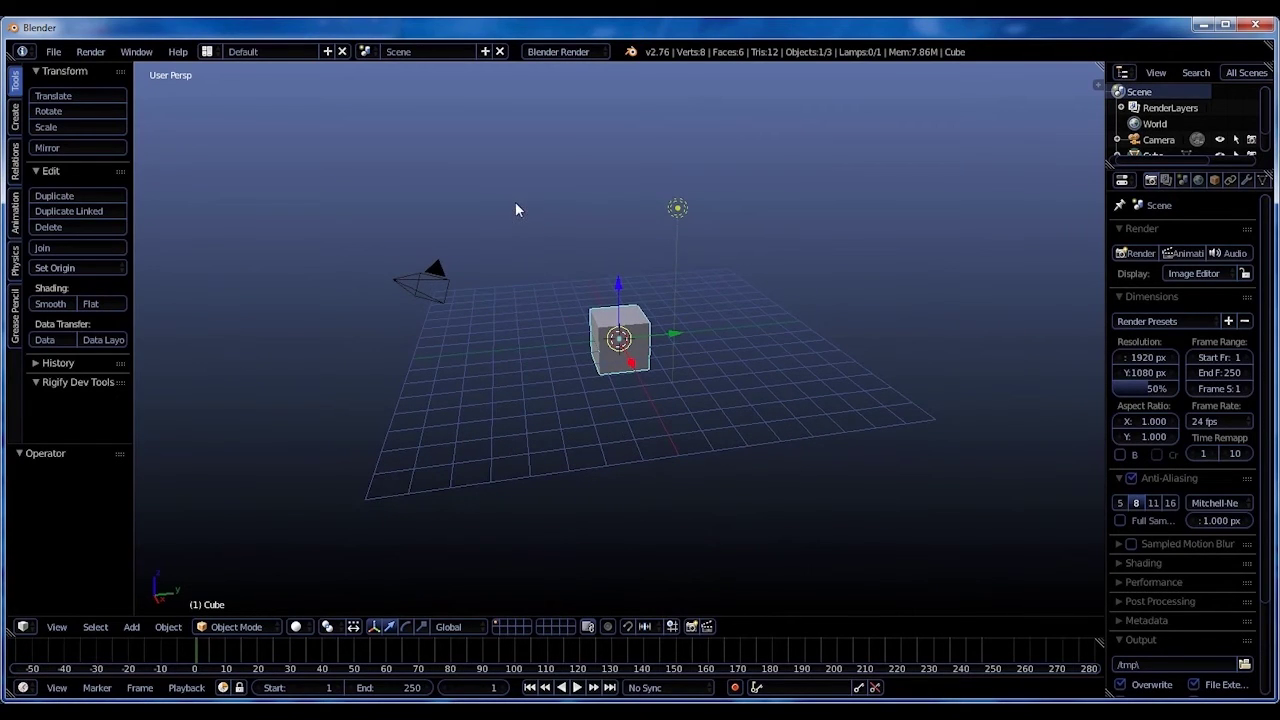
# Box-select the default cube, camera and lamp and delete them all from the scene.
pyautogui.press('b')
pyautogui.moveTo(402, 135); pyautogui.dragTo(783, 392)
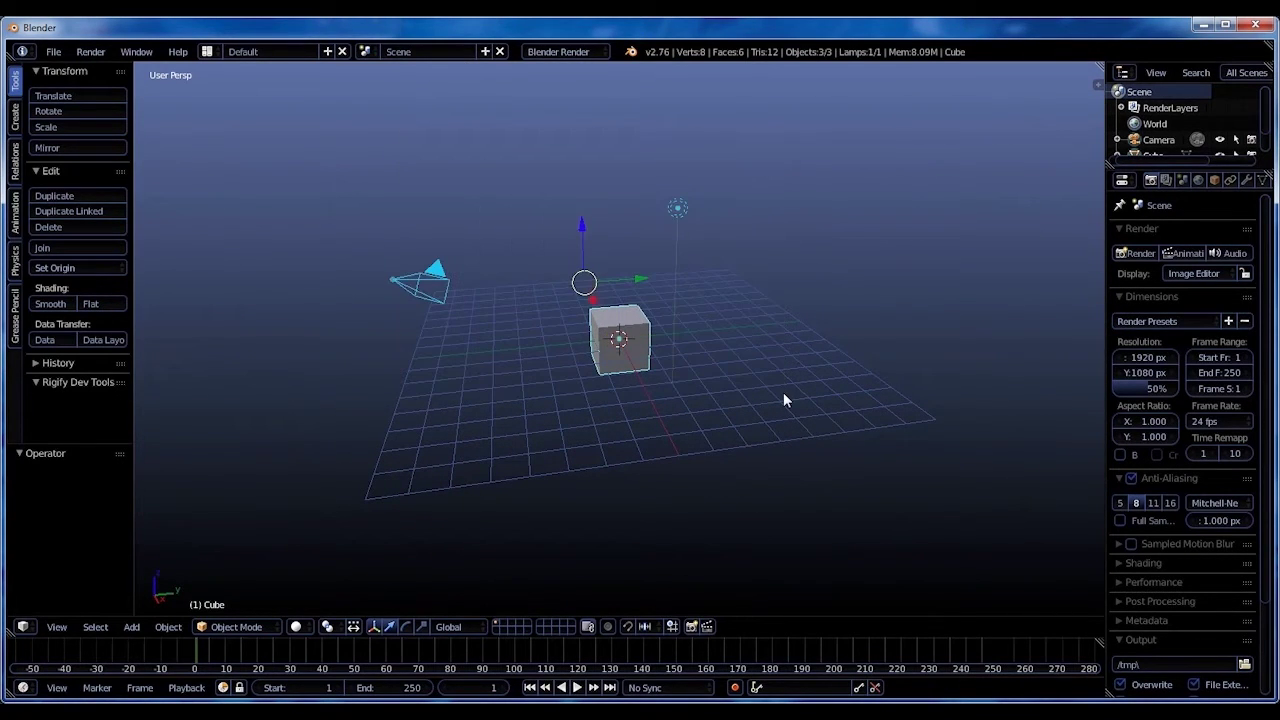
pyautogui.press('x')
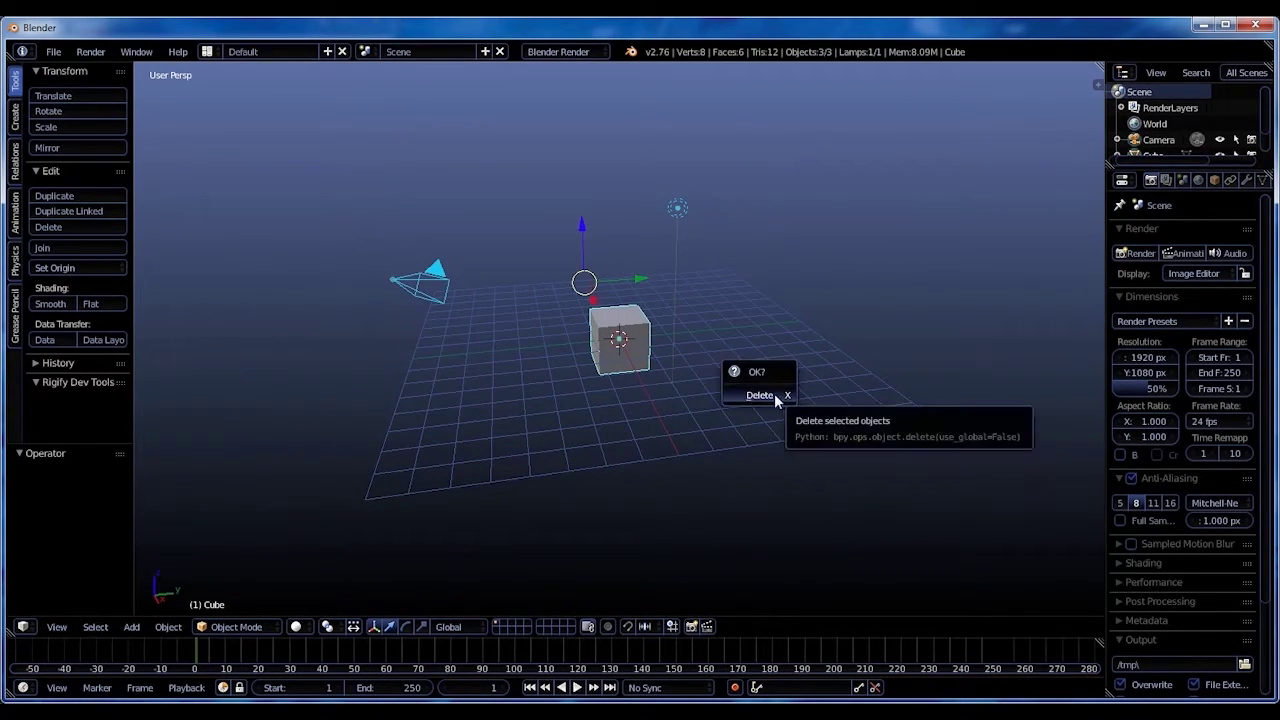
pyautogui.click(783, 392)
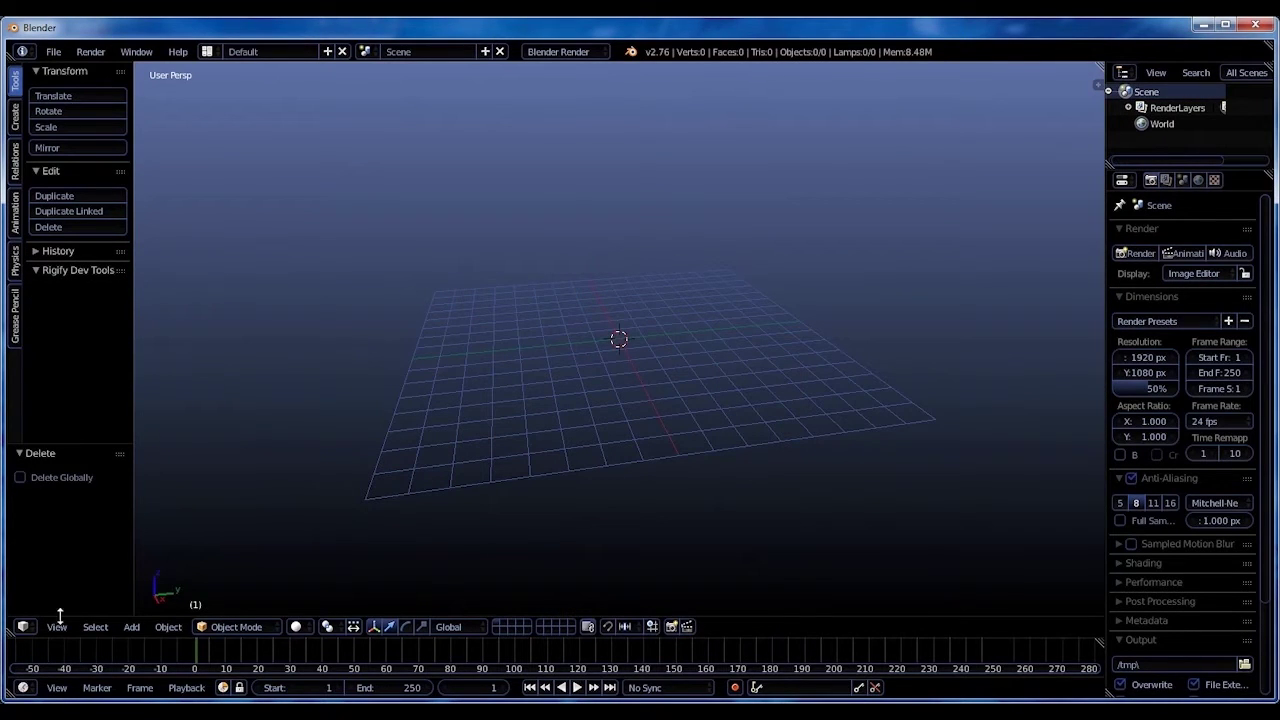
# Switch the 3D viewport to the Text Editor and open New Text Document.txt from the E:\youtube tut\Blender folder.
pyautogui.click(28, 627)
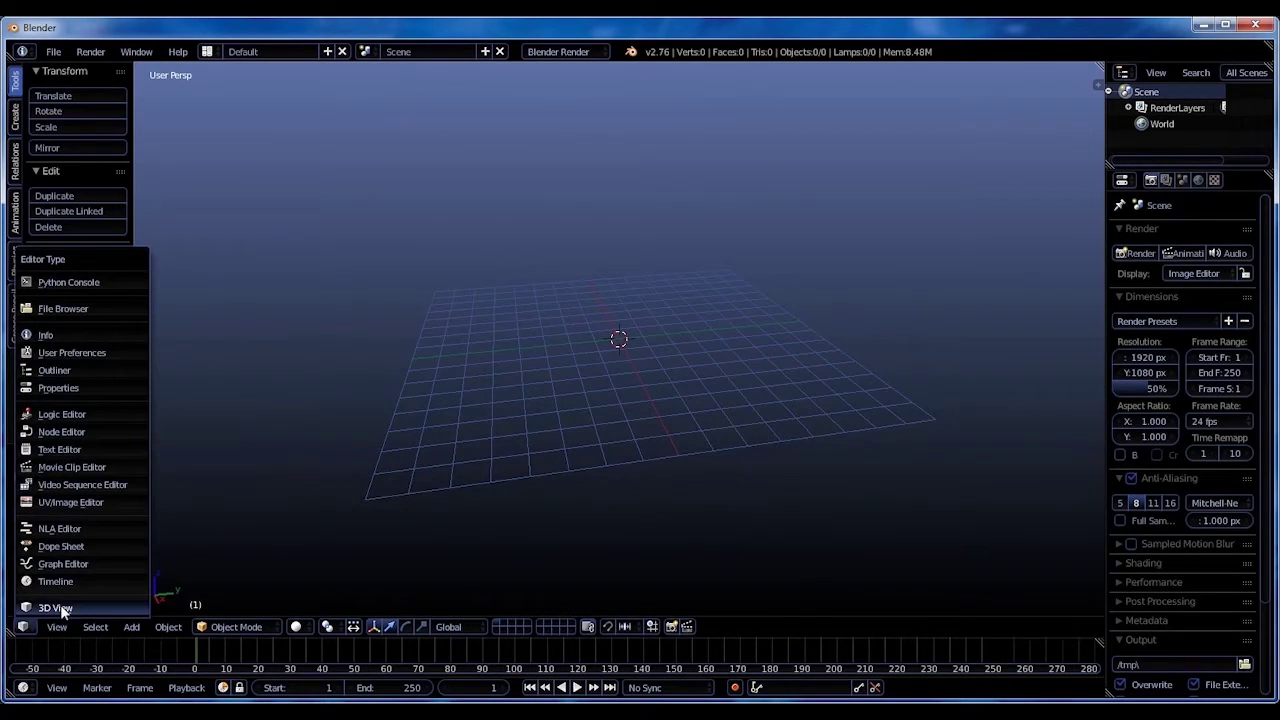
pyautogui.click(76, 450)
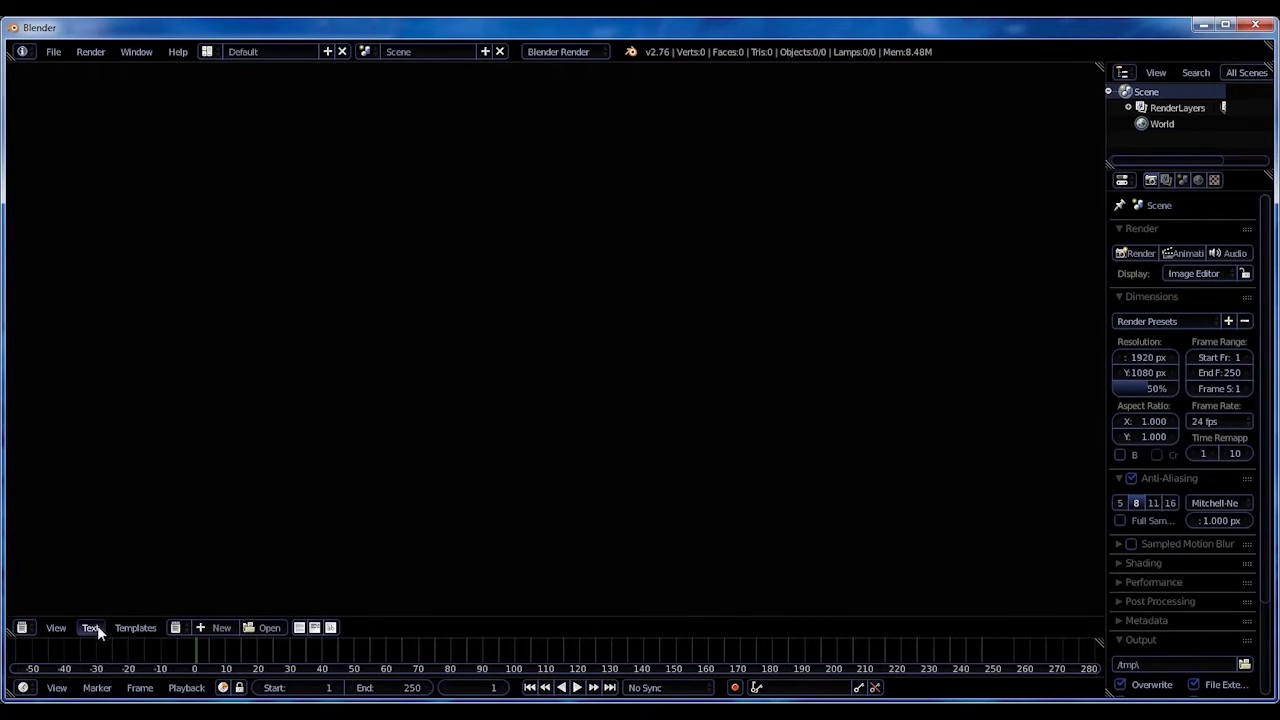
pyautogui.click(97, 627)
pyautogui.click(125, 590)
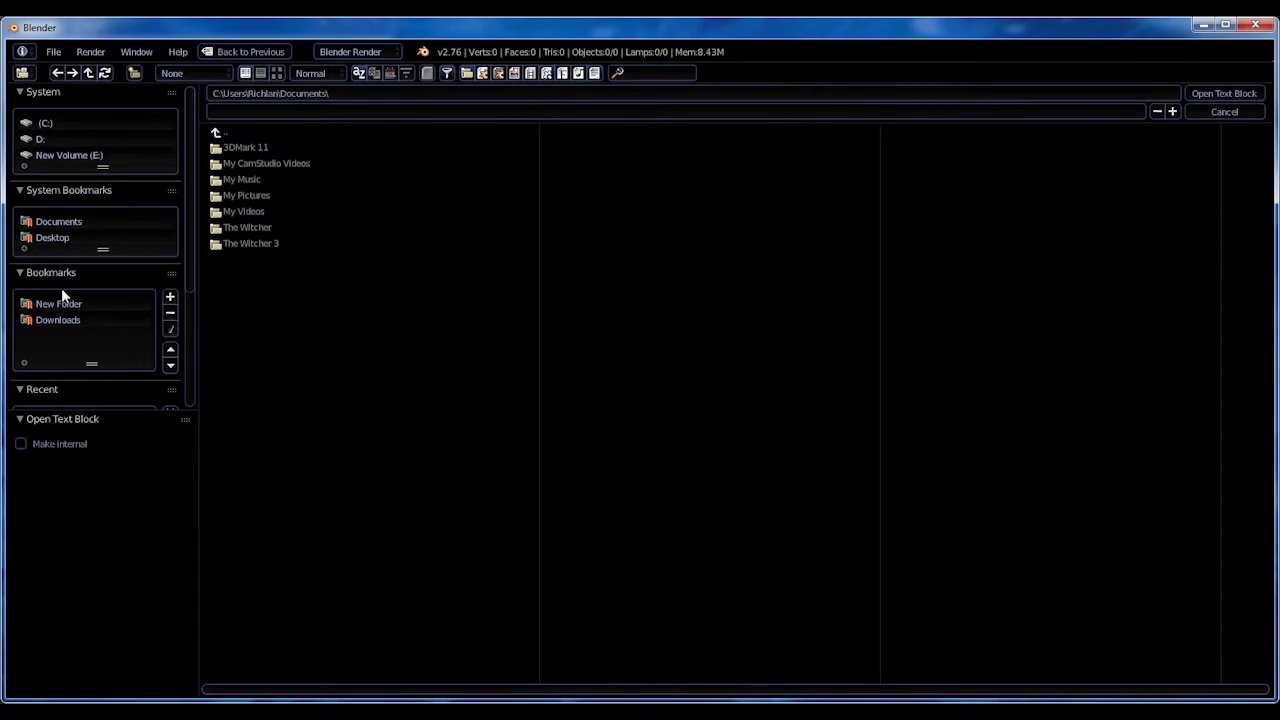
pyautogui.moveTo(126, 410); pyautogui.dragTo(141, 509)
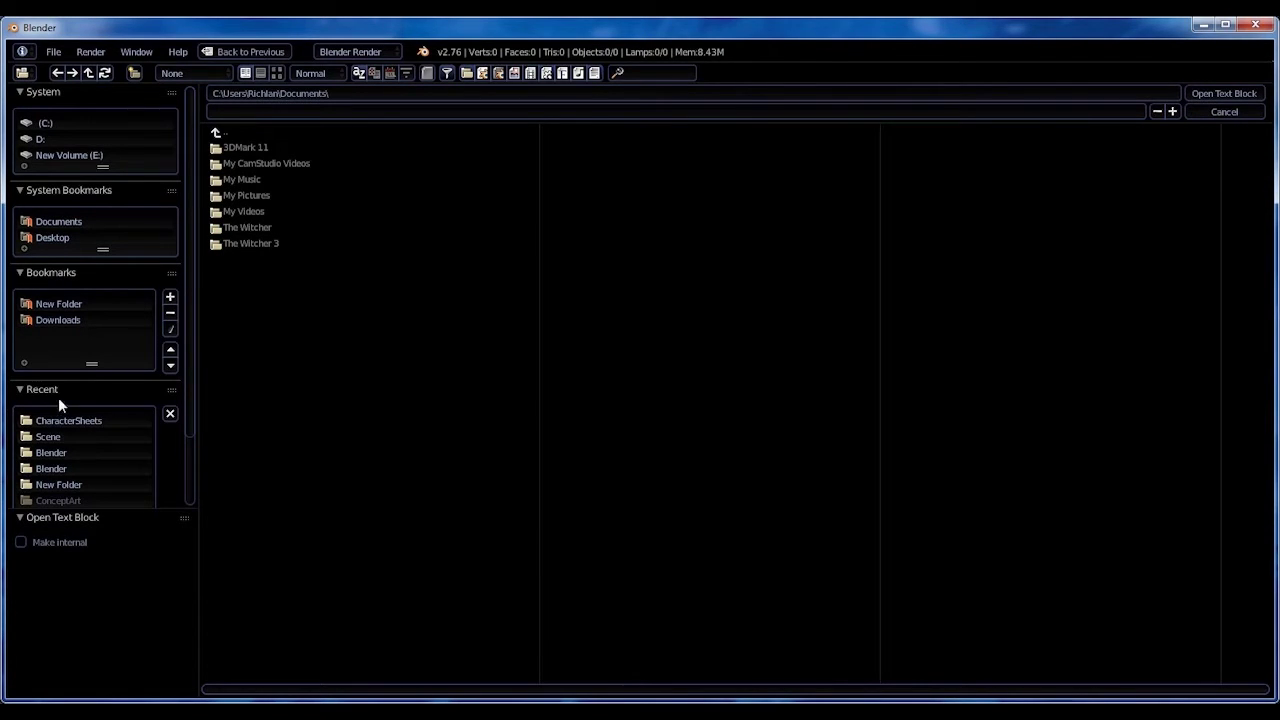
pyautogui.click(65, 450)
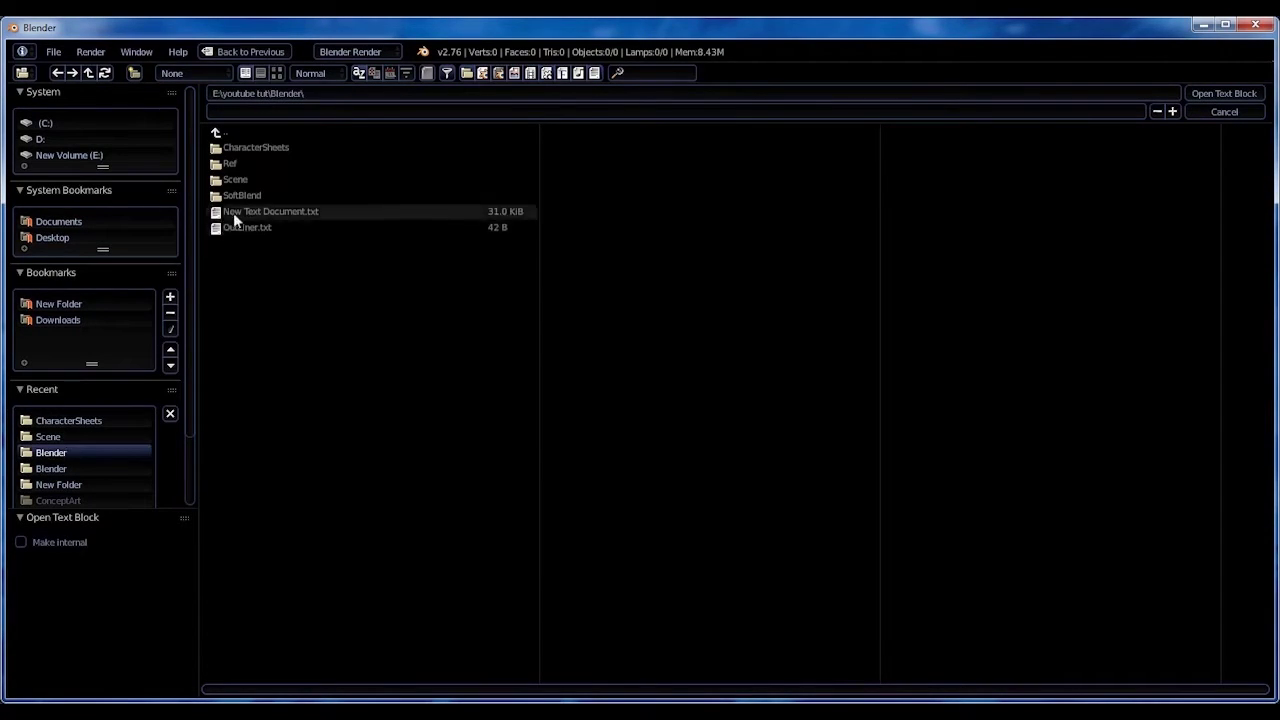
pyautogui.doubleClick(233, 212)
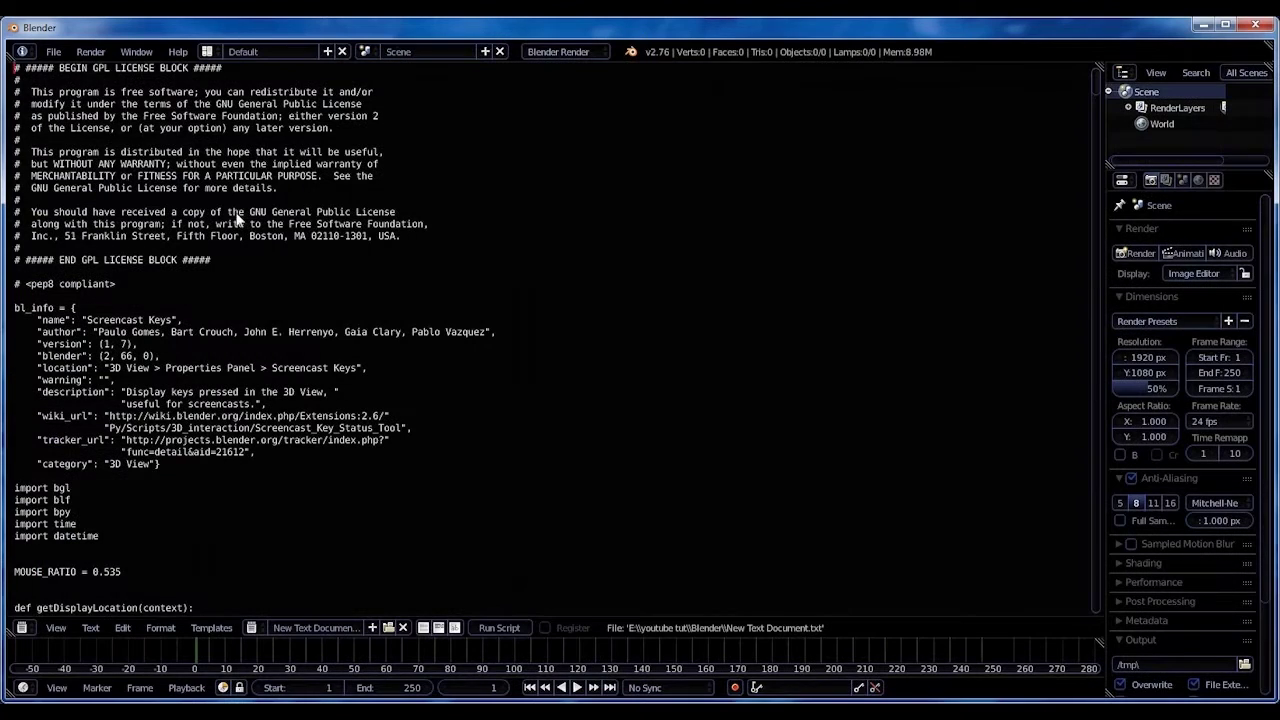
# Run the loaded Screencast Keys script and switch the editor back to the 3D View.
pyautogui.click(512, 628)
pyautogui.click(22, 628)
pyautogui.click(60, 610)
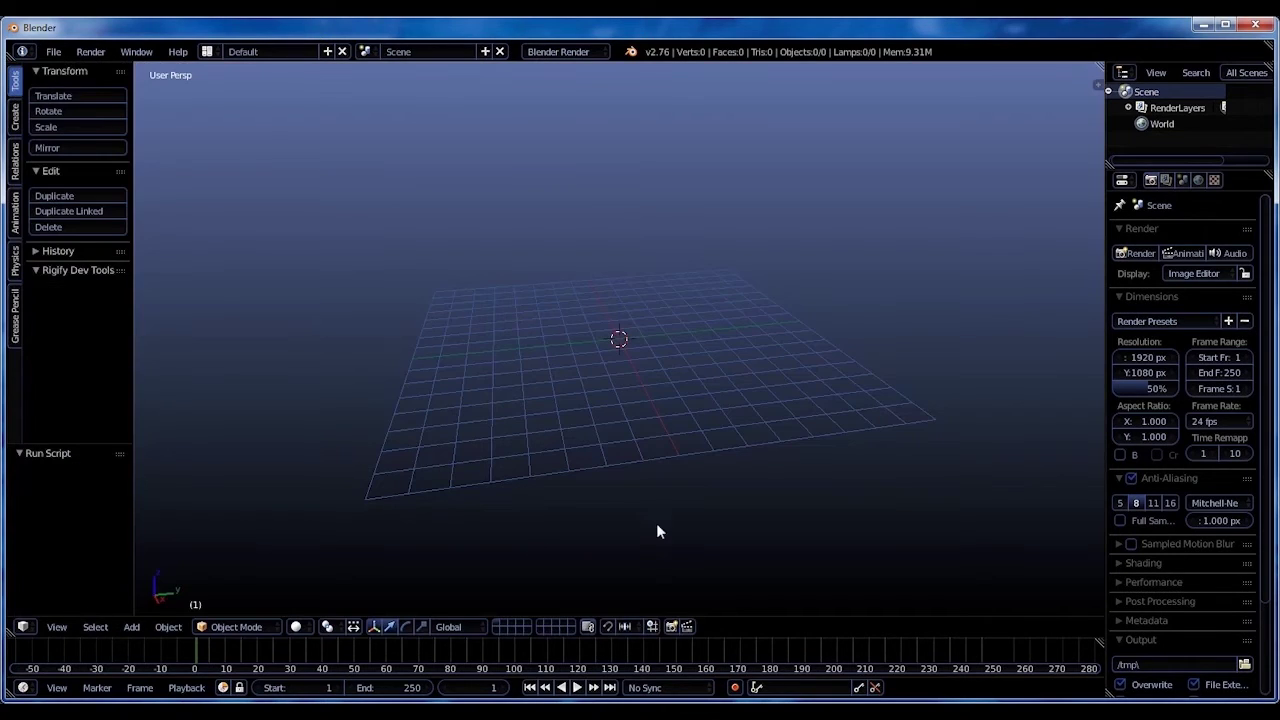
# Show the viewport's properties region and start the Screencast Keys display.
pyautogui.press('n')
pyautogui.scroll(-5, 1019, 534)
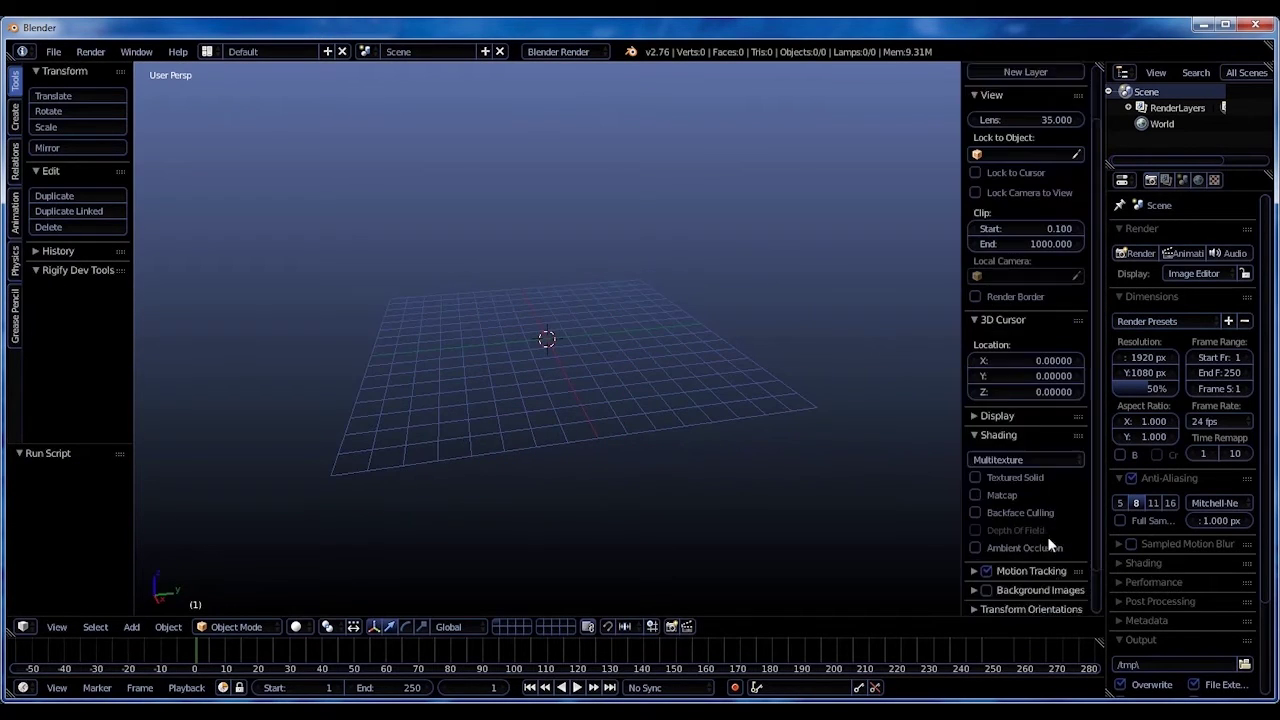
pyautogui.click(1031, 602)
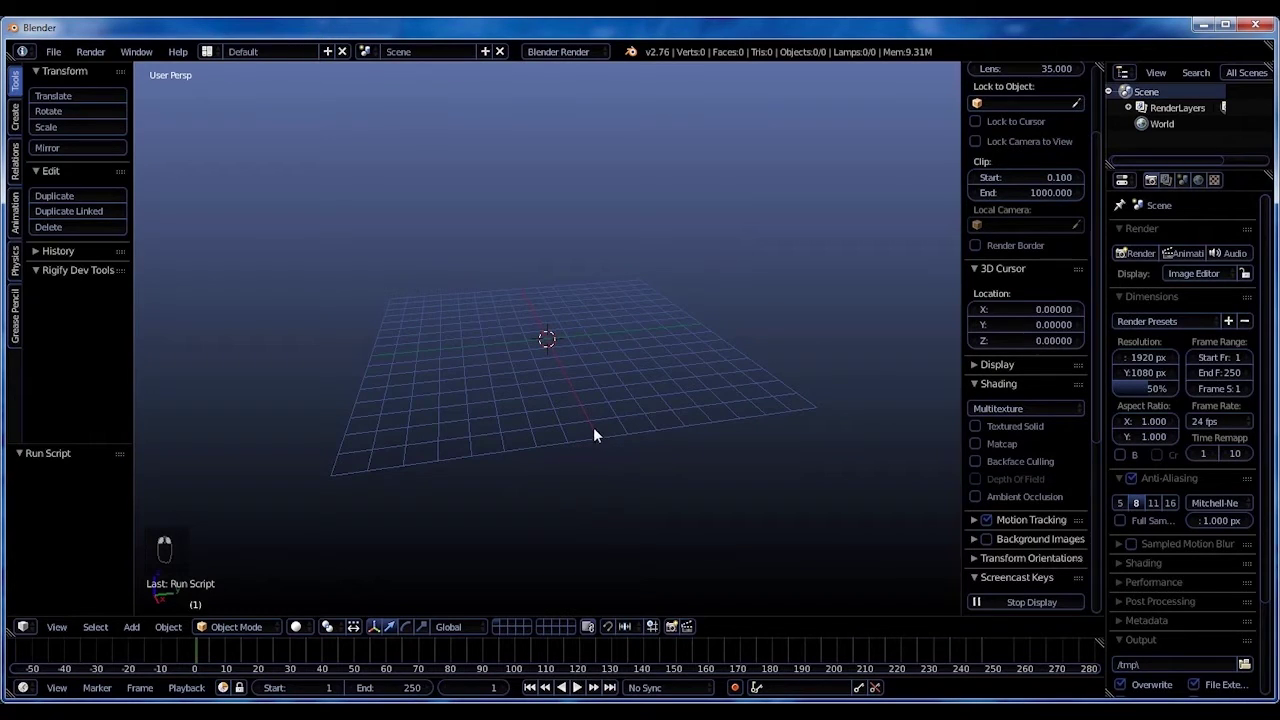
# Enable Background Images for the viewport and add an empty image slot.
pyautogui.scroll(5, 1034, 493)
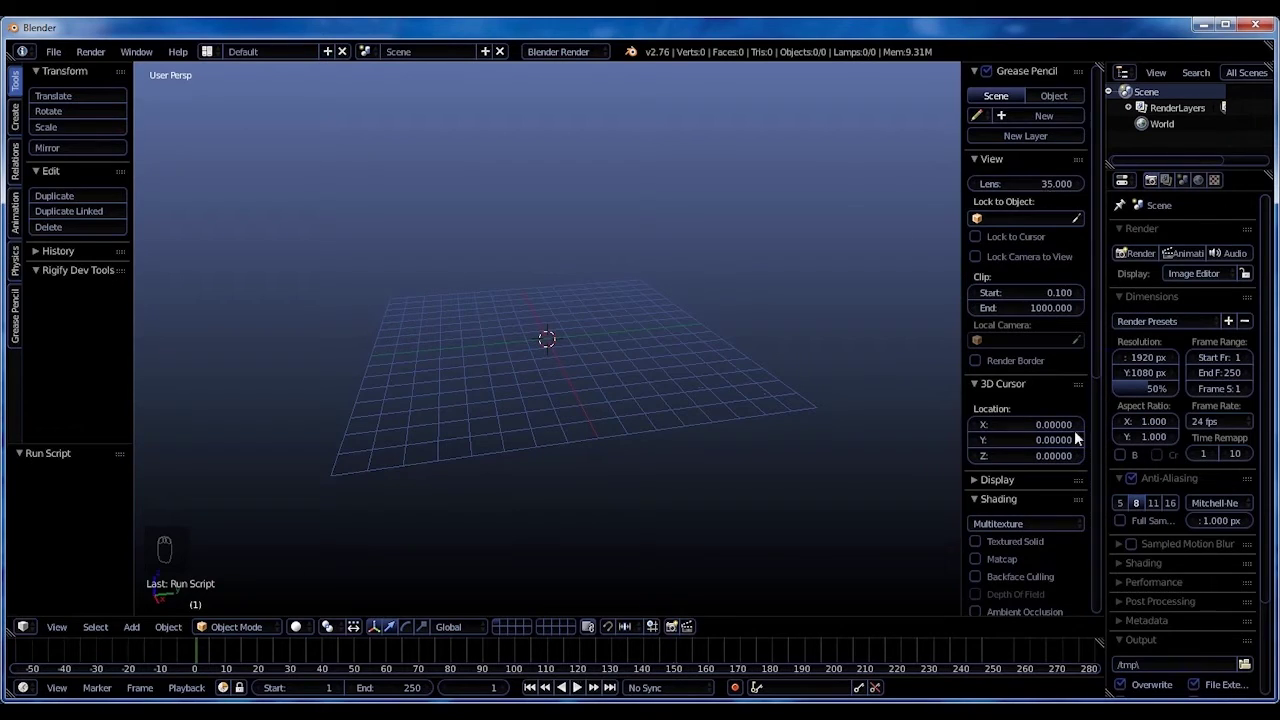
pyautogui.scroll(-3, 1060, 430)
pyautogui.scroll(-3, 1045, 428)
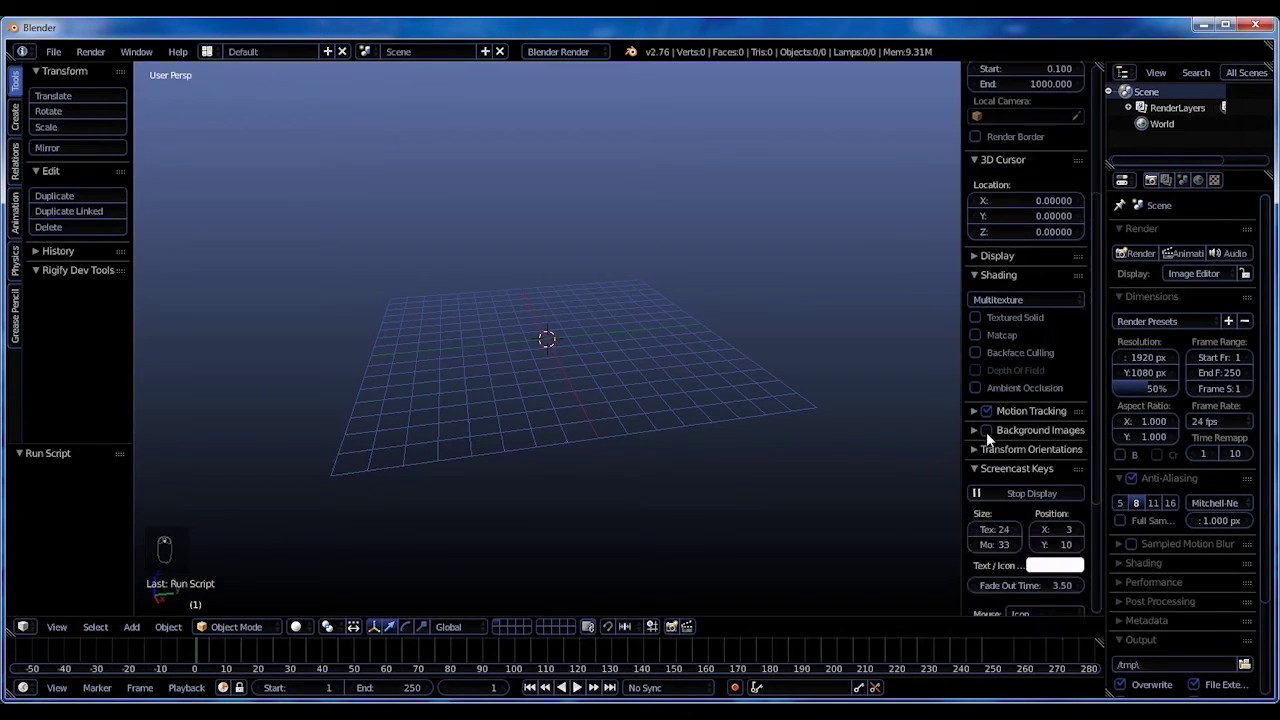
pyautogui.click(975, 430)
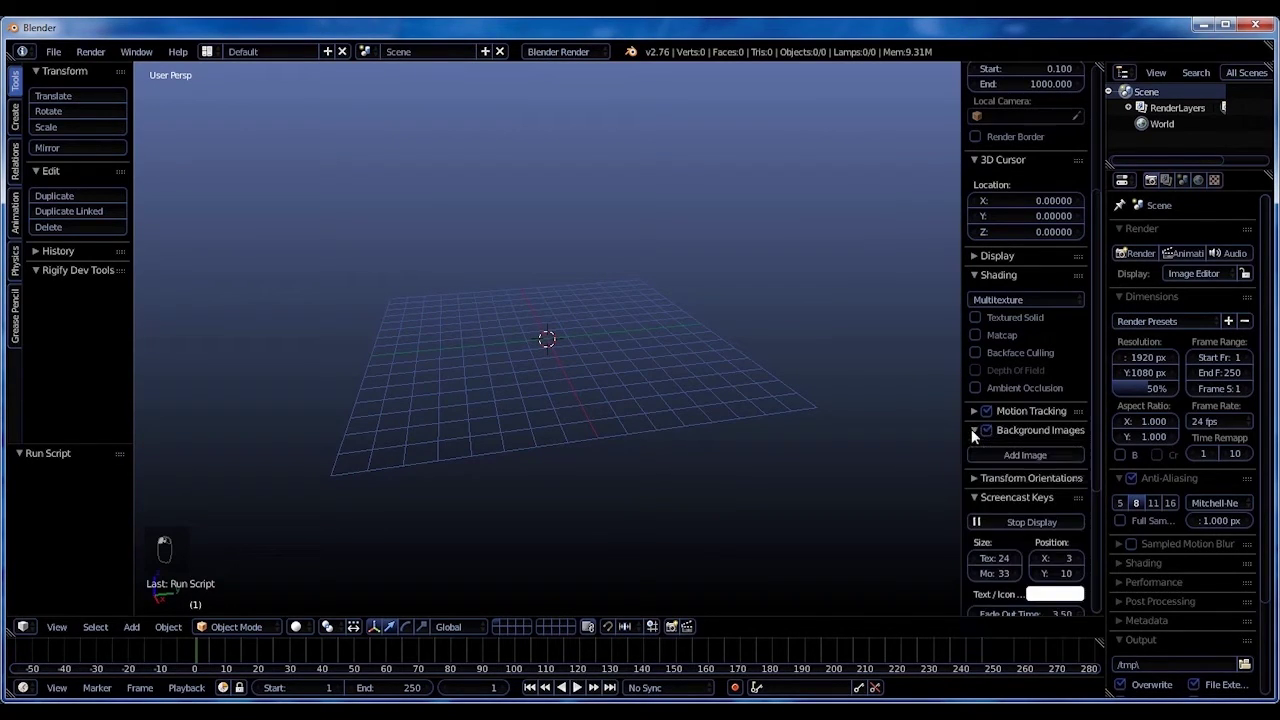
pyautogui.click(1027, 457)
pyautogui.scroll(-3, 1025, 457)
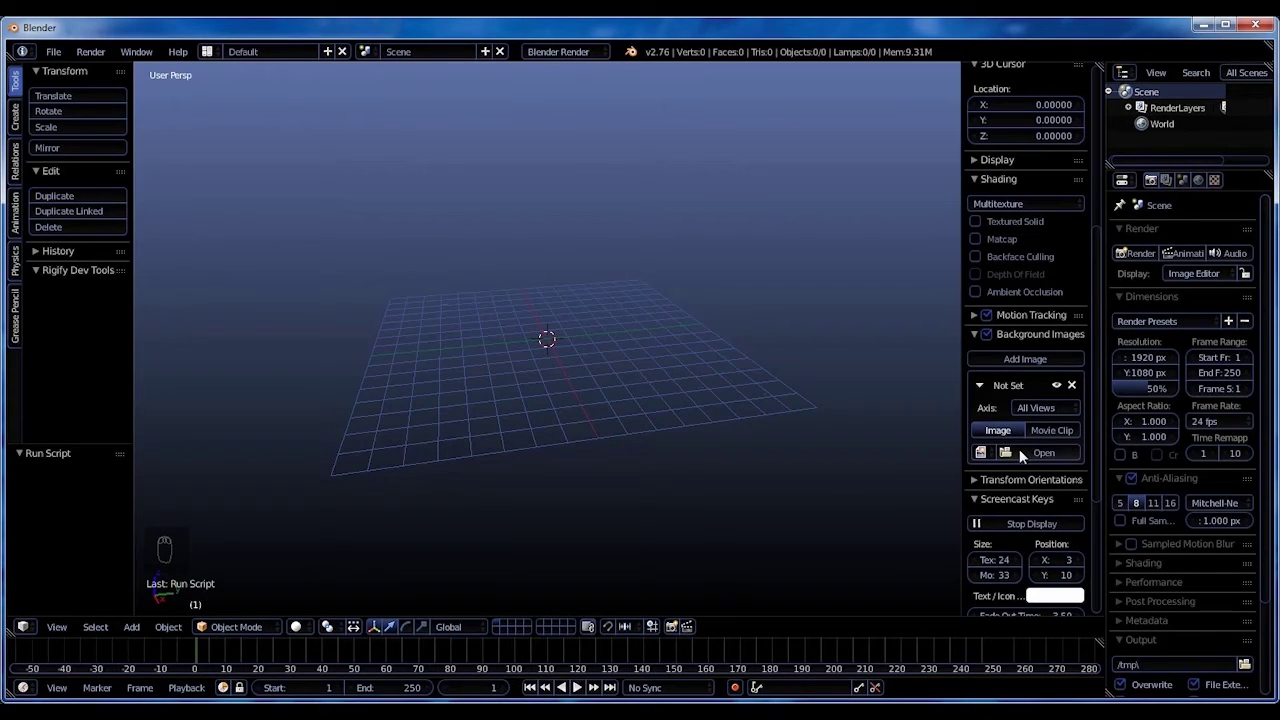
# Load Front.jpg from the CharacterSheets folder into the empty background image slot.
pyautogui.click(1021, 455)
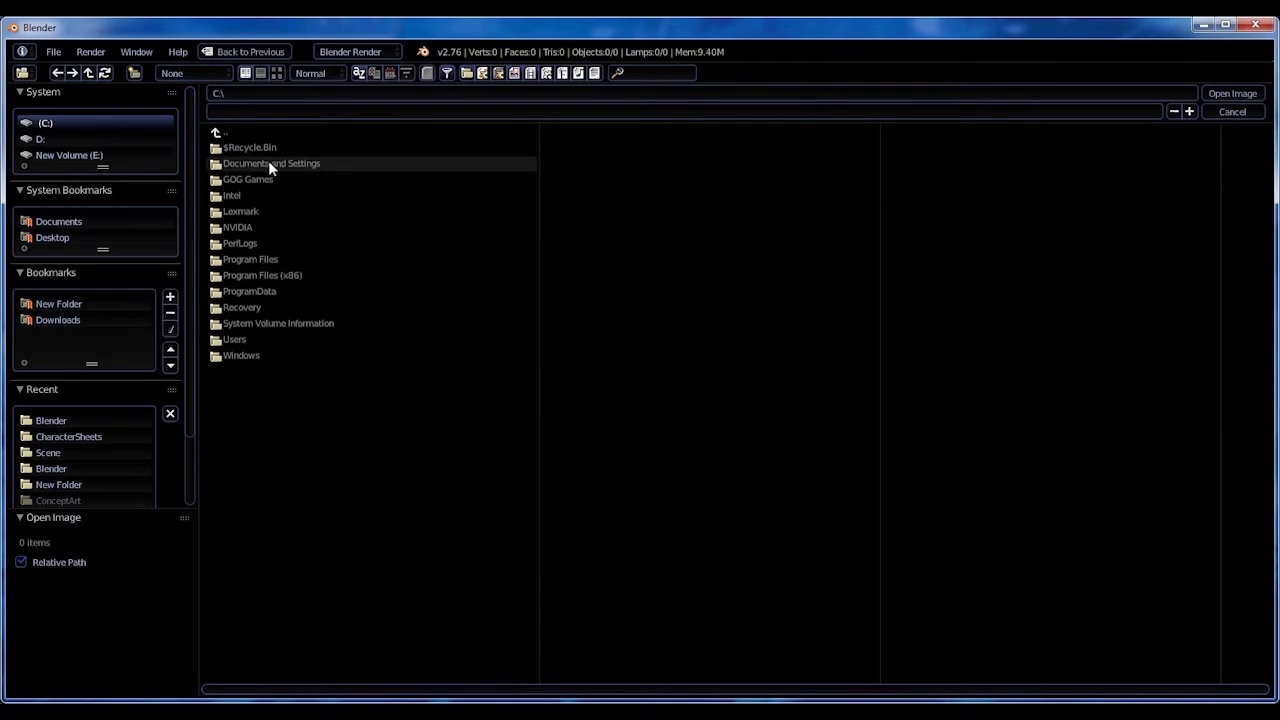
pyautogui.click(108, 437)
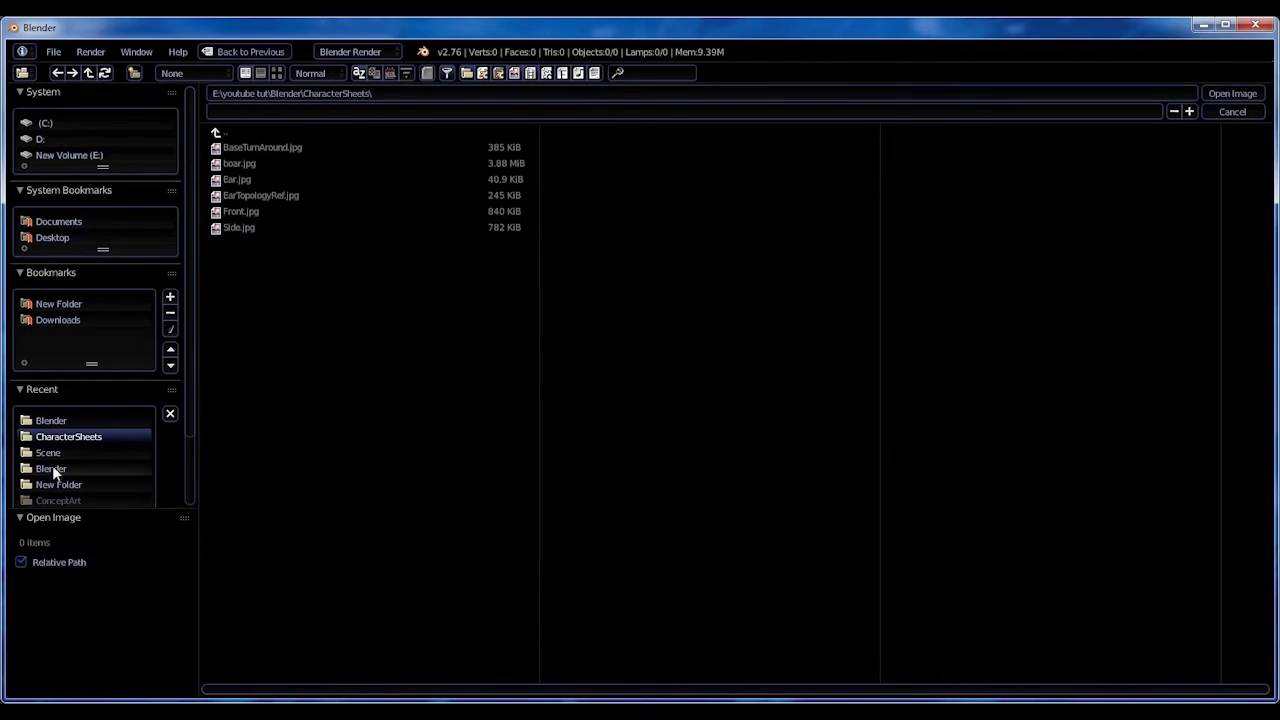
pyautogui.click(52, 421)
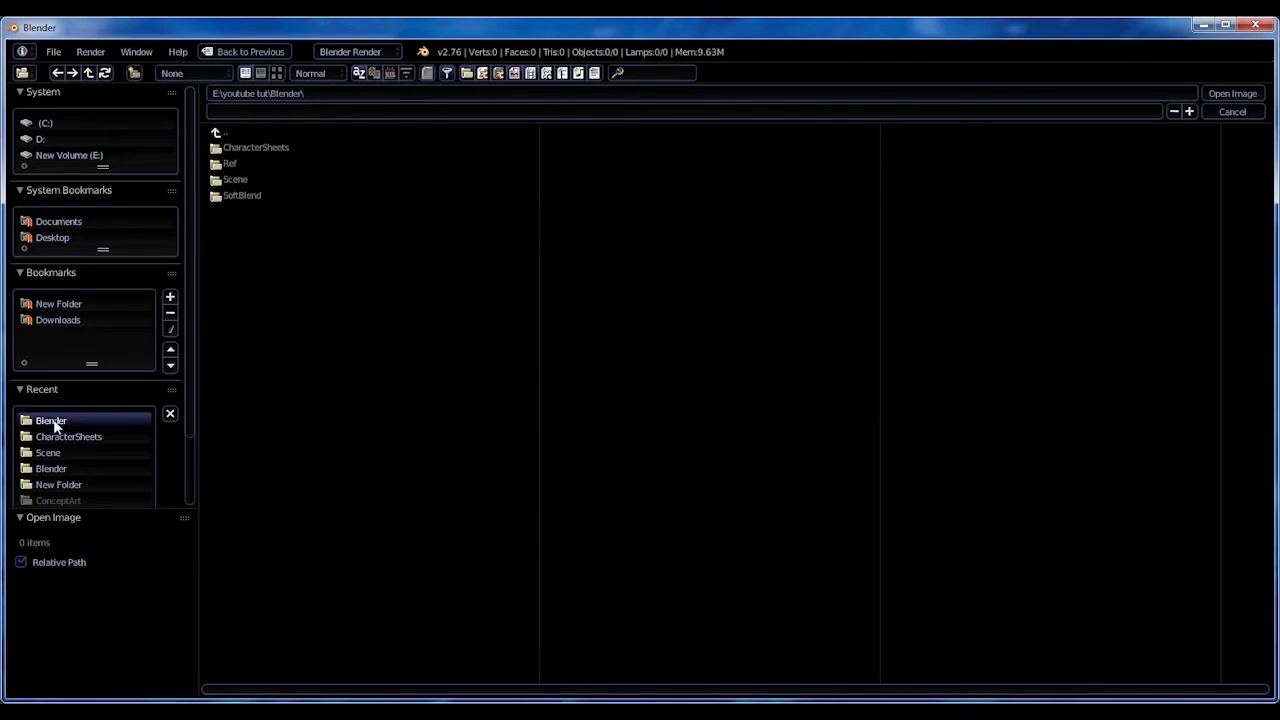
pyautogui.click(239, 149)
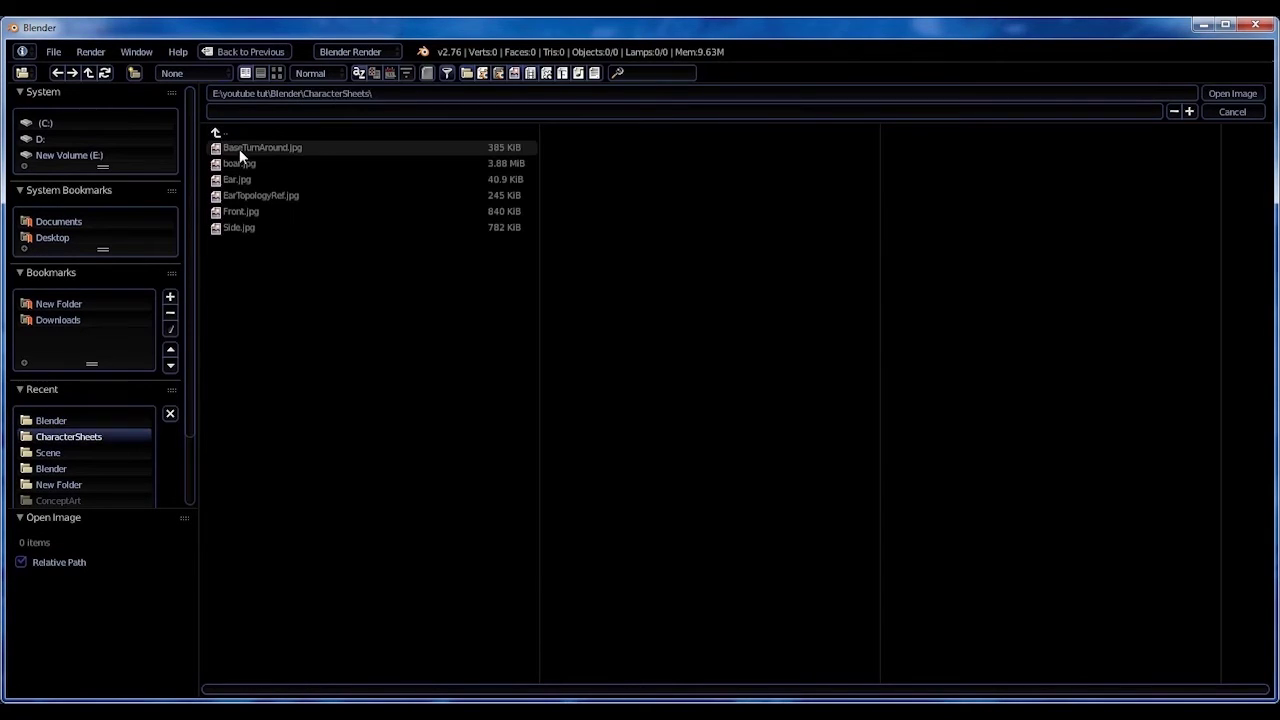
pyautogui.doubleClick(239, 210)
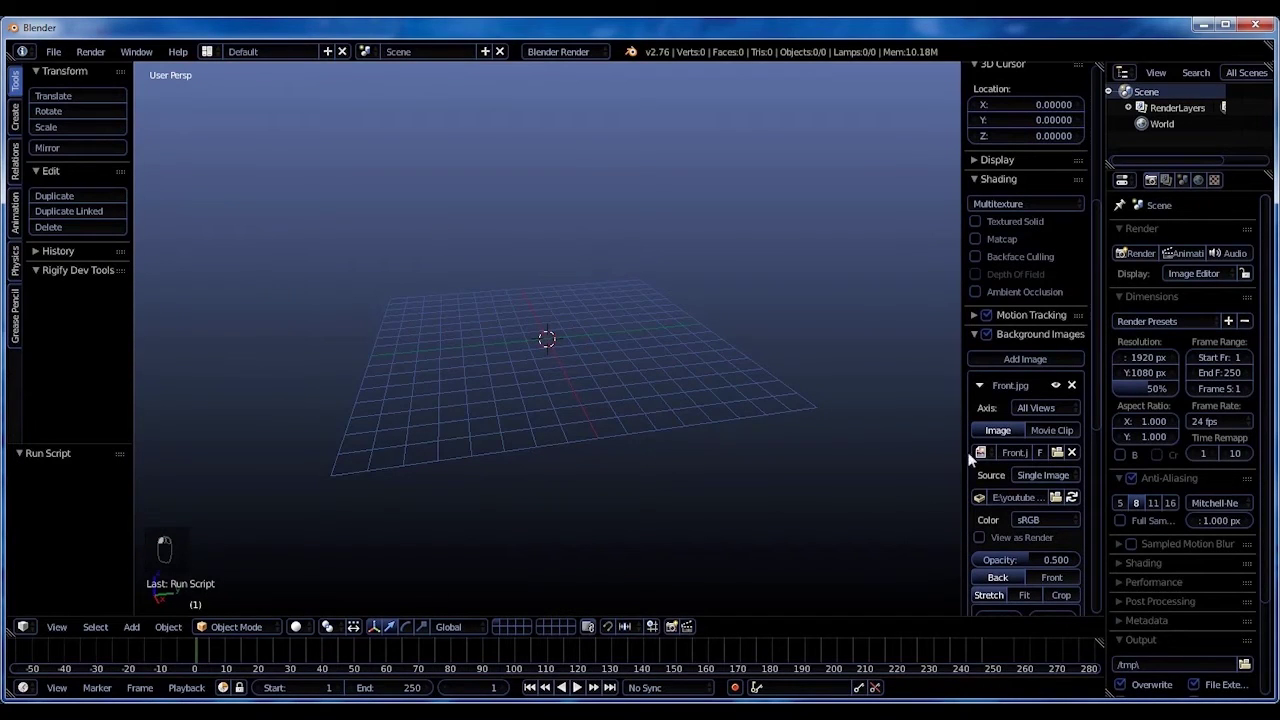
# Set Front.jpg's axis to Front and display the scene in front orthographic view.
pyautogui.click(1054, 407)
pyautogui.click(879, 390)
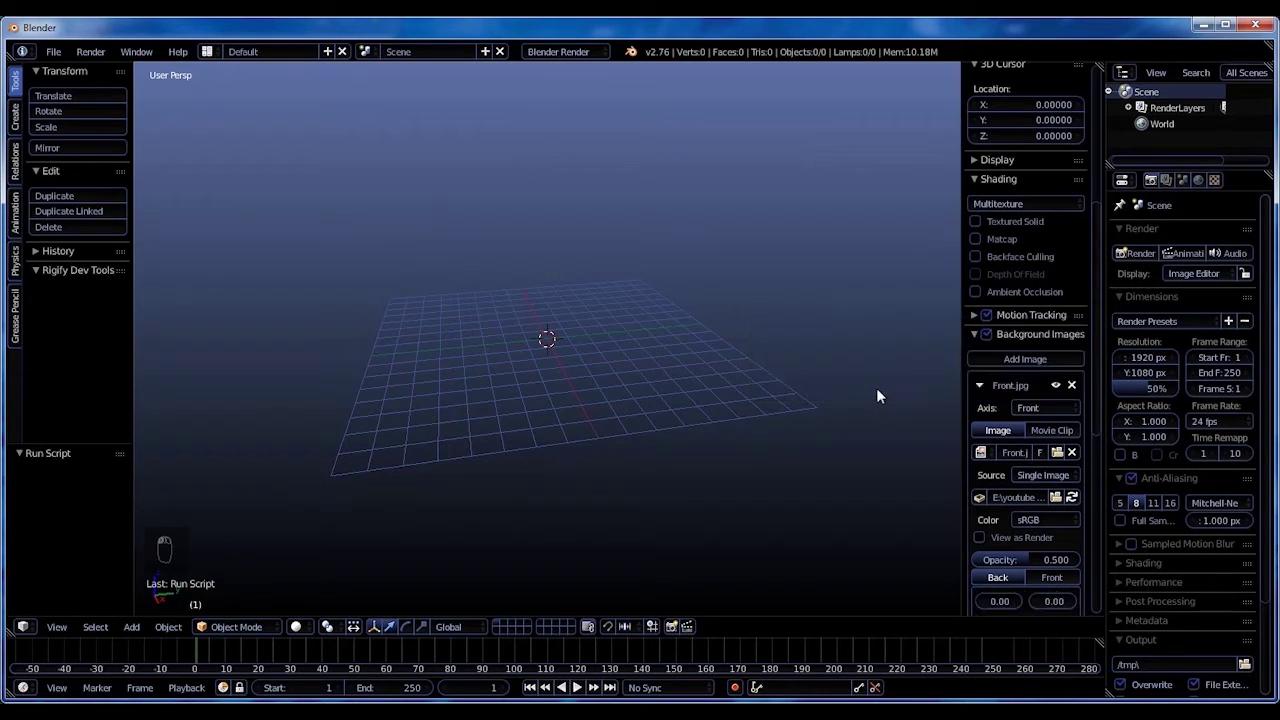
pyautogui.press('KP_1')
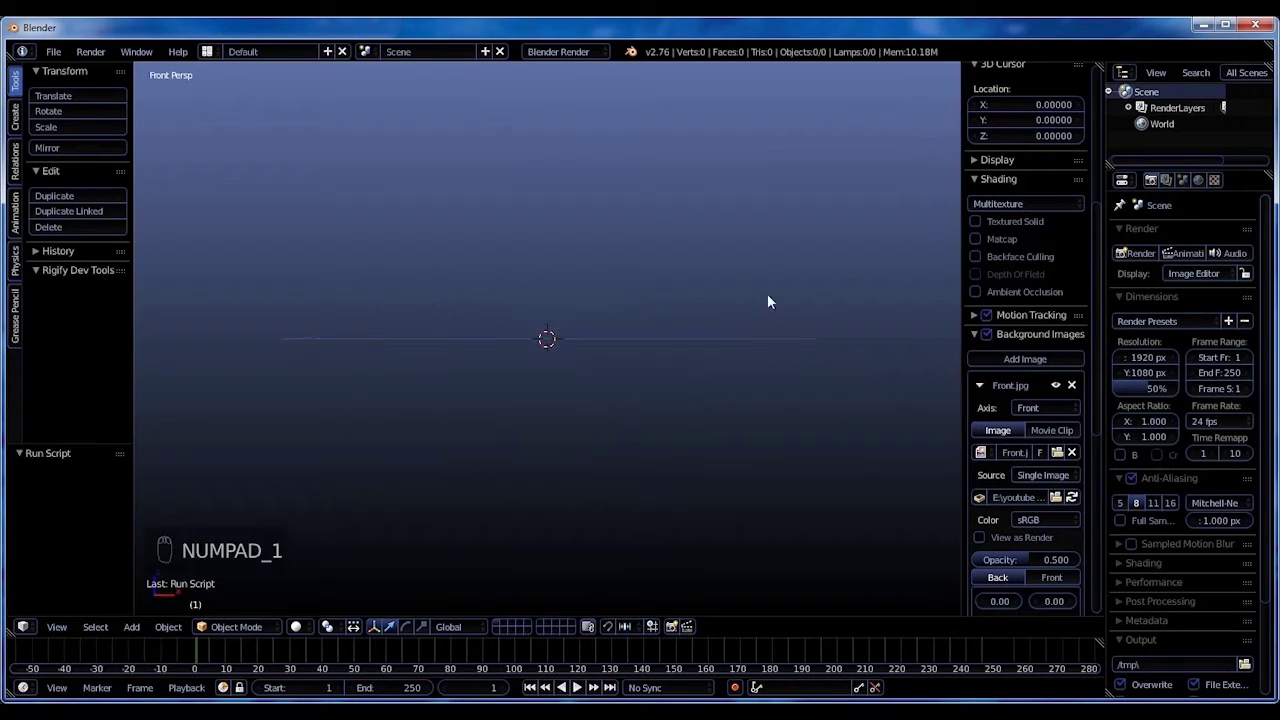
pyautogui.press('KP_5')
pyautogui.scroll(6, 725, 368)
pyautogui.scroll(-4, 725, 368)
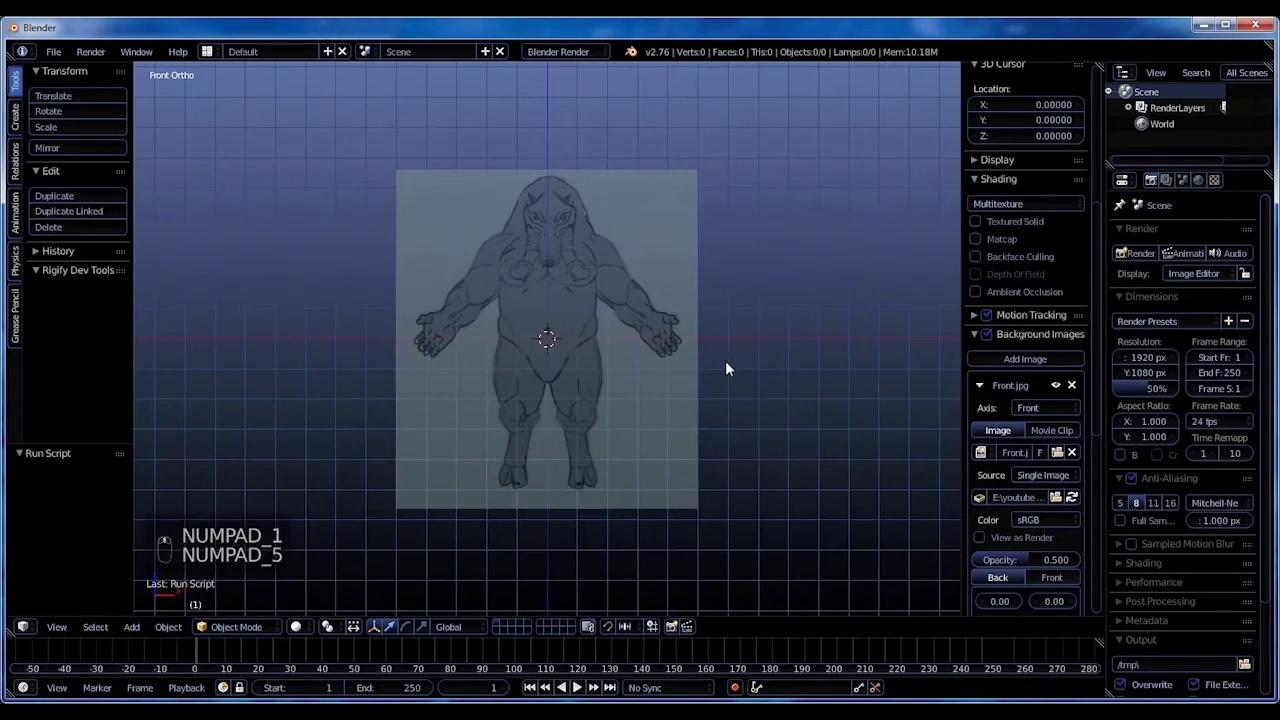
pyautogui.scroll(1, 727, 369)
pyautogui.scroll(-1, 949, 490)
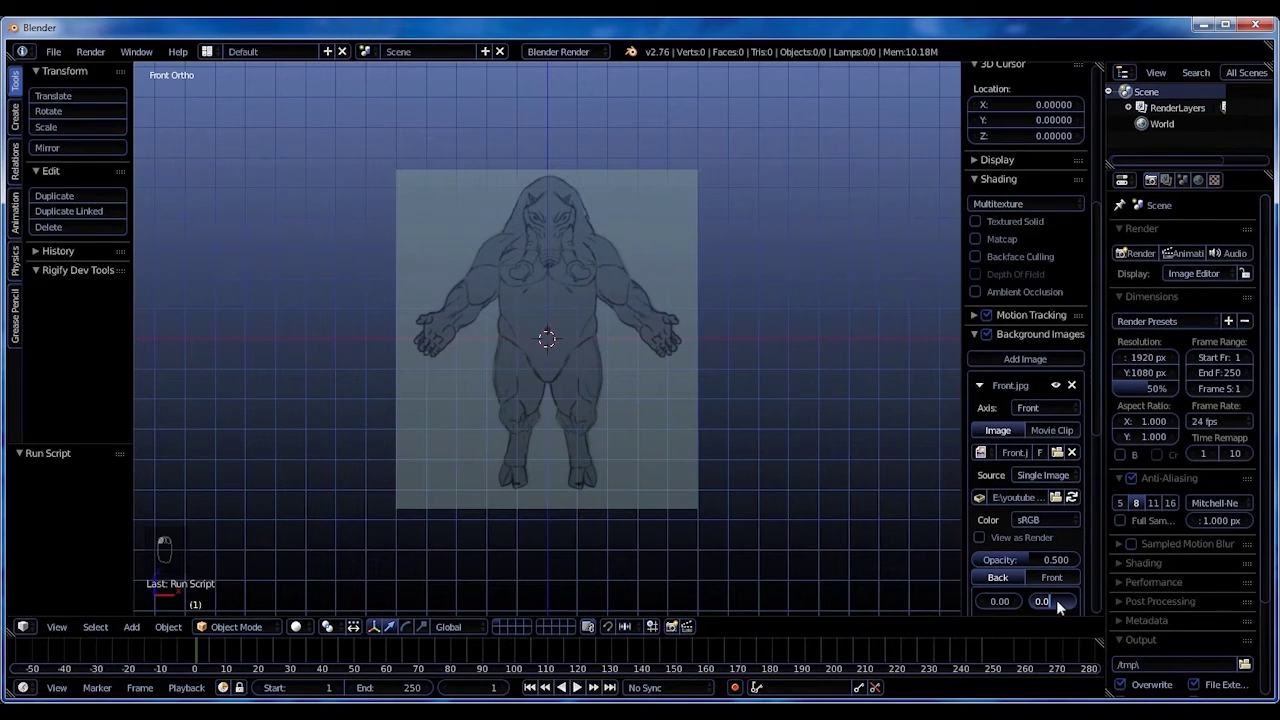
# Set Front.jpg's vertical offset to 4.50 and frame the whole character in the viewport.
pyautogui.press('Return')
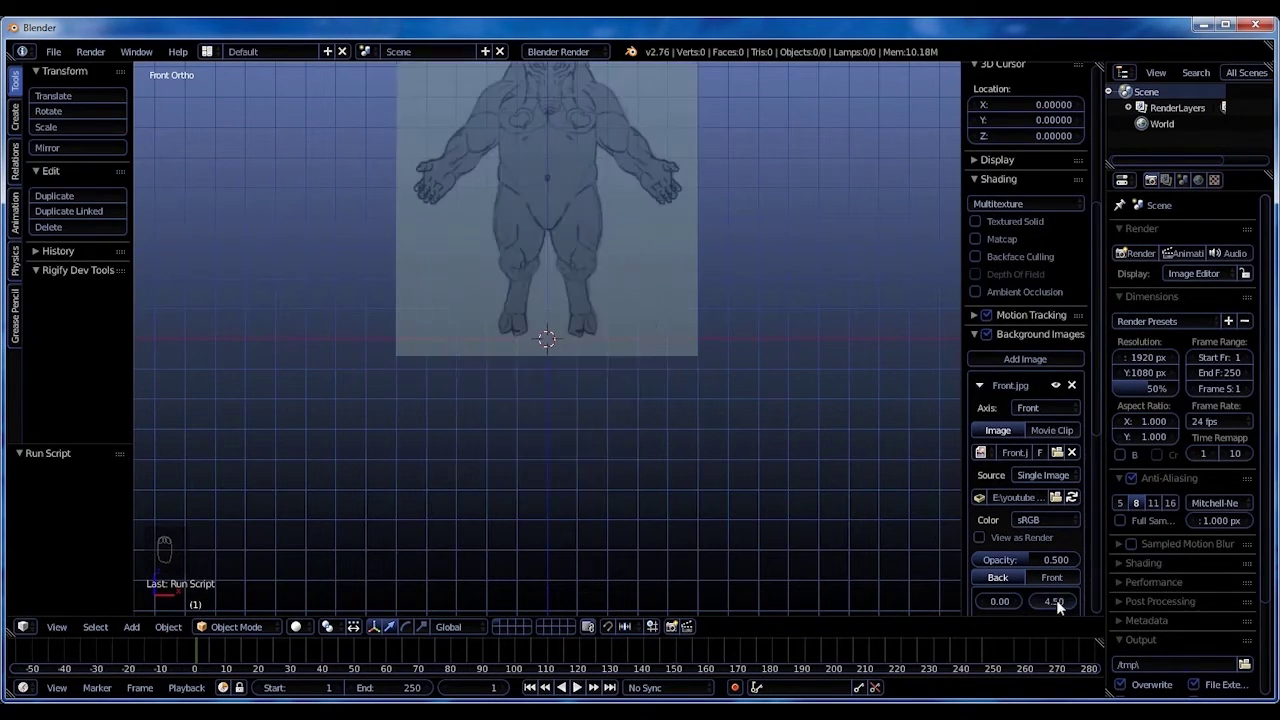
pyautogui.scroll(-1, 600, 304)
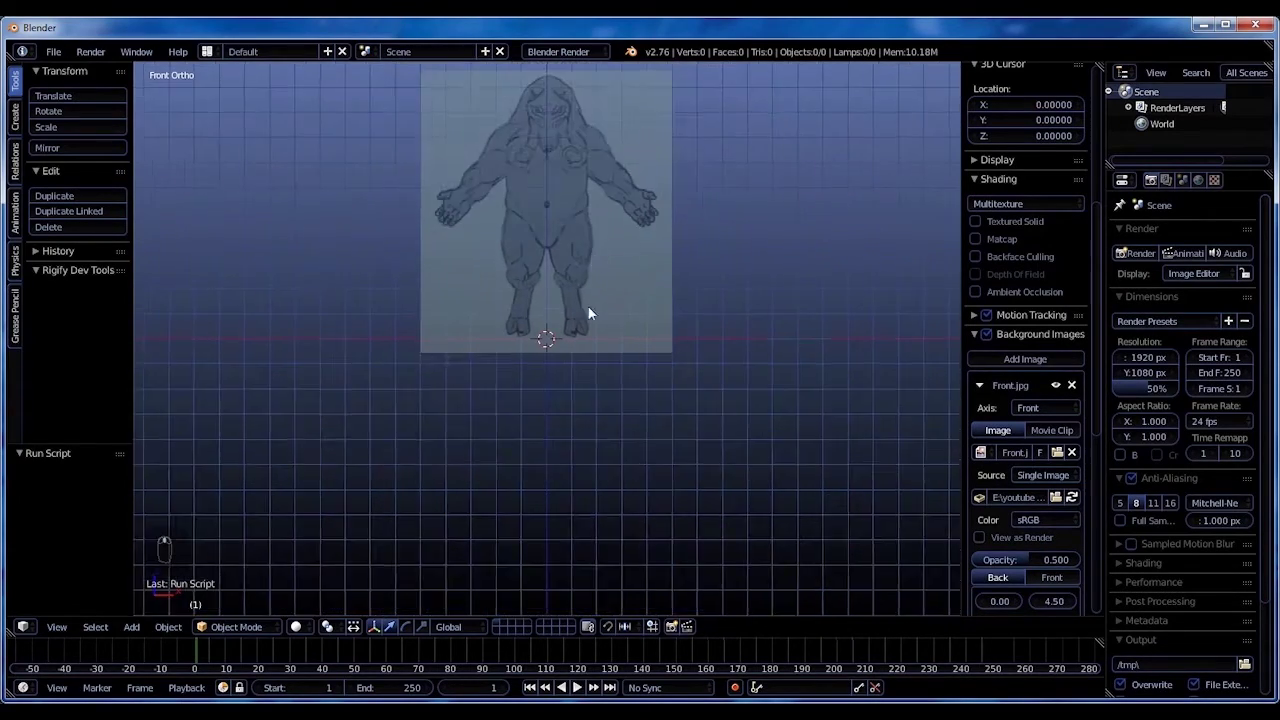
pyautogui.keyDown('shift'); pyautogui.moveTo(587, 305); pyautogui.dragTo(611, 537, button='middle'); pyautogui.keyUp('shift')
pyautogui.scroll(4, 571, 505)
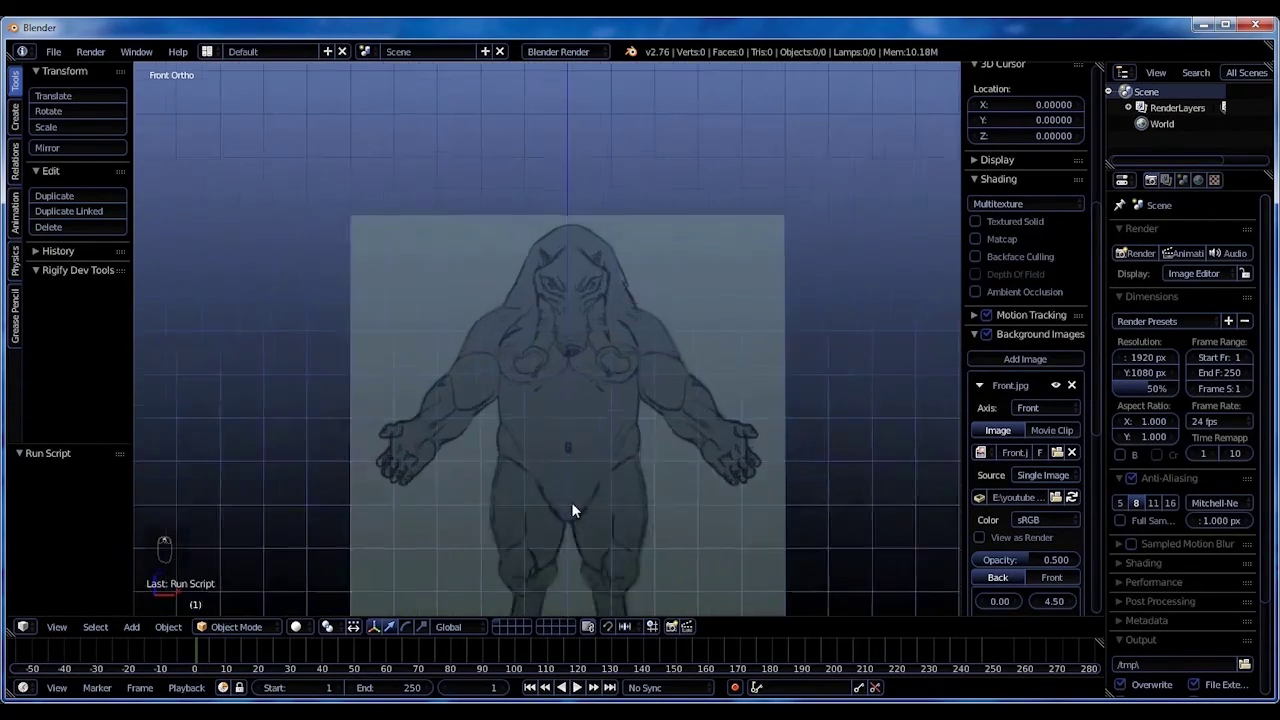
pyautogui.scroll(-1, 556, 335)
pyautogui.scroll(-1, 563, 317)
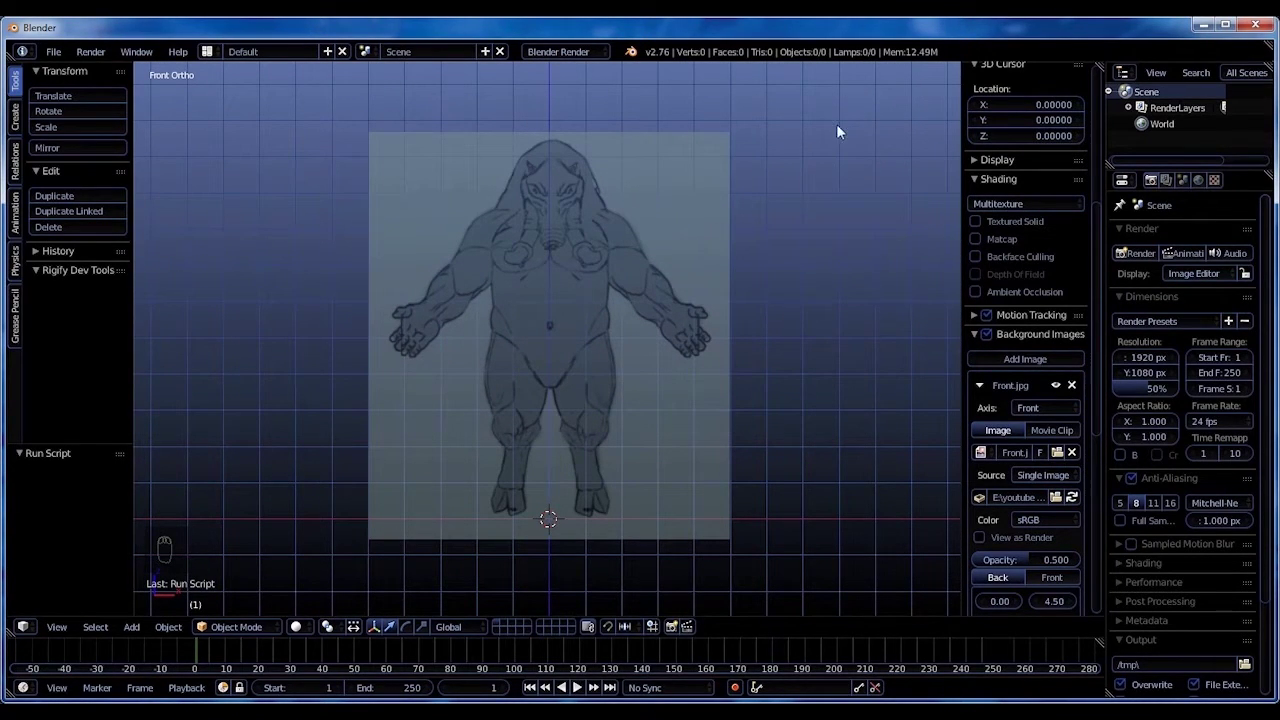
# Add Side.jpg from the CharacterSheets folder as a second background image and set its vertical offset to 4.50.
pyautogui.click(1029, 359)
pyautogui.scroll(-8, 1028, 370)
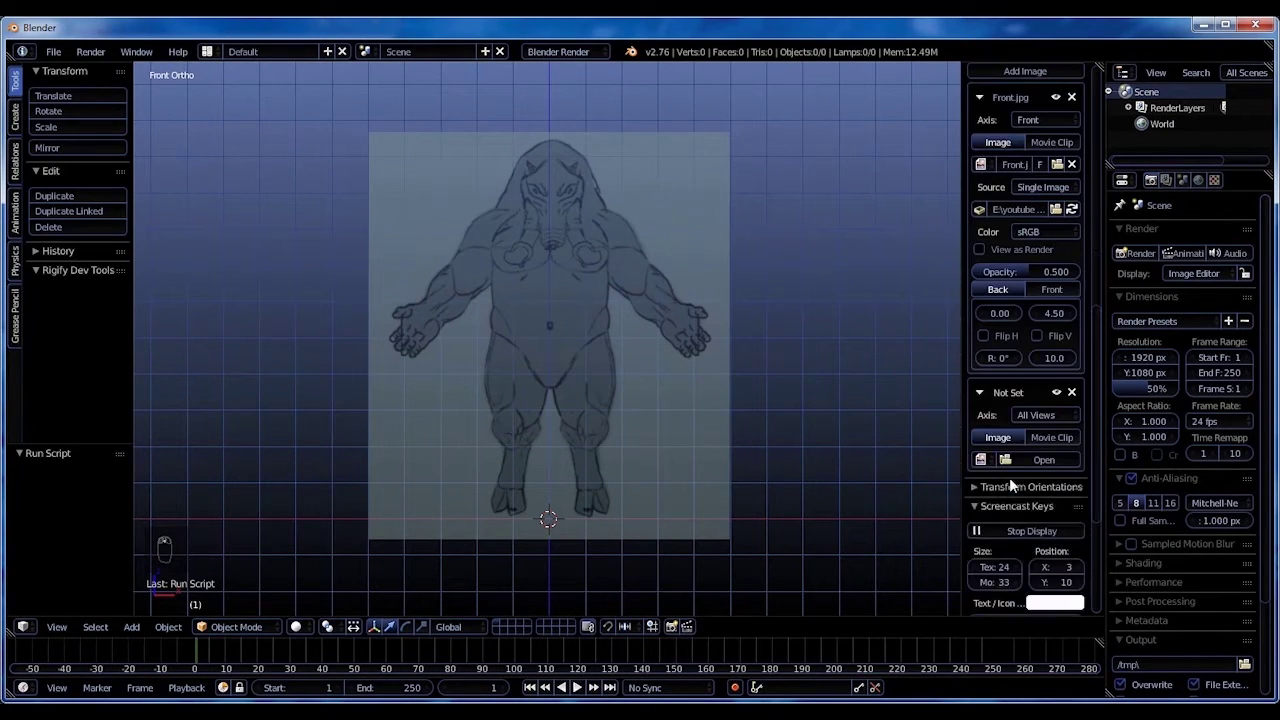
pyautogui.scroll(-2, 1020, 450)
pyautogui.click(1045, 388)
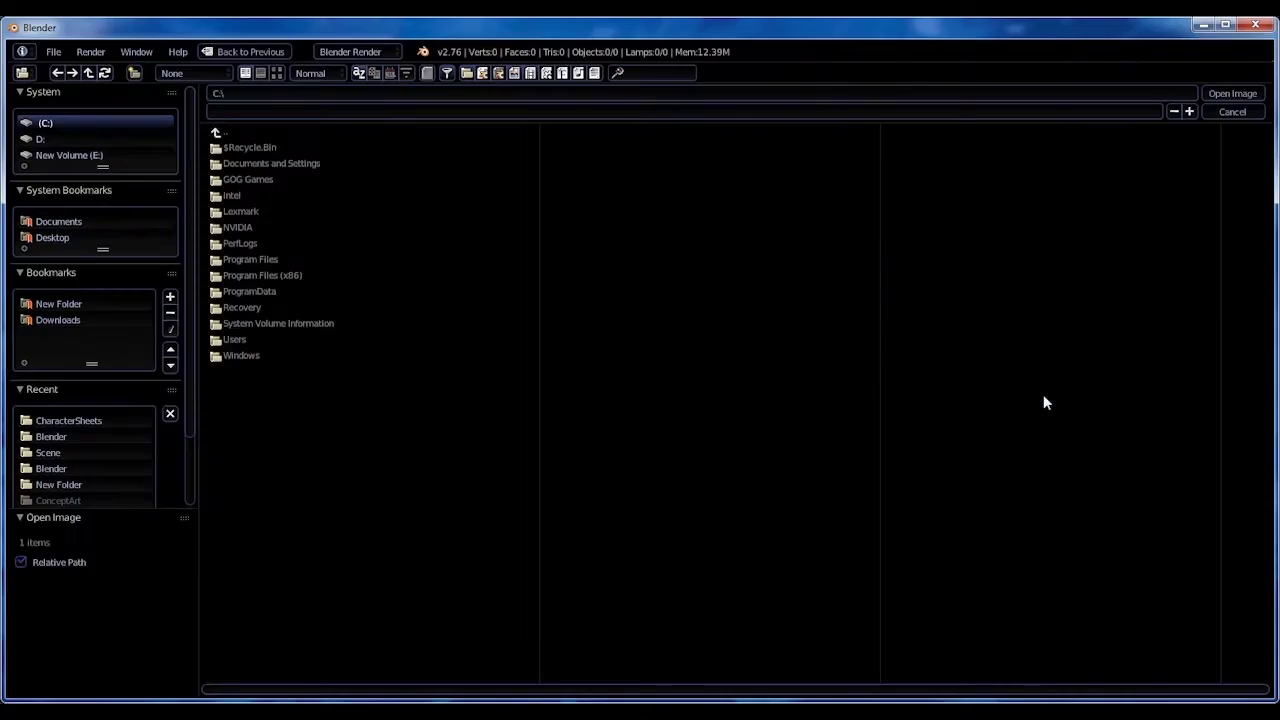
pyautogui.click(30, 421)
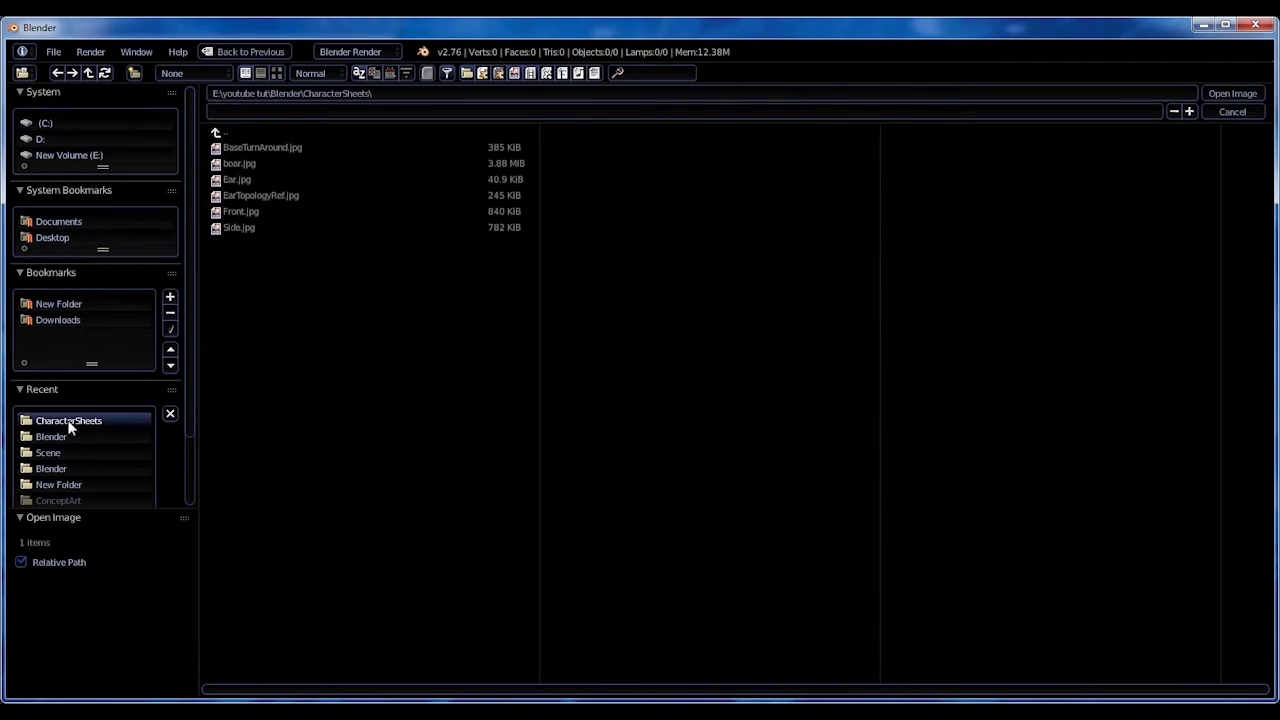
pyautogui.doubleClick(240, 227)
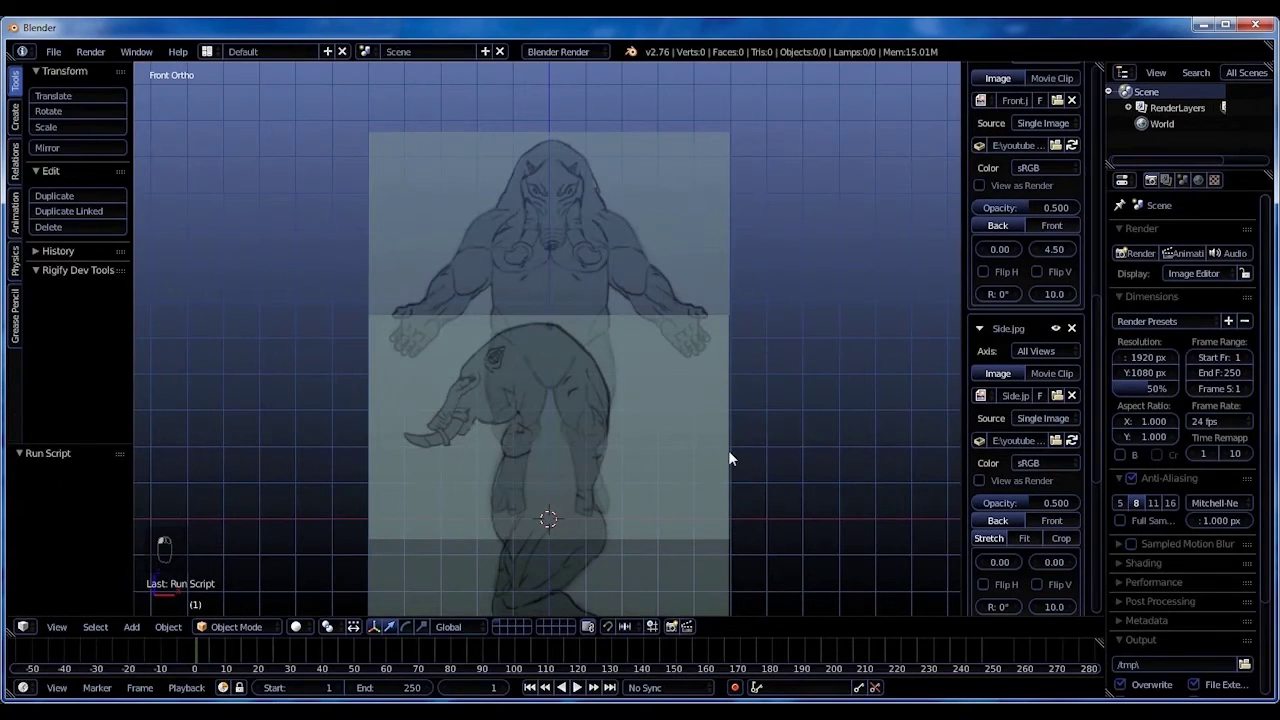
pyautogui.scroll(-1, 1023, 597)
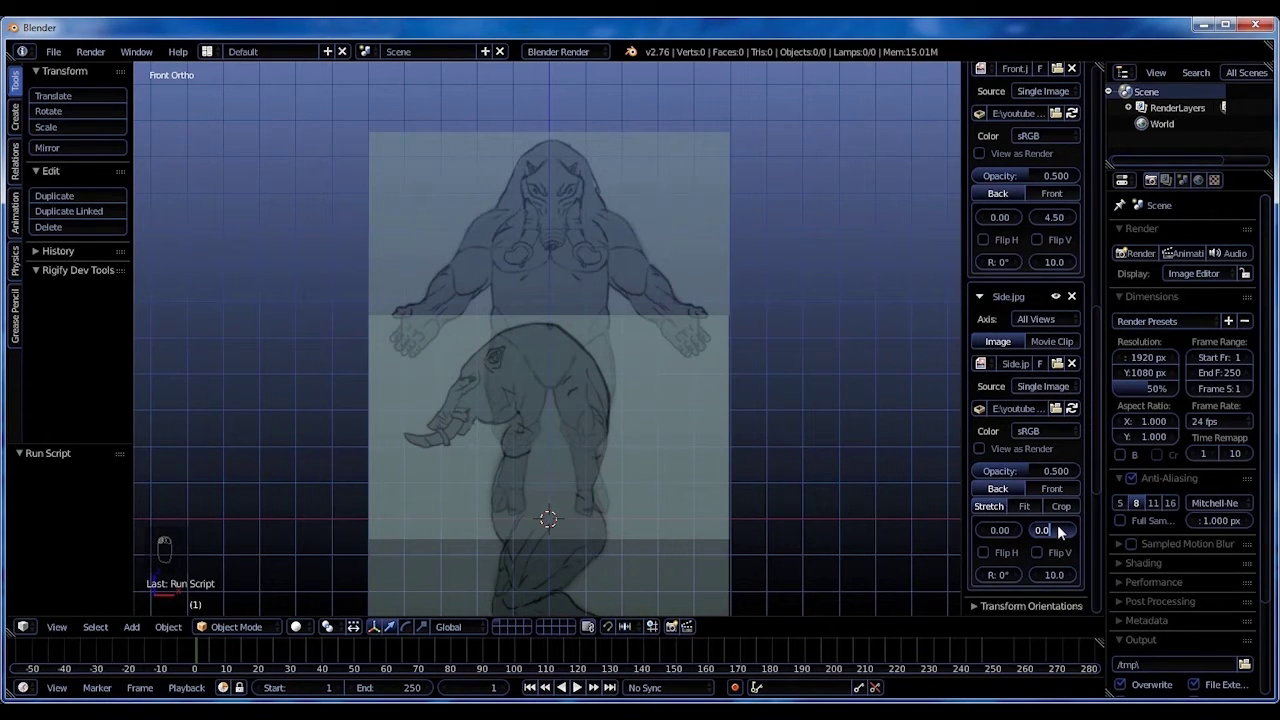
pyautogui.press('Return')
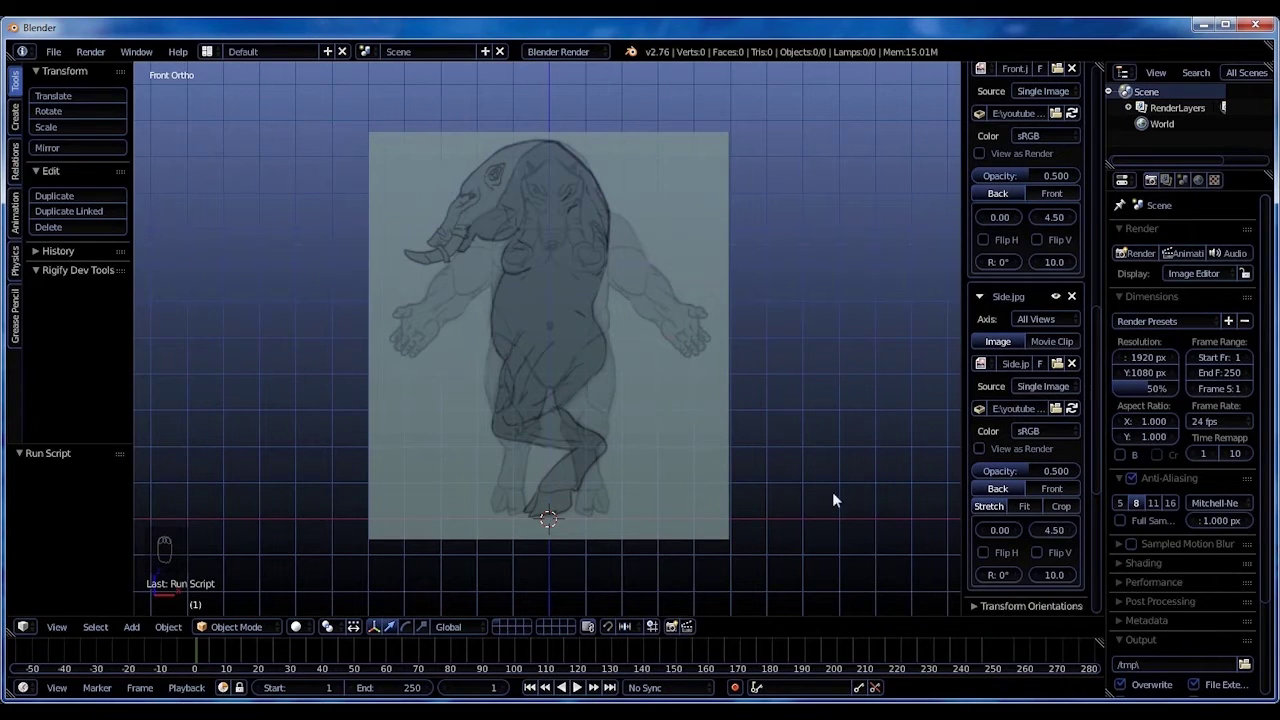
# Set Side.jpg's axis to Right and display the scene in right orthographic view.
pyautogui.click(1051, 318)
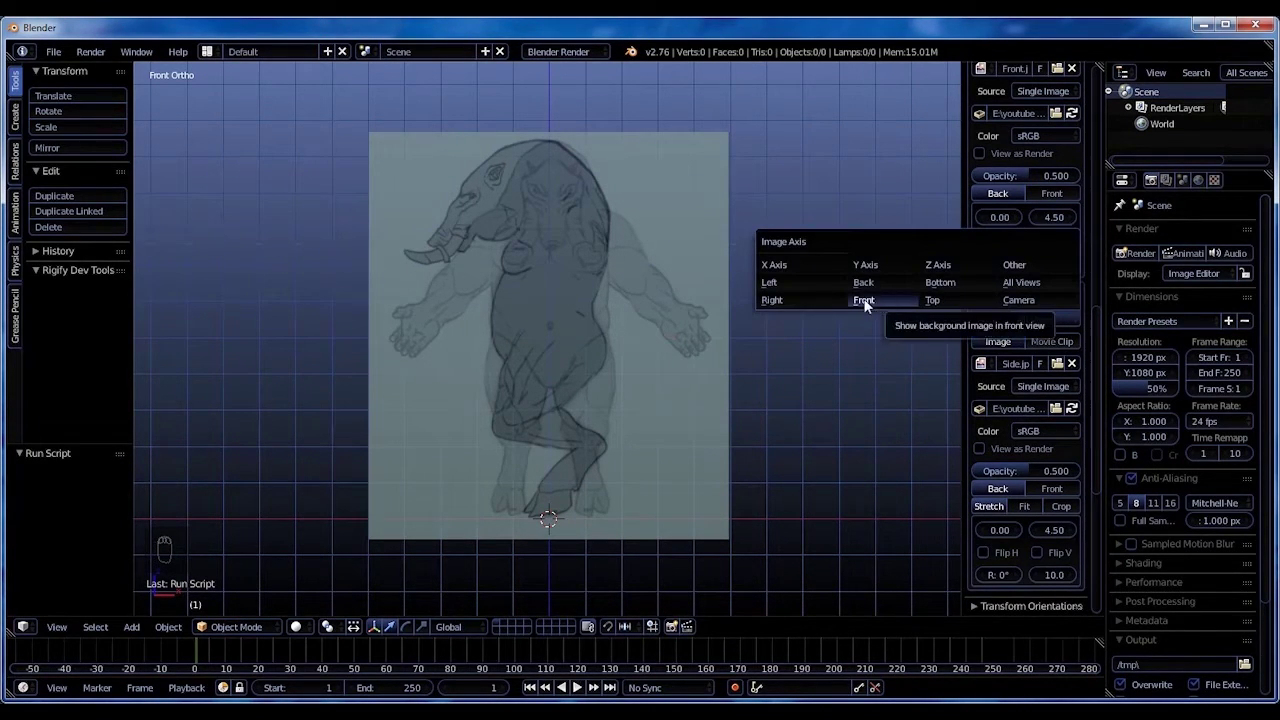
pyautogui.click(785, 298)
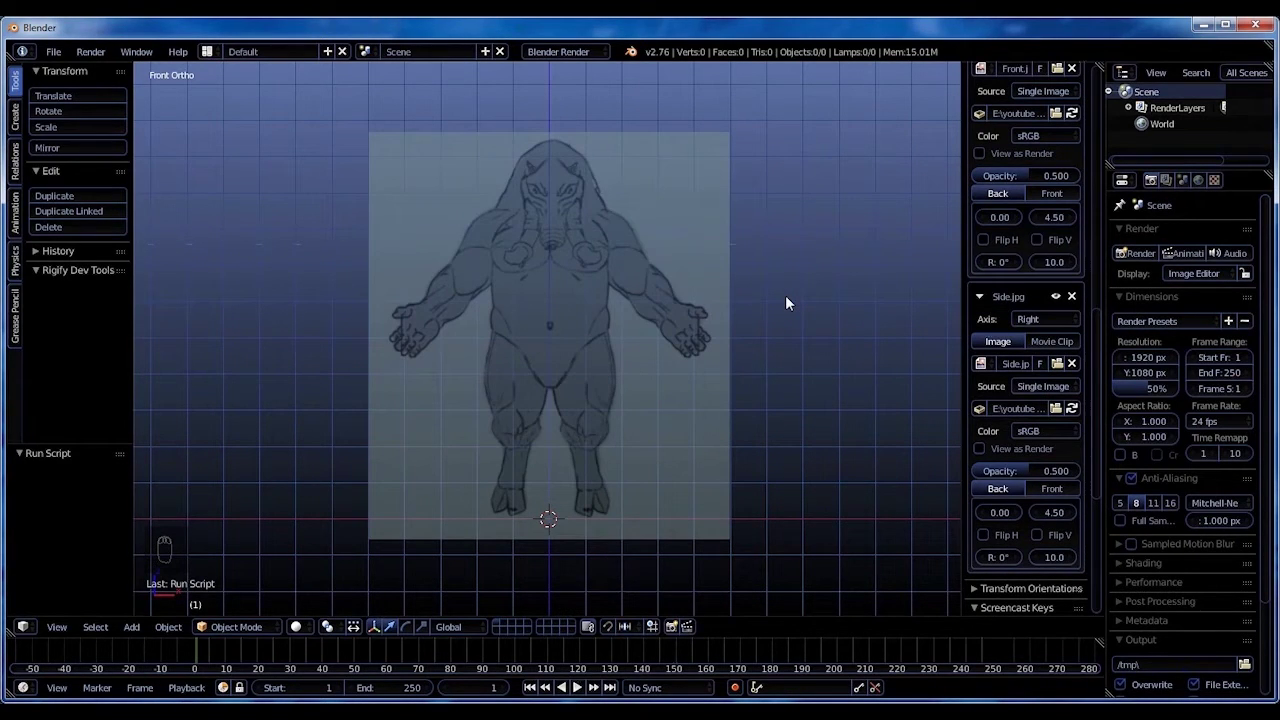
pyautogui.press('KP_3')
# Compare the front and side references by alternating between the front and right orthographic views.
pyautogui.press('KP_1')
pyautogui.press('KP_3')
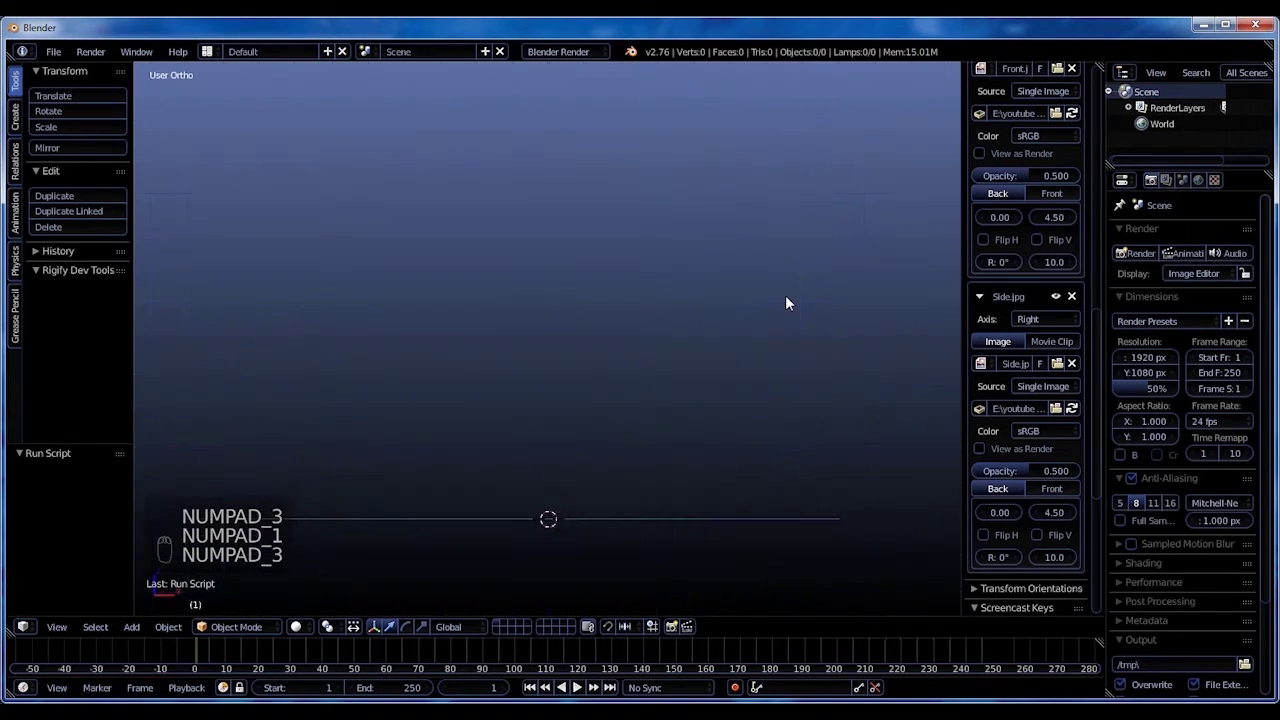
pyautogui.press('KP_1')
pyautogui.press('KP_3')
pyautogui.press('KP_1')
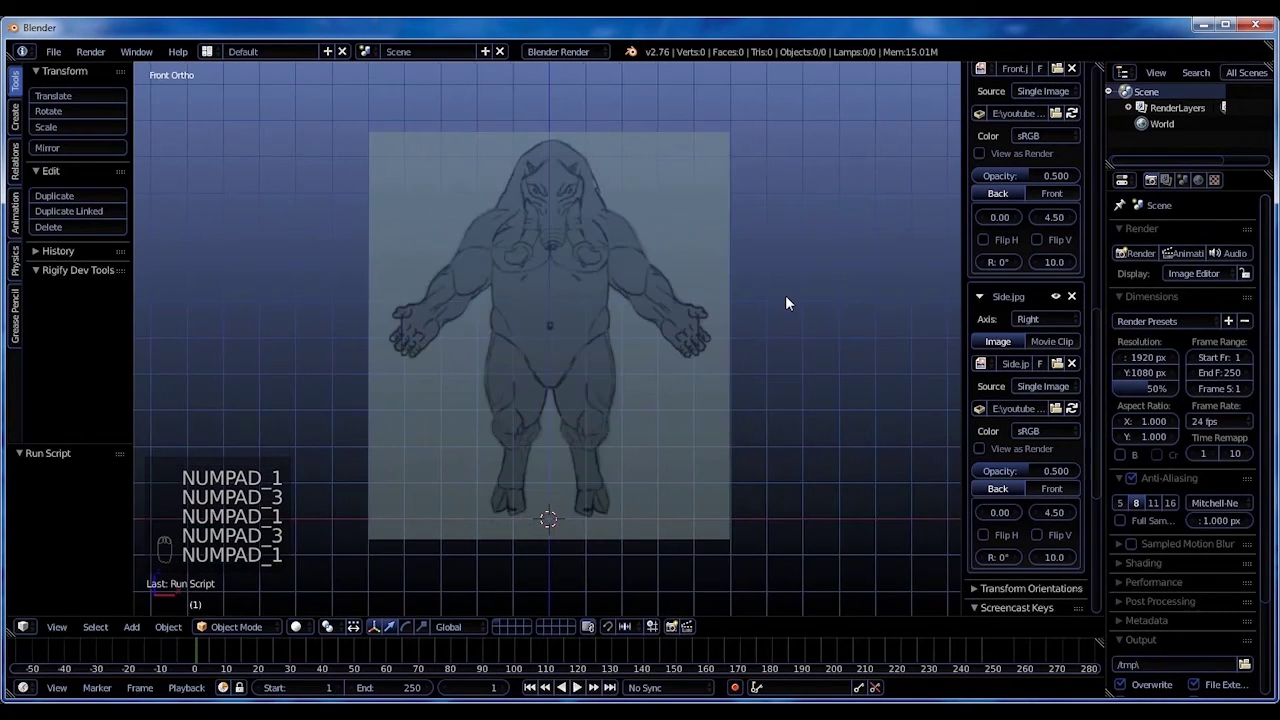
pyautogui.press('KP_3')
pyautogui.press('KP_1')
pyautogui.press('KP_3')
pyautogui.press('KP_1')
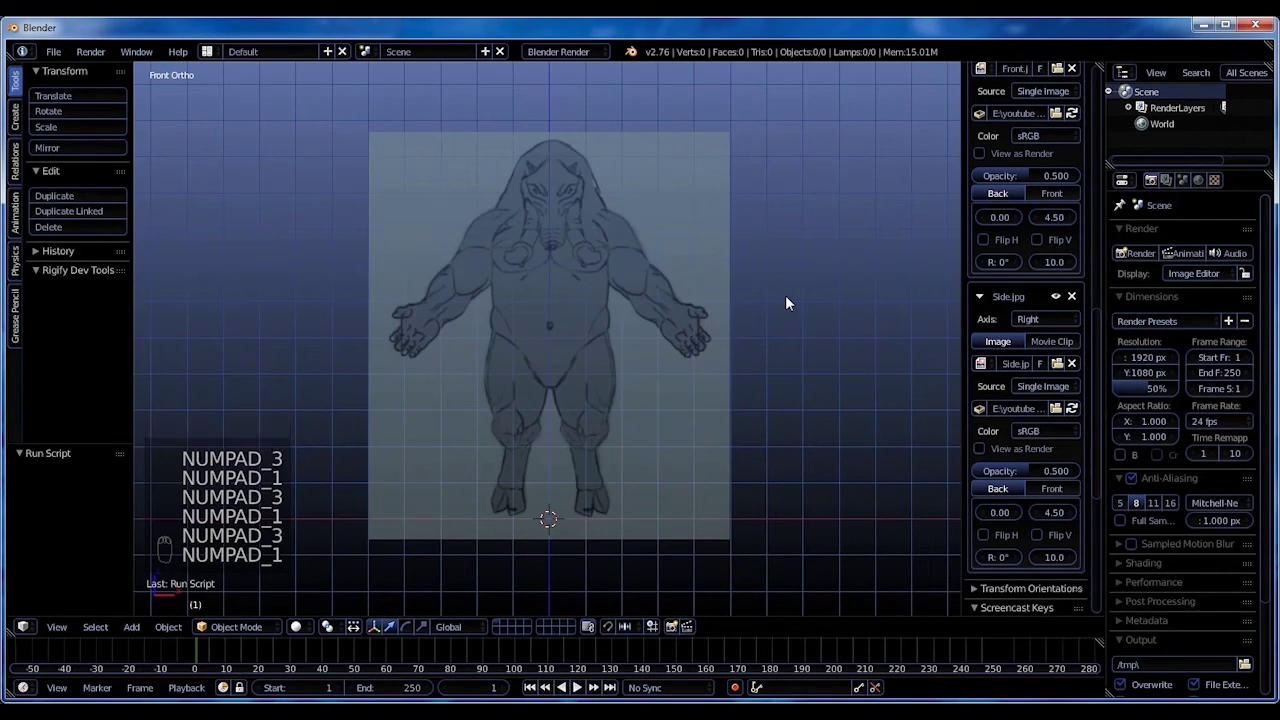
# Hide the properties sidebar, then split the 3D viewport into two side-by-side views and hide the new one's tool shelf.
pyautogui.press('n')
pyautogui.press('n')
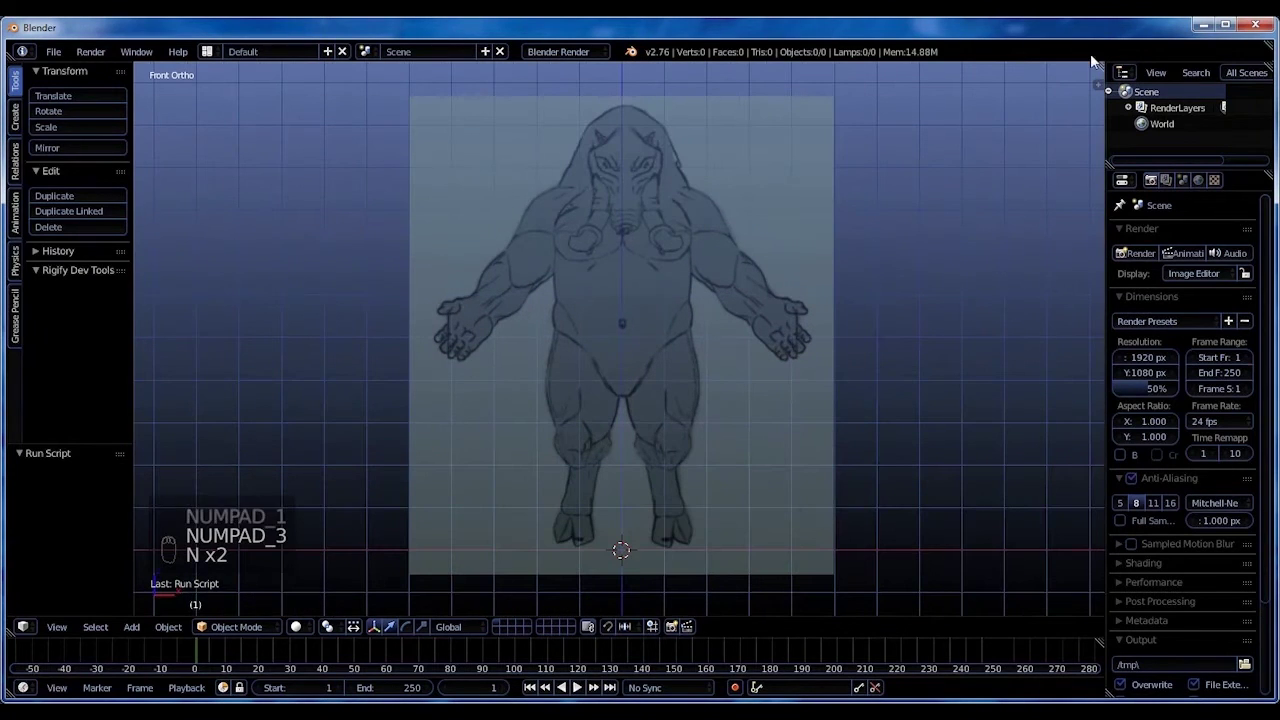
pyautogui.moveTo(1097, 84); pyautogui.dragTo(584, 152)
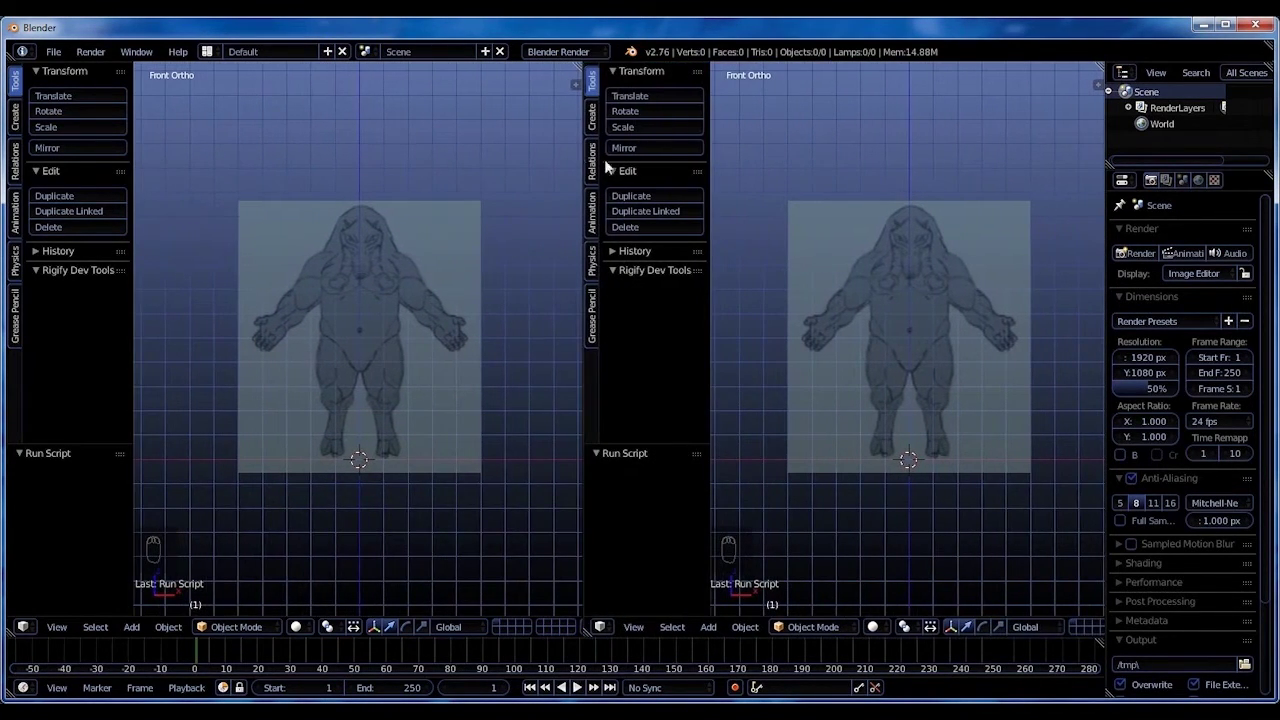
pyautogui.press('t')
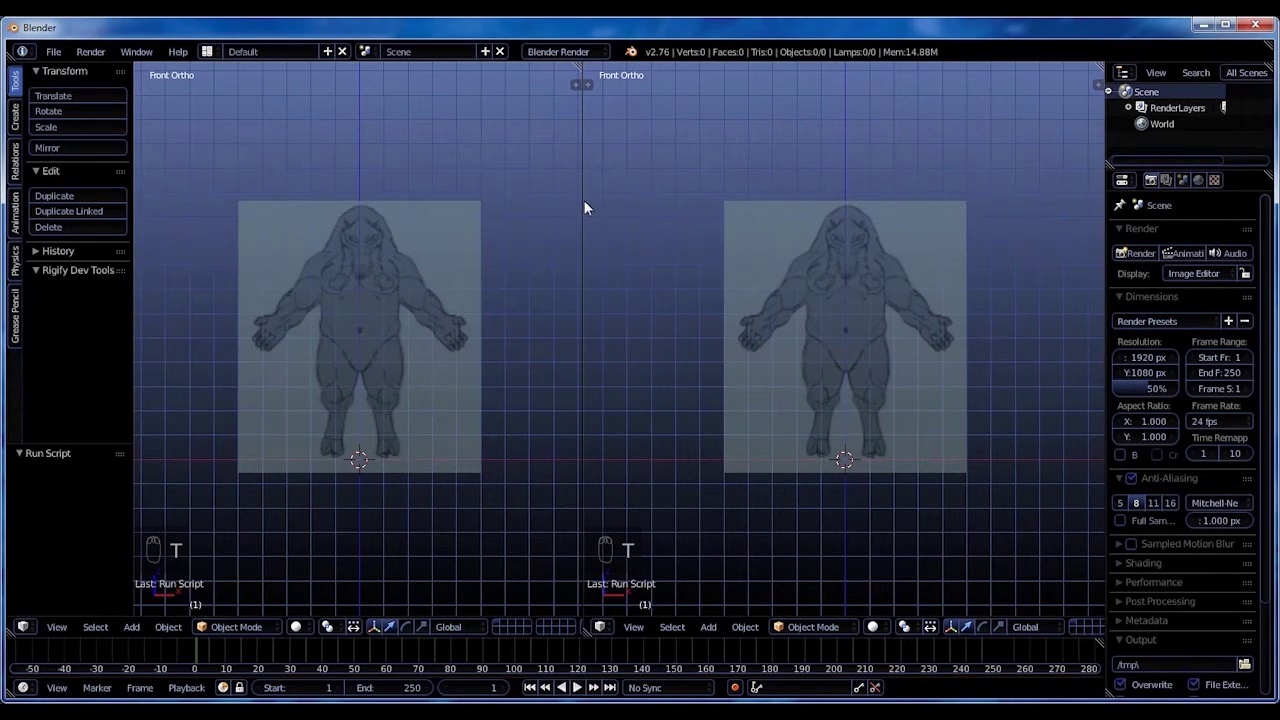
pyautogui.moveTo(582, 207); pyautogui.dragTo(620, 209)
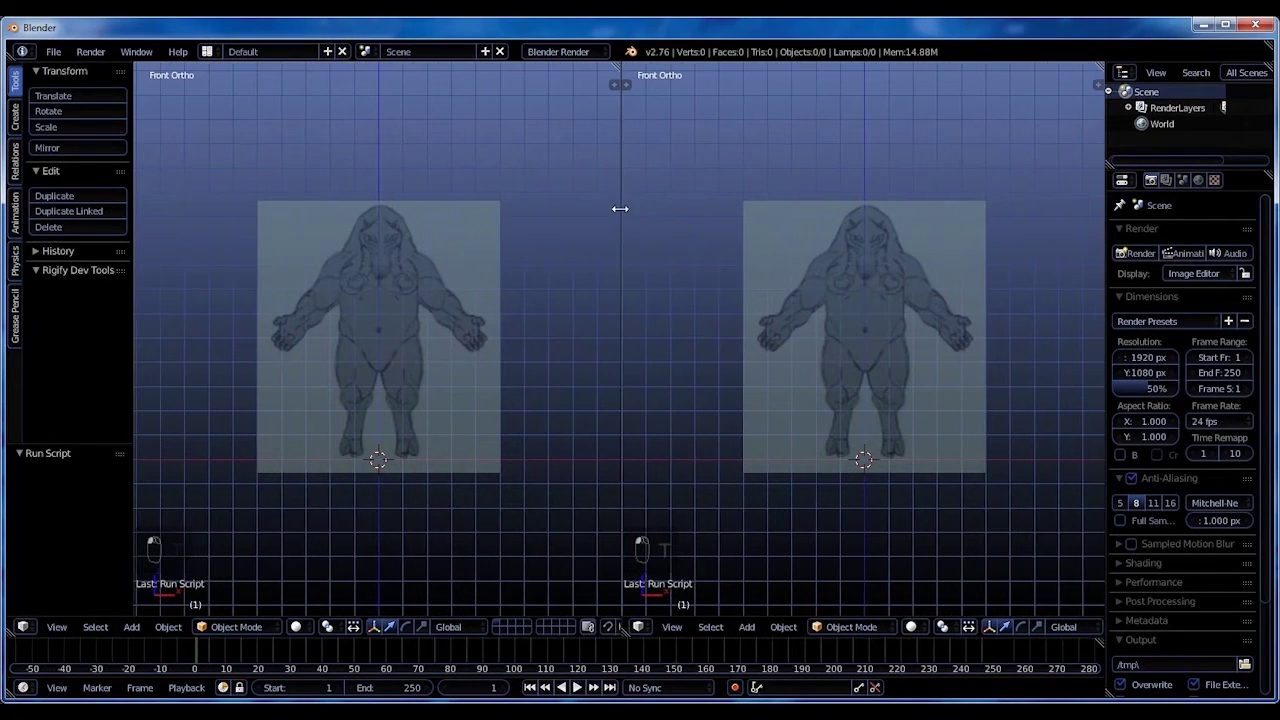
# Display the new viewport in right orthographic view and enlarge the character in both viewports.
pyautogui.press('KP_3')
pyautogui.scroll(3, 799, 309)
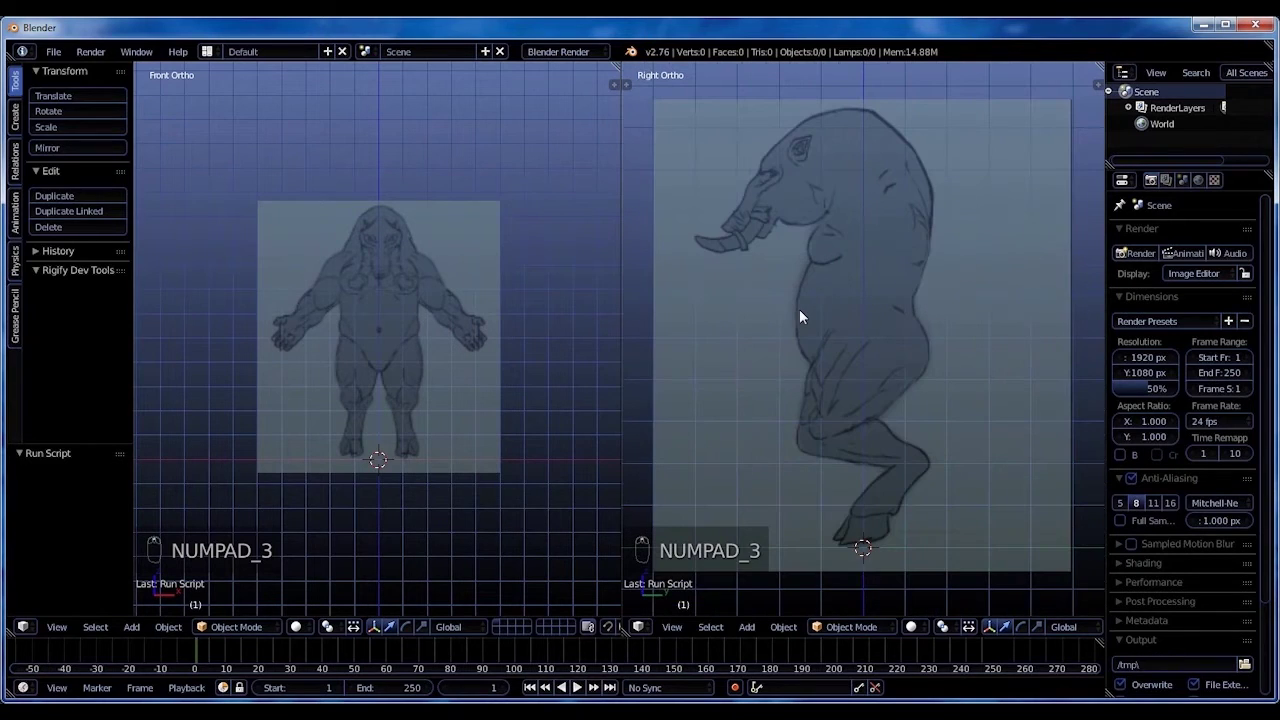
pyautogui.scroll(3, 433, 320)
pyautogui.scroll(2, 431, 324)
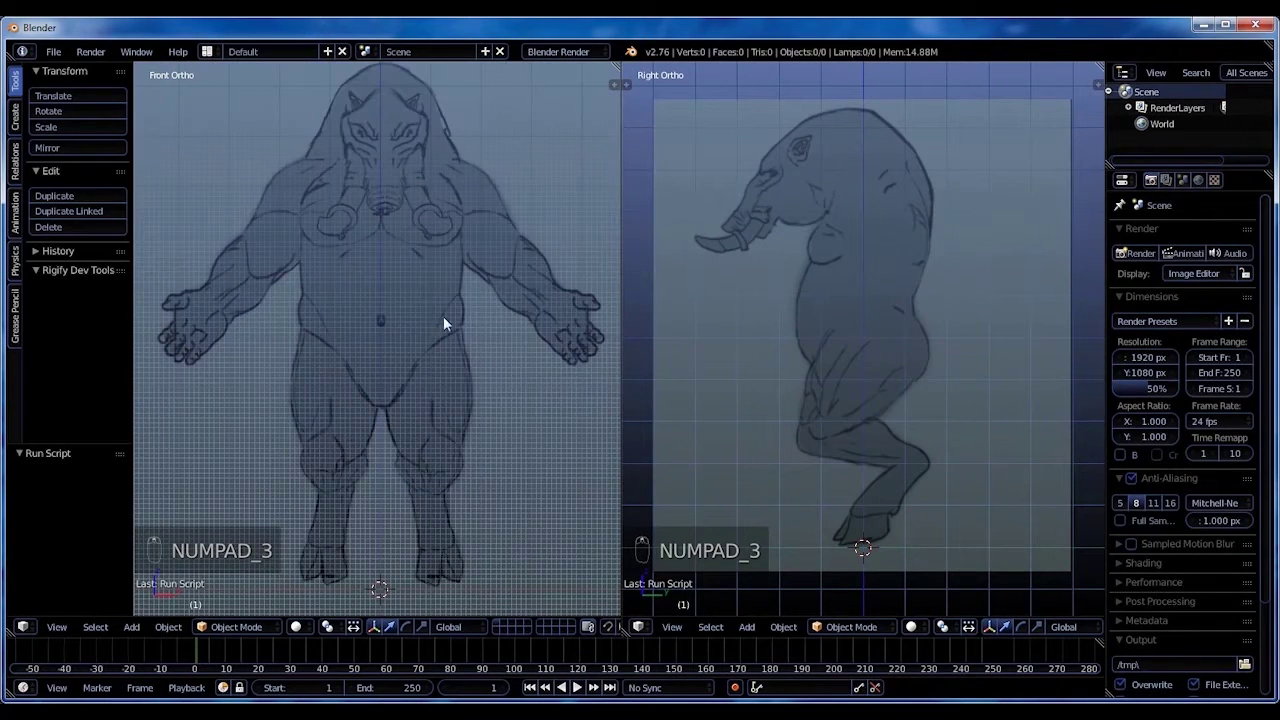
# Create a new screen layout from the current one and name it CharacterModling.
pyautogui.click(327, 51)
pyautogui.doubleClick(294, 55)
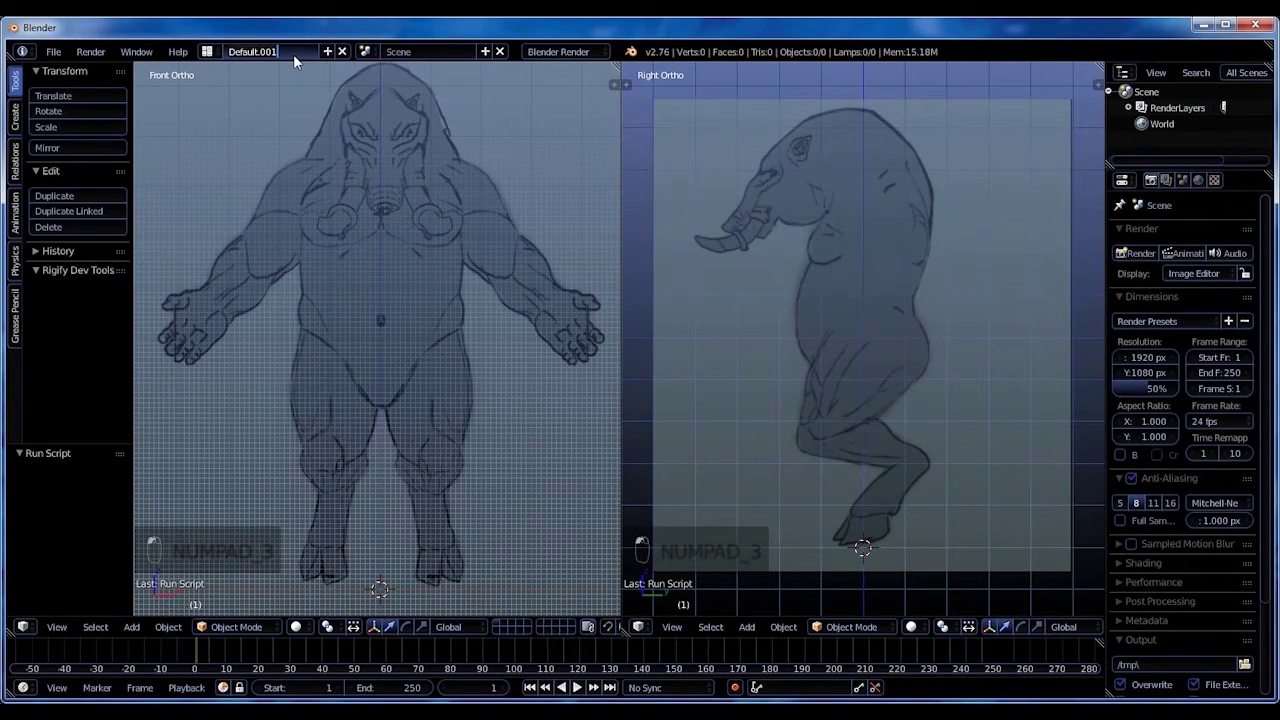
pyautogui.press('BackSpace')
pyautogui.write('charact')
pyautogui.press('Return')
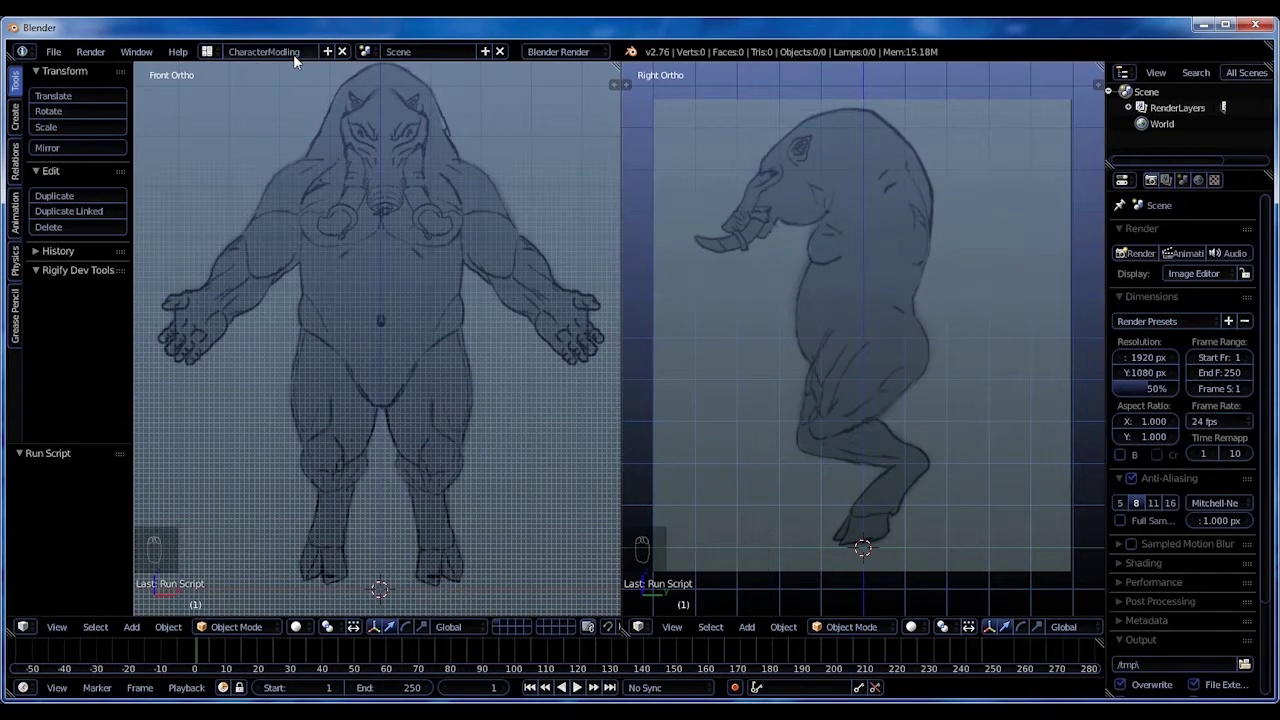
# Add a cube mesh and move it up about 8.5 units along Z to the character's head.
pyautogui.scroll(1, 860, 357)
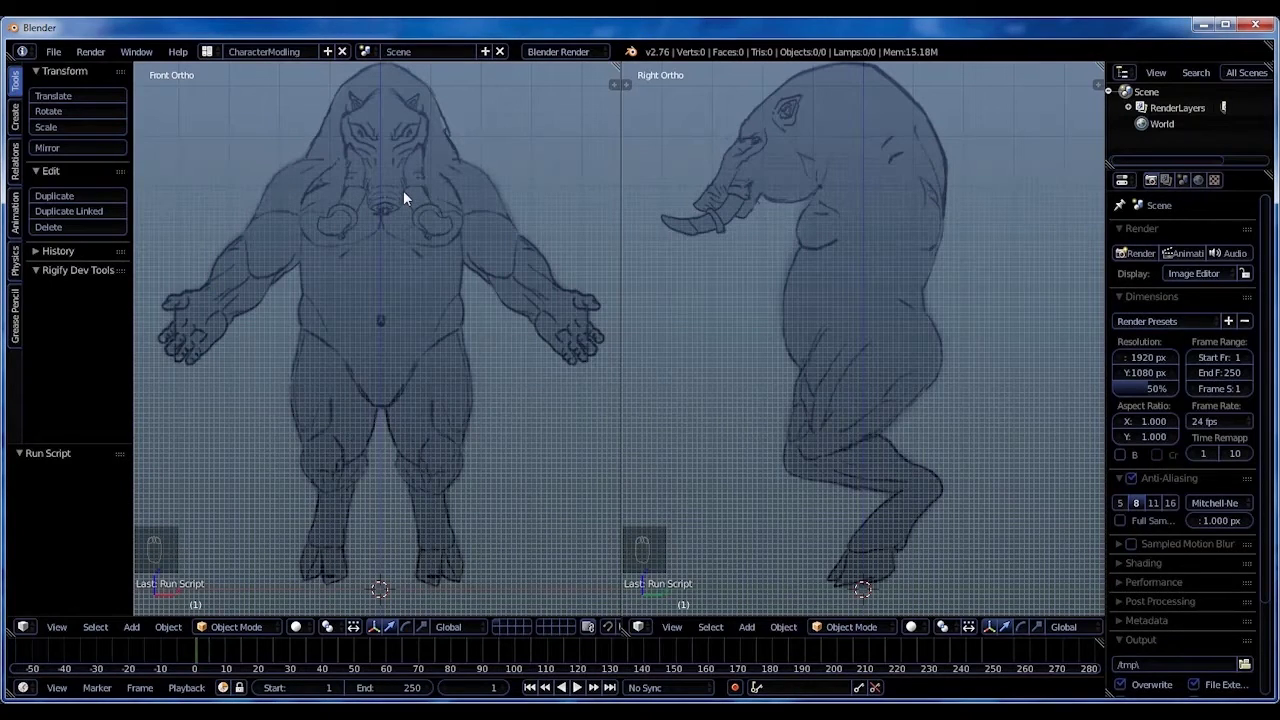
pyautogui.hotkey('shift', 'a')
pyautogui.moveTo(403, 190)
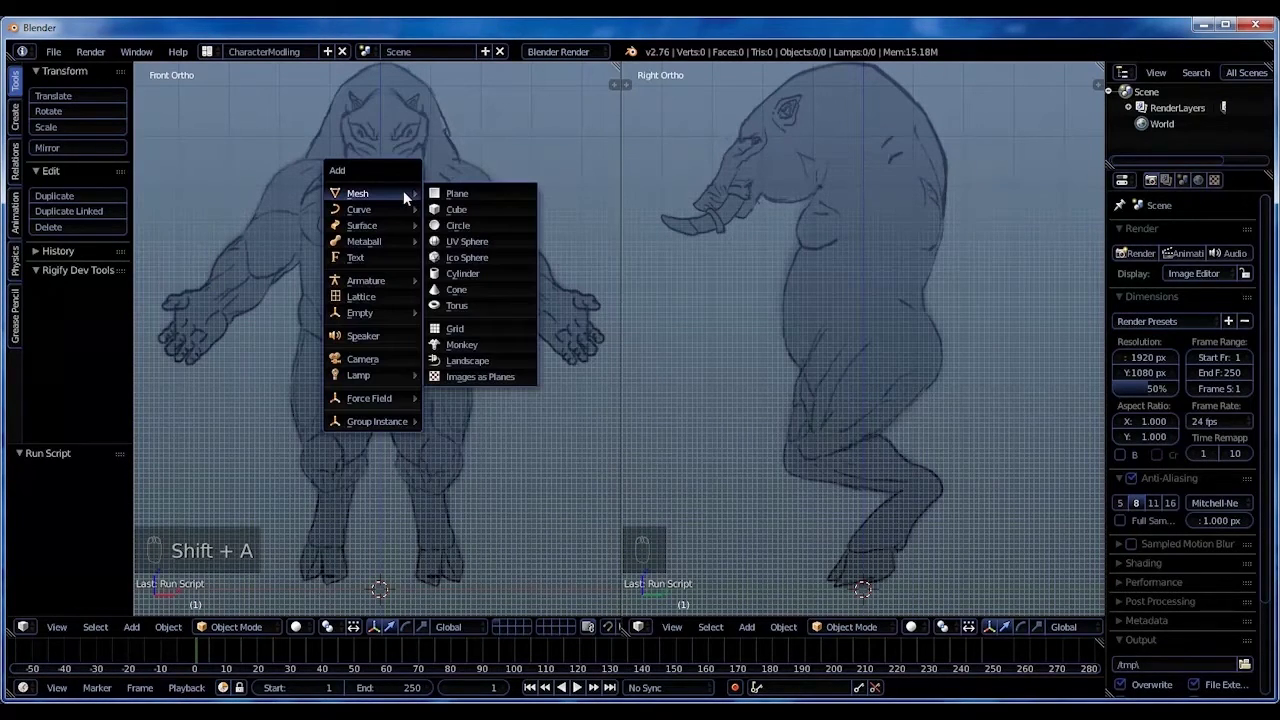
pyautogui.click(464, 204)
pyautogui.press('g')
pyautogui.press('z')
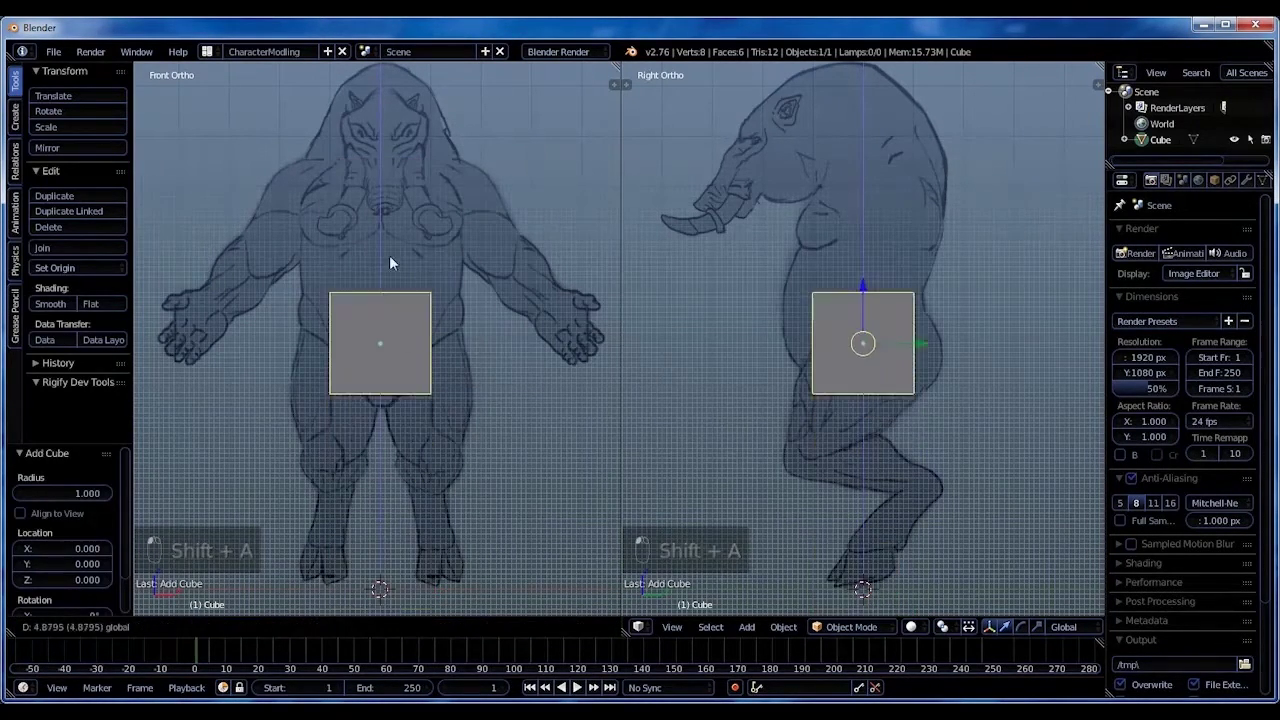
pyautogui.click(416, 114)
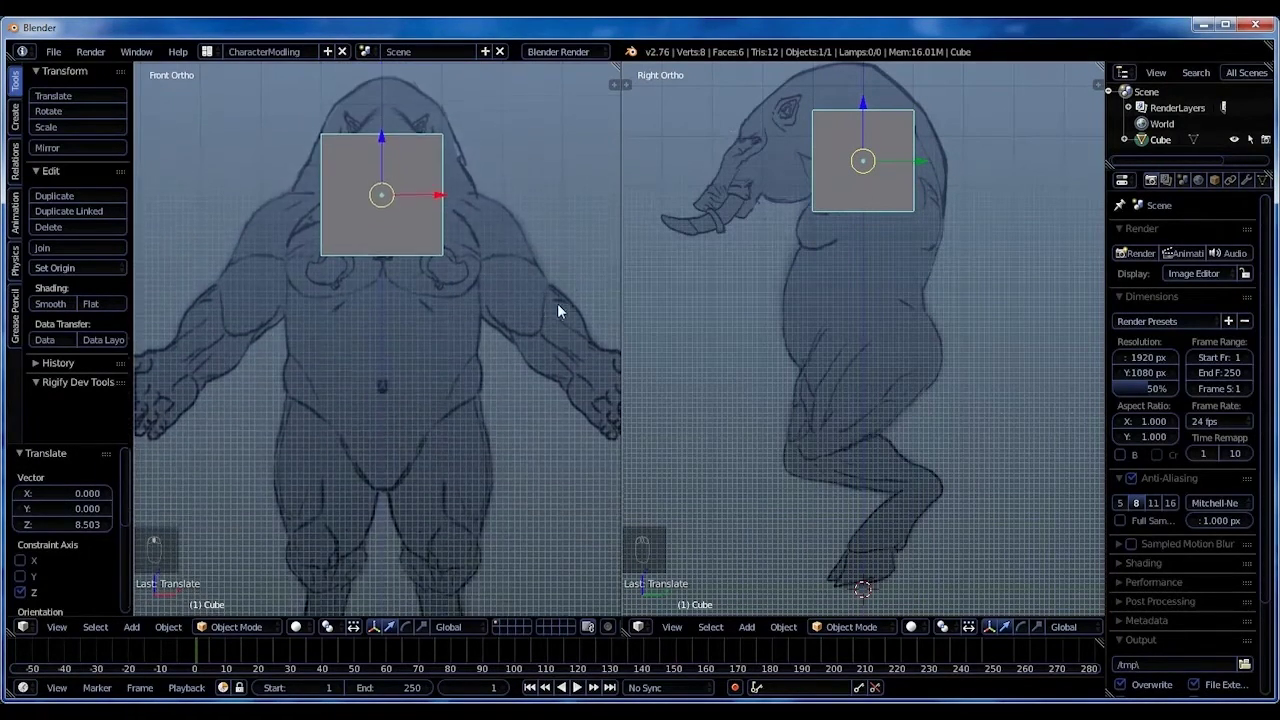
# Lower the cube slightly along Z, by about 0.07 units, in the front view.
pyautogui.scroll(2, 397, 204)
pyautogui.press('g')
pyautogui.press('z')
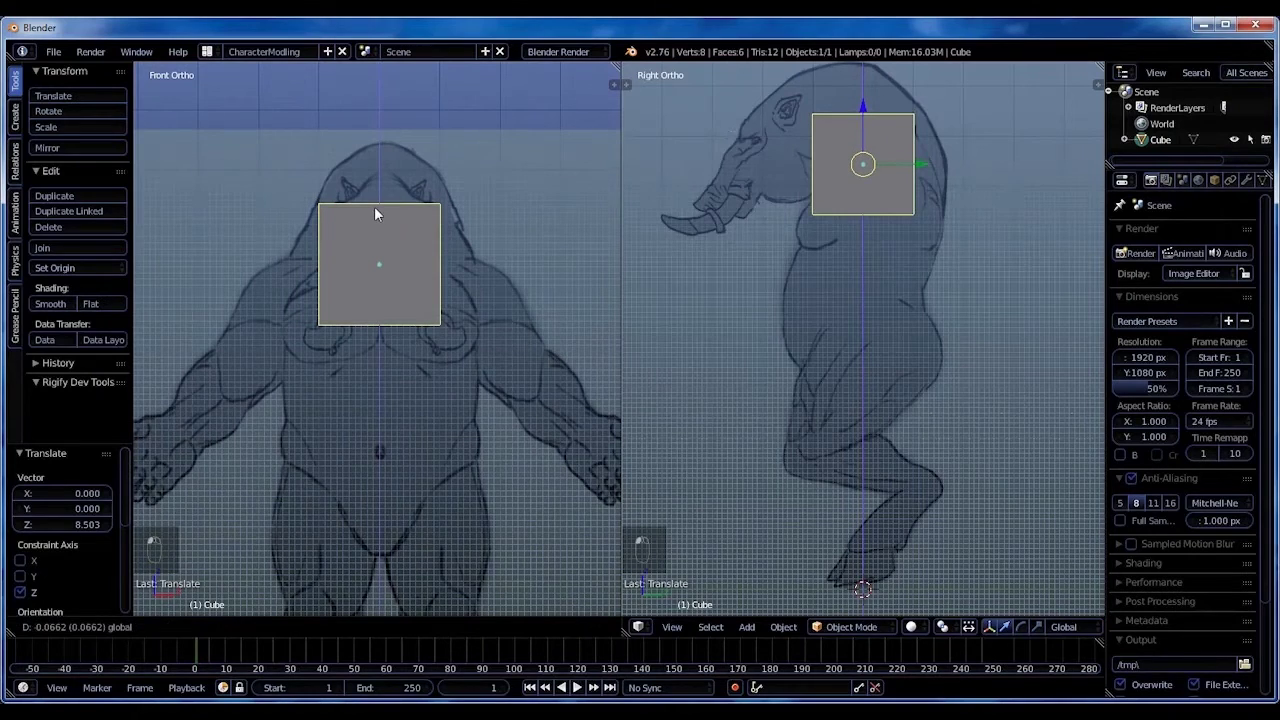
pyautogui.click(374, 206)
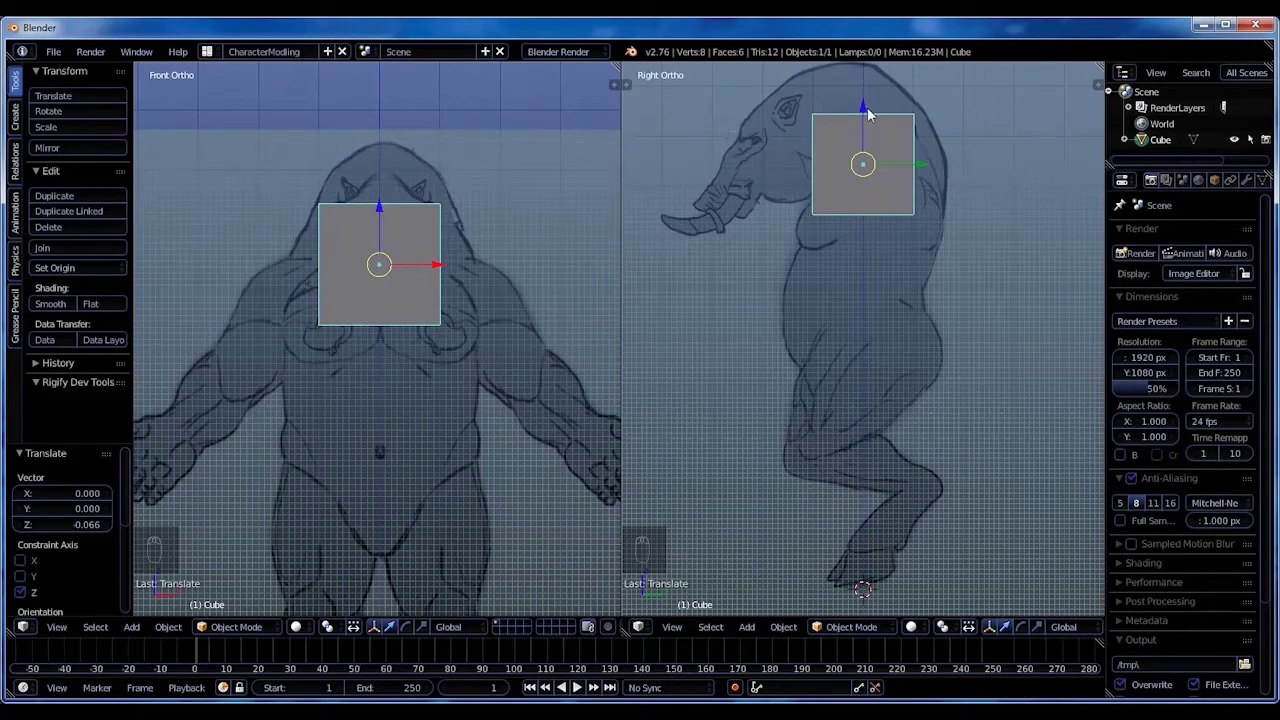
# In the side view, move the cube down about 3.02 units along Z to the belly and back up about 3.58 units.
pyautogui.press('g')
pyautogui.press('z')
pyautogui.click(852, 274)
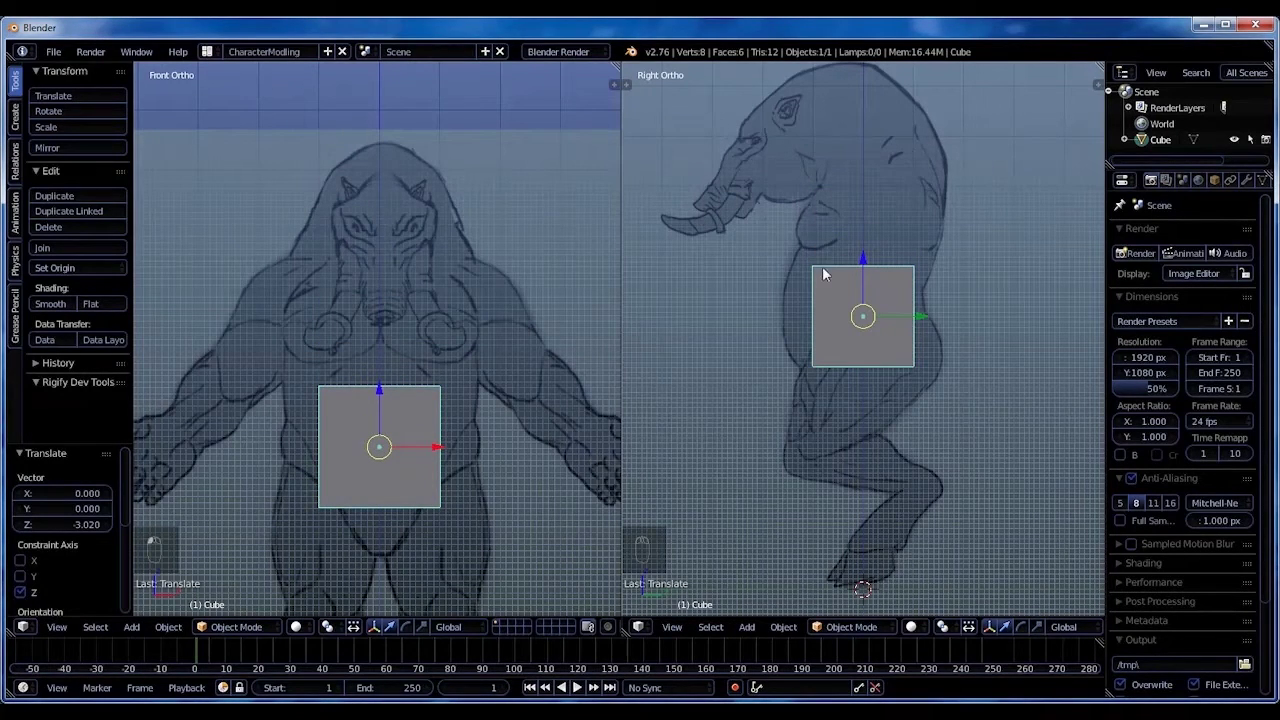
pyautogui.press('g')
pyautogui.press('z')
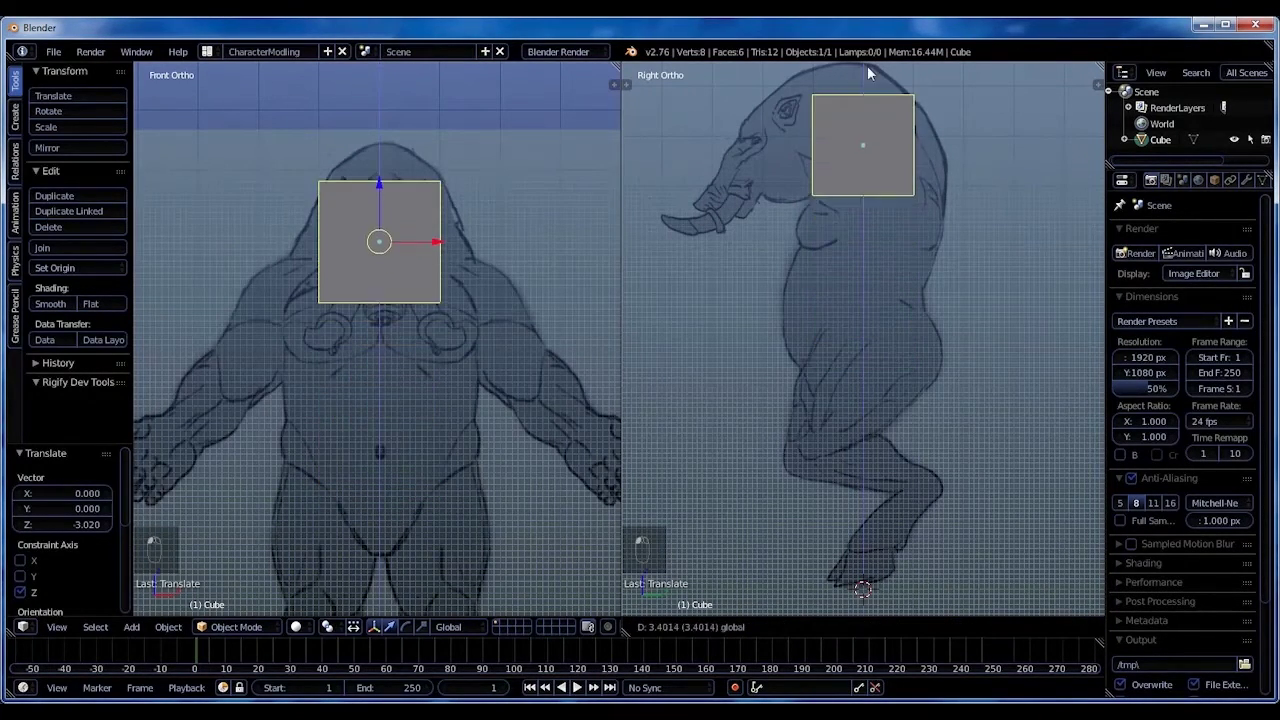
pyautogui.click(866, 80)
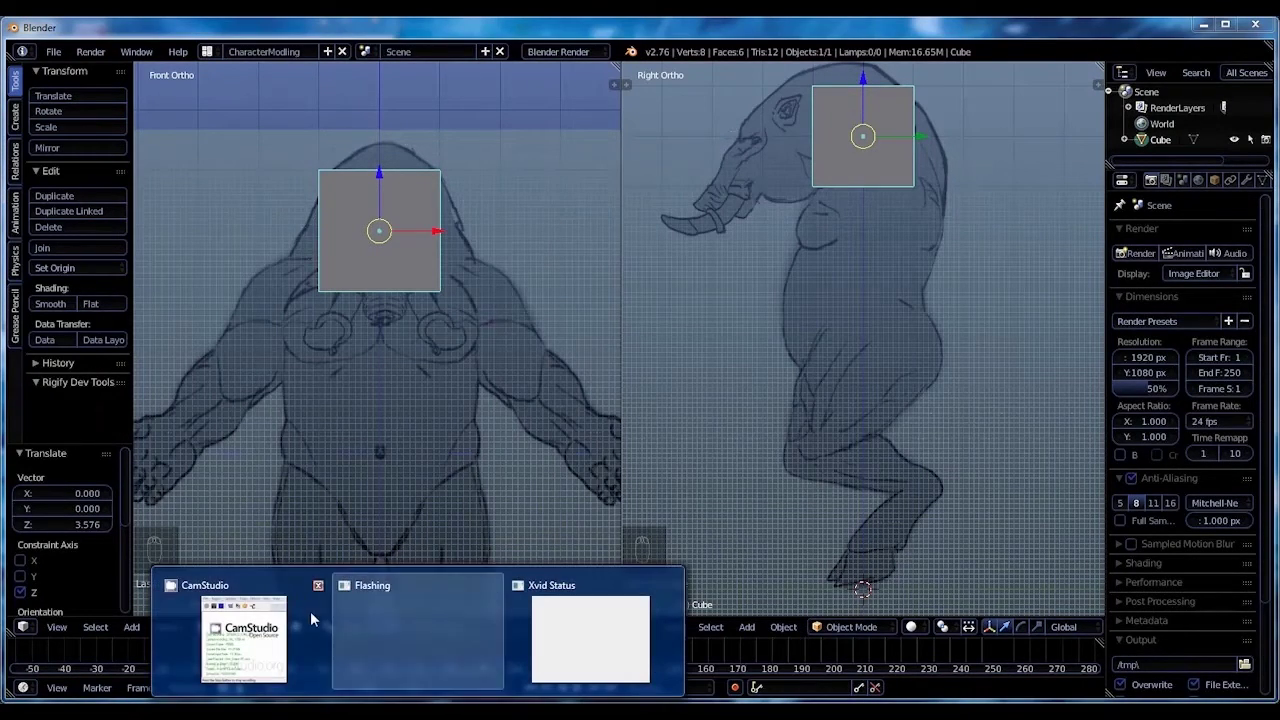
pyautogui.click(276, 591)
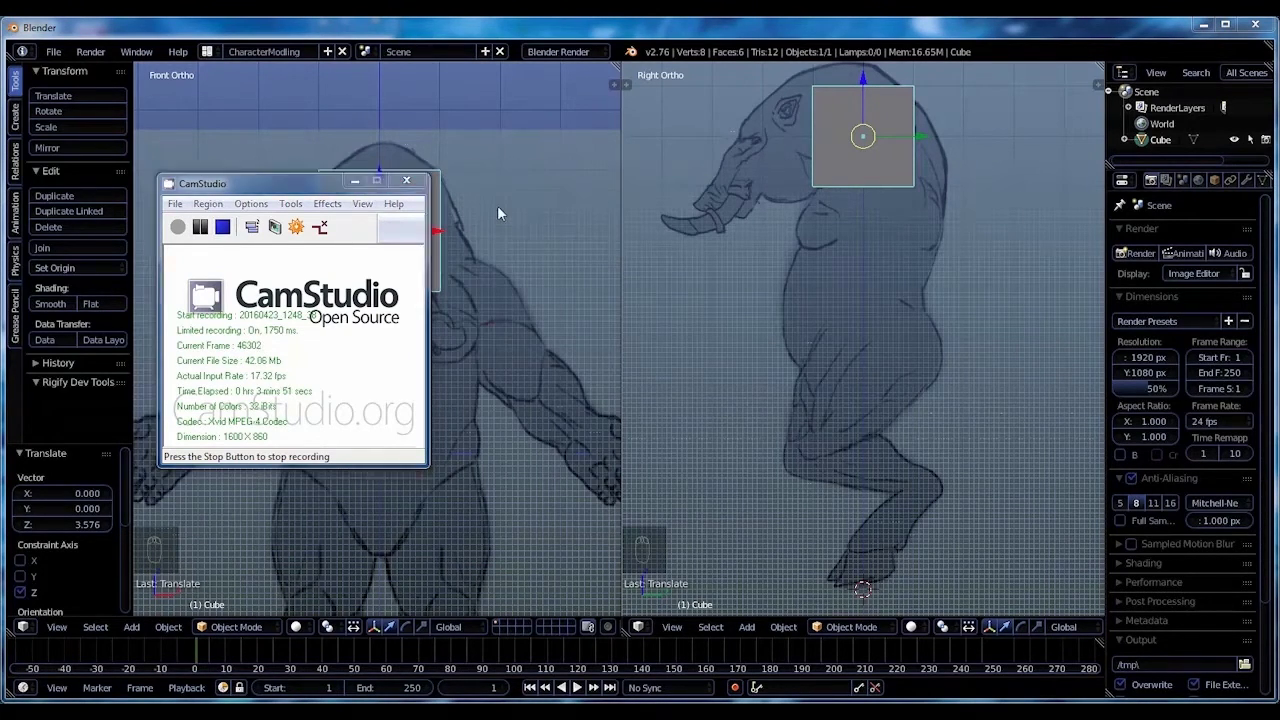
pyautogui.click(355, 182)
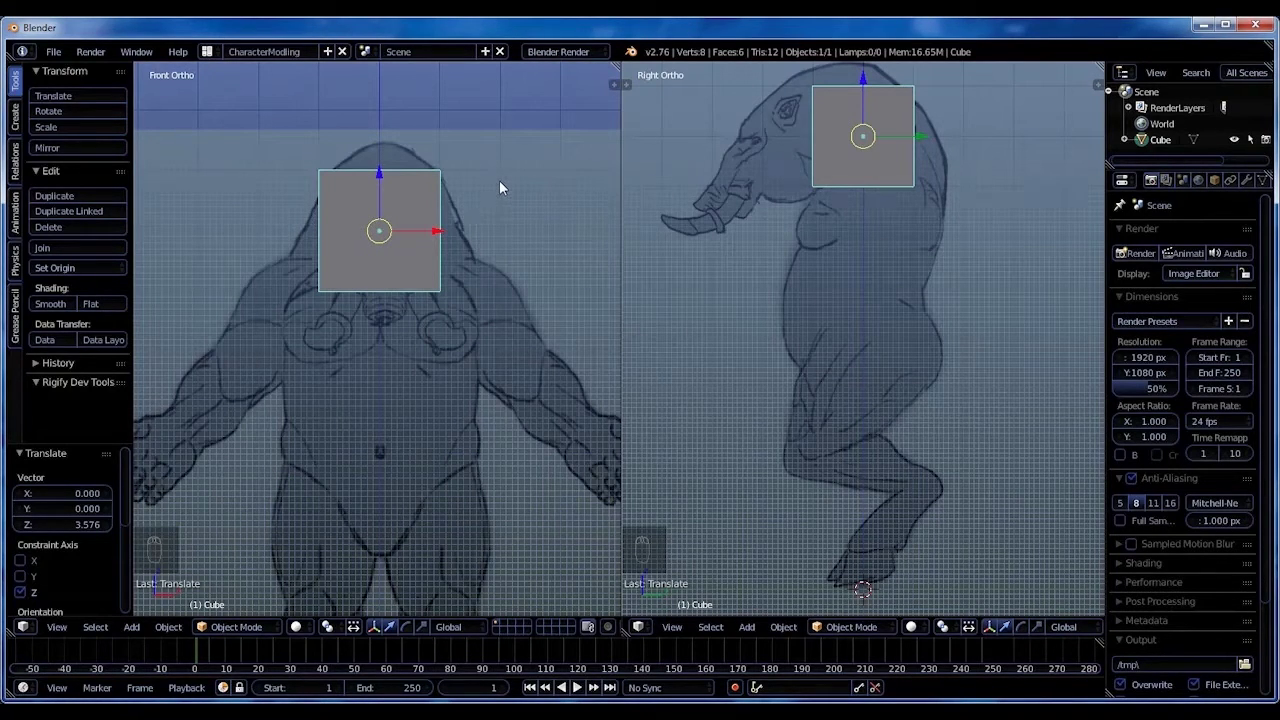
pyautogui.scroll(-2, 829, 228)
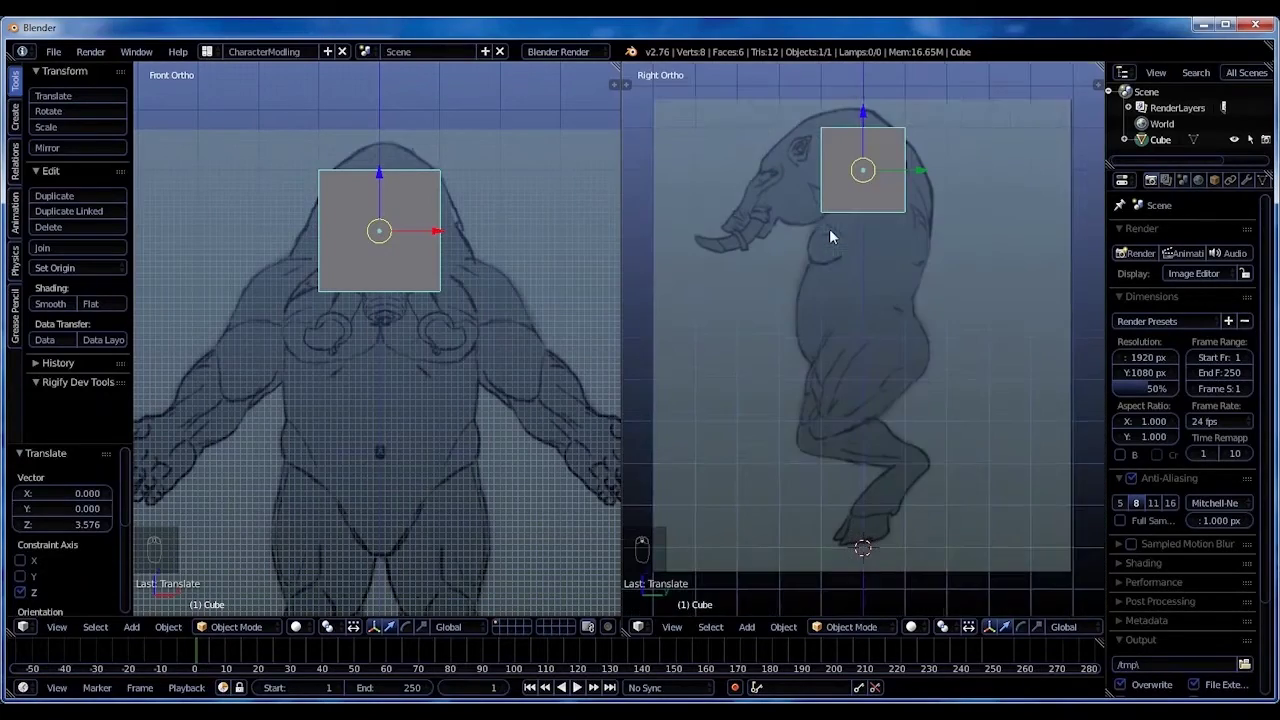
pyautogui.scroll(3, 809, 342)
pyautogui.scroll(-2, 809, 342)
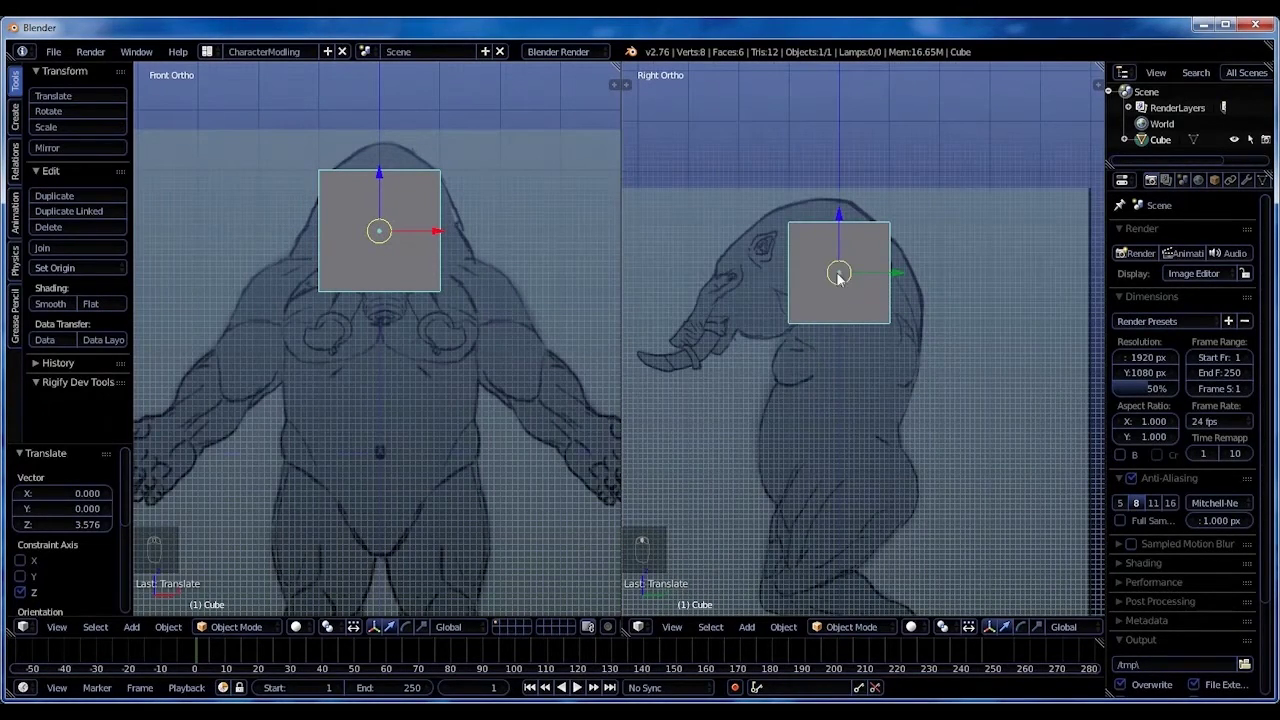
pyautogui.press('z')
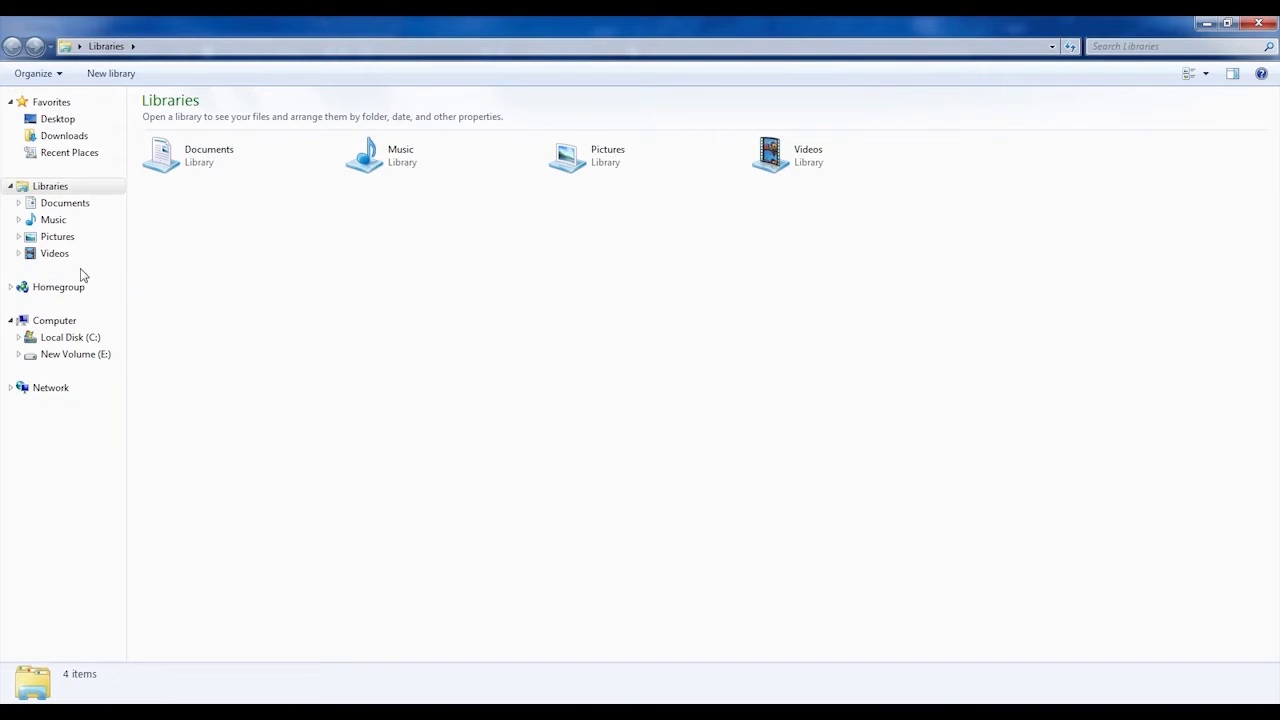
# In Windows Explorer, open the Ref folder inside youtube tut\Blender on New Volume (E:).
pyautogui.click(80, 355)
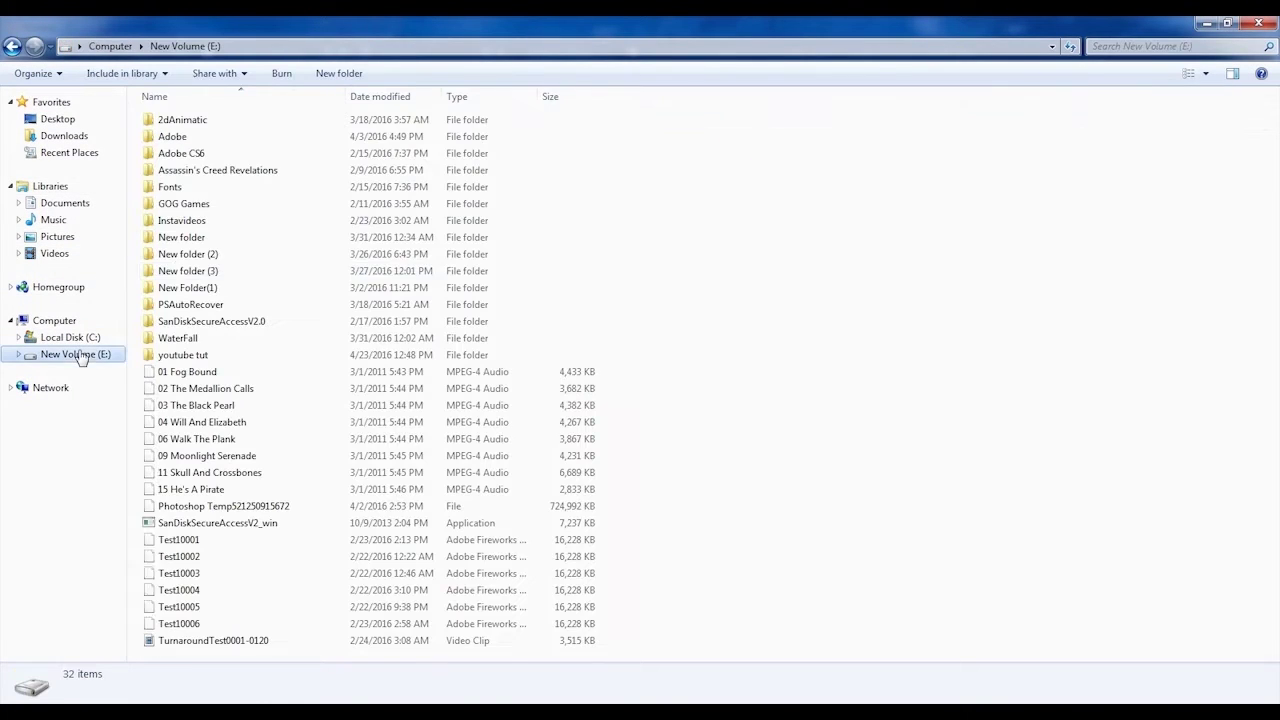
pyautogui.doubleClick(188, 356)
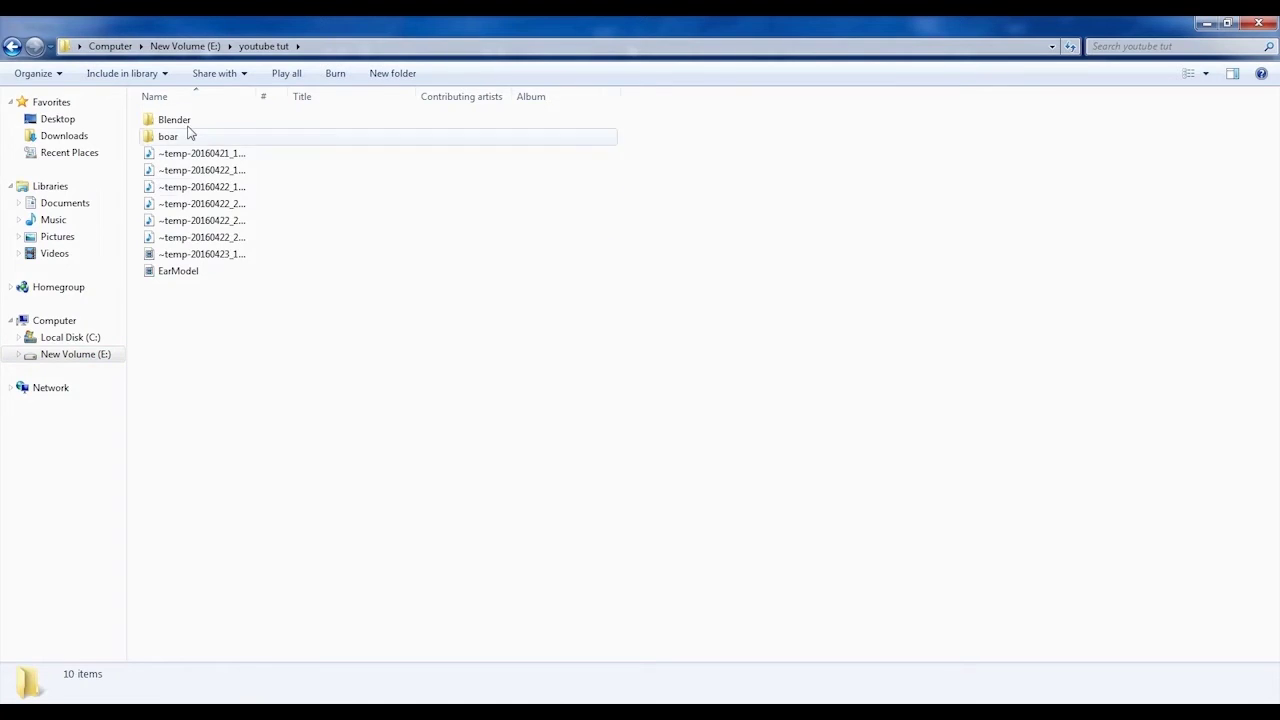
pyautogui.doubleClick(186, 121)
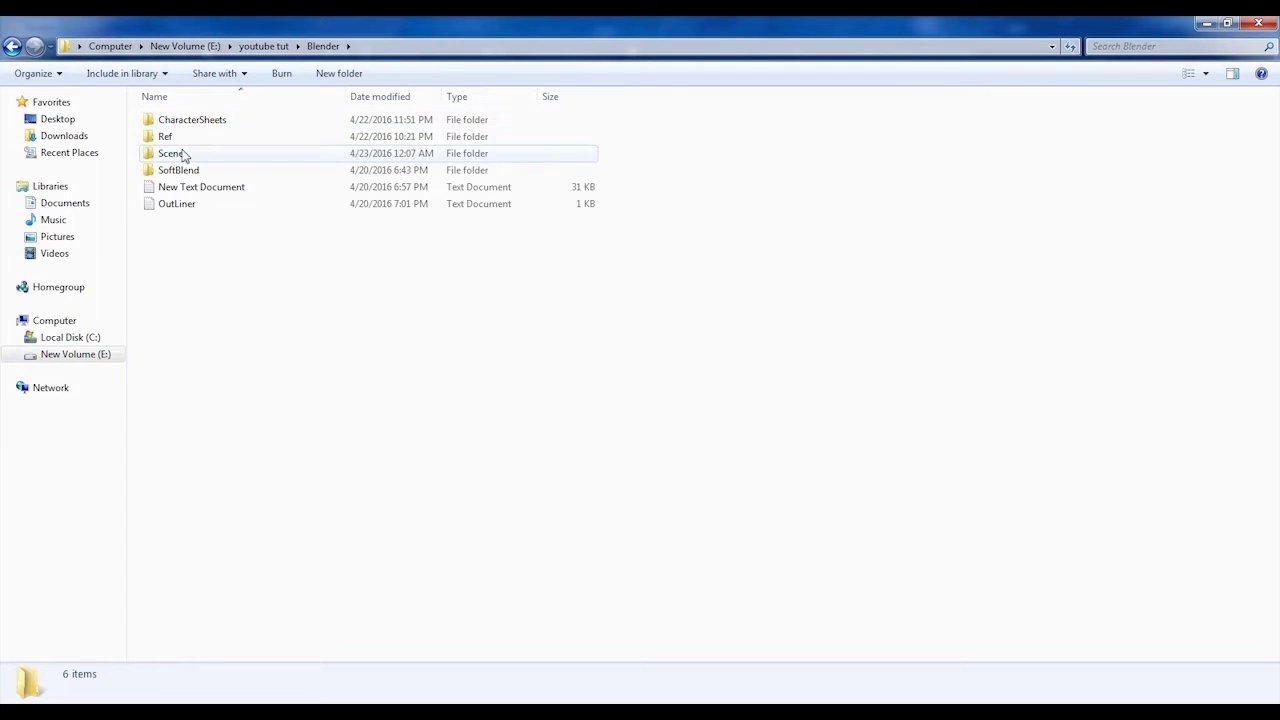
pyautogui.doubleClick(186, 137)
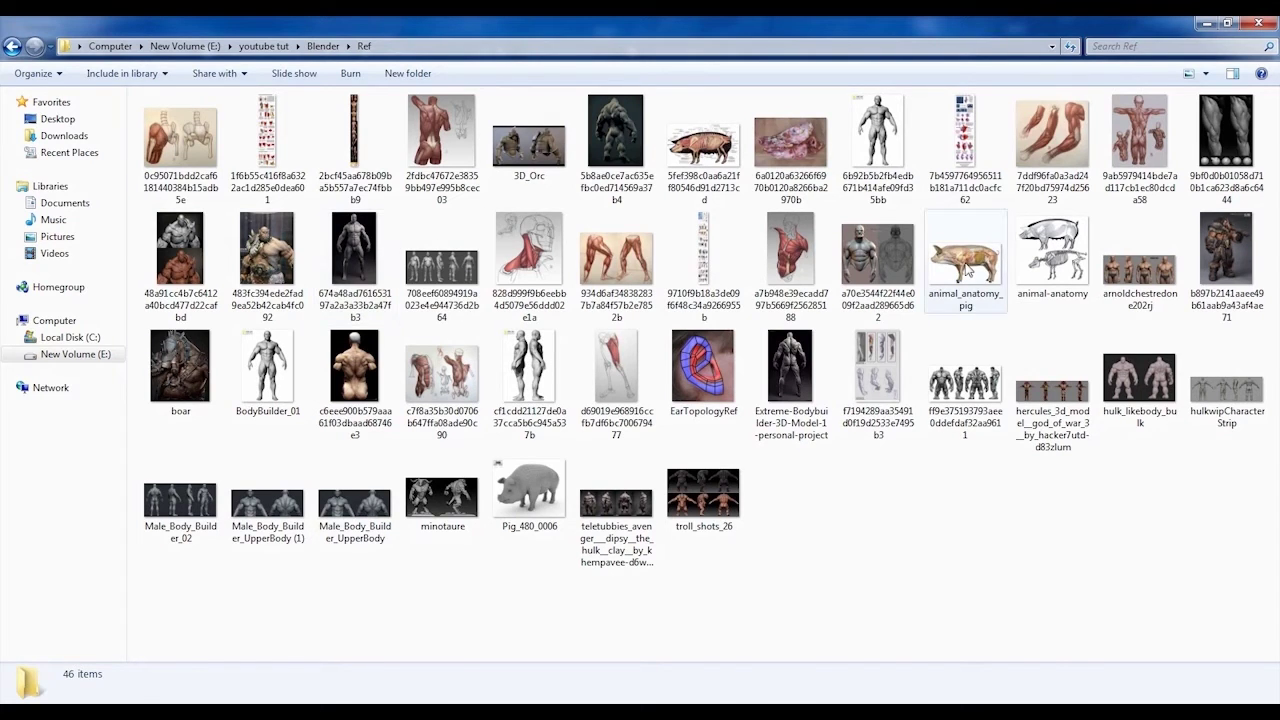
# View the animal_anatomy_pig reference, minimize it, and open the skull and neck muscle illustration.
pyautogui.doubleClick(966, 262)
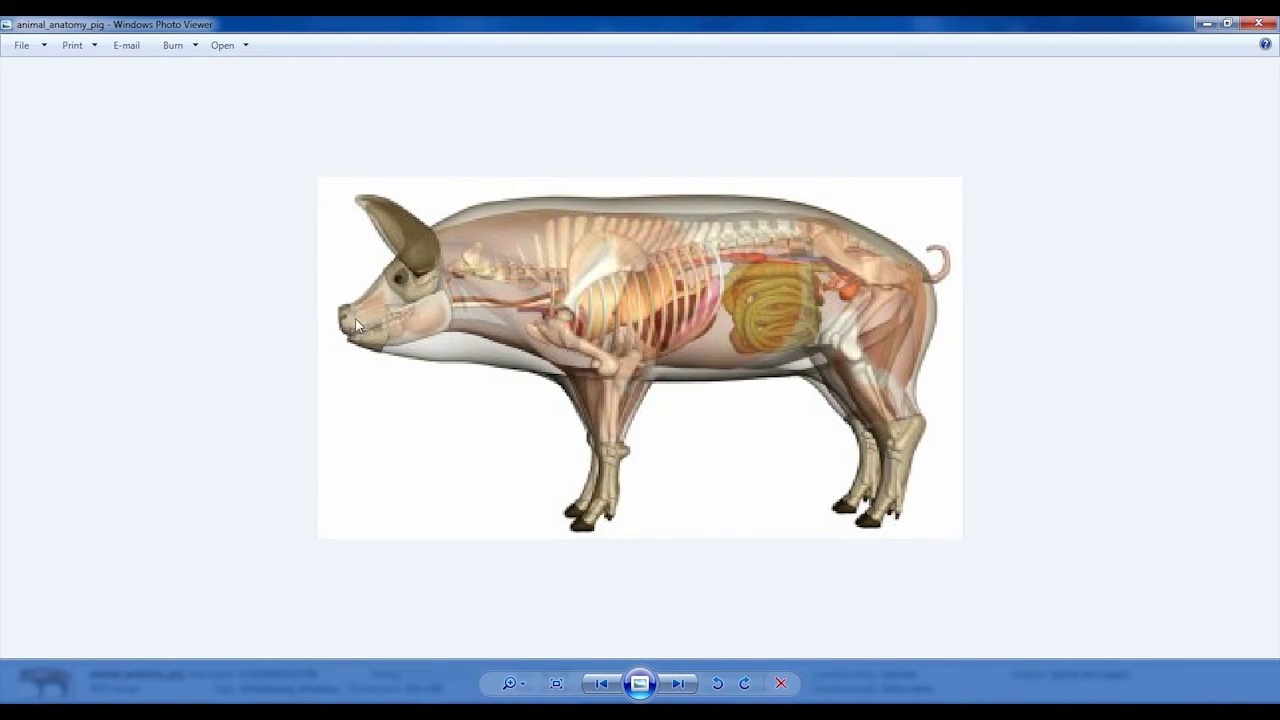
pyautogui.click(1206, 23)
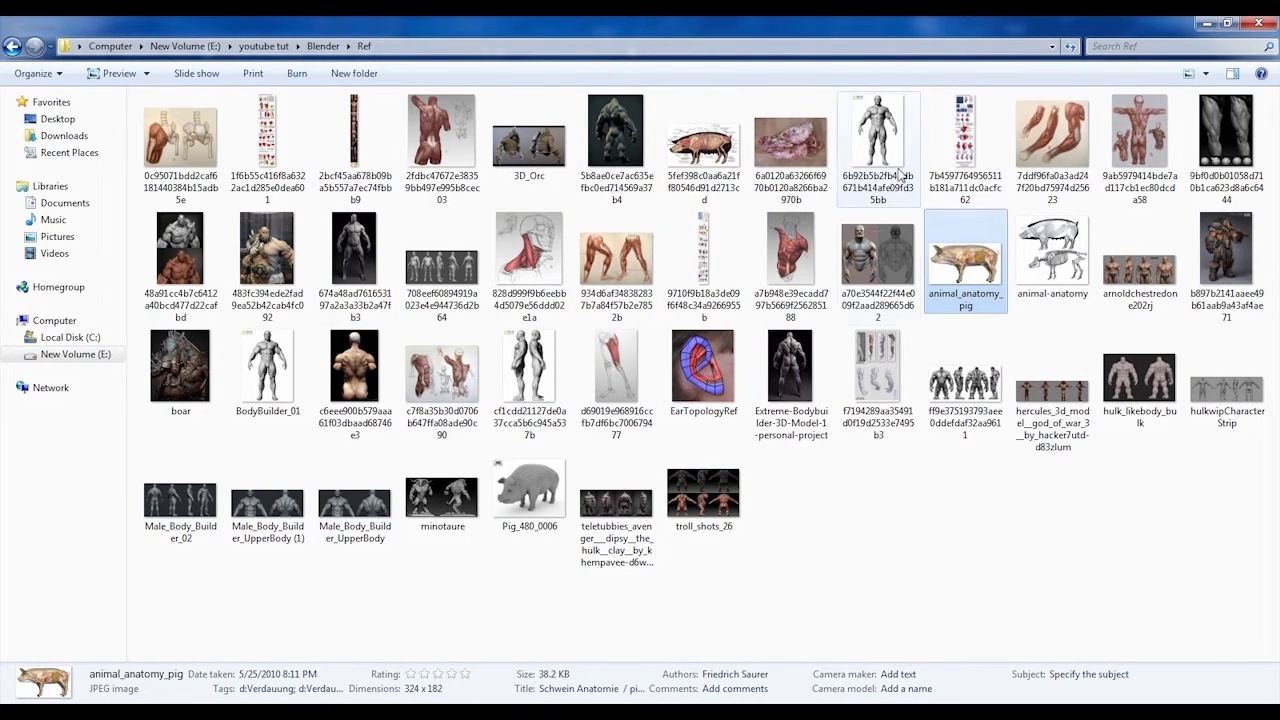
pyautogui.click(888, 268)
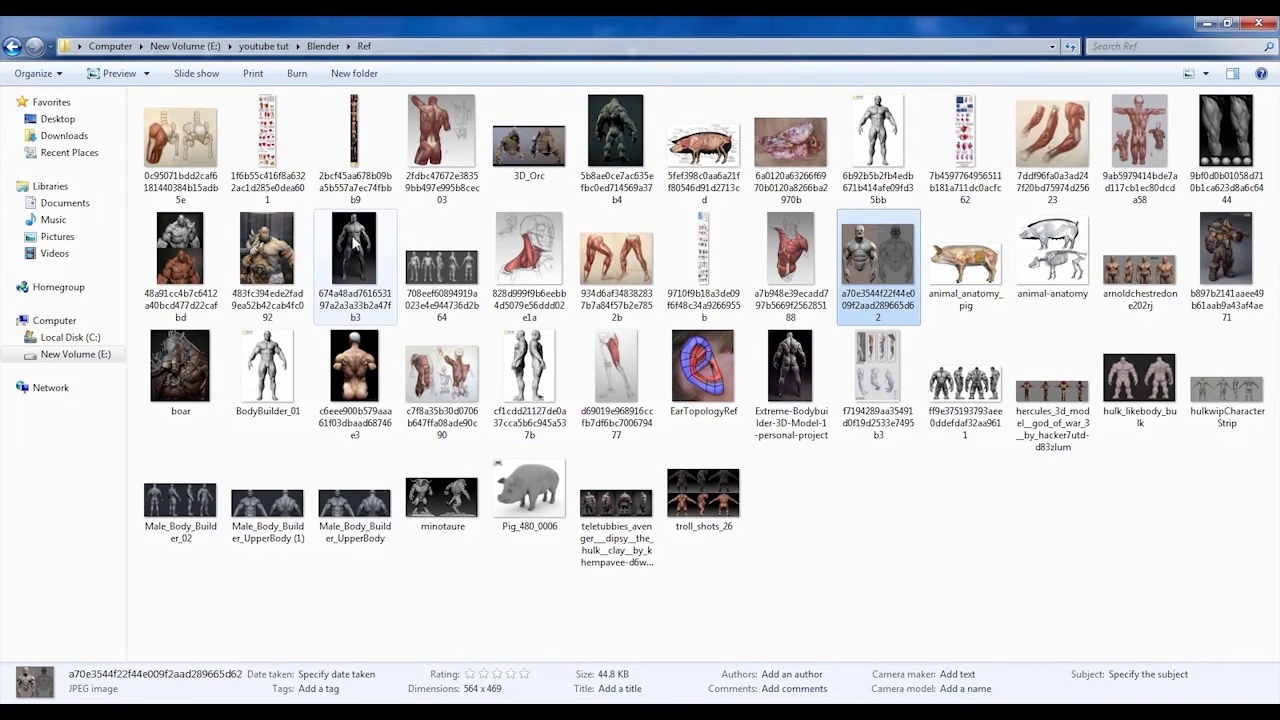
pyautogui.doubleClick(512, 258)
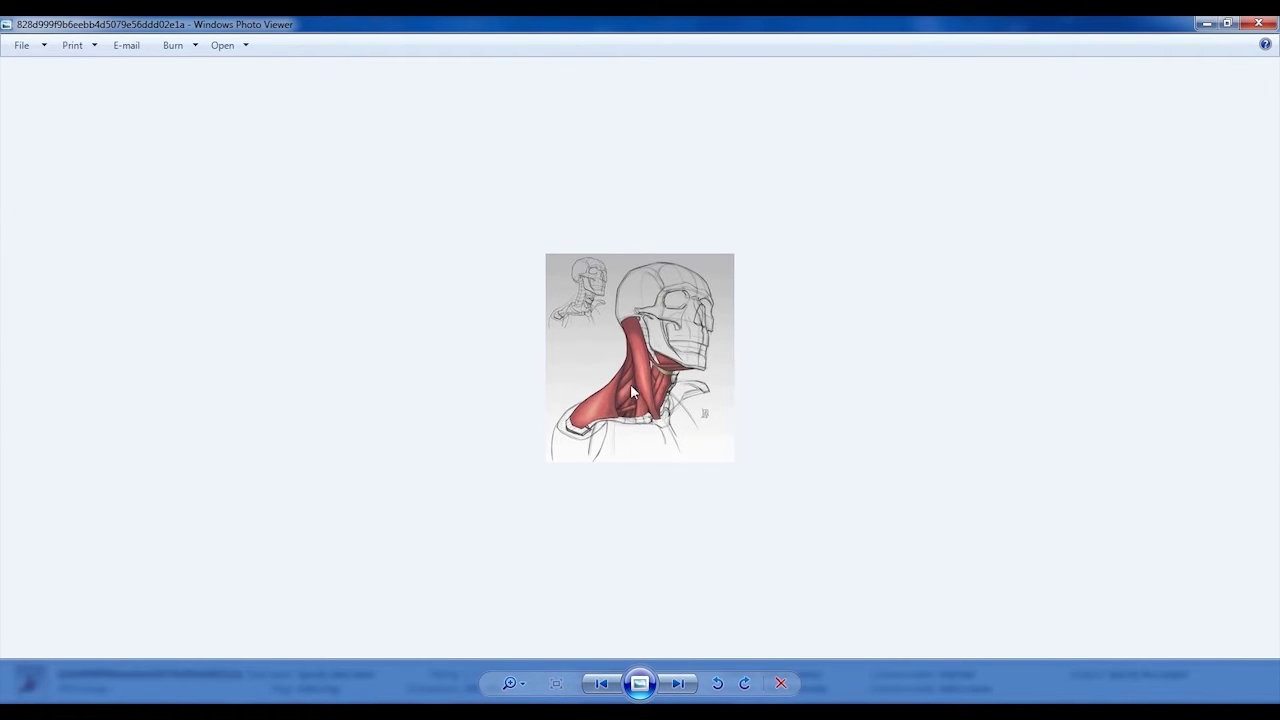
# Switch back to Blender and display the cube in wireframe over the head in the front and side references.
pyautogui.hotkey('alt', 'Tab')
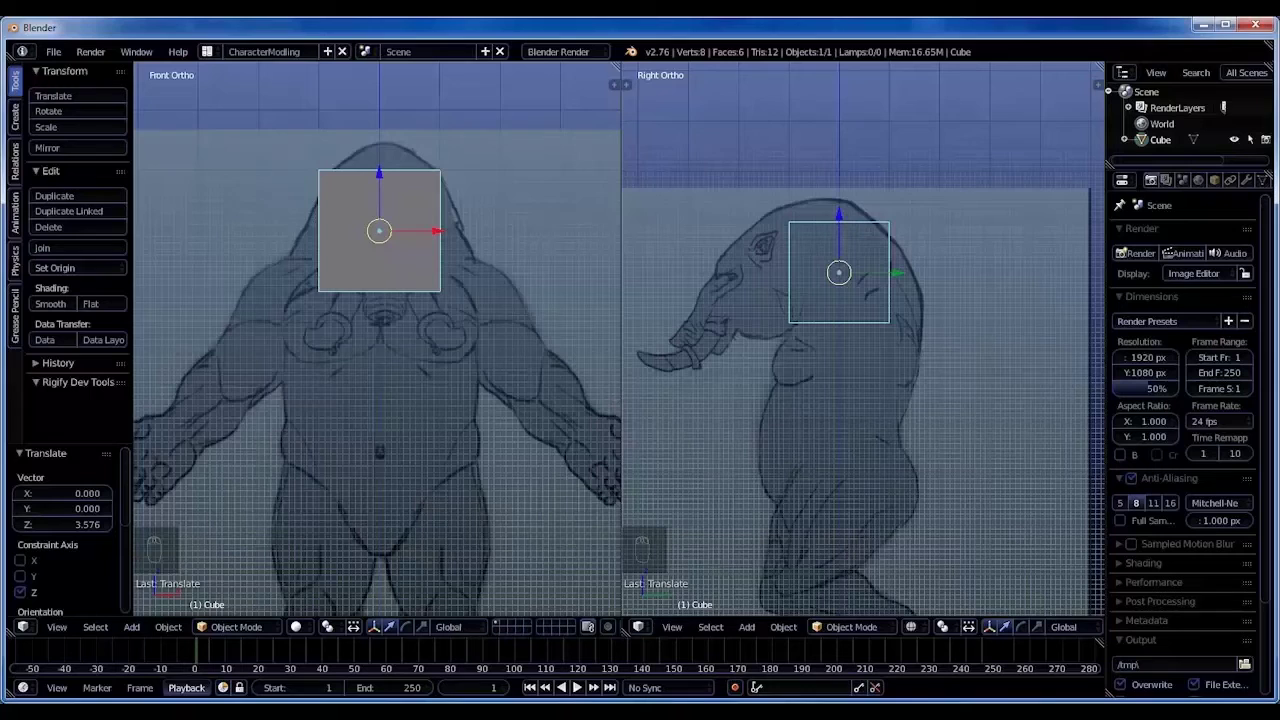
pyautogui.scroll(1, 799, 274)
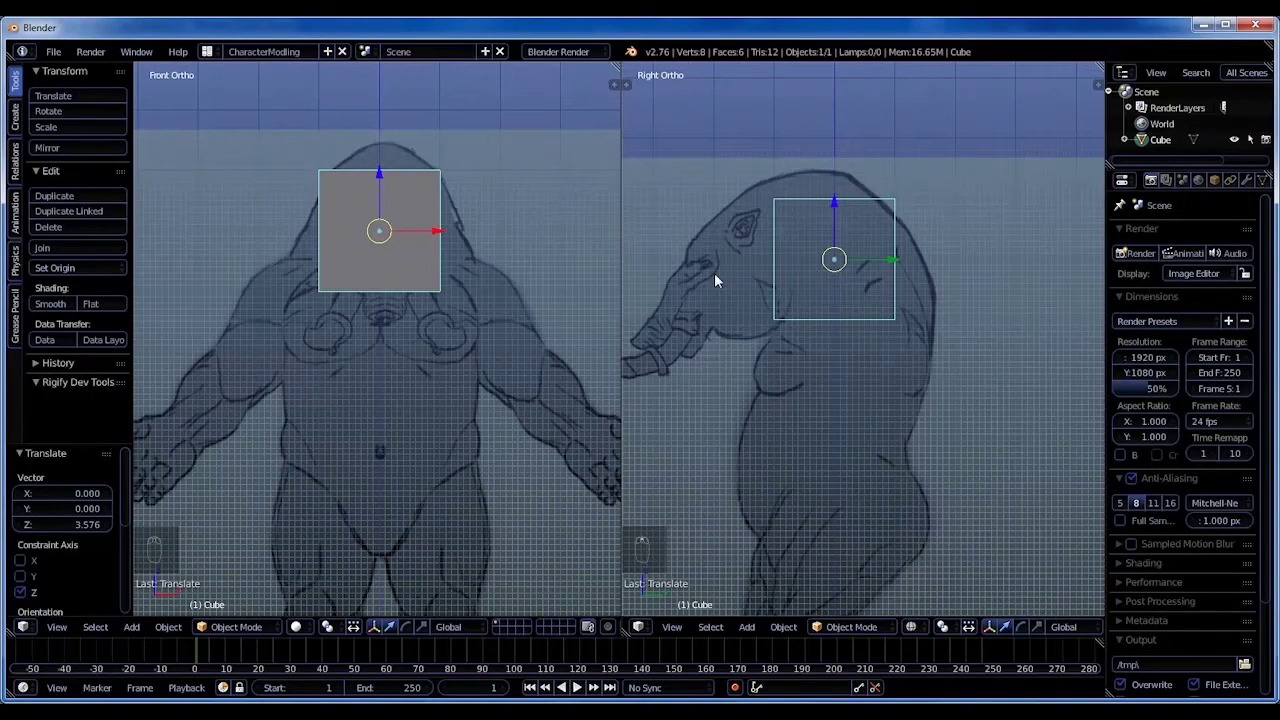
pyautogui.keyDown('shift'); pyautogui.moveTo(714, 272); pyautogui.dragTo(794, 270, button='middle'); pyautogui.keyUp('shift')
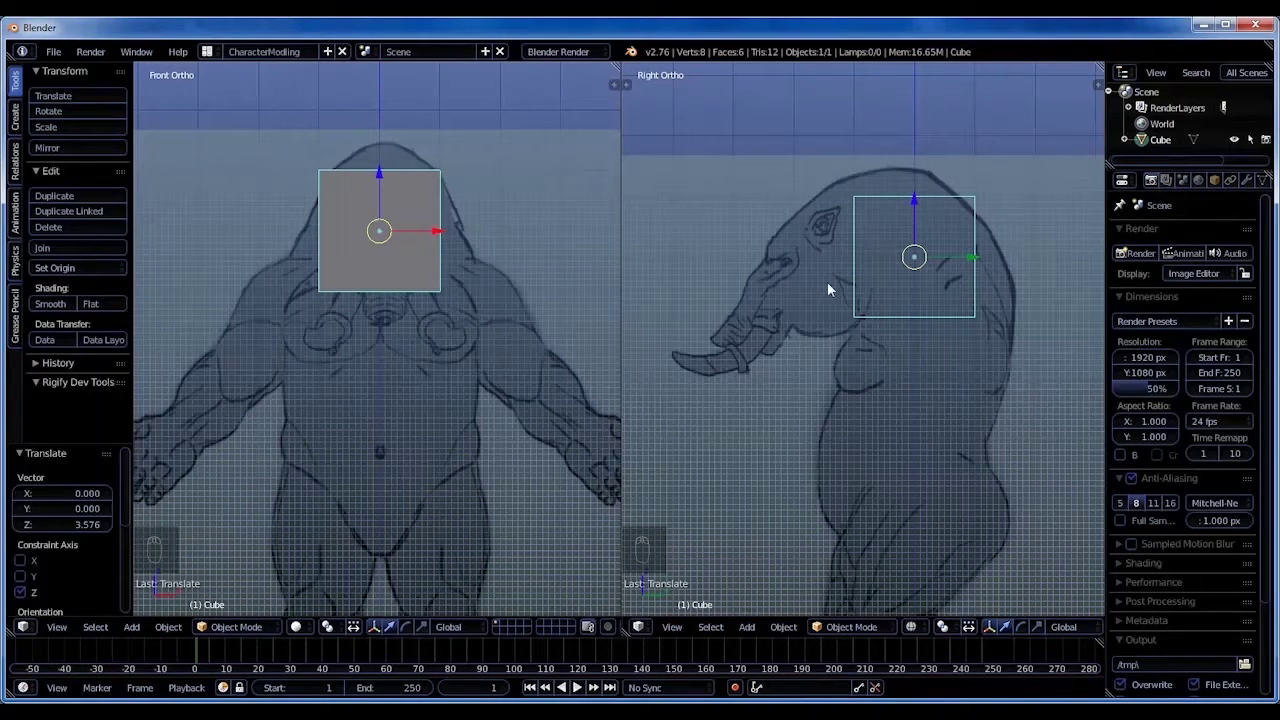
pyautogui.scroll(2, 500, 253)
pyautogui.keyDown('shift'); pyautogui.moveTo(483, 253); pyautogui.dragTo(524, 353, button='middle'); pyautogui.keyUp('shift')
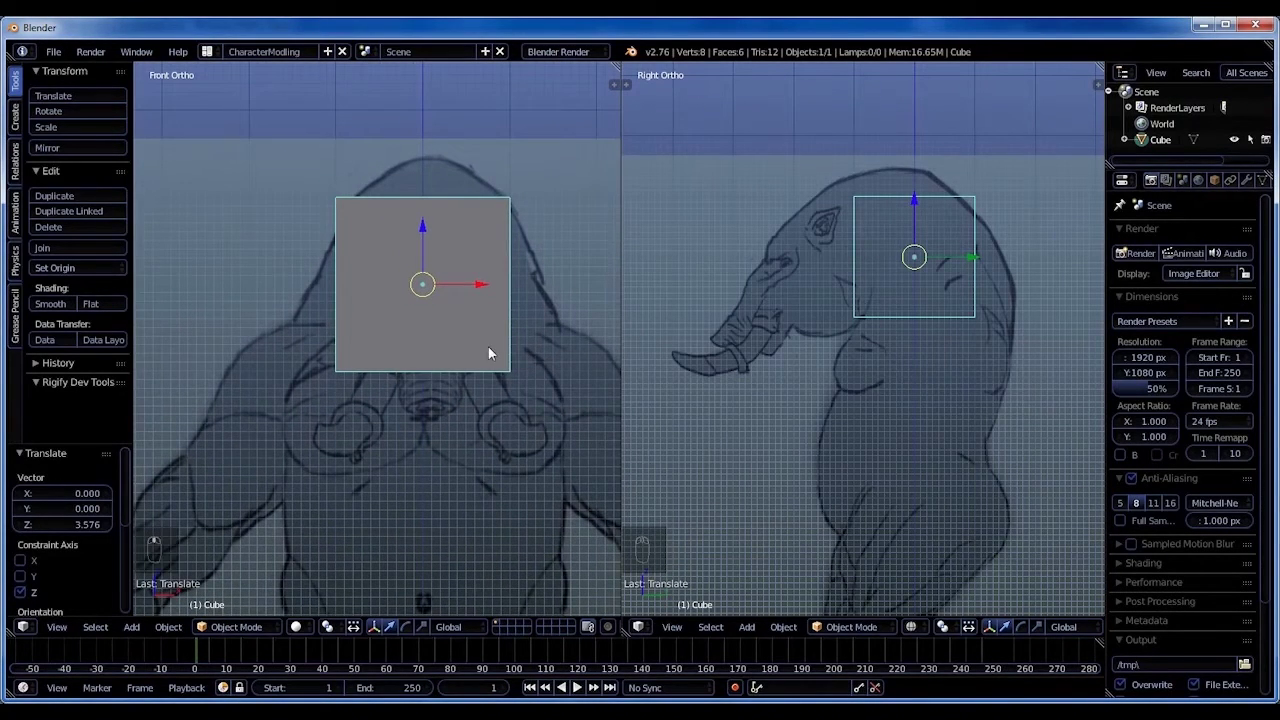
pyautogui.press('z')
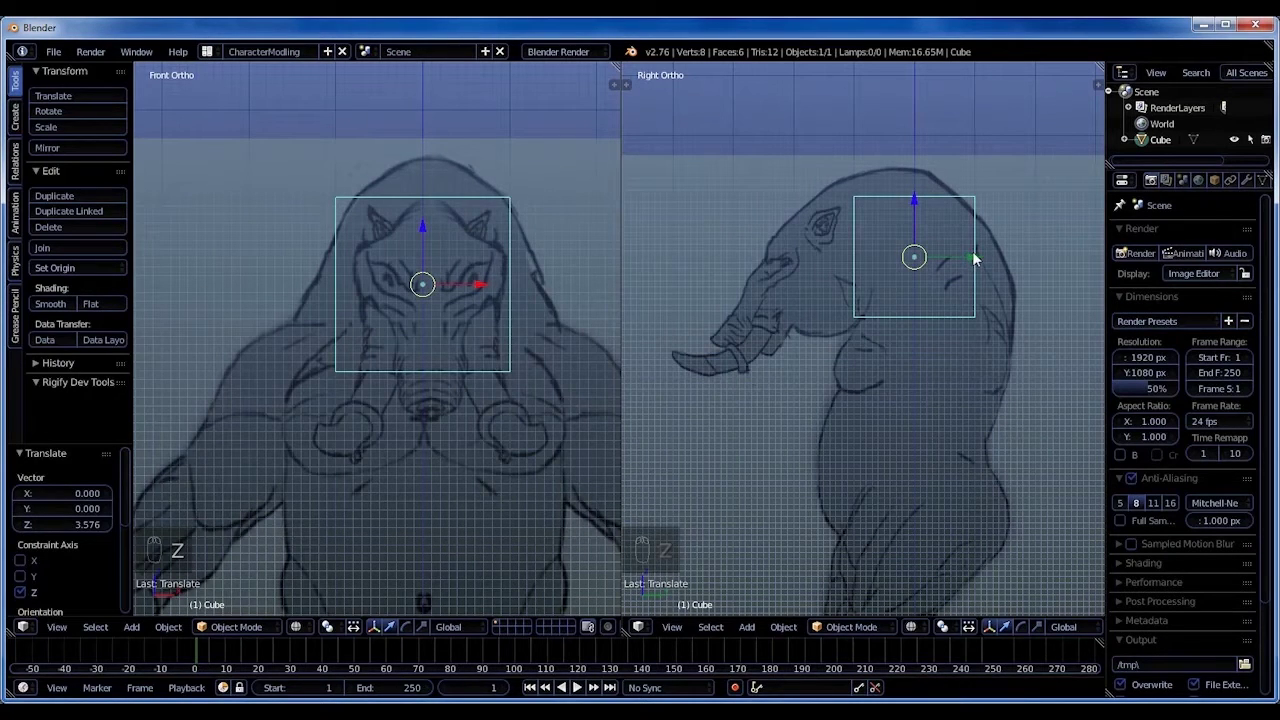
# Examine the creature's head, neck and torso proportions in the front and side reference drawings.
pyautogui.scroll(-1, 779, 412)
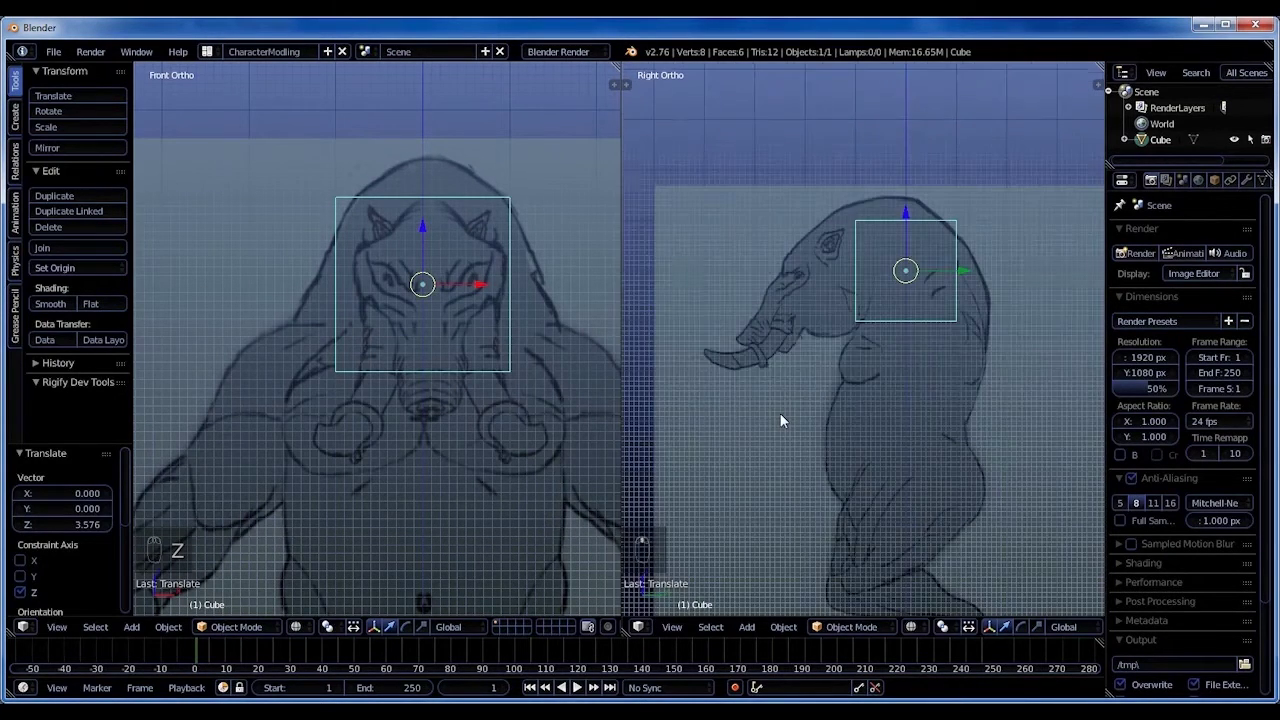
pyautogui.keyDown('shift'); pyautogui.moveTo(779, 412); pyautogui.dragTo(732, 334, button='middle'); pyautogui.keyUp('shift')
pyautogui.scroll(-3, 466, 437)
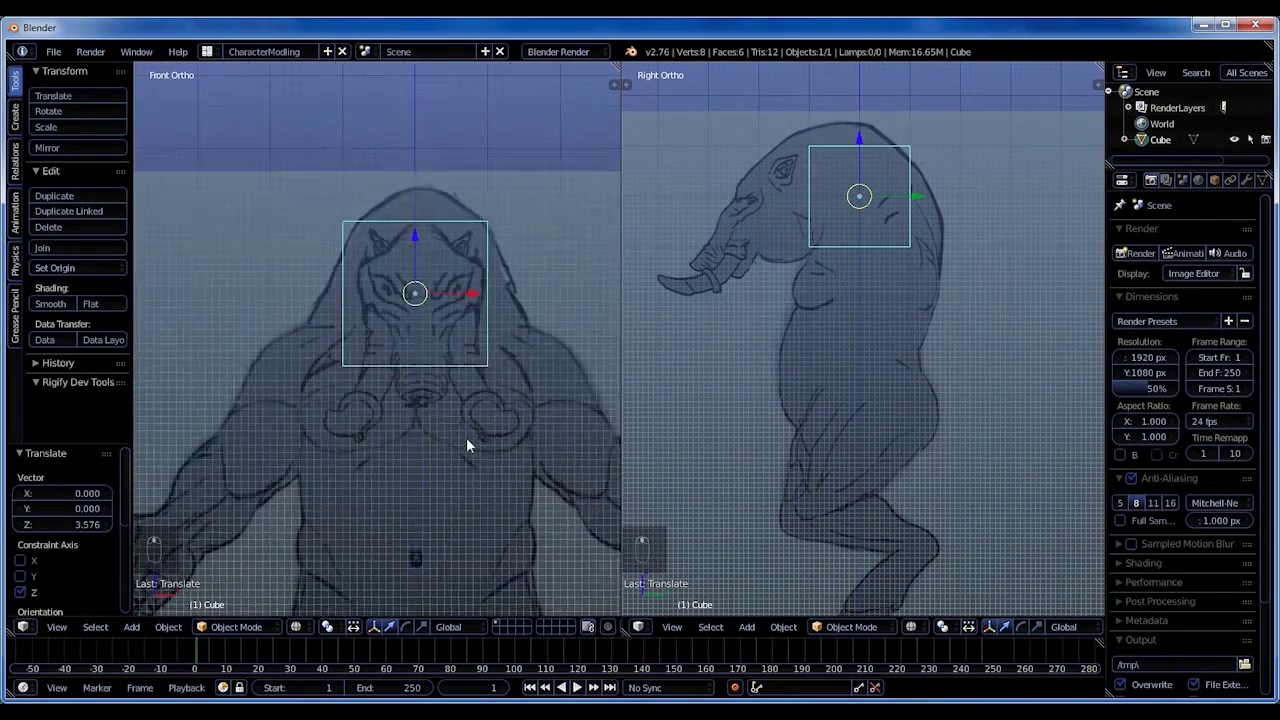
pyautogui.keyDown('shift'); pyautogui.moveTo(467, 428); pyautogui.dragTo(458, 340, button='middle'); pyautogui.keyUp('shift')
pyautogui.scroll(1, 458, 341)
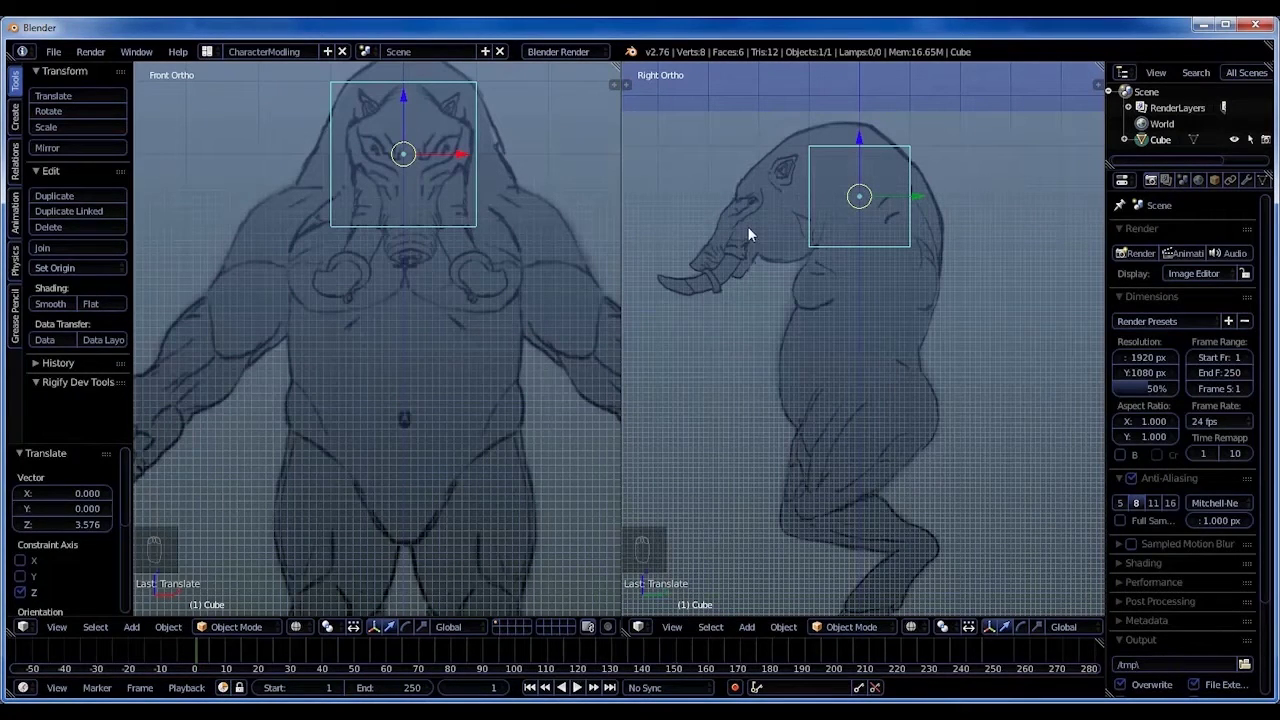
pyautogui.keyDown('shift'); pyautogui.scroll(-2, 760, 214); pyautogui.keyUp('shift')
pyautogui.scroll(2, 760, 211)
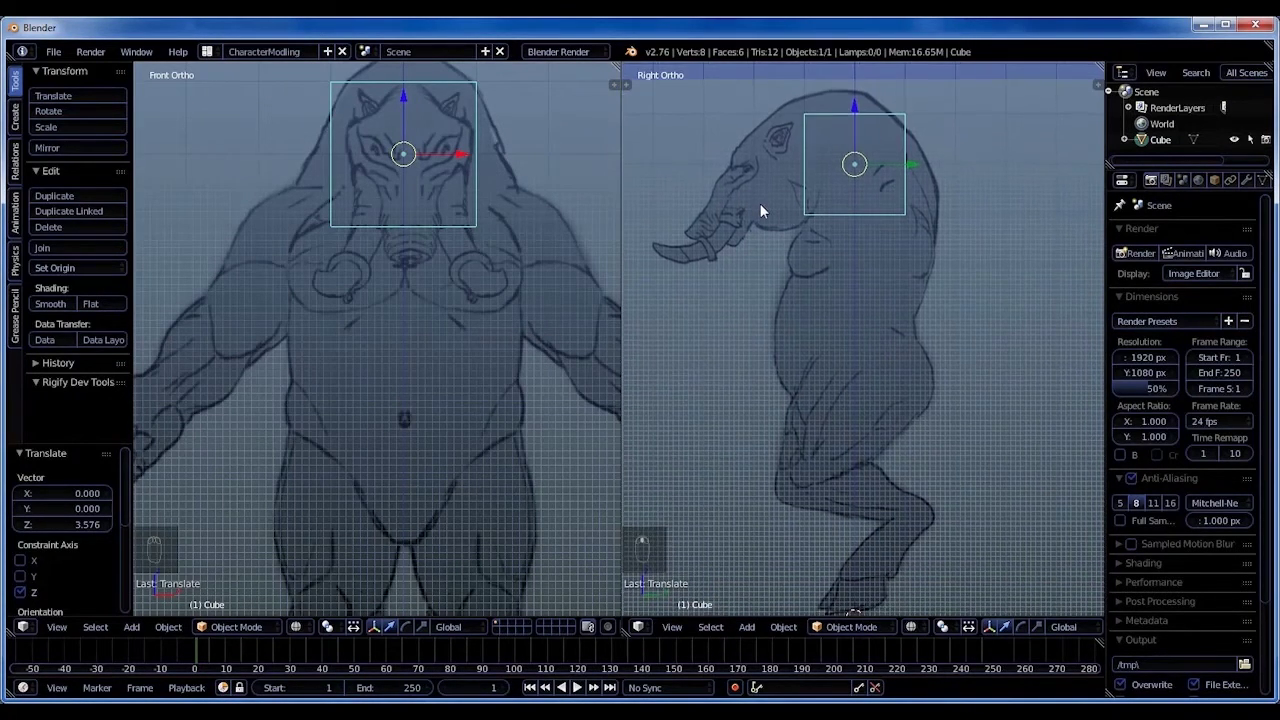
pyautogui.keyDown('shift'); pyautogui.moveTo(761, 216); pyautogui.dragTo(817, 285, button='middle'); pyautogui.keyUp('shift')
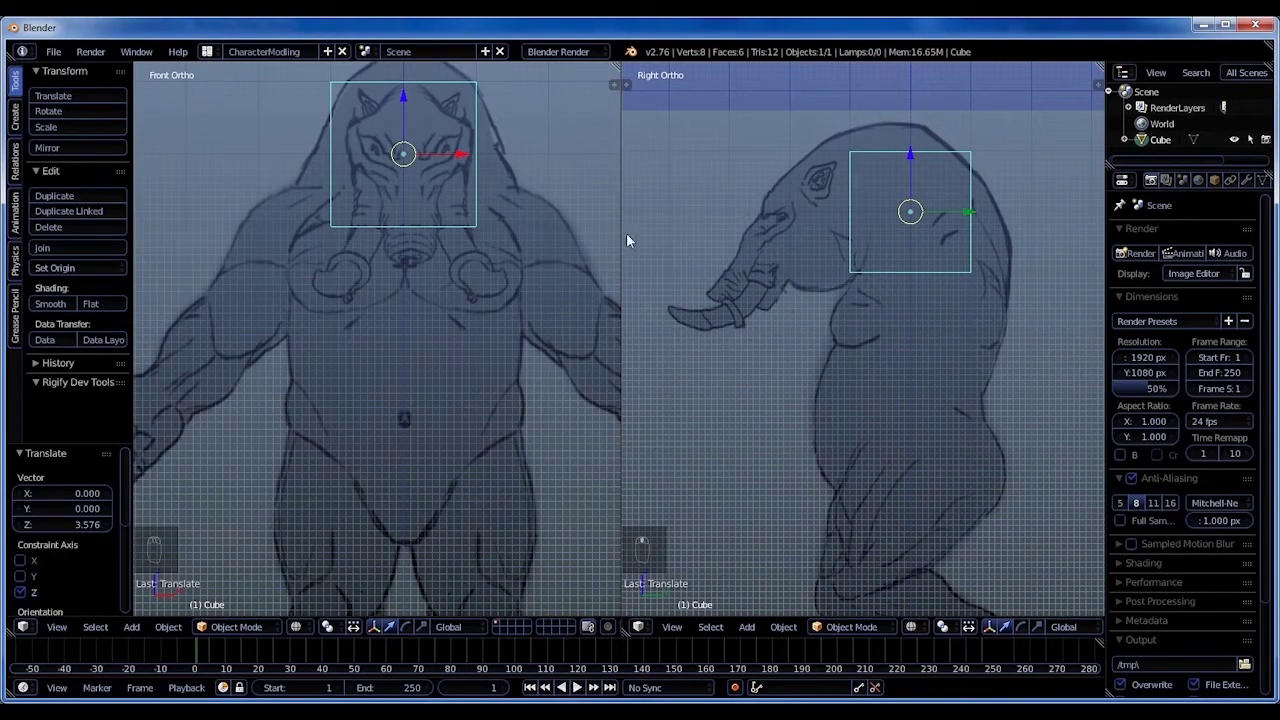
pyautogui.keyDown('shift'); pyautogui.moveTo(550, 240); pyautogui.dragTo(546, 333, button='middle'); pyautogui.keyUp('shift')
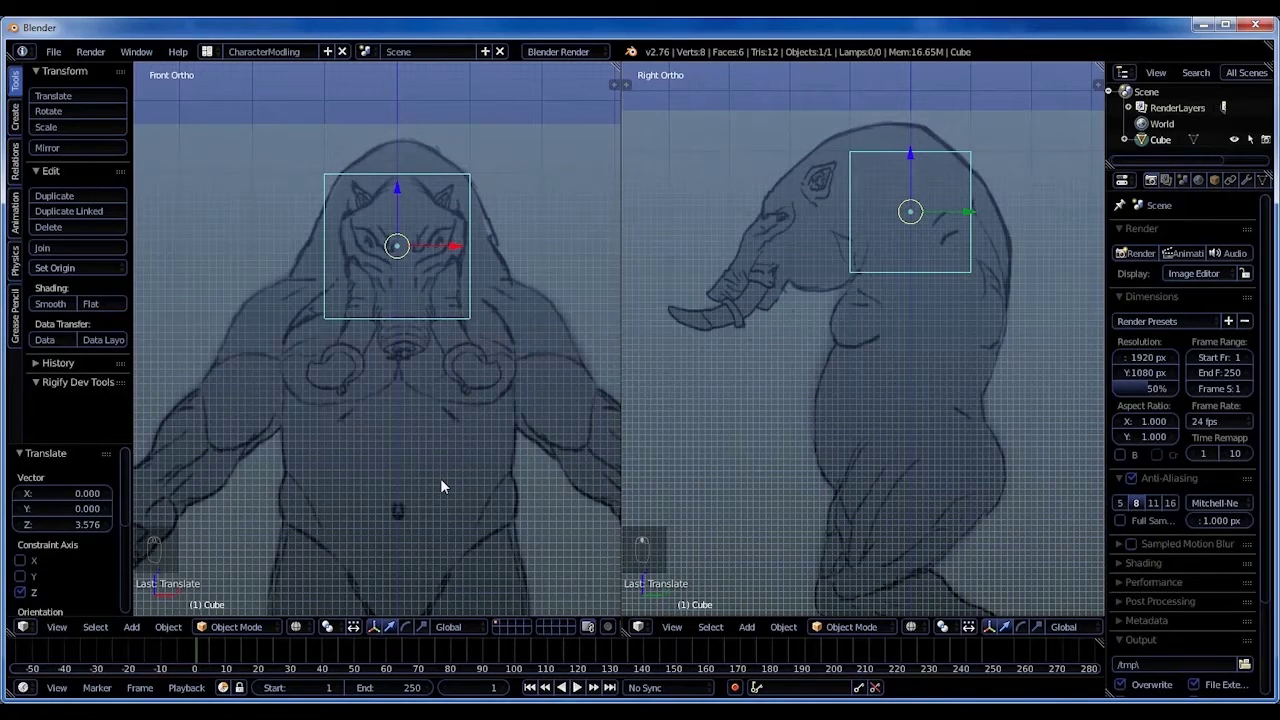
pyautogui.scroll(1, 528, 261)
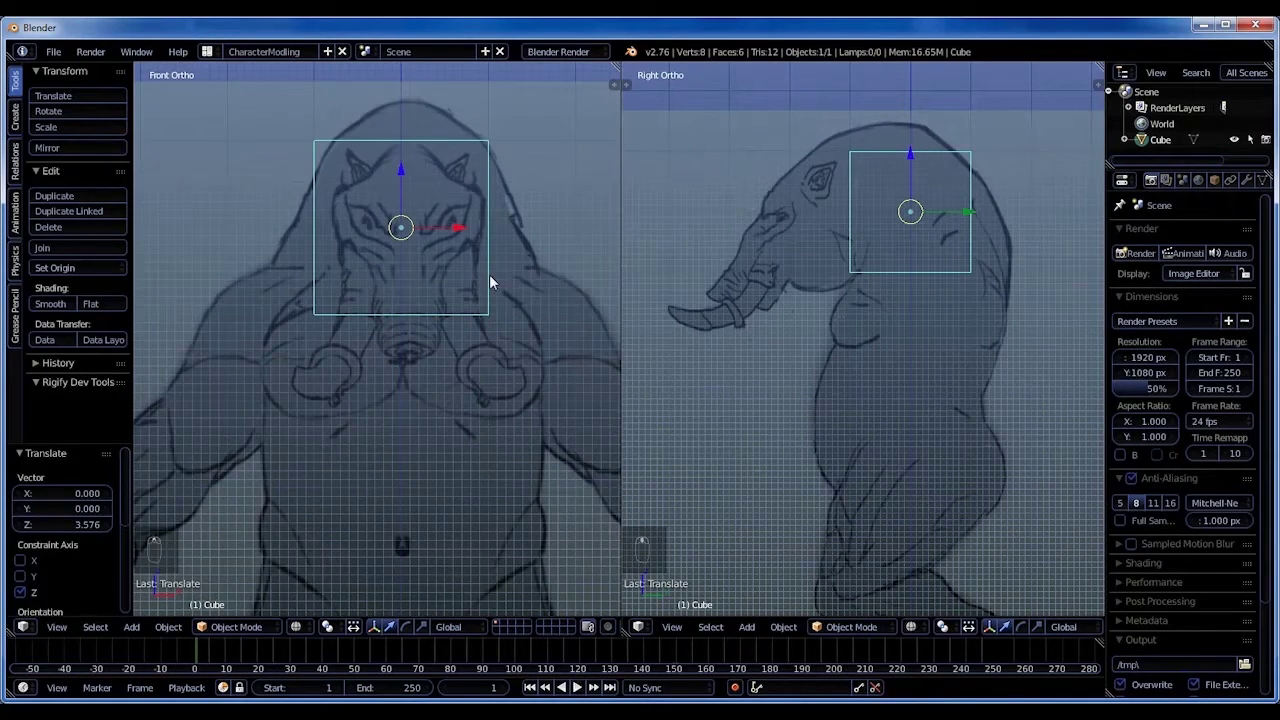
pyautogui.scroll(-1, 481, 264)
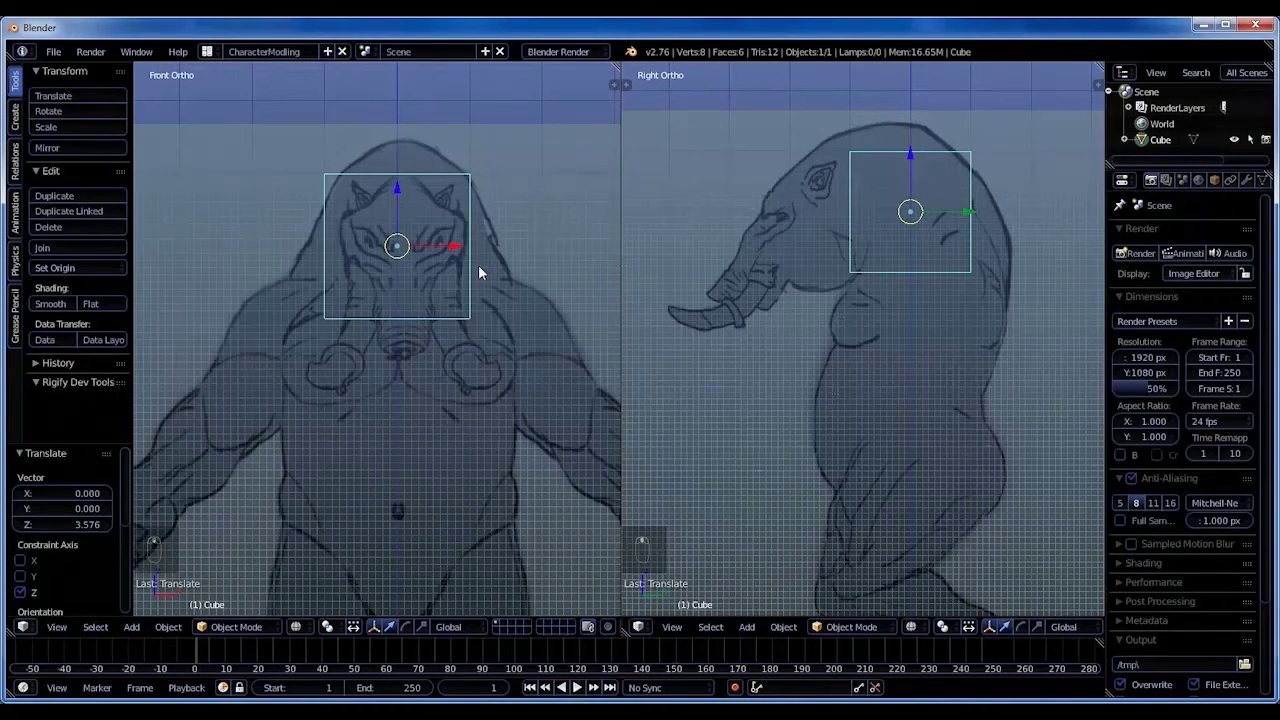
# Enter Edit Mode on the cube and add one centred vertical loop cut in the front view.
pyautogui.press('Tab')
pyautogui.scroll(4, 459, 274)
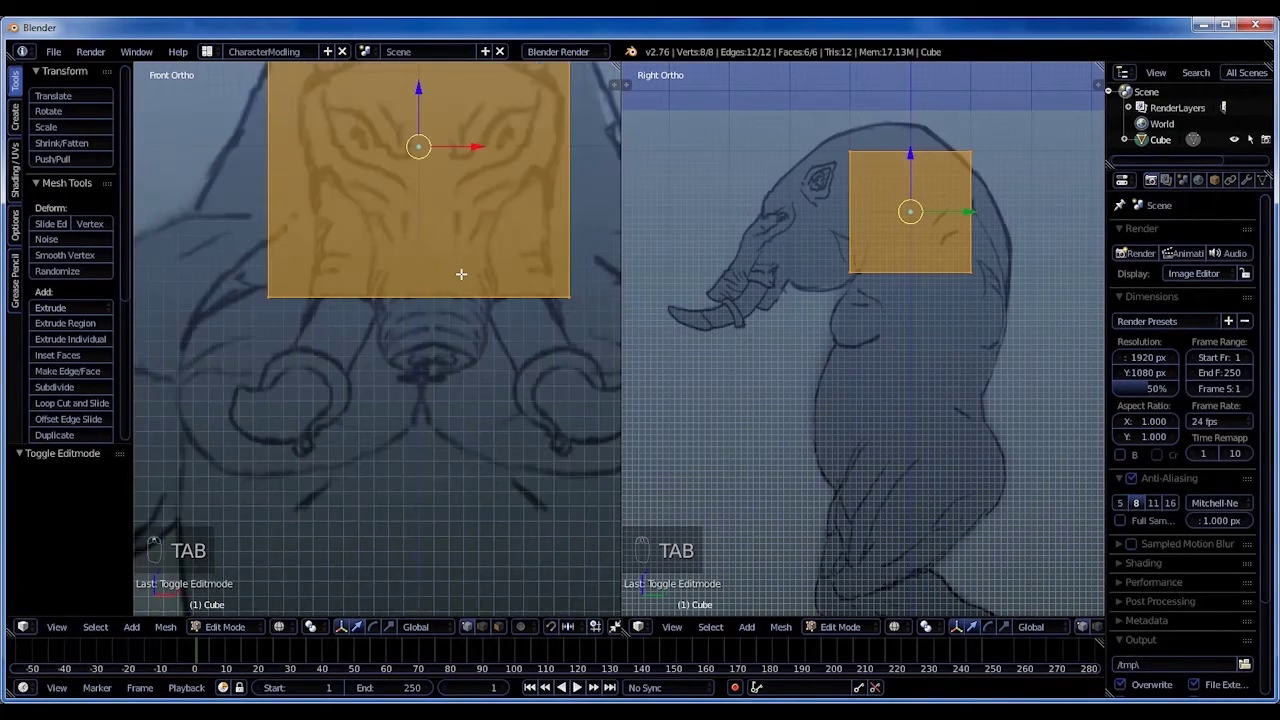
pyautogui.scroll(-2, 459, 274)
pyautogui.keyDown('shift'); pyautogui.moveTo(459, 274); pyautogui.dragTo(454, 386, button='middle'); pyautogui.keyUp('shift')
pyautogui.hotkey('ctrl', 'r')
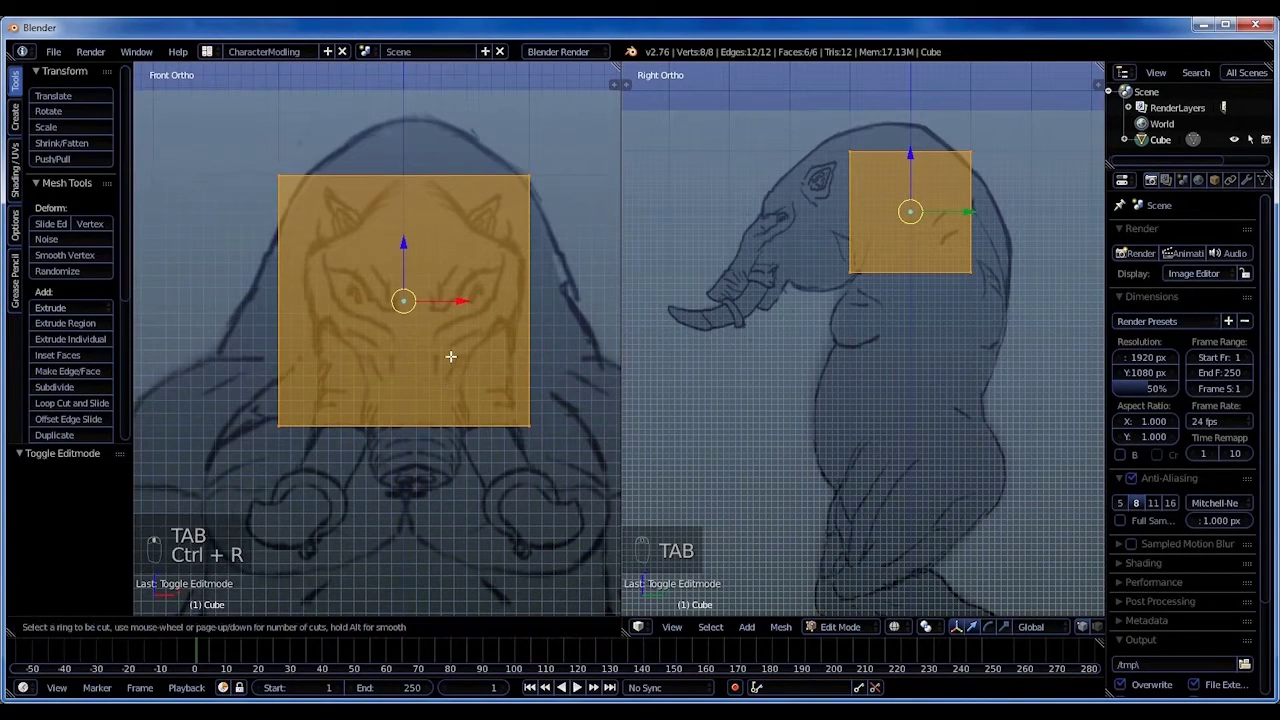
pyautogui.click(437, 371)
pyautogui.rightClick(437, 371)
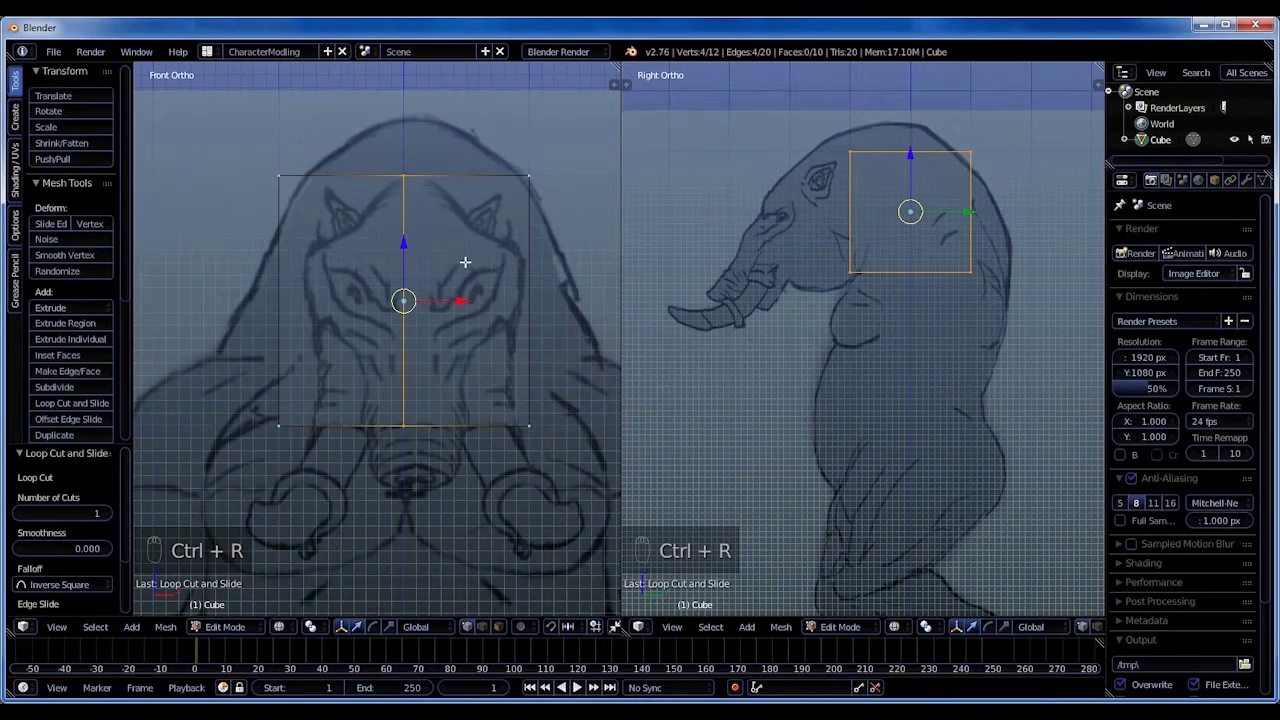
# Select the cube's negative-X half in the front view and delete its faces.
pyautogui.press('b')
pyautogui.moveTo(250, 138); pyautogui.dragTo(358, 474)
pyautogui.press('Delete')
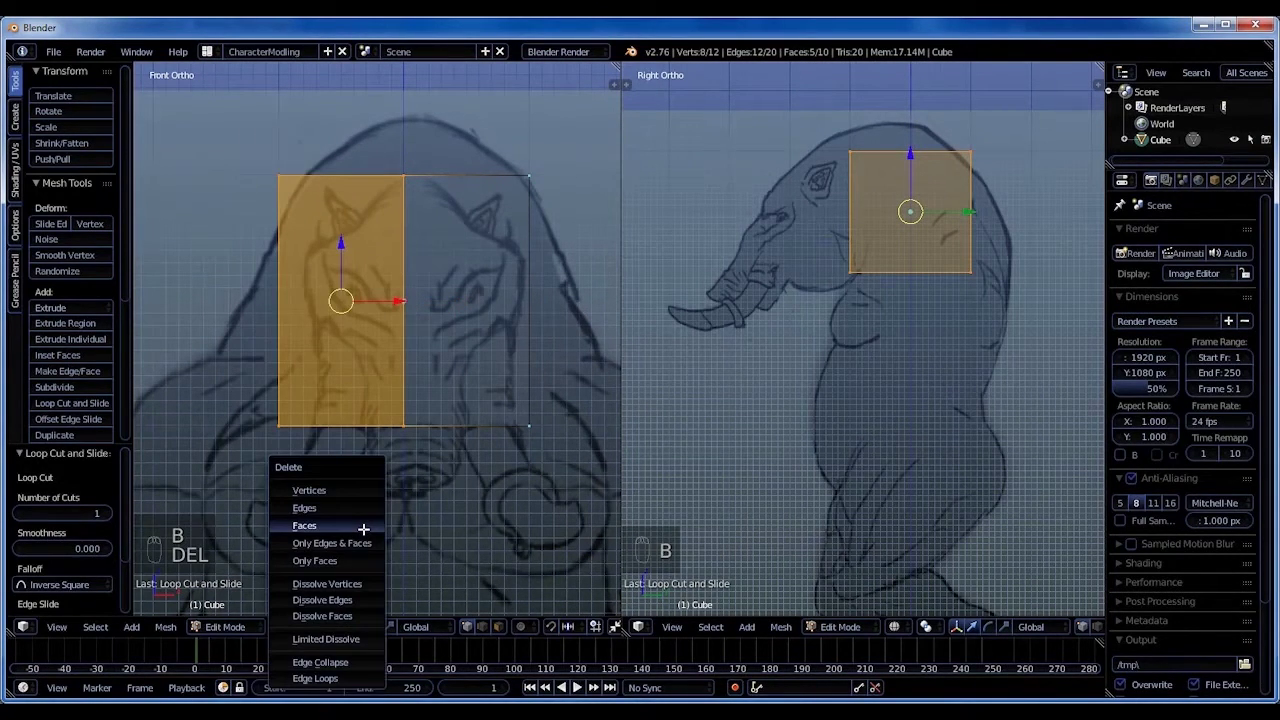
pyautogui.click(363, 527)
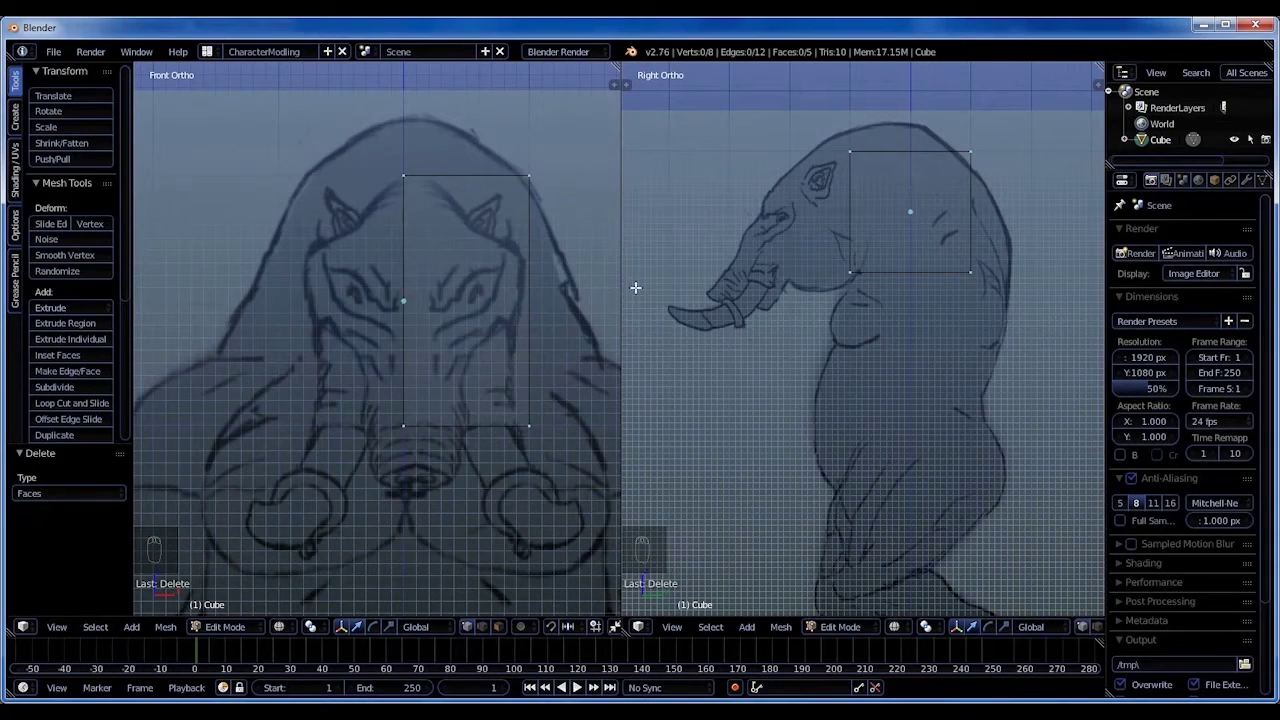
# Add a Mirror modifier on the X axis with clipping and editing-cage adjustment enabled.
pyautogui.click(1246, 180)
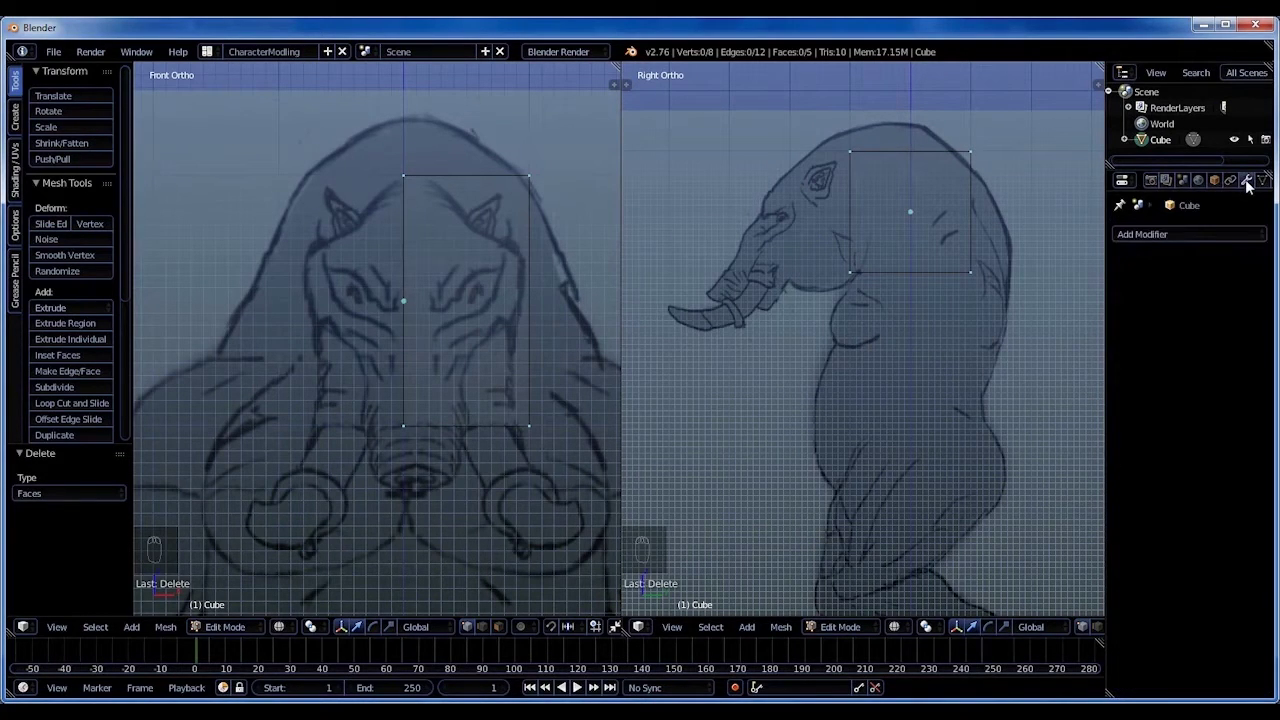
pyautogui.click(1192, 234)
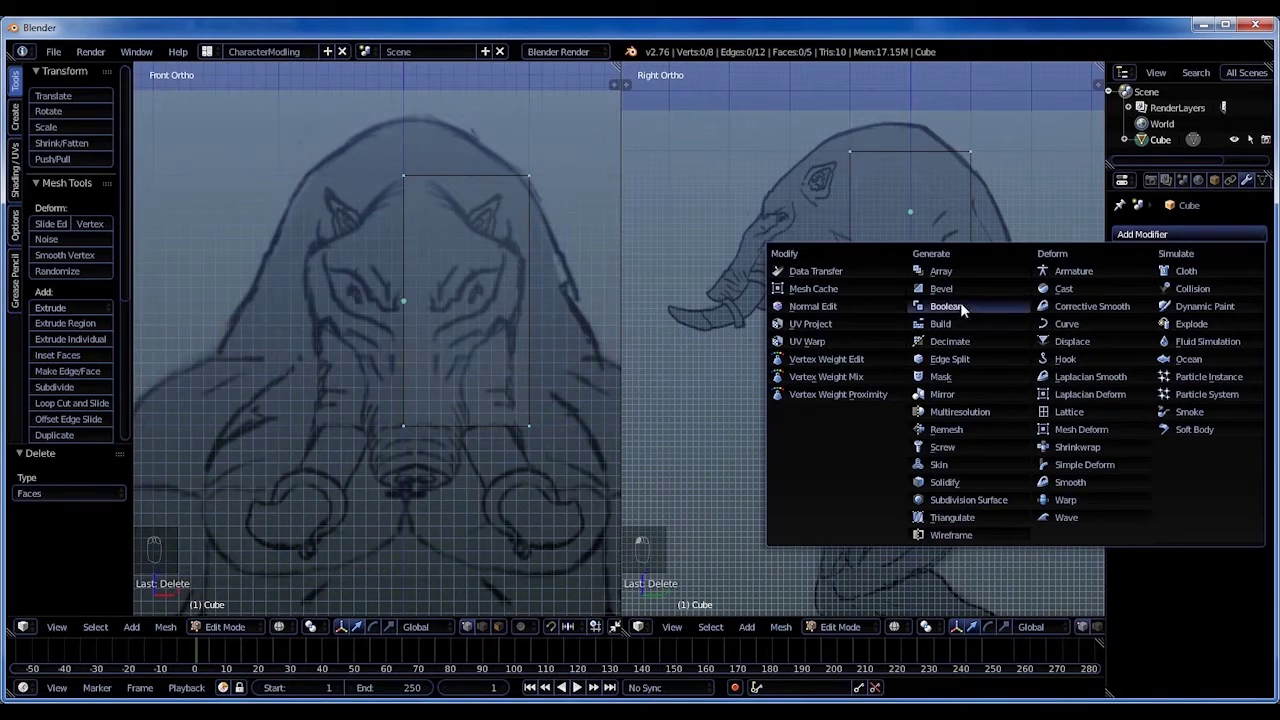
pyautogui.click(961, 390)
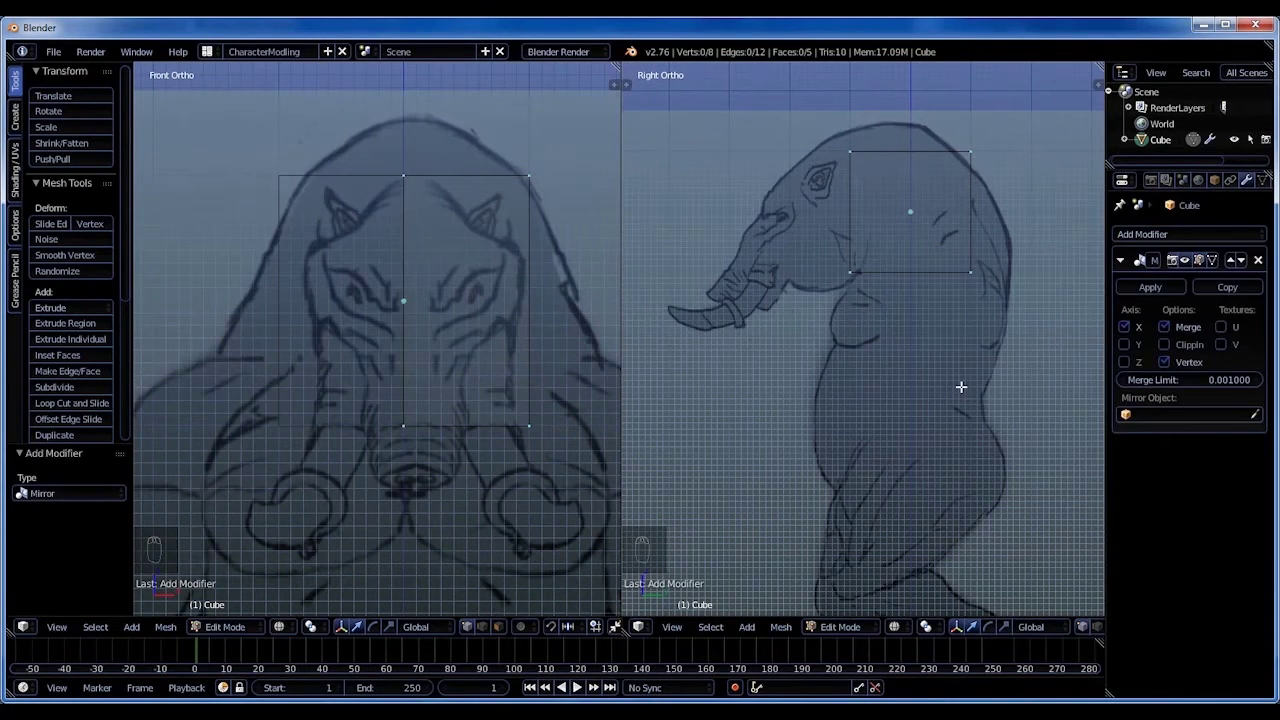
pyautogui.click(1211, 260)
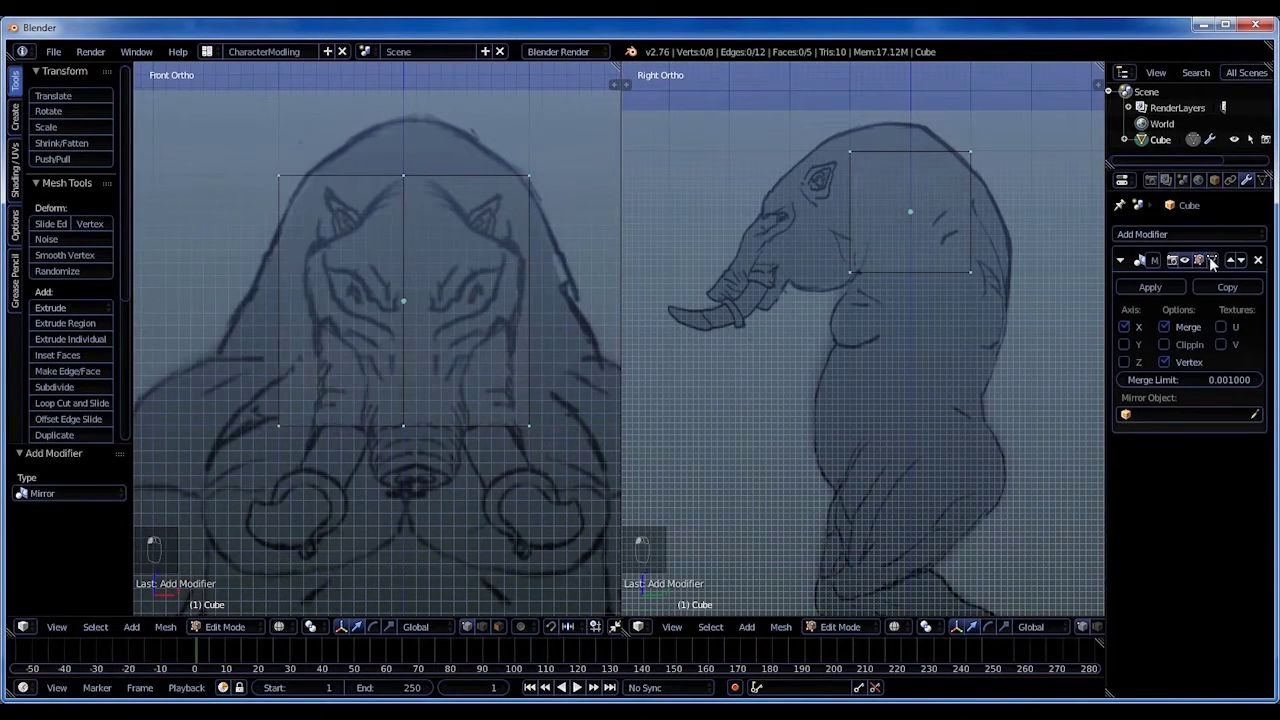
pyautogui.click(1165, 344)
pyautogui.rightClick(528, 178)
pyautogui.moveTo(595, 173); pyautogui.dragTo(508, 185)
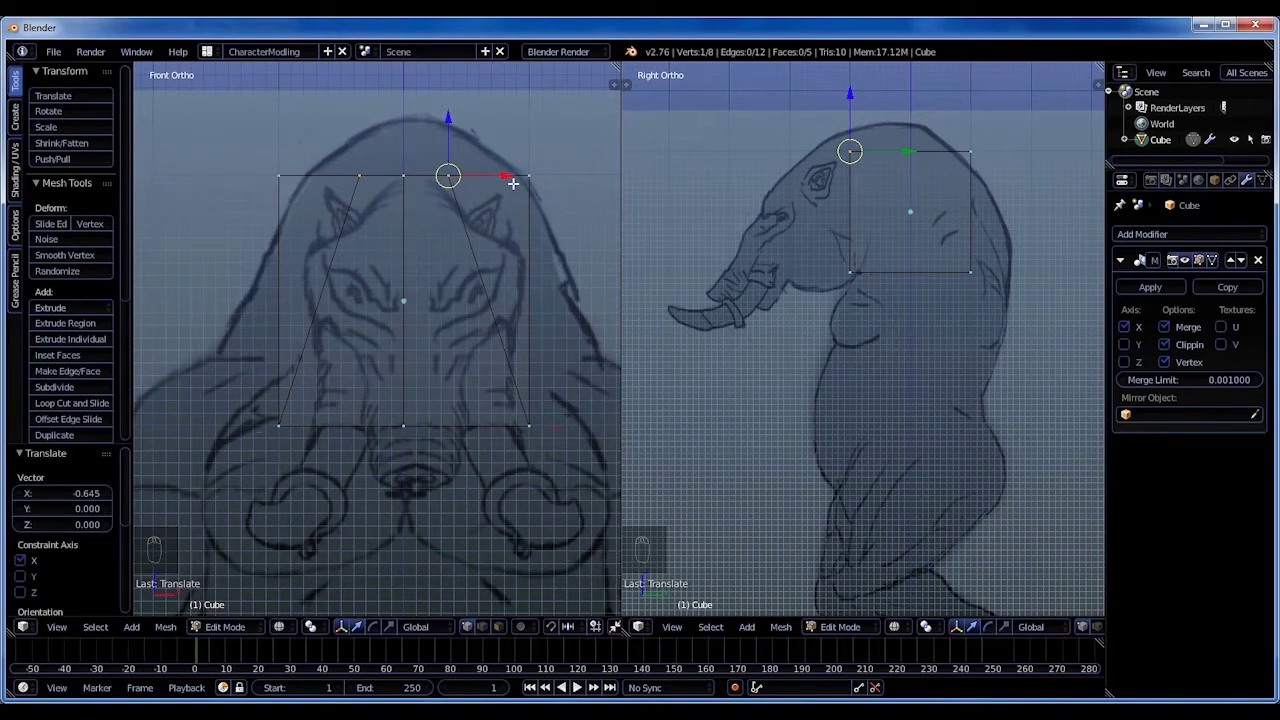
pyautogui.hotkey('ctrl', 'z')
# Move the upper outer vertices about 0.18 units inward along X, raise them slightly, and shift them 0.019 units back outward.
pyautogui.press('b')
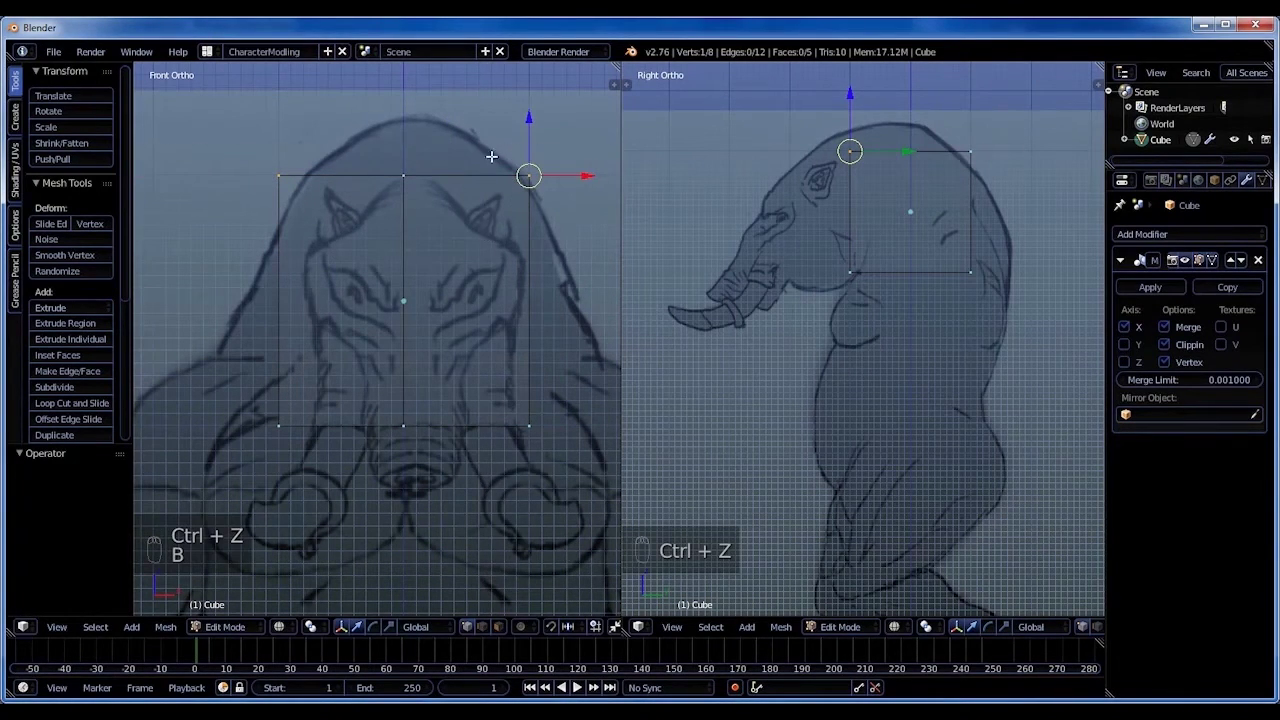
pyautogui.moveTo(484, 146); pyautogui.dragTo(582, 244)
pyautogui.moveTo(586, 178); pyautogui.dragTo(564, 170)
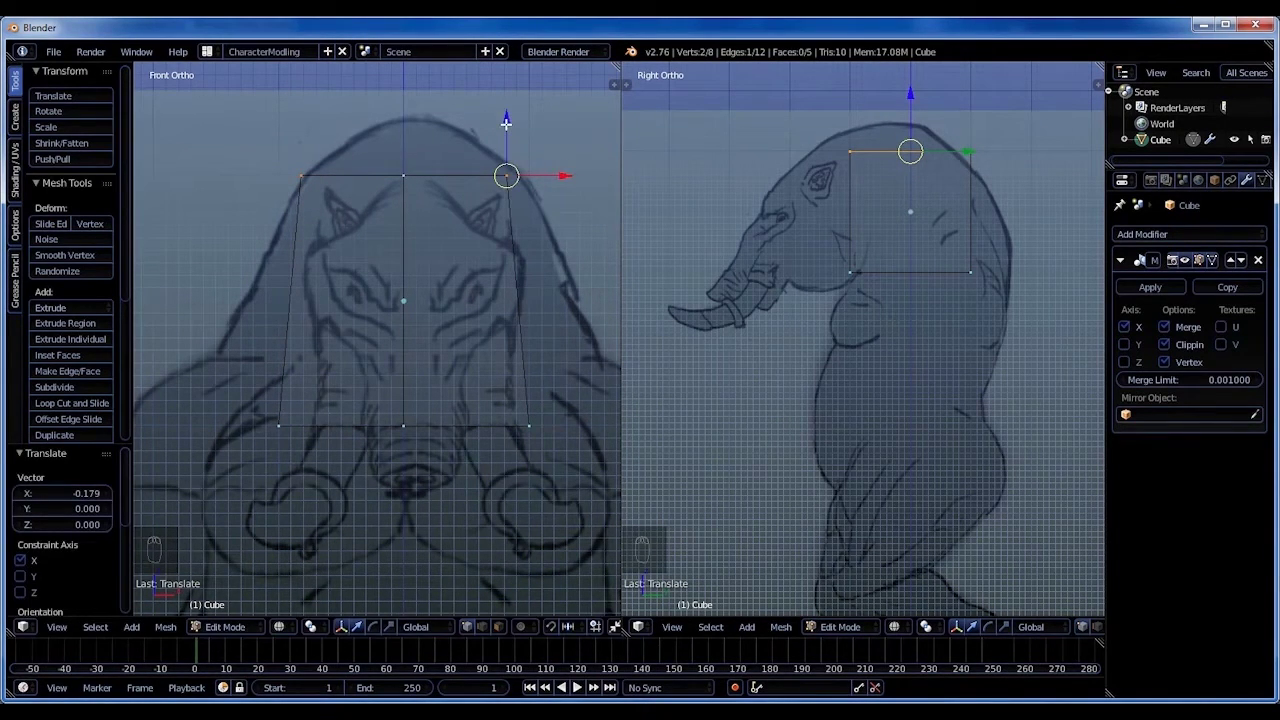
pyautogui.moveTo(506, 121); pyautogui.dragTo(509, 117)
pyautogui.moveTo(560, 173); pyautogui.dragTo(564, 171)
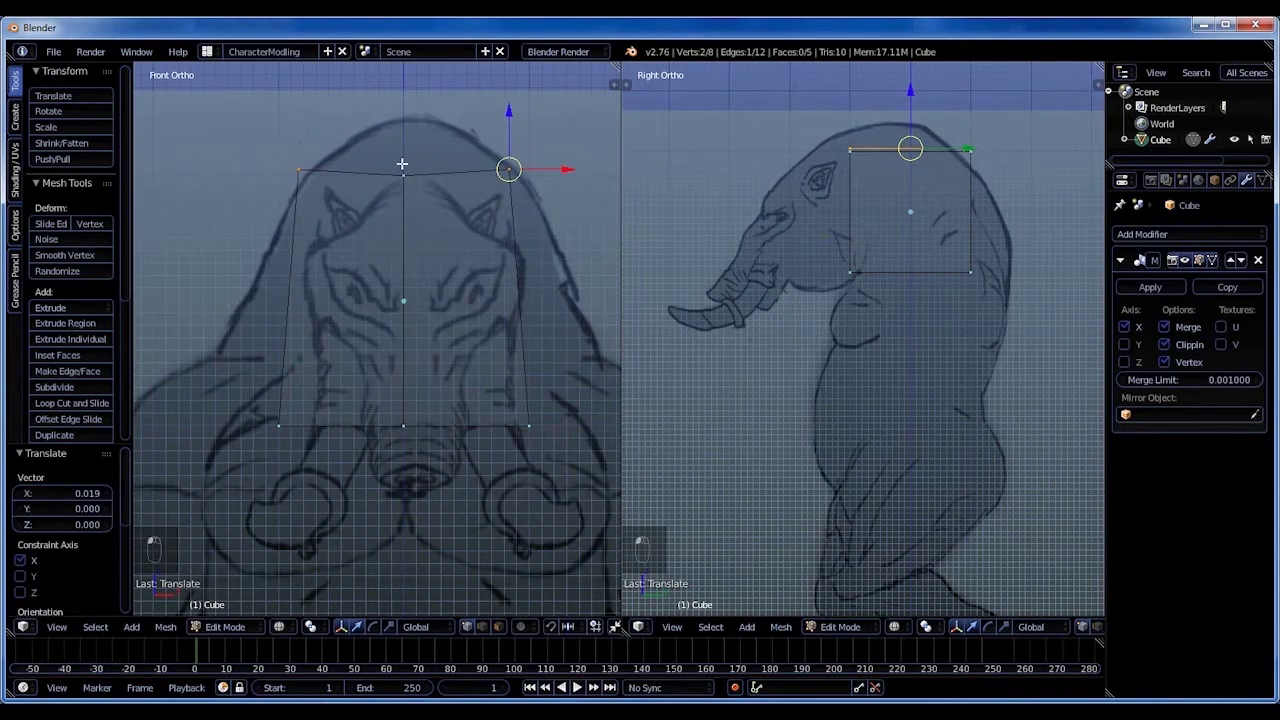
# Raise the top centre vertices 0.434 units along Z to the crown of the creature's outline.
pyautogui.press('b')
pyautogui.moveTo(392, 163); pyautogui.dragTo(409, 195)
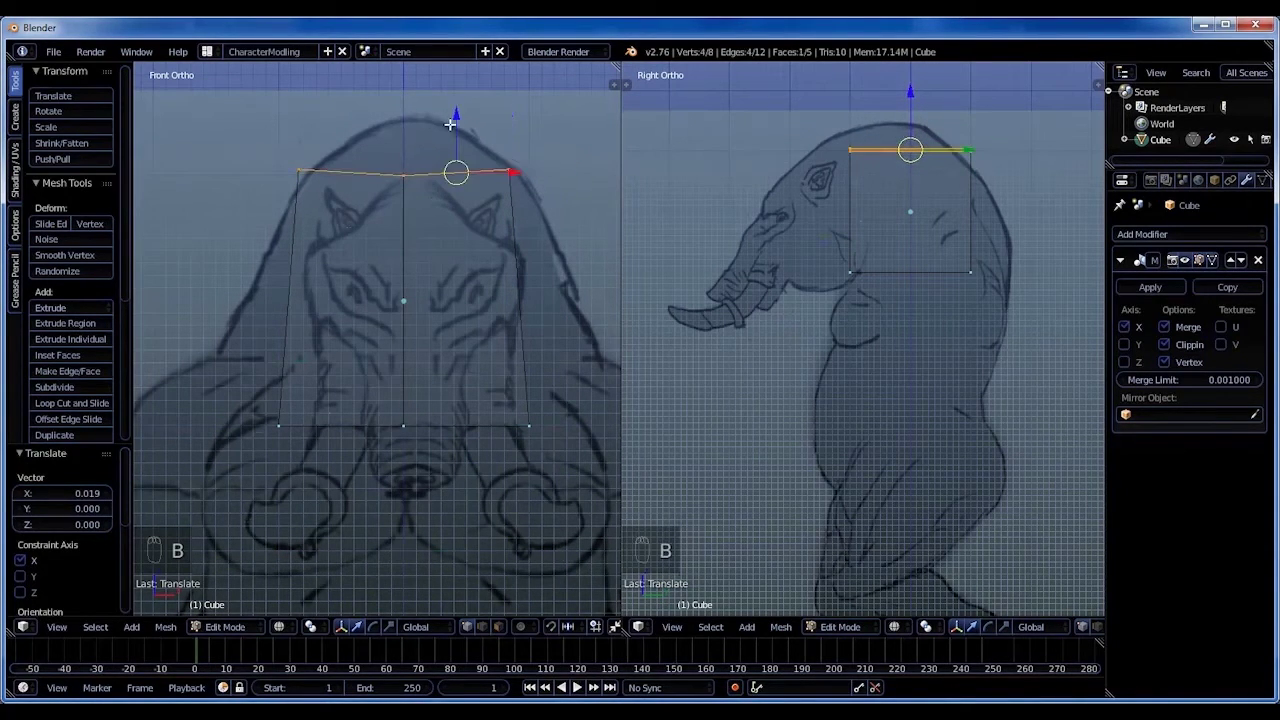
pyautogui.press('a')
pyautogui.rightClick(415, 190)
pyautogui.moveTo(403, 113); pyautogui.dragTo(403, 60)
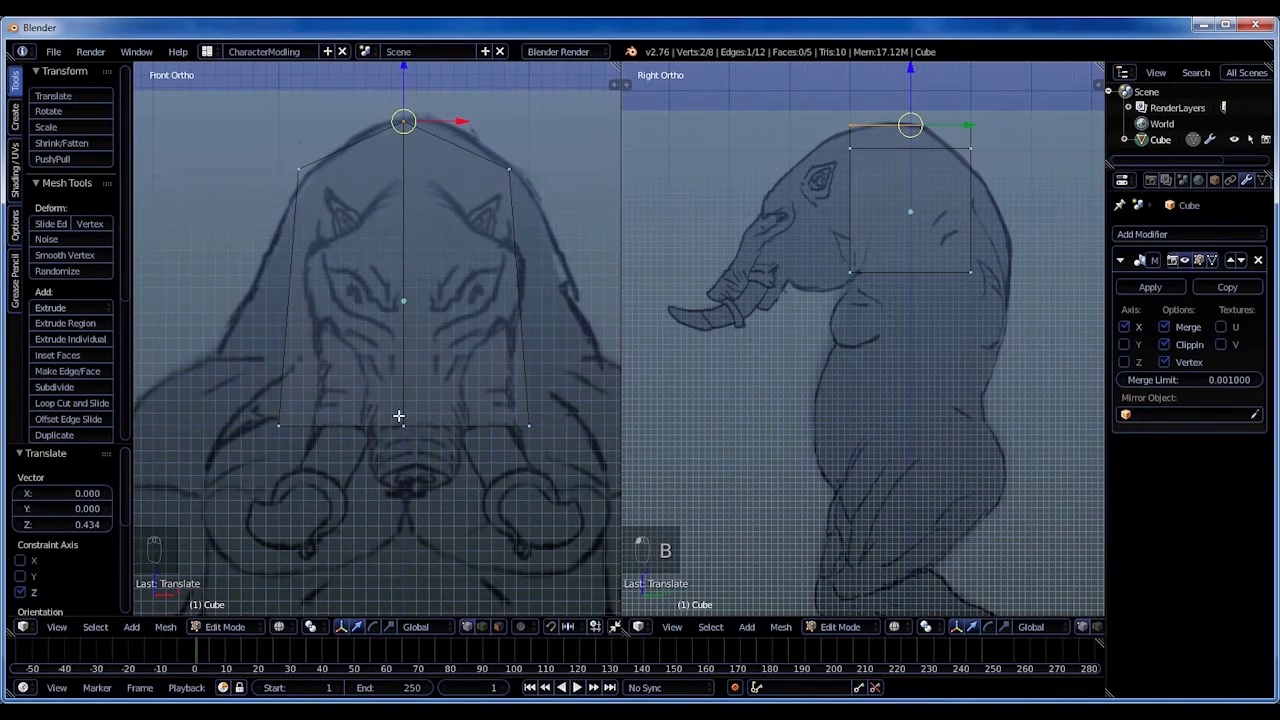
# Lower the bottom centre vertices about 0.55 units along Z to the creature's snout in the front view.
pyautogui.press('b')
pyautogui.moveTo(388, 440); pyautogui.dragTo(418, 100)
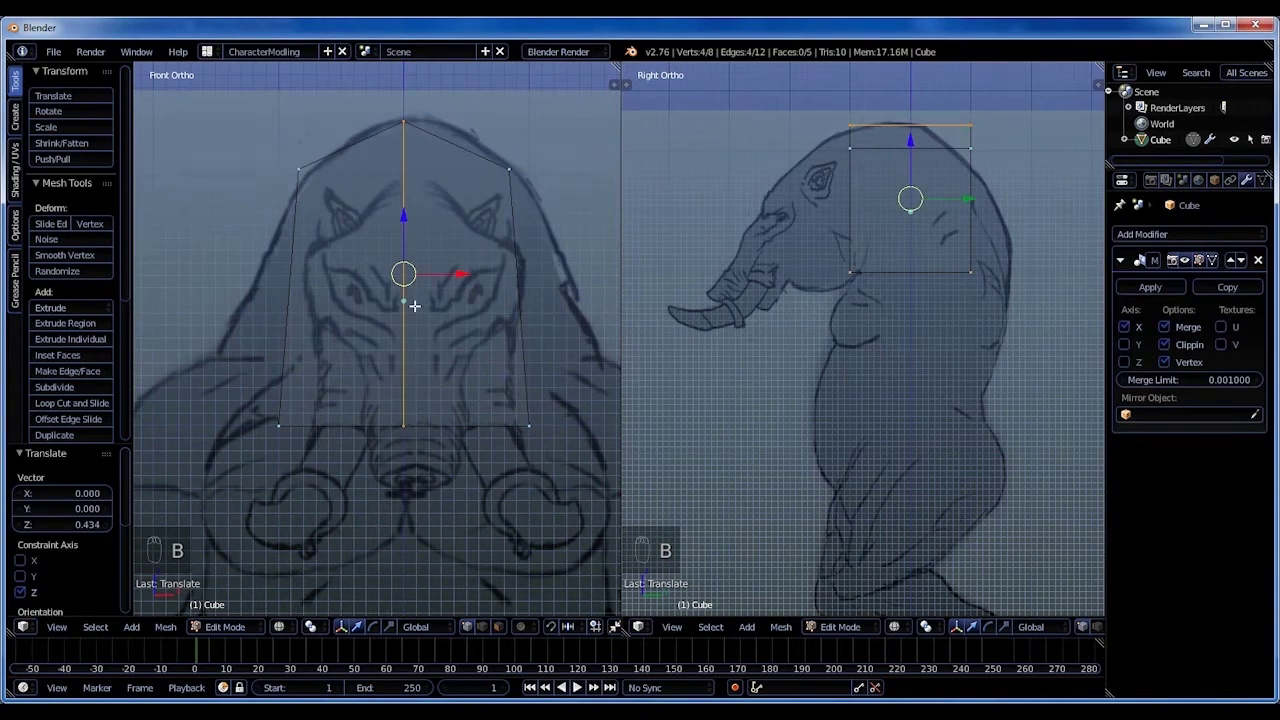
pyautogui.press('a')
pyautogui.press('b')
pyautogui.moveTo(386, 402); pyautogui.dragTo(420, 455)
pyautogui.press('g')
pyautogui.press('z')
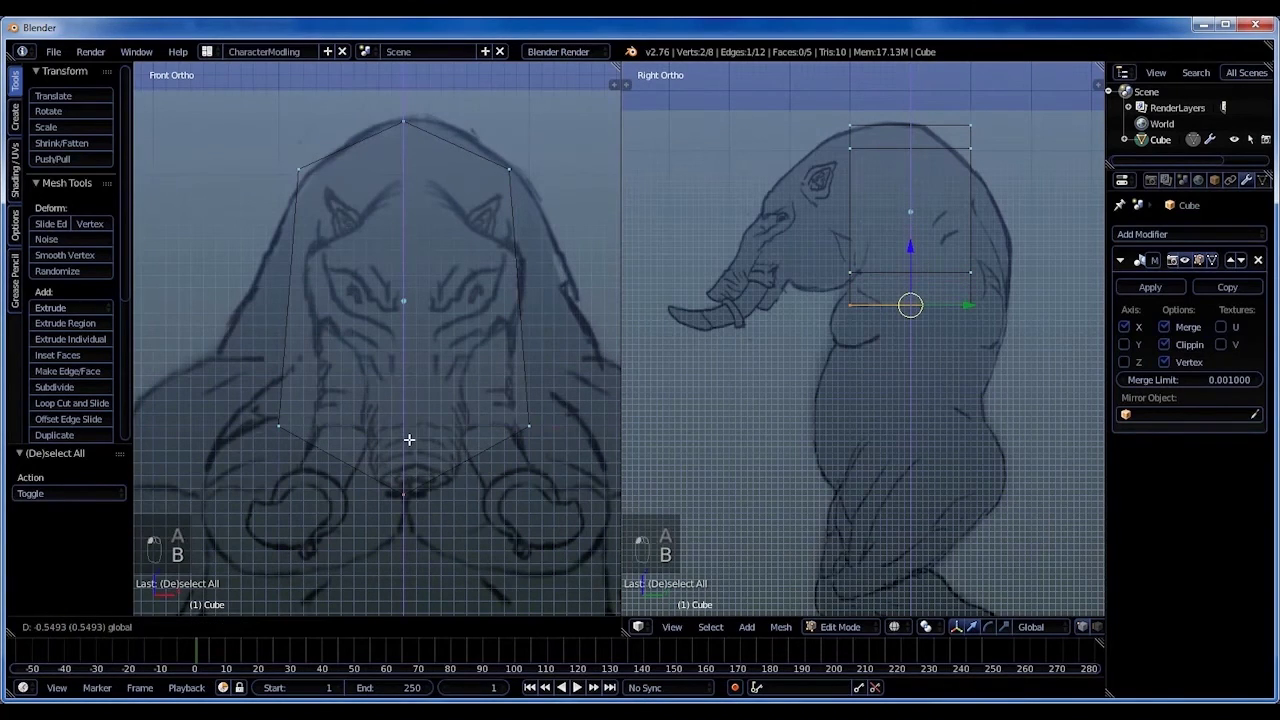
pyautogui.click(409, 441)
# Move the lower outer vertices 0.134 units inward along X.
pyautogui.press('a')
pyautogui.press('b')
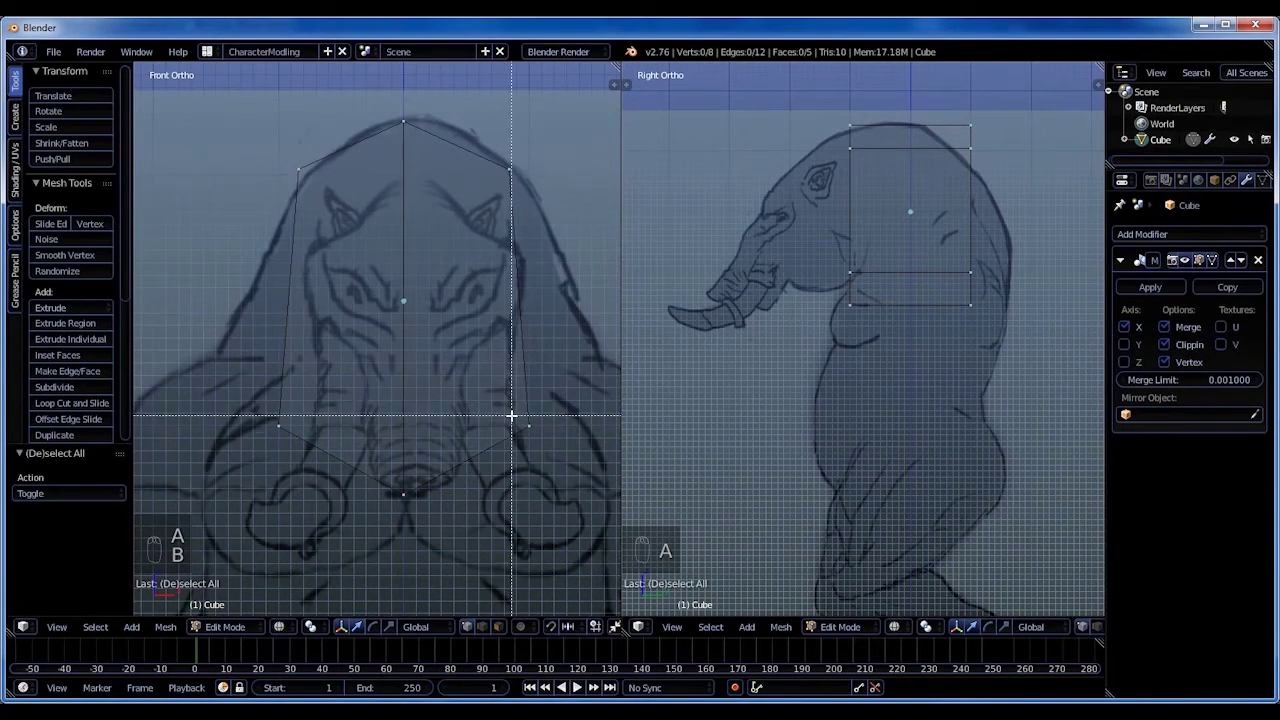
pyautogui.moveTo(503, 407); pyautogui.dragTo(550, 450)
pyautogui.press('g')
pyautogui.press('x')
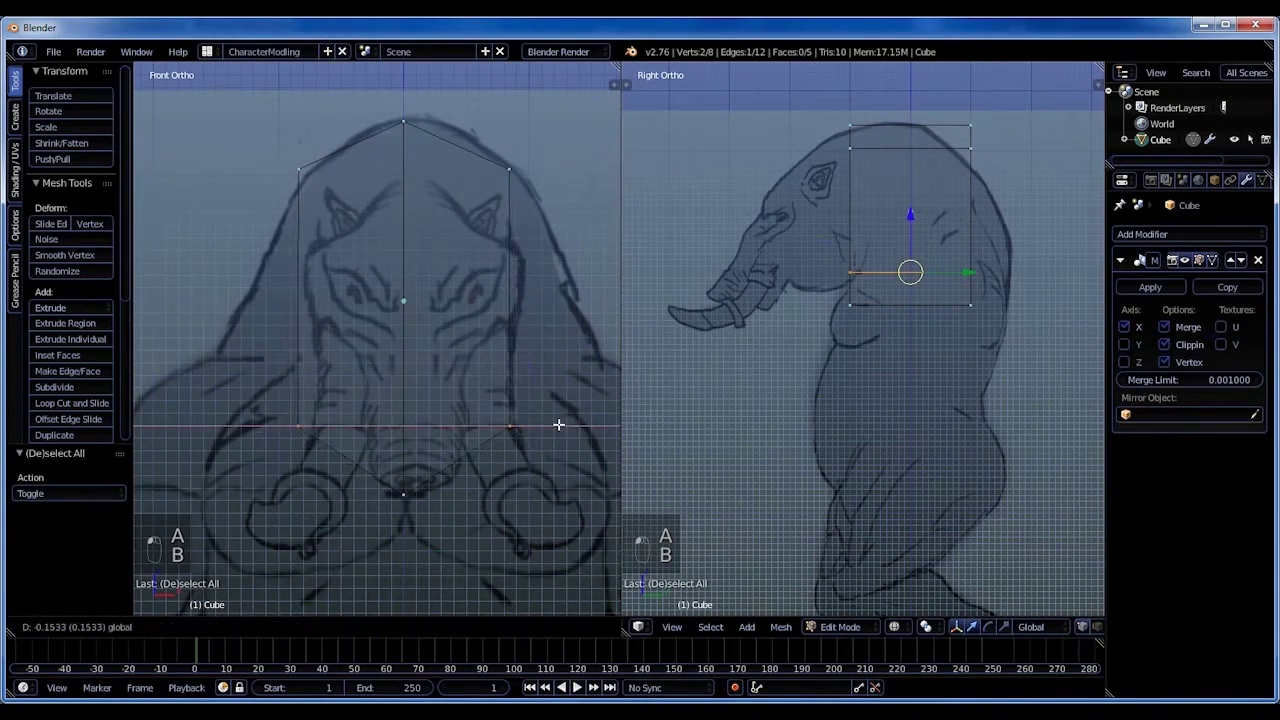
pyautogui.click(560, 424)
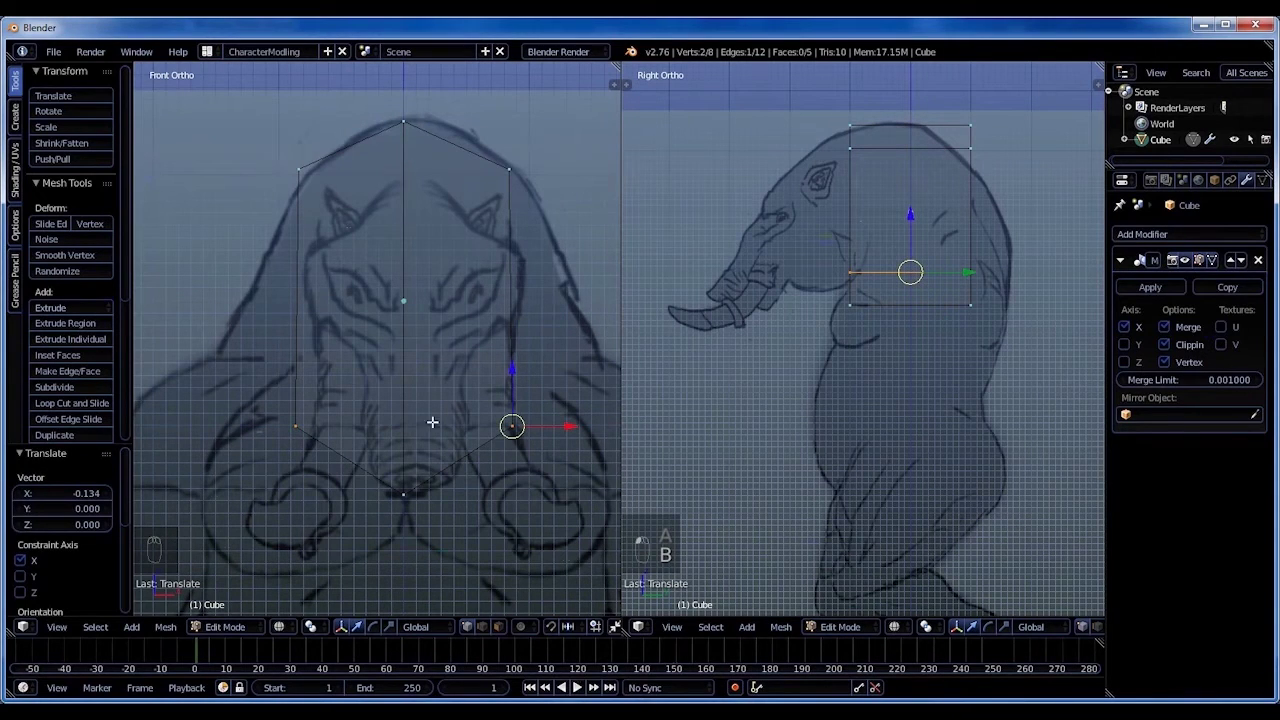
# Set the front reference image's horizontal offset to -0.10 so the drawing lines up with the mirrored cube's centre line.
pyautogui.scroll(-2, 578, 405)
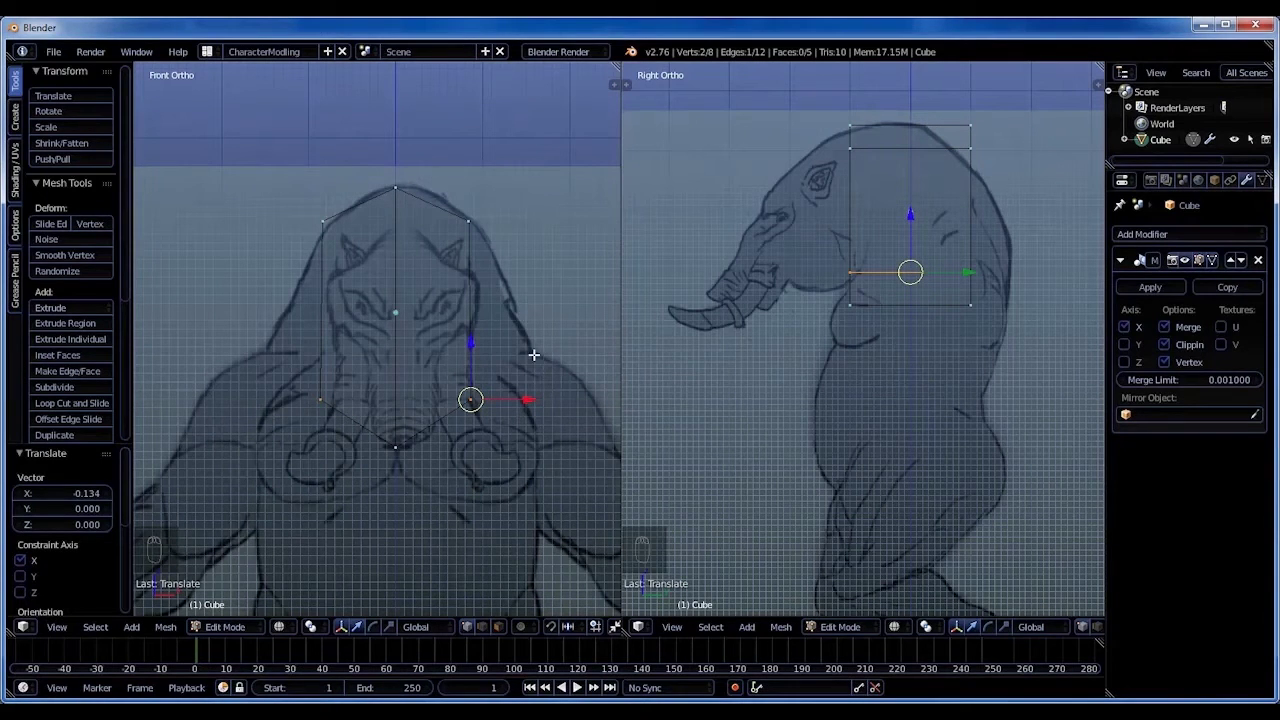
pyautogui.press('n')
pyautogui.scroll(-2, 540, 502)
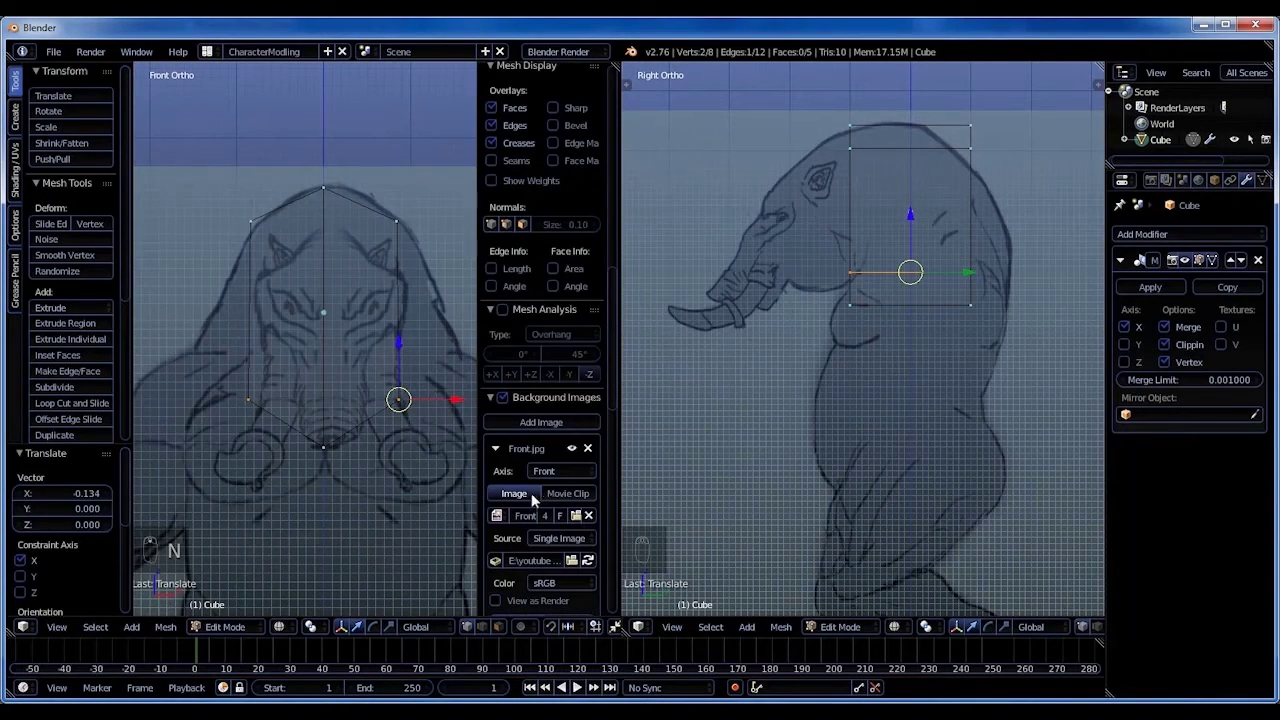
pyautogui.scroll(2, 390, 468)
pyautogui.scroll(3, 390, 468)
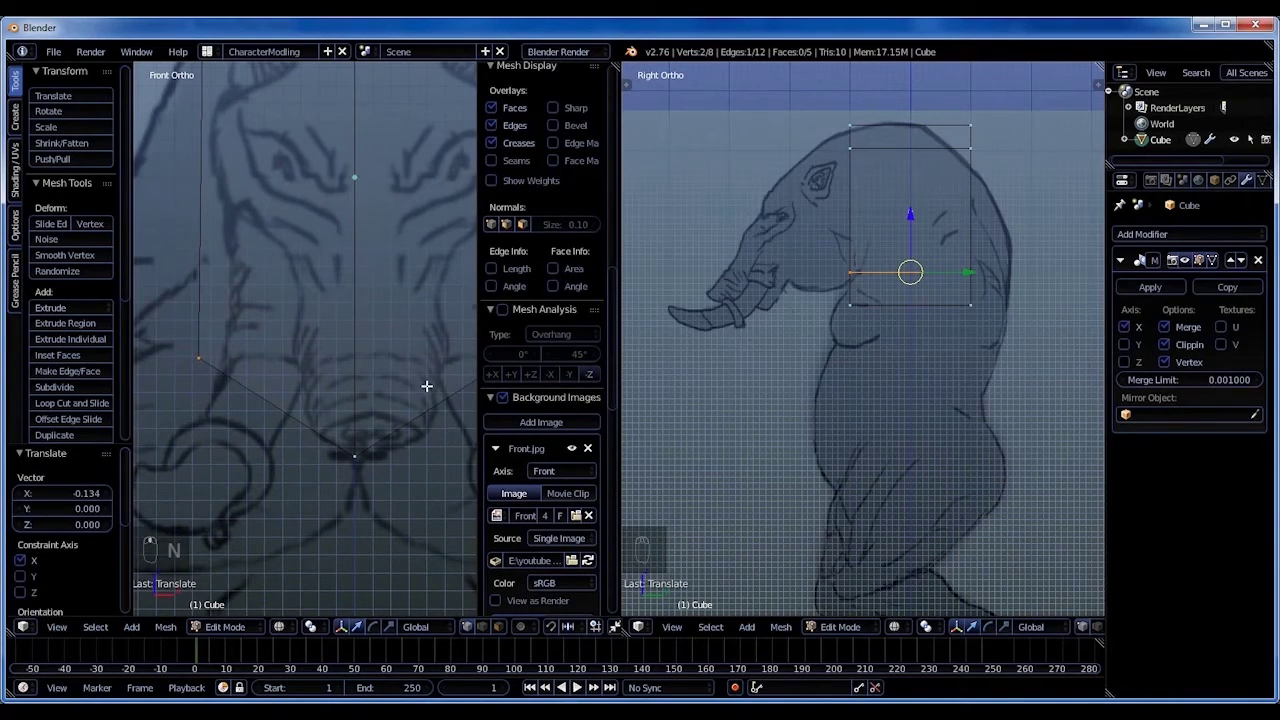
pyautogui.scroll(-2, 548, 497)
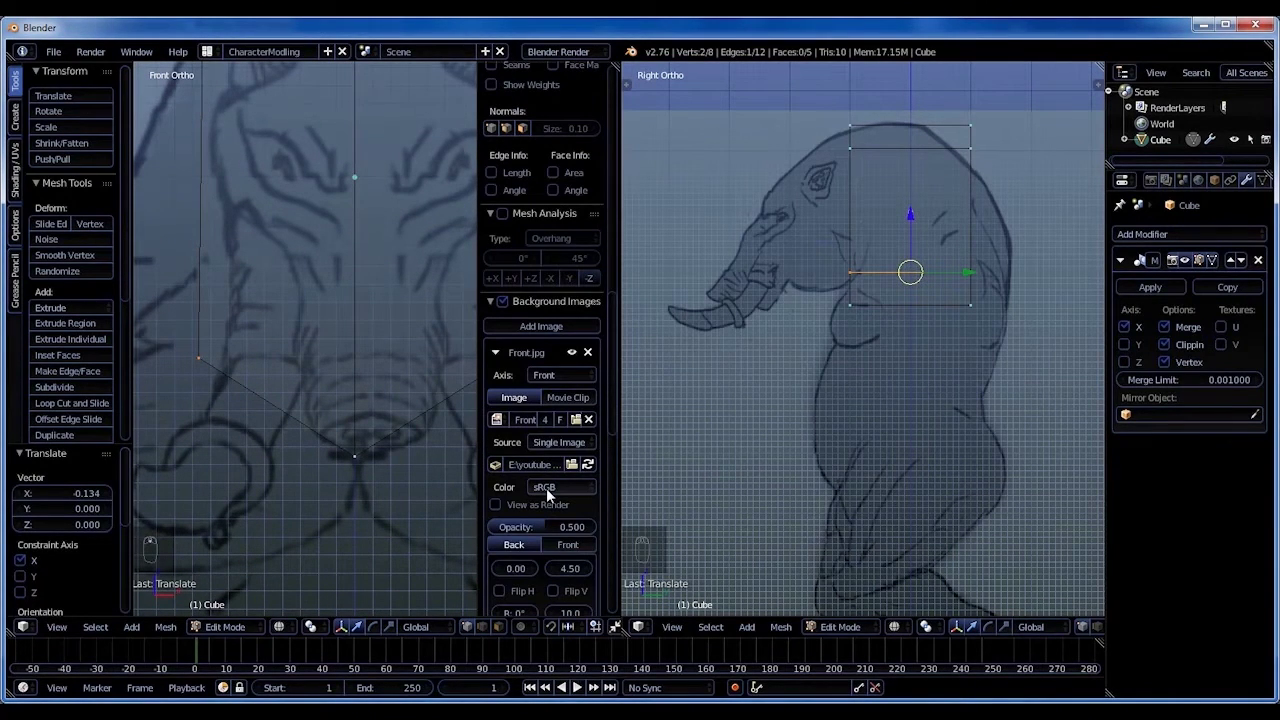
pyautogui.click(499, 569)
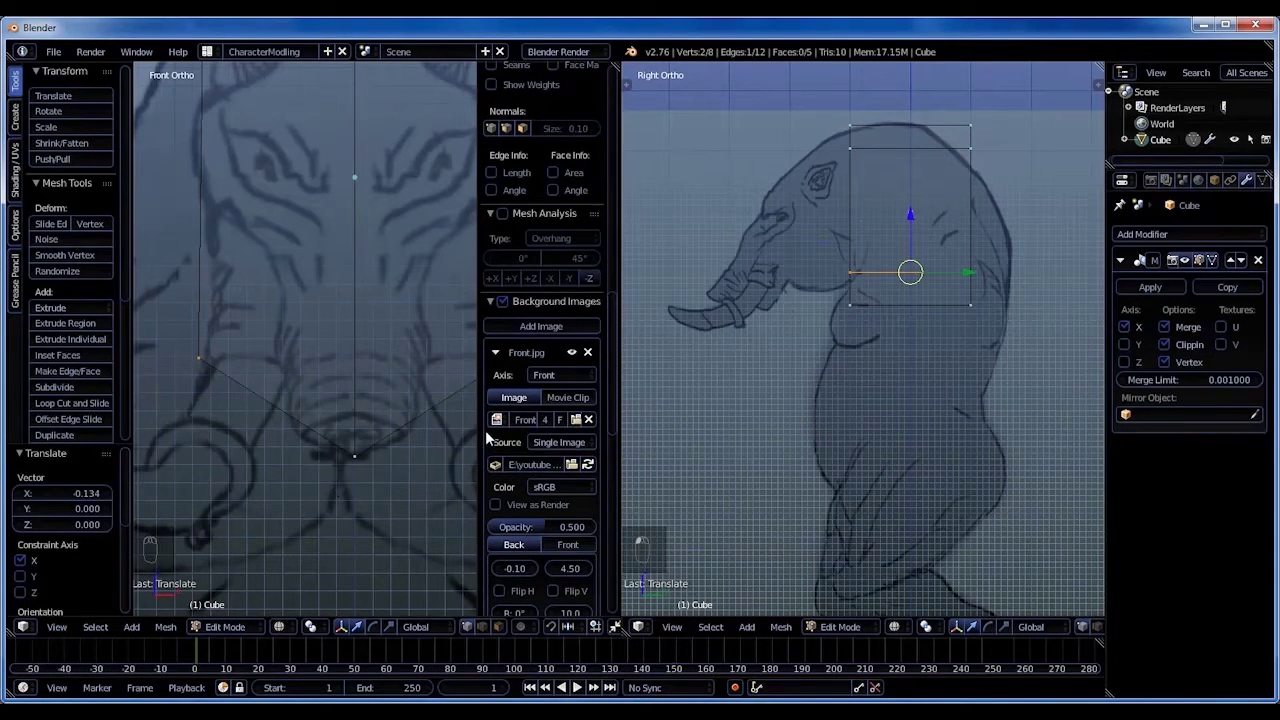
pyautogui.press('n')
pyautogui.scroll(2, 486, 425)
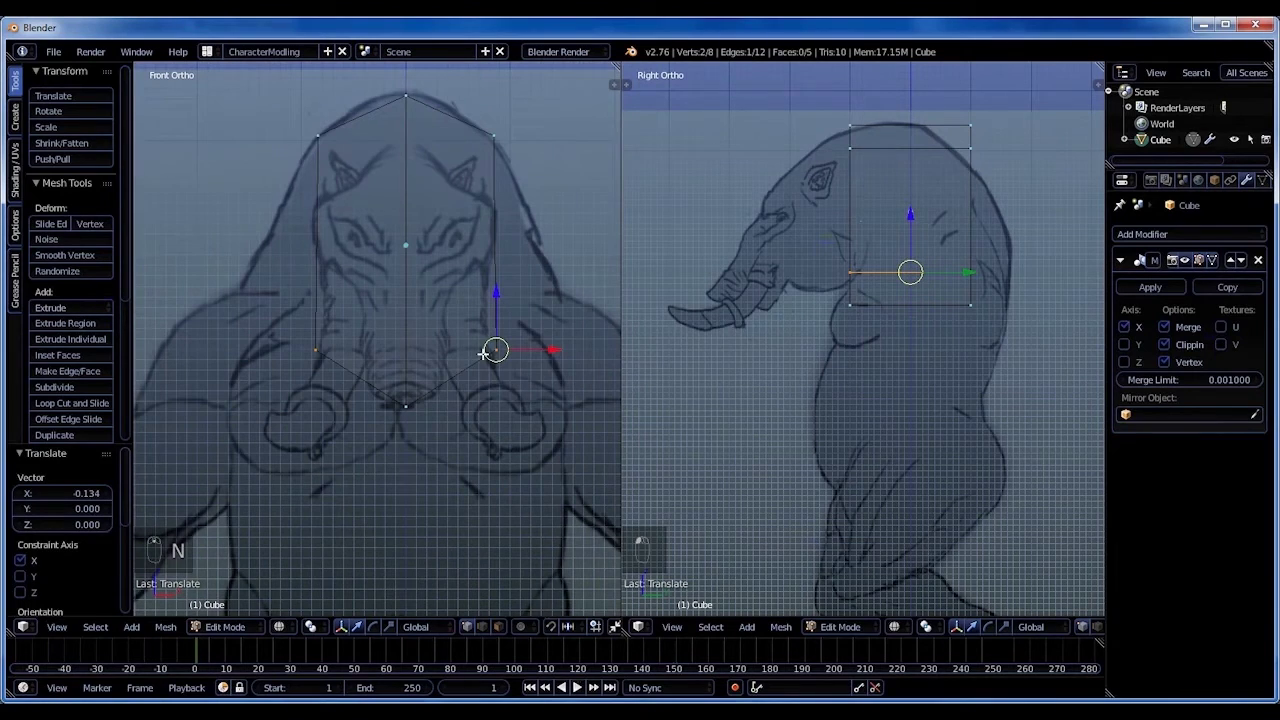
# Move the lower outer vertices and the upper outer vertices each 0.061 units inward along X in the front view.
pyautogui.moveTo(552, 350); pyautogui.dragTo(546, 350)
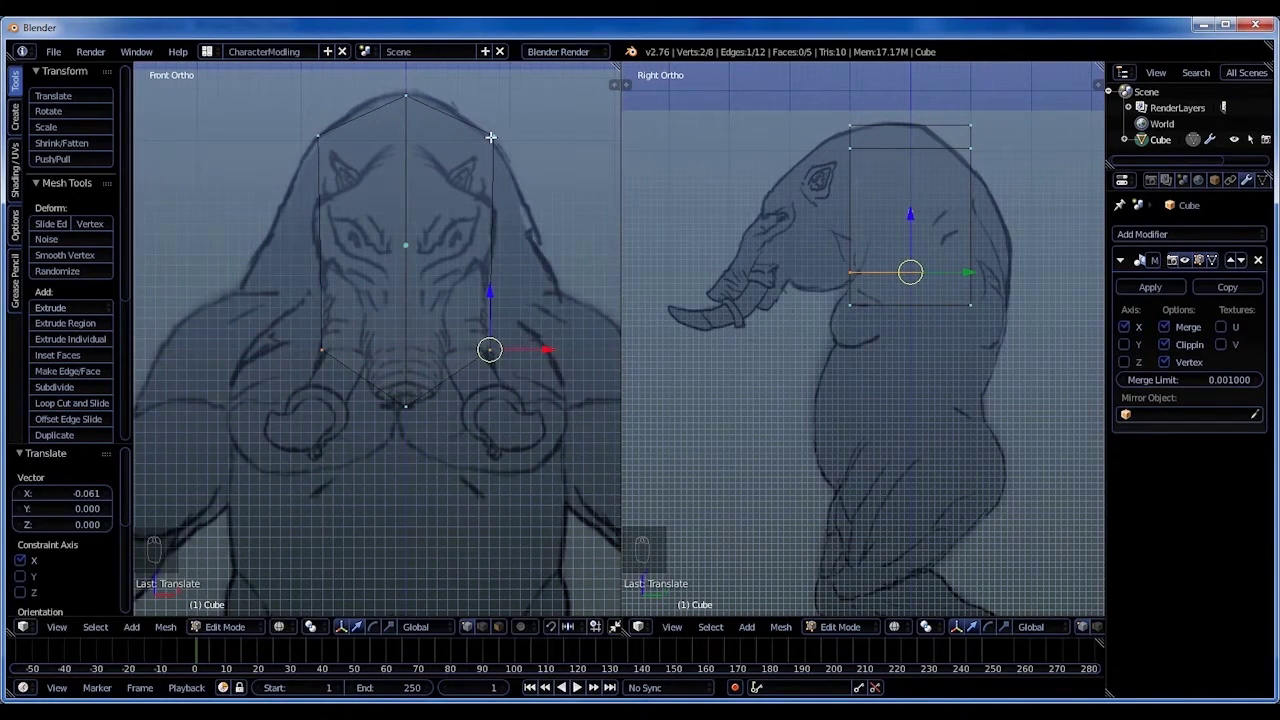
pyautogui.rightClick(494, 137)
pyautogui.moveTo(549, 134); pyautogui.dragTo(548, 136)
pyautogui.hotkey('ctrl', 'z')
pyautogui.press('b')
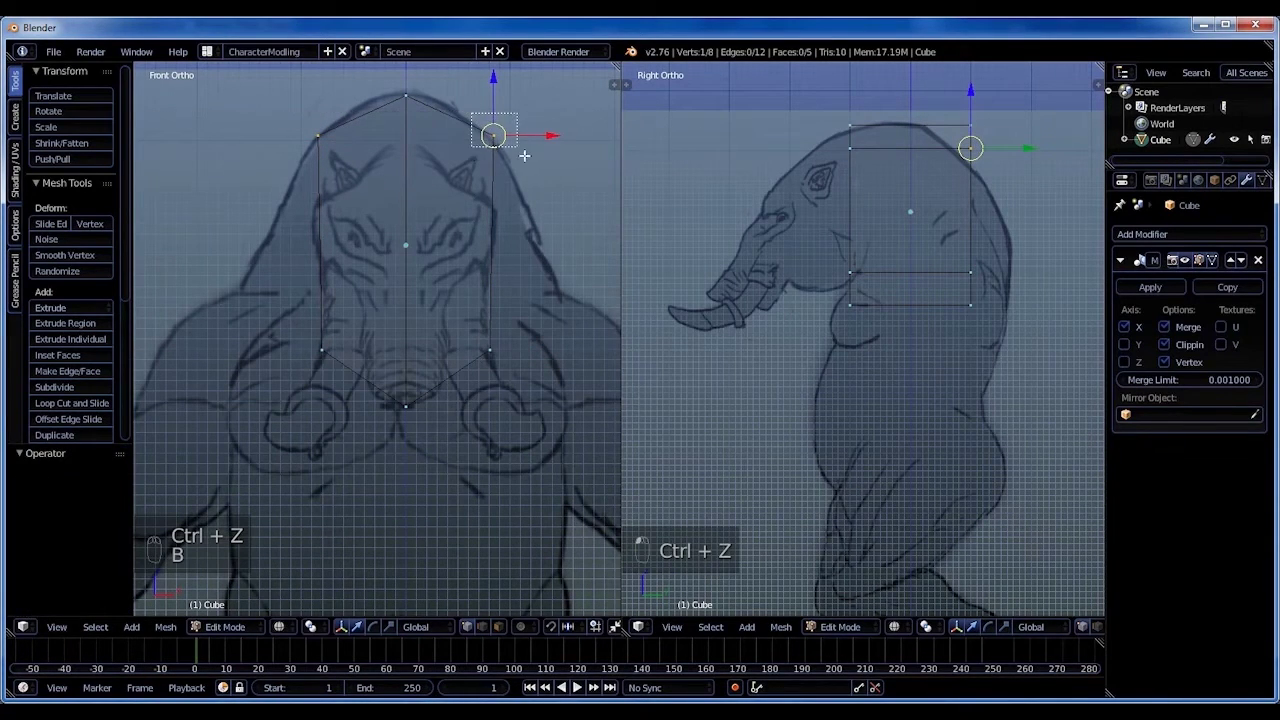
pyautogui.moveTo(472, 122); pyautogui.dragTo(544, 136)
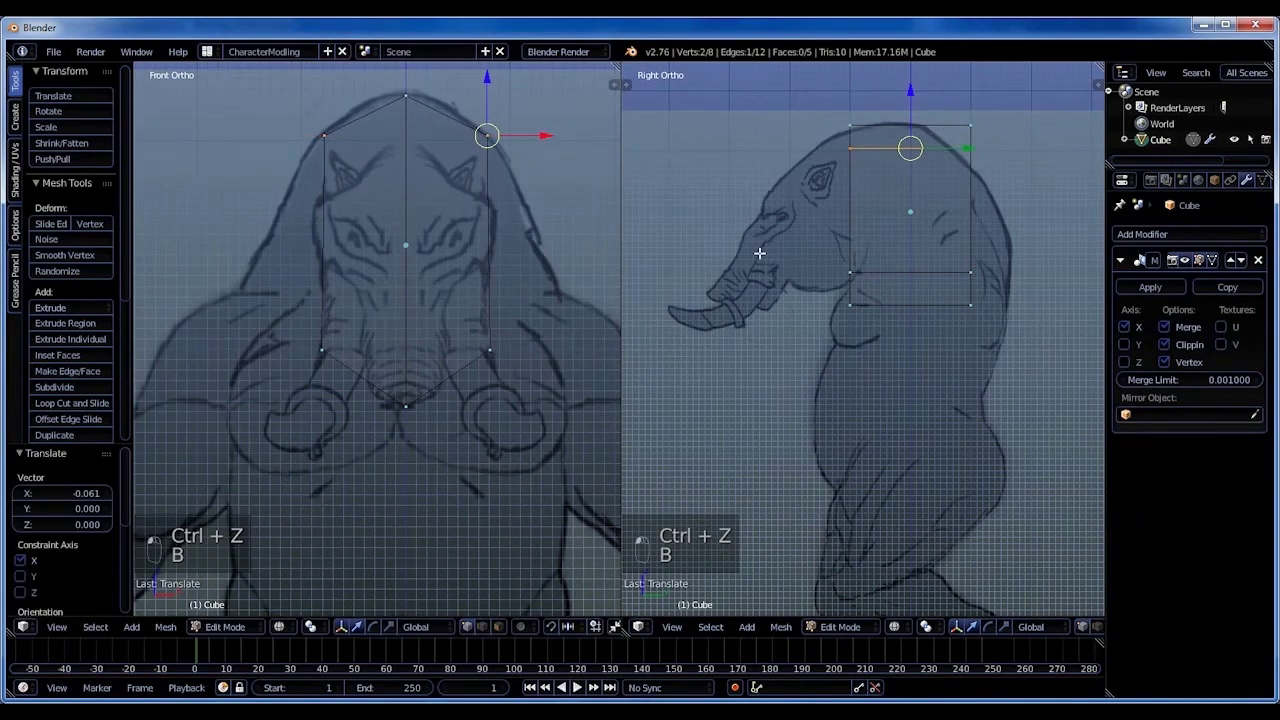
pyautogui.keyDown('shift'); pyautogui.moveTo(902, 270); pyautogui.dragTo(890, 324, button='middle'); pyautogui.keyUp('shift')
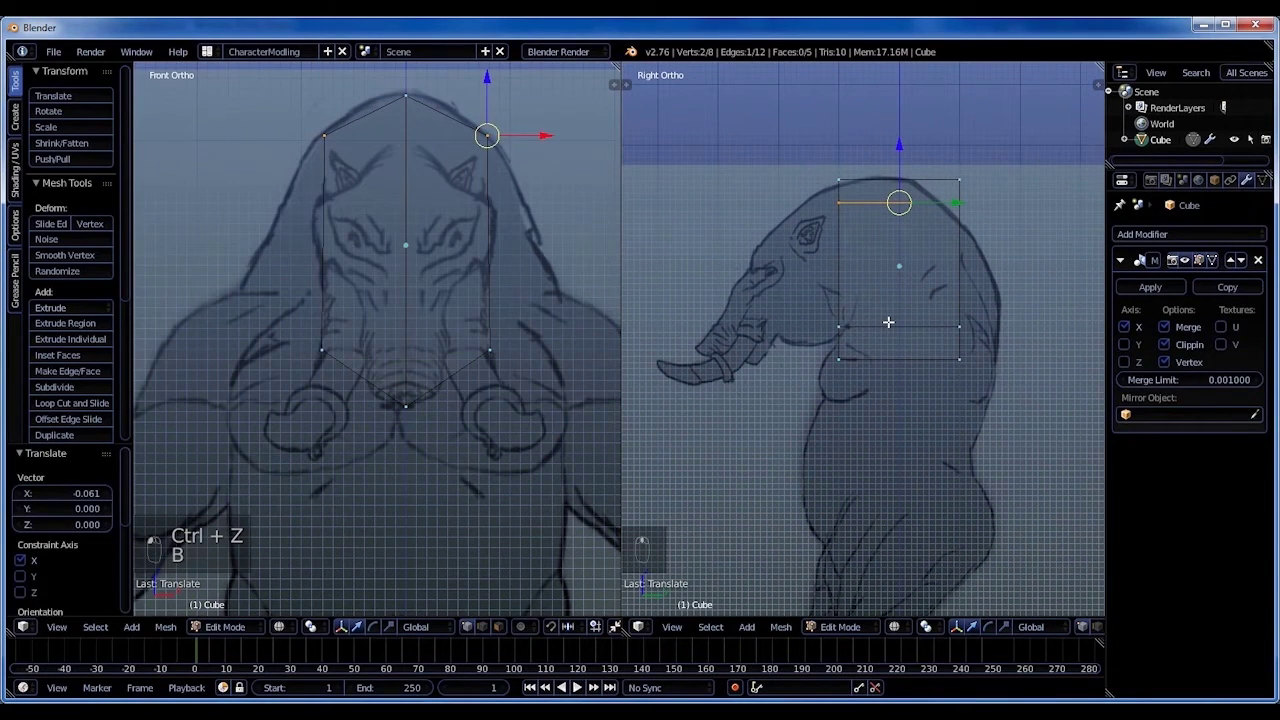
# Undo all the vertex reshaping back to the plain mirrored half cube.
pyautogui.hotkey('ctrl', 'z')
pyautogui.hotkey('ctrl', 'z')
pyautogui.hotkey('ctrl', 'z')
pyautogui.hotkey('ctrl', 'z')
pyautogui.hotkey('ctrl', 'z')
pyautogui.hotkey('ctrl', 'z')
pyautogui.hotkey('ctrl', 'z')
pyautogui.hotkey('ctrl', 'z')
pyautogui.hotkey('ctrl', 'z')
pyautogui.hotkey('ctrl', 'z')
pyautogui.hotkey('ctrl', 'z')
pyautogui.hotkey('ctrl', 'z')
pyautogui.hotkey('ctrl', 'z')
pyautogui.hotkey('ctrl', 'z')
pyautogui.hotkey('ctrl', 'z')
pyautogui.hotkey('ctrl', 'z')
pyautogui.hotkey('ctrl', 'z')
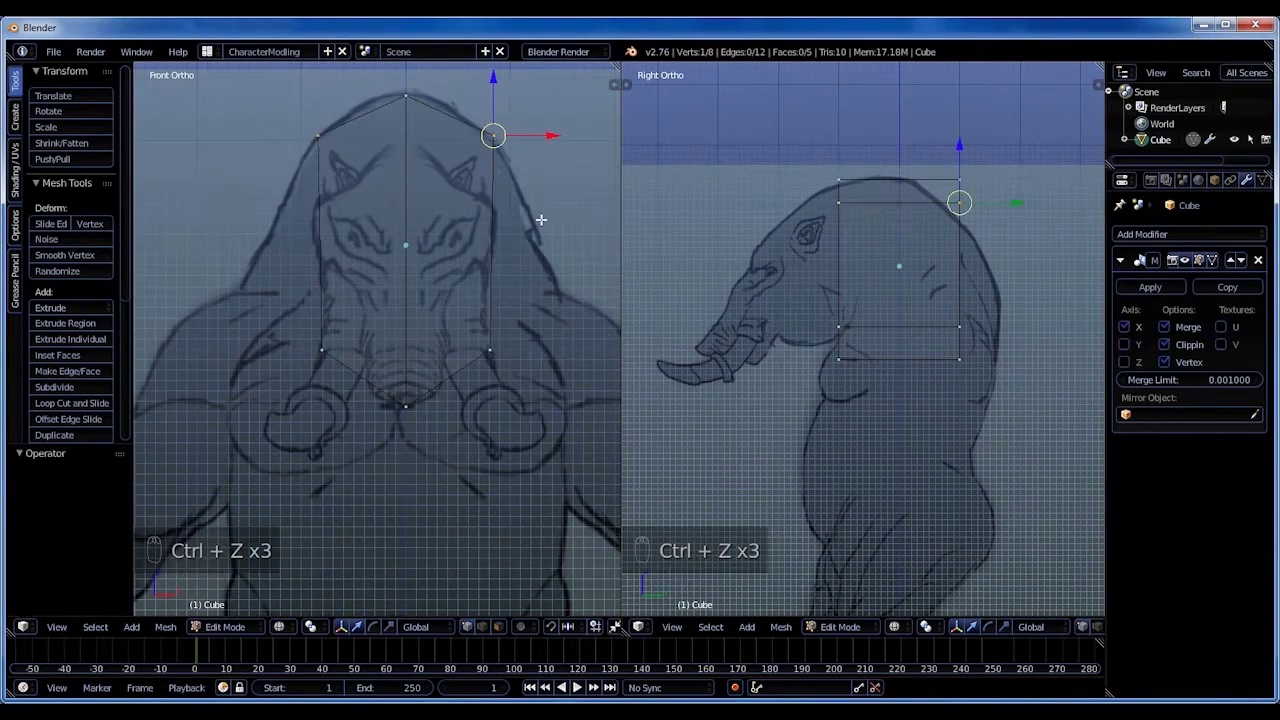
pyautogui.hotkey('ctrl', 'z')
pyautogui.hotkey('ctrl', 'z')
pyautogui.hotkey('ctrl', 'z')
pyautogui.hotkey('ctrl', 'z')
pyautogui.hotkey('ctrl', 'z')
pyautogui.hotkey('ctrl', 'z')
pyautogui.hotkey('ctrl', 'z')
pyautogui.hotkey('ctrl', 'z')
pyautogui.hotkey('ctrl', 'z')
pyautogui.hotkey('ctrl', 'z')
pyautogui.hotkey('ctrl', 'z')
pyautogui.hotkey('ctrl', 'z')
pyautogui.hotkey('ctrl', 'z')
pyautogui.hotkey('ctrl', 'z')
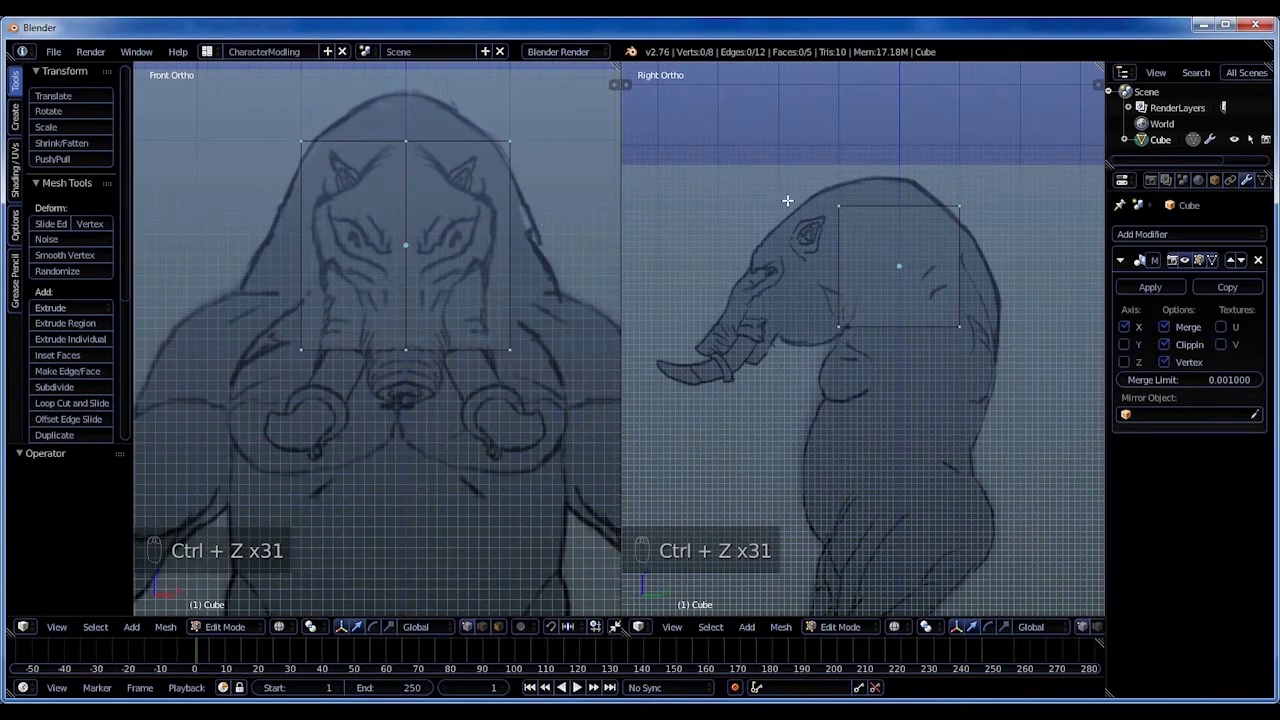
# Select the entire cube and rotate it in the enlarged side view to tilt it toward the head's angle.
pyautogui.press('b')
pyautogui.moveTo(763, 157); pyautogui.dragTo(1052, 362)
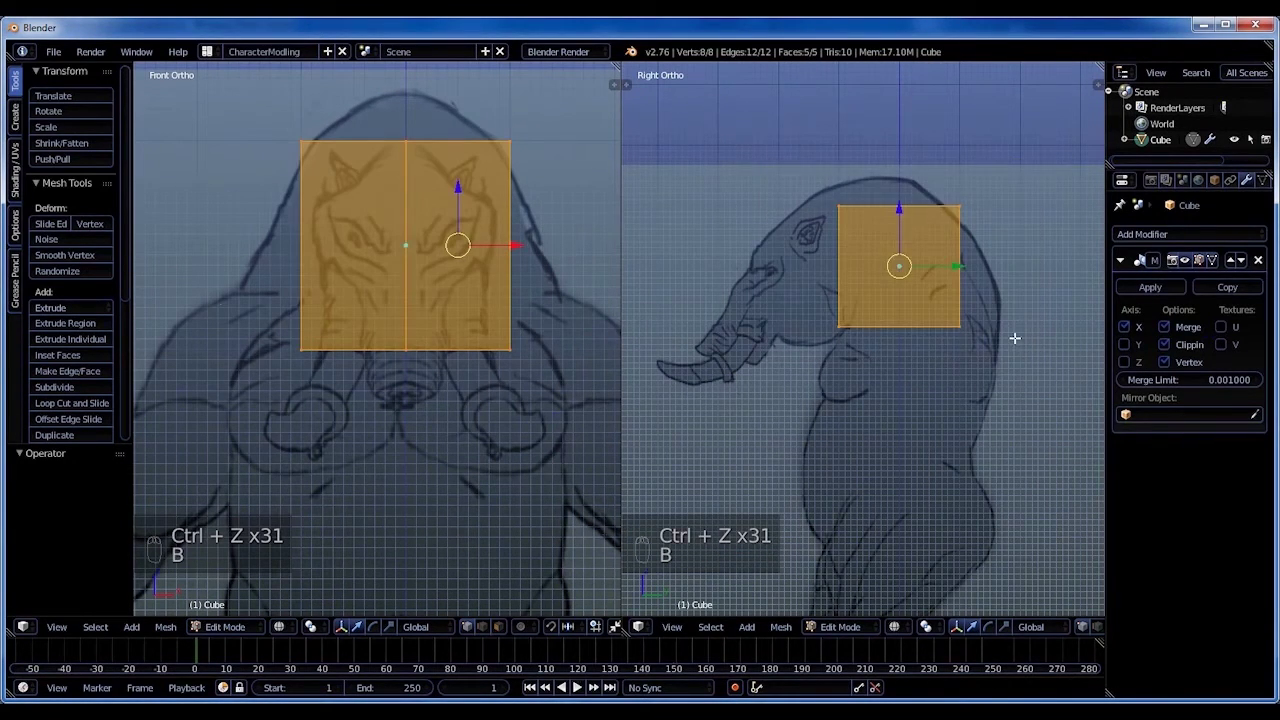
pyautogui.scroll(-1, 1014, 338)
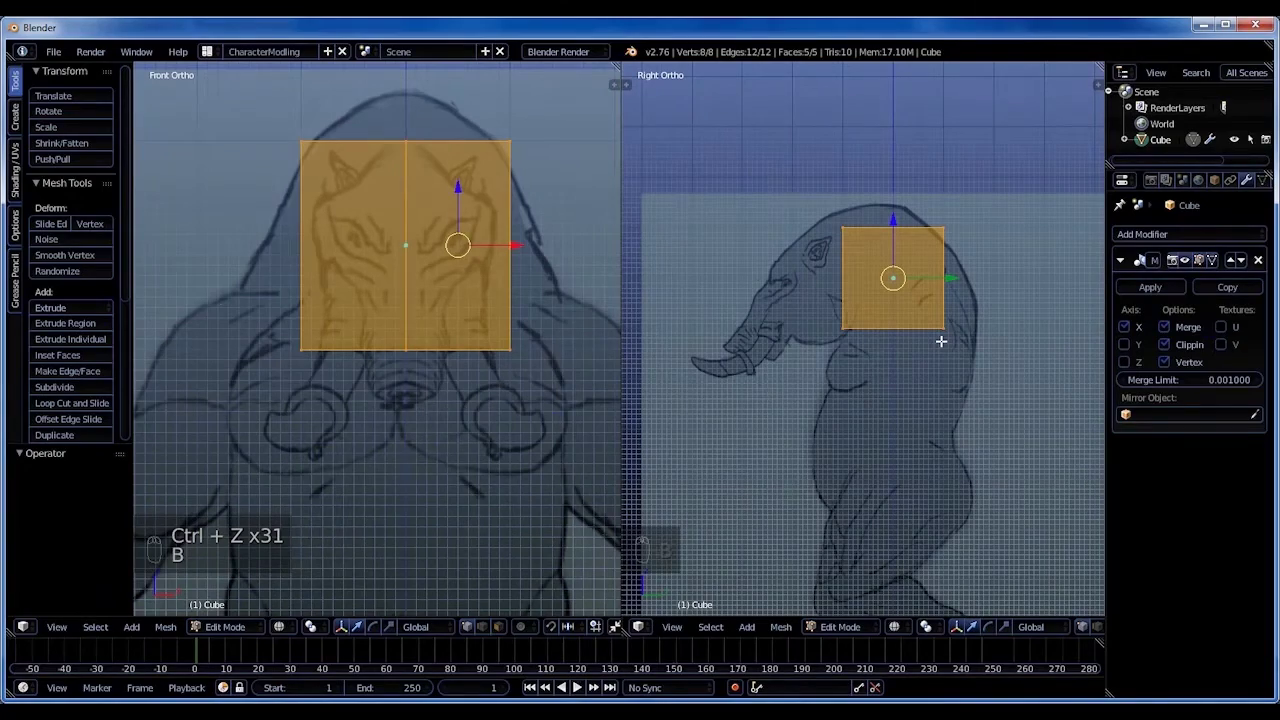
pyautogui.hotkey('ctrl', 'Up')
pyautogui.scroll(-2, 871, 200)
pyautogui.keyDown('shift'); pyautogui.moveTo(871, 200); pyautogui.dragTo(781, 356, button='middle'); pyautogui.keyUp('shift')
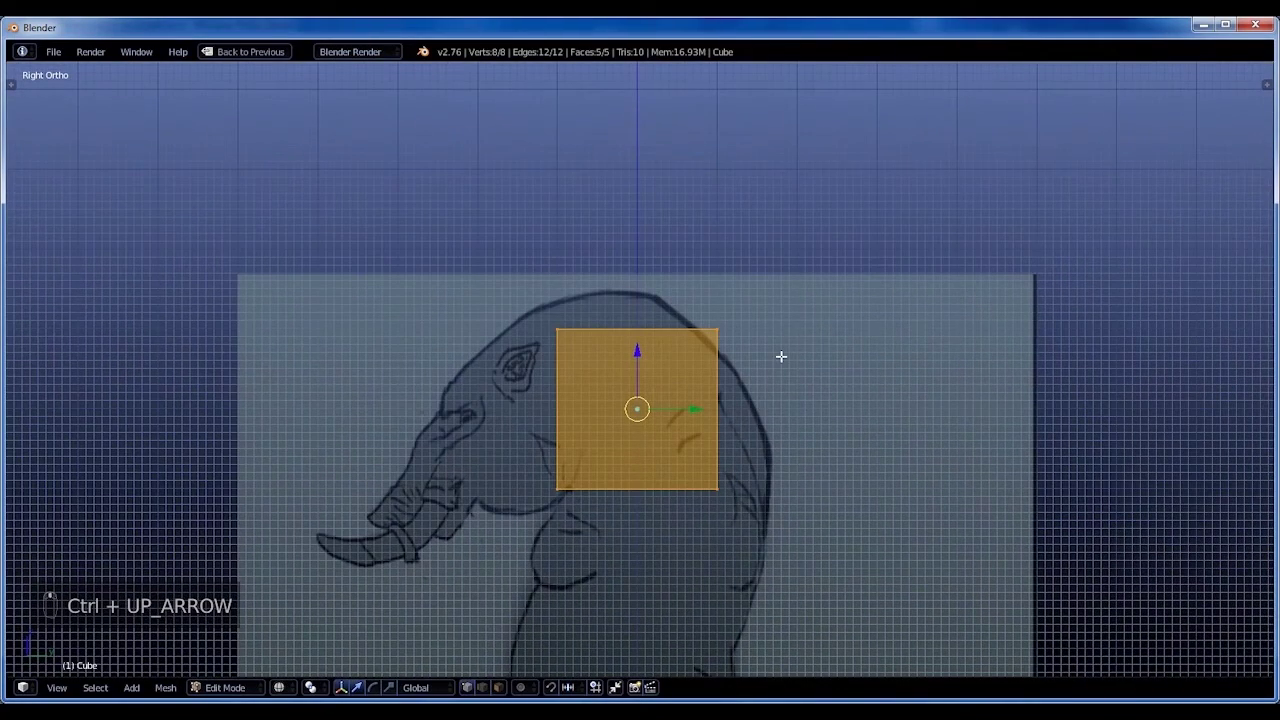
pyautogui.press('r')
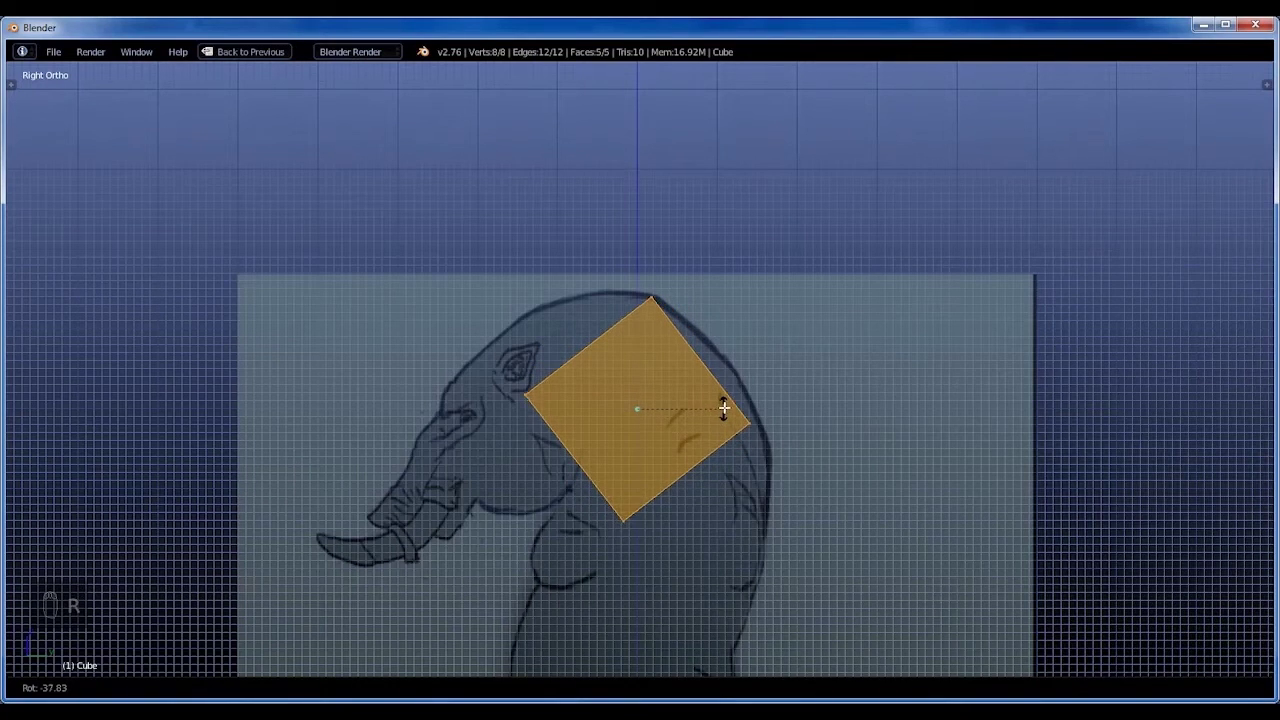
pyautogui.click(727, 390)
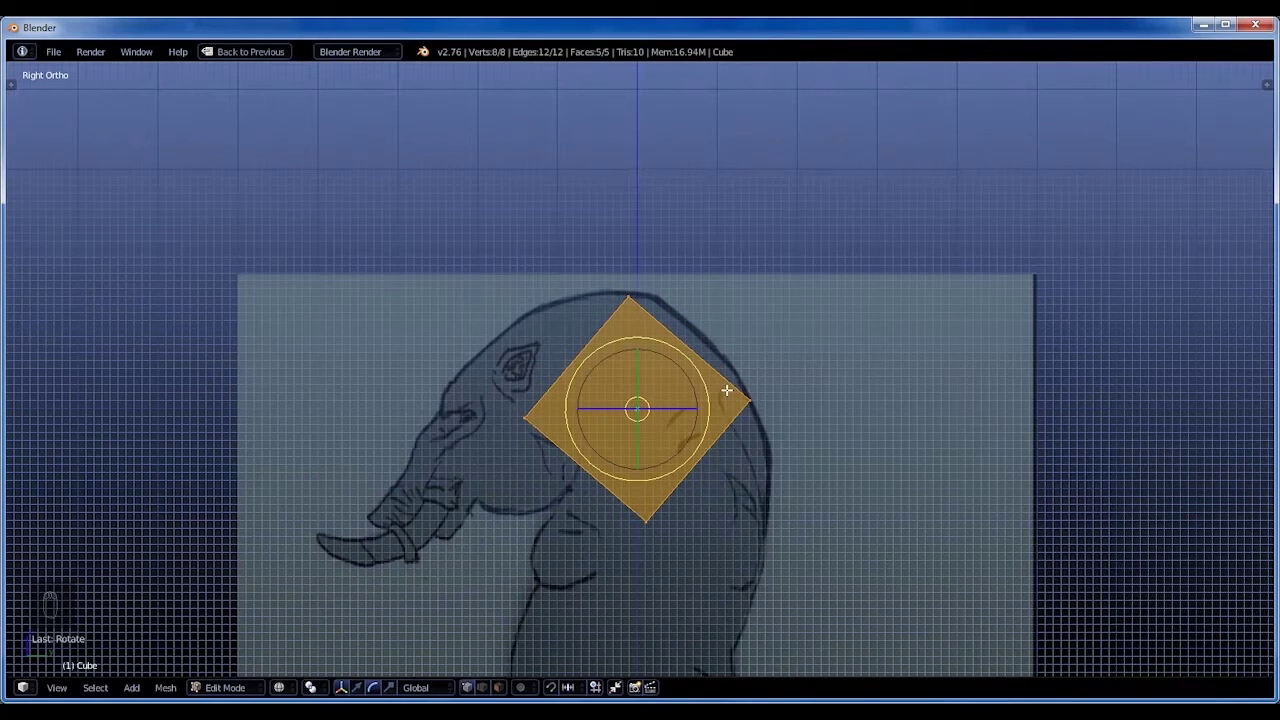
# Move the tilted cube forward along Y over the head drawing and adjust its rotation to follow the slope of the face.
pyautogui.press('g')
pyautogui.press('y')
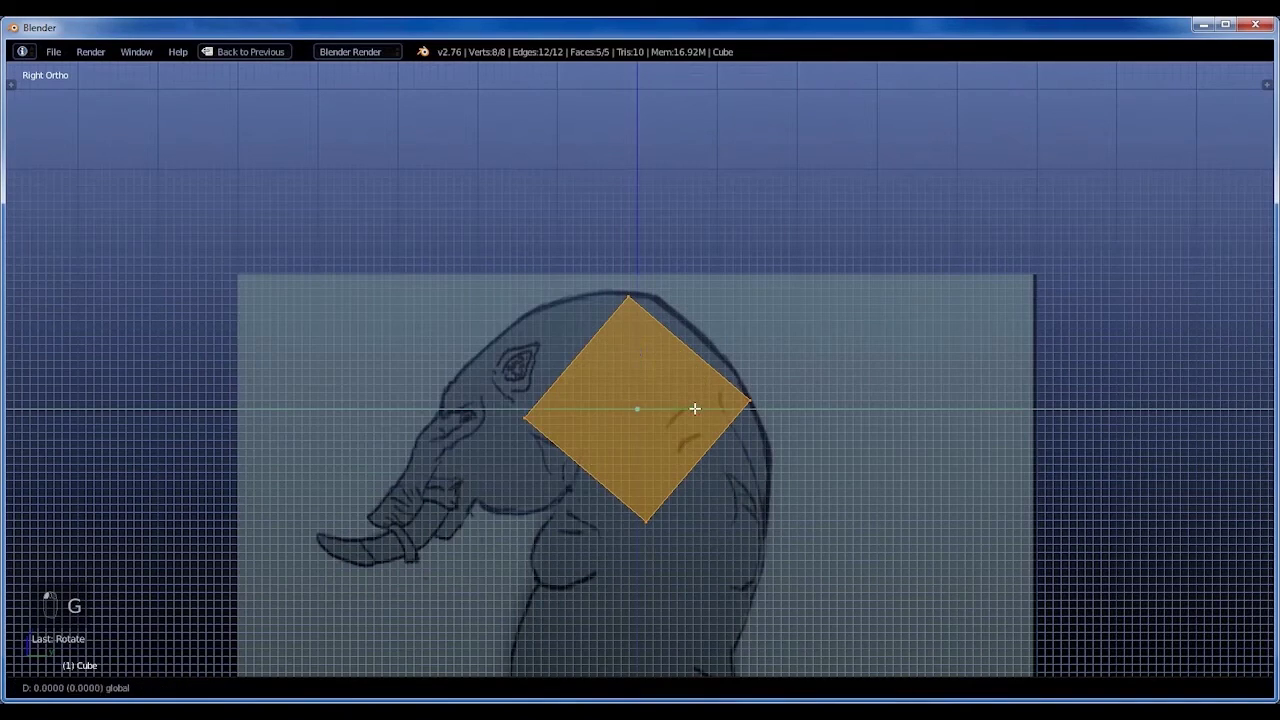
pyautogui.click(508, 435)
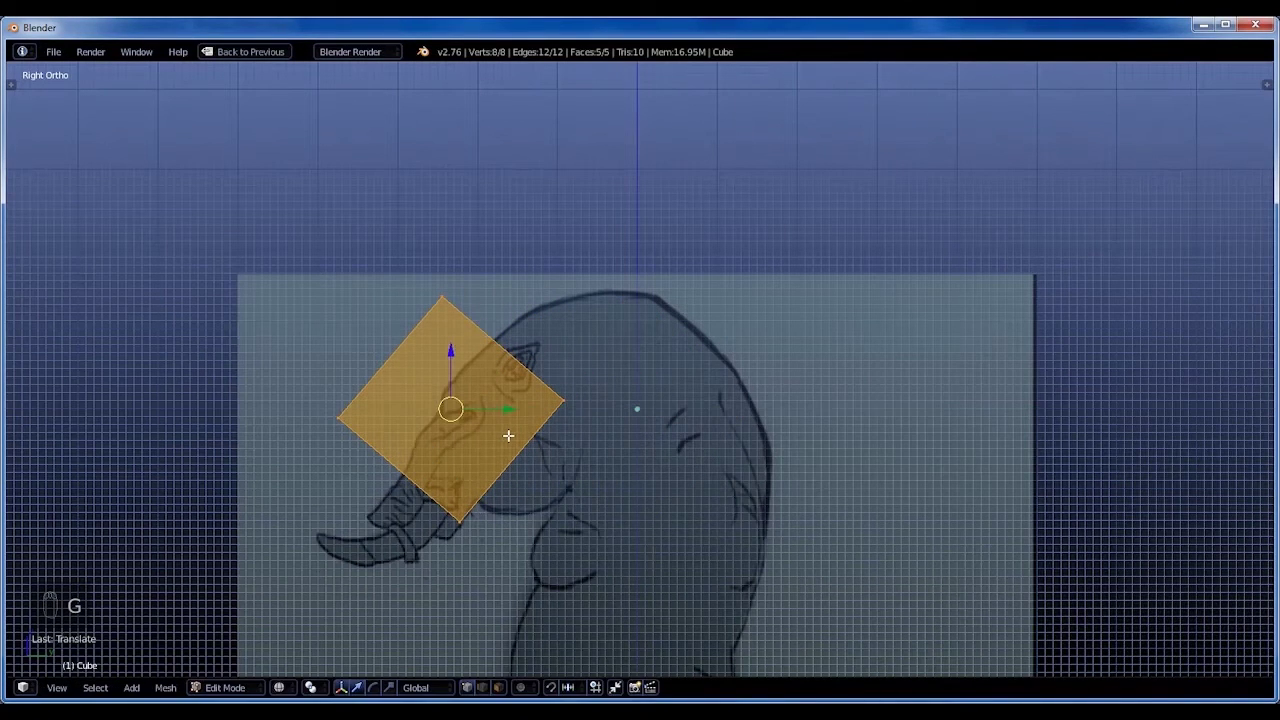
pyautogui.press('r')
pyautogui.moveTo(505, 462); pyautogui.dragTo(590, 444)
pyautogui.press('g')
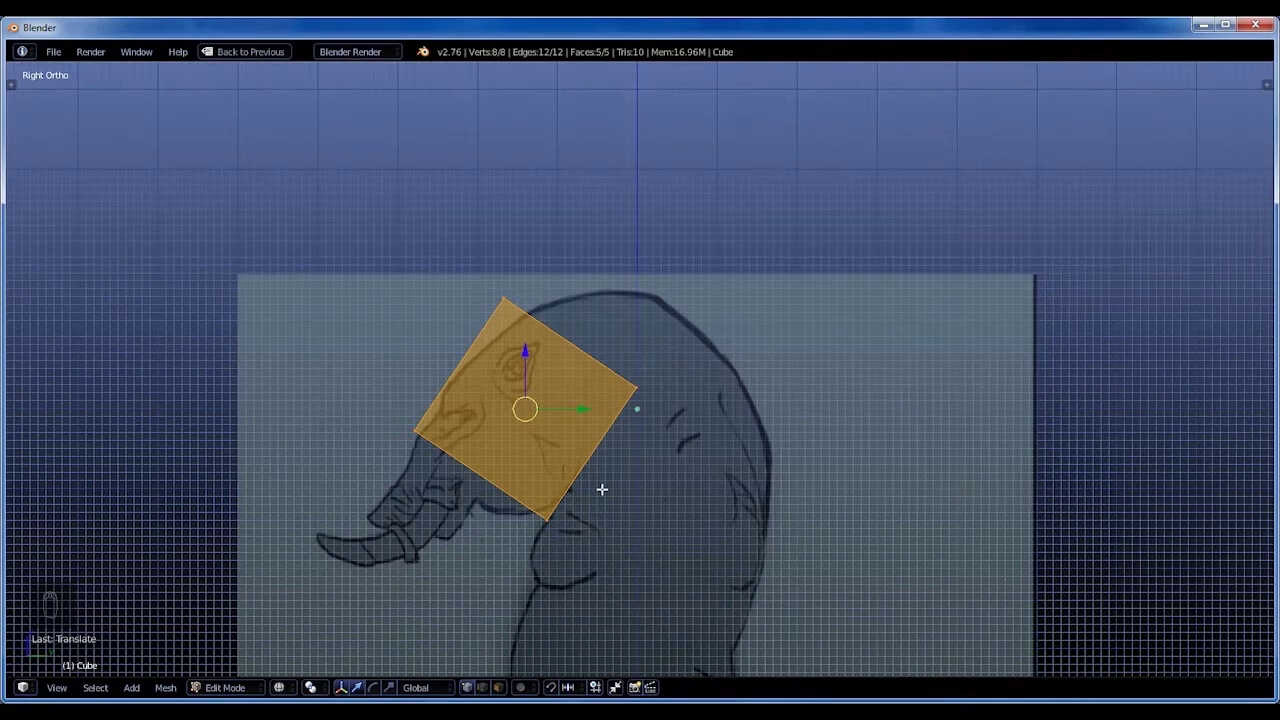
# Move the front vertex pair and the top vertex pair backward along Y onto the head's outline in the side view.
pyautogui.rightClick(412, 431)
pyautogui.press('b')
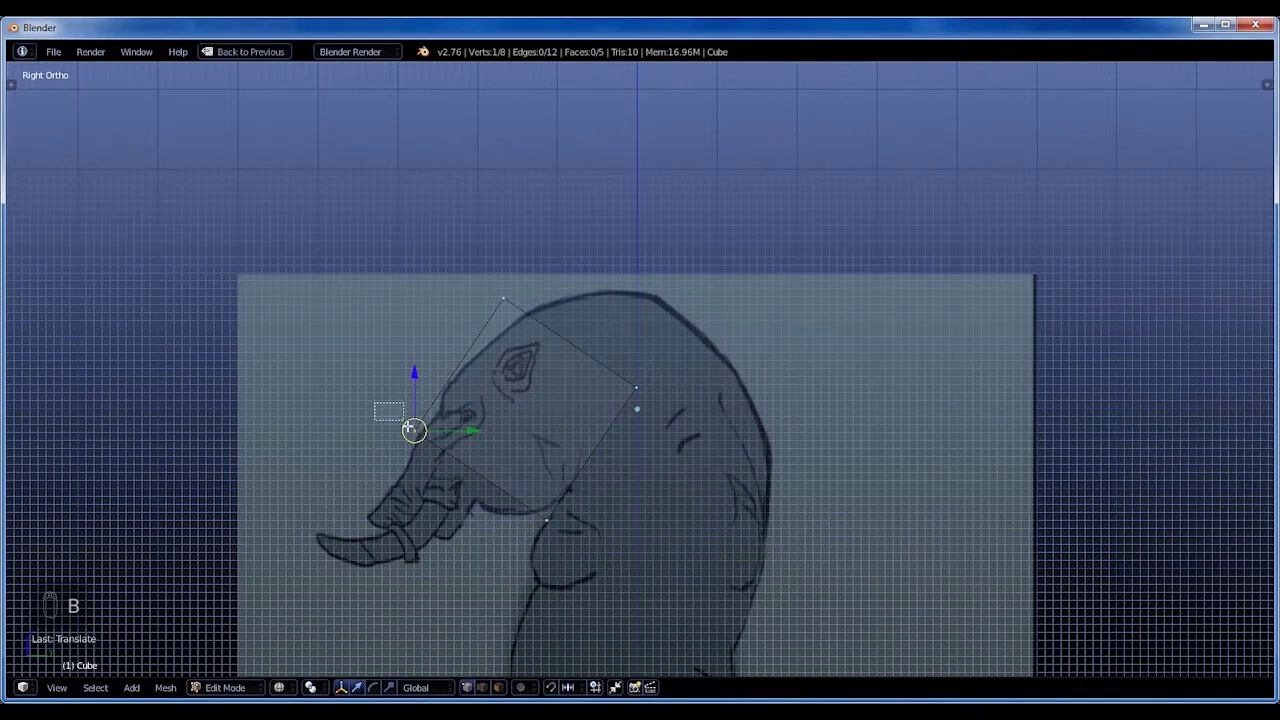
pyautogui.moveTo(398, 412); pyautogui.dragTo(483, 418)
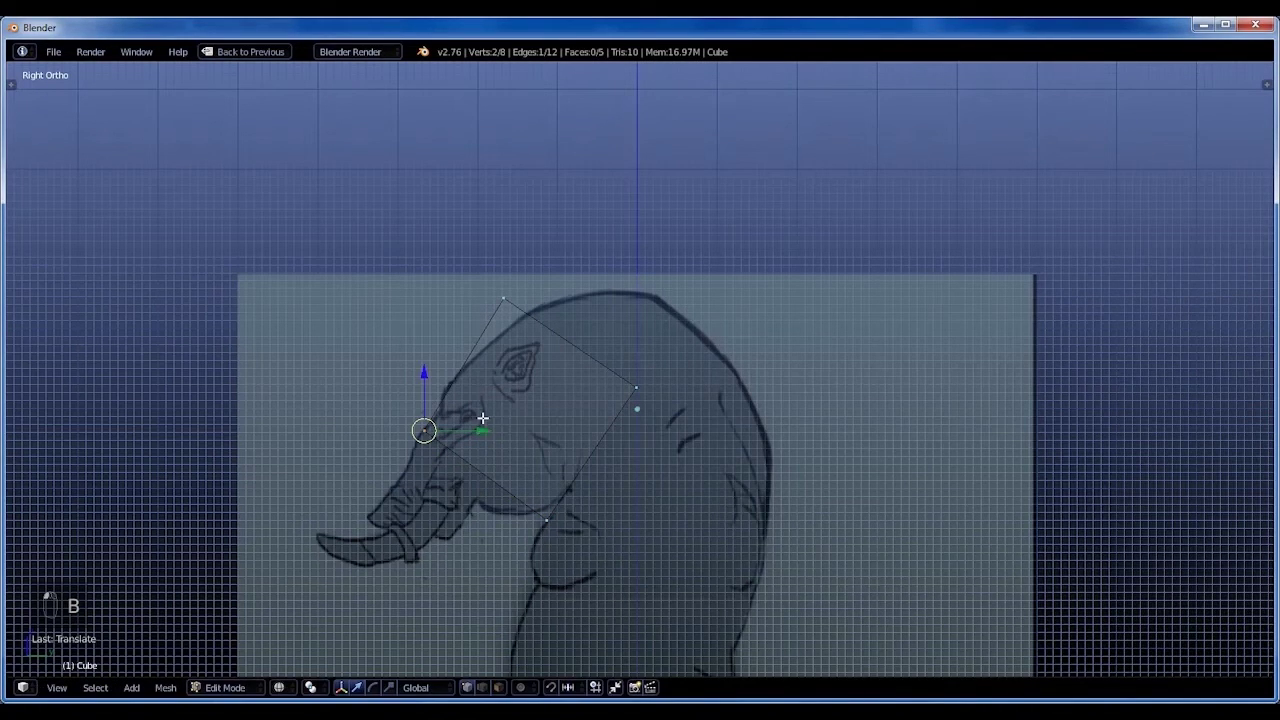
pyautogui.press('a')
pyautogui.press('b')
pyautogui.moveTo(465, 271)
pyautogui.mouseDown()
pyautogui.moveTo(523, 329)
pyautogui.moveTo(586, 309)
pyautogui.moveTo(621, 345)
pyautogui.mouseUp()
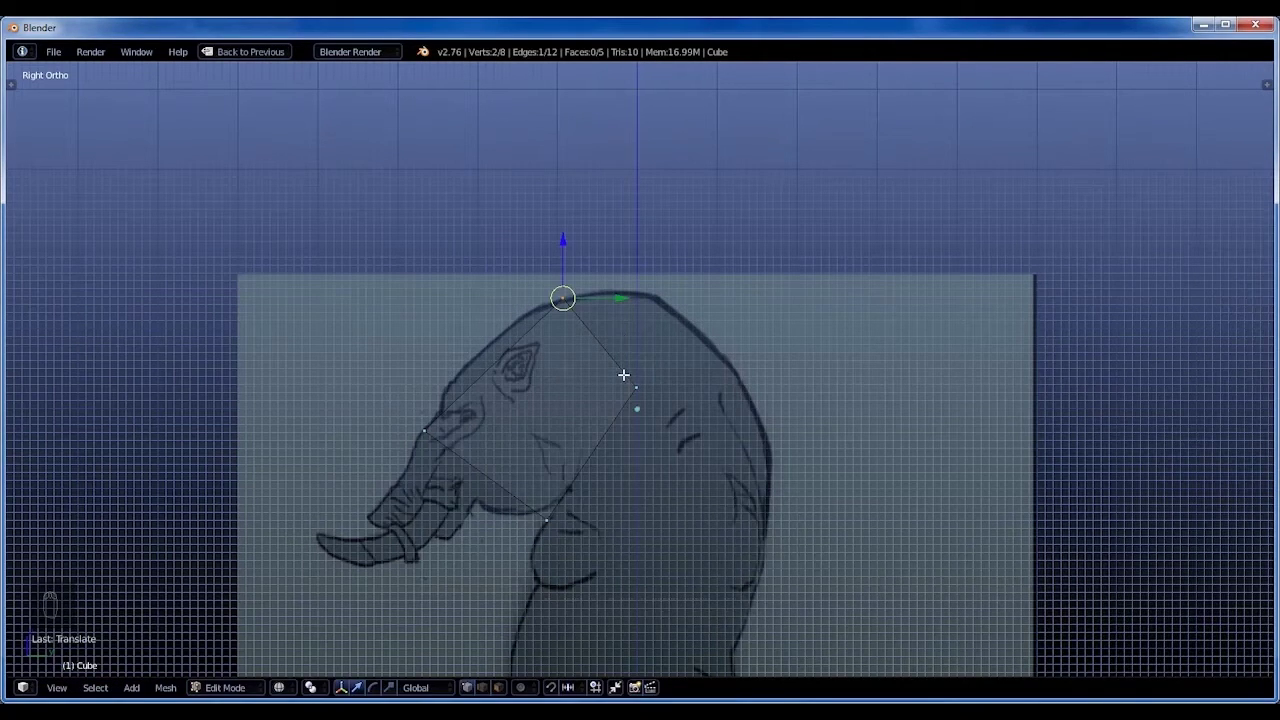
# Move the rear vertex pair slightly forward along Y and raise the bottom pair 0.140 units along Z to the jaw line.
pyautogui.press('a')
pyautogui.press('b')
pyautogui.moveTo(659, 407); pyautogui.dragTo(618, 370)
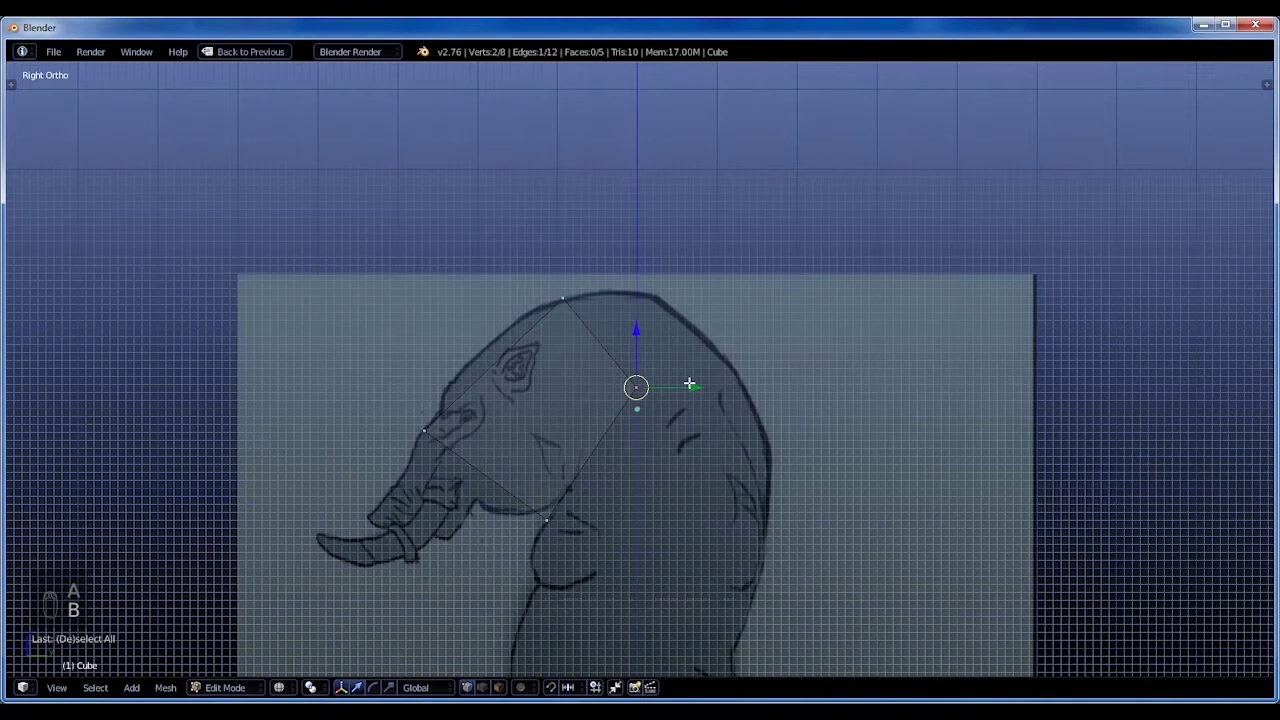
pyautogui.moveTo(689, 387); pyautogui.dragTo(673, 388)
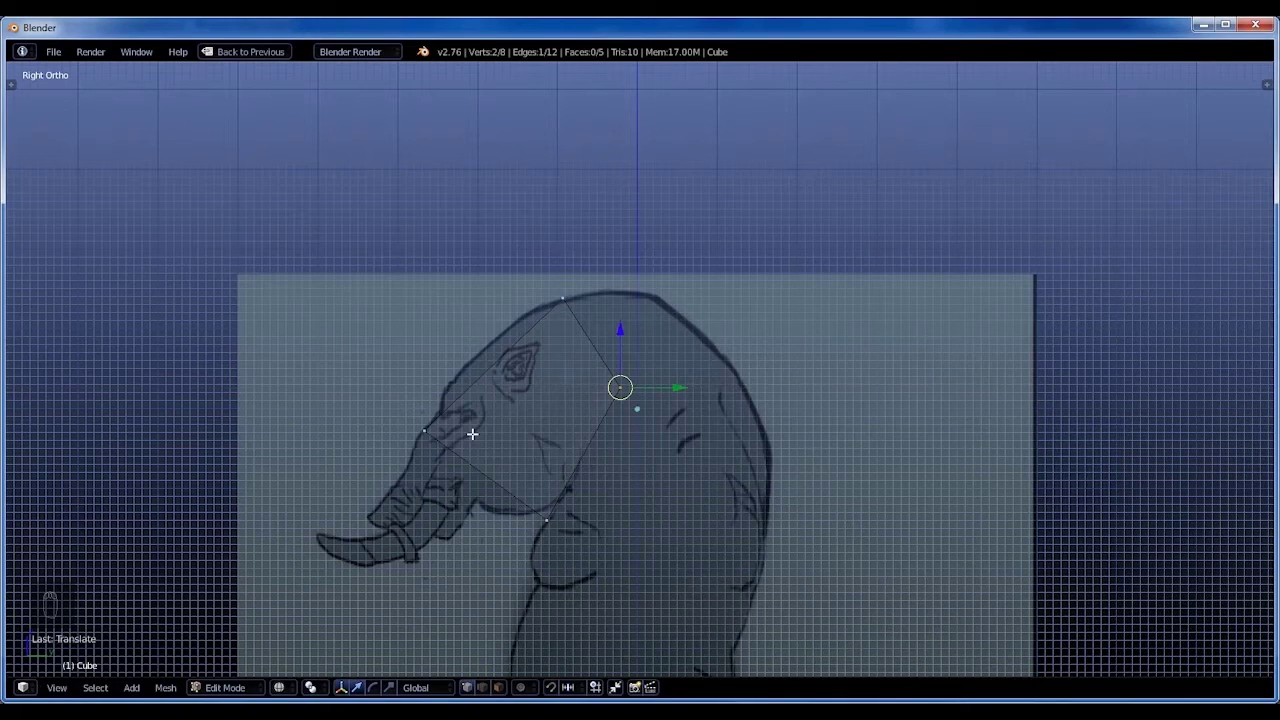
pyautogui.rightClick(546, 519)
pyautogui.press('b')
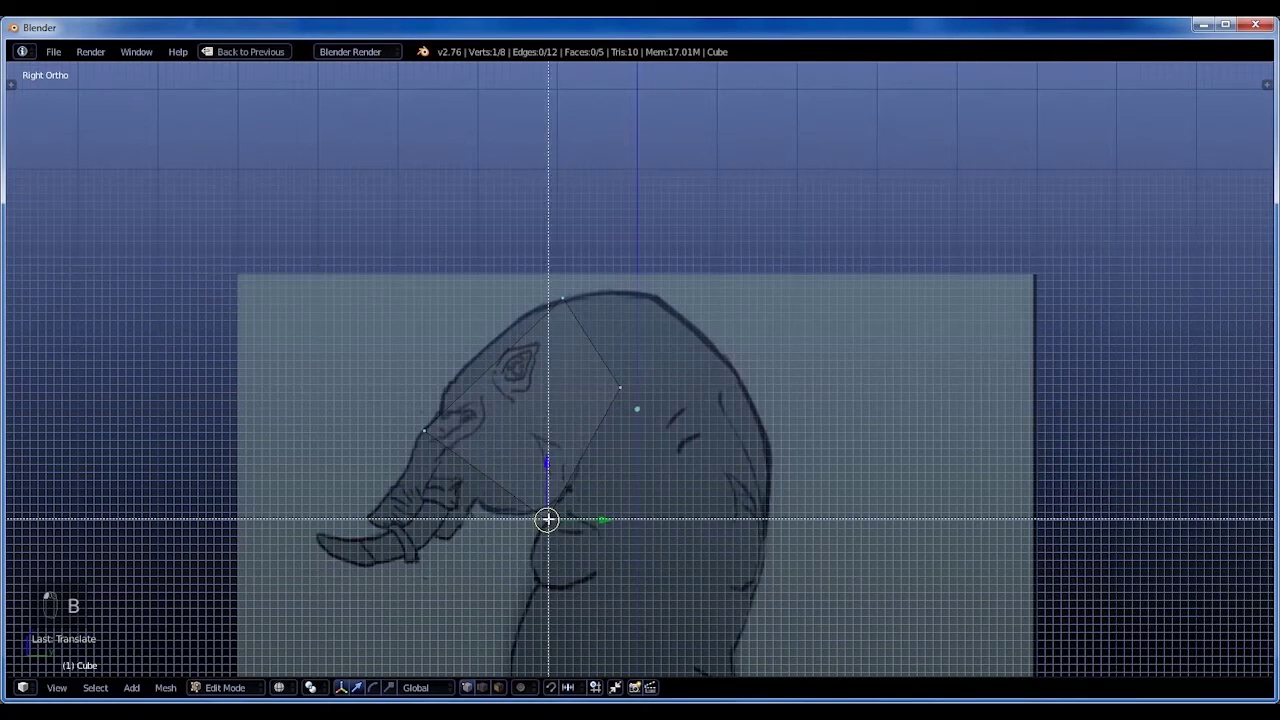
pyautogui.moveTo(546, 519); pyautogui.dragTo(563, 531)
pyautogui.moveTo(552, 470); pyautogui.dragTo(547, 450)
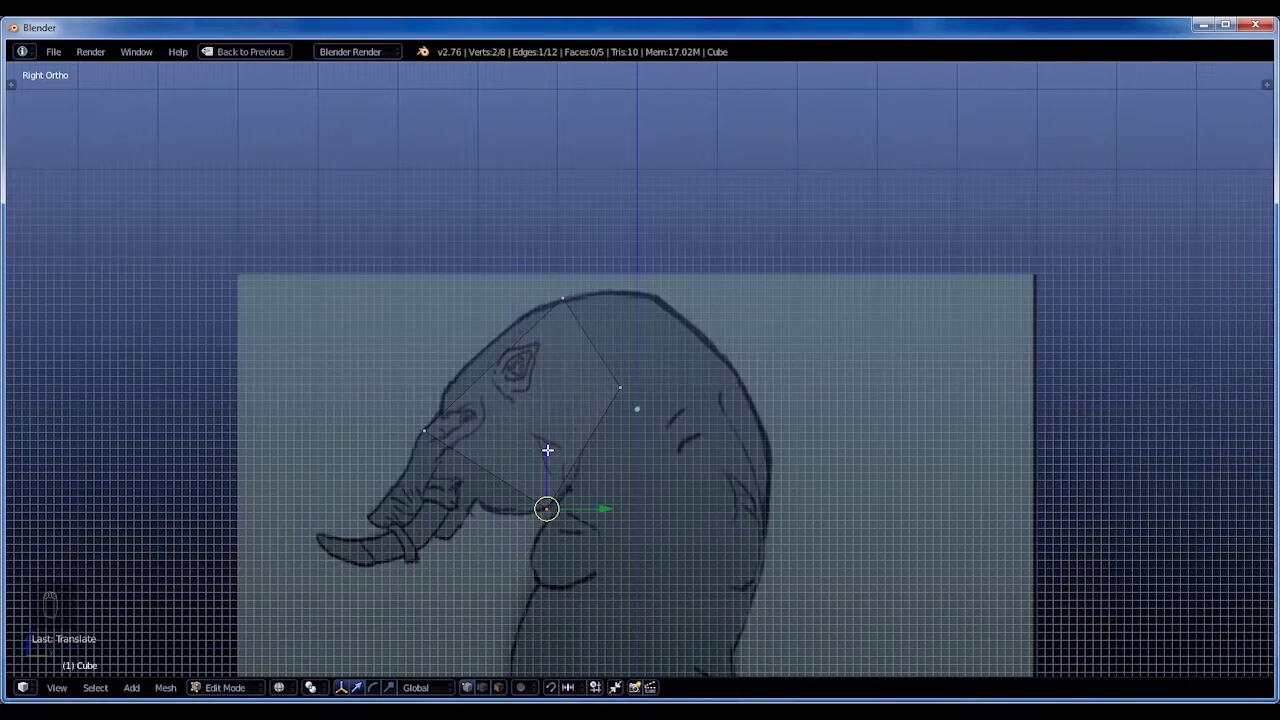
# Scale the bottom vertex row to 0.725 along X in the enlarged front view to narrow the jaw.
pyautogui.hotkey('ctrl', 'Up')
pyautogui.hotkey('ctrl', 'Up')
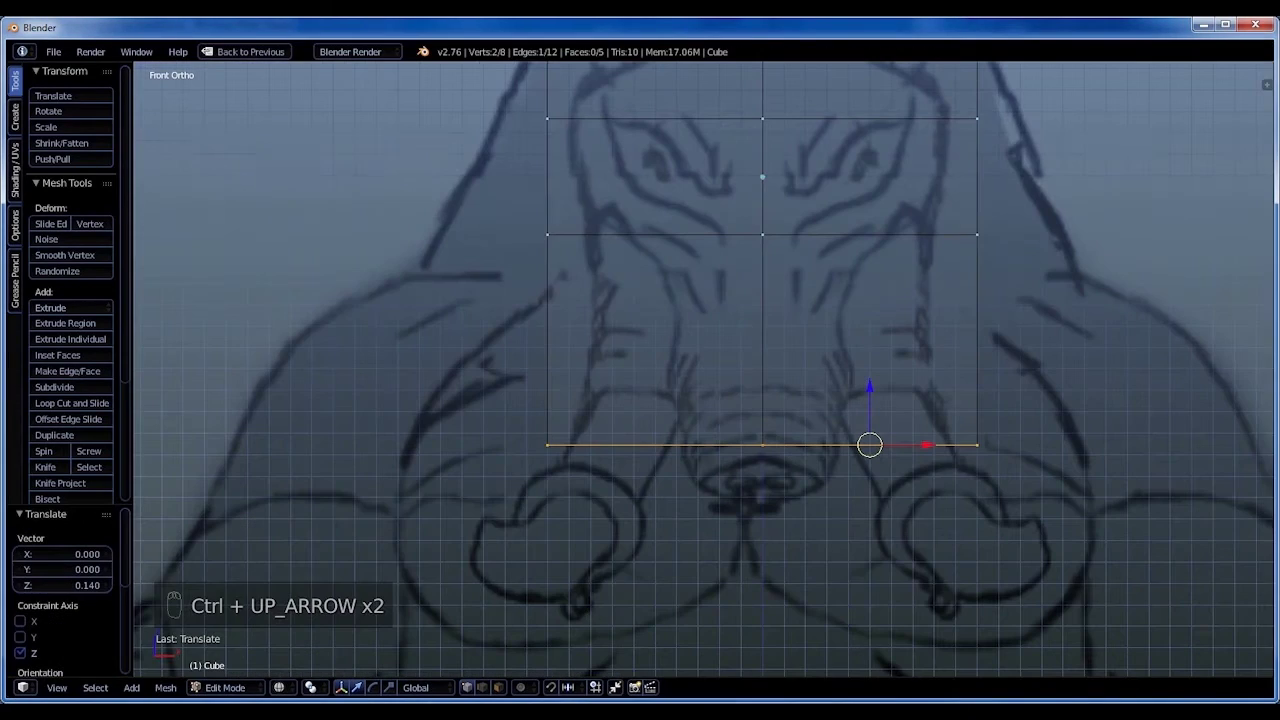
pyautogui.keyDown('shift'); pyautogui.moveTo(818, 451); pyautogui.dragTo(643, 491, button='middle'); pyautogui.keyUp('shift')
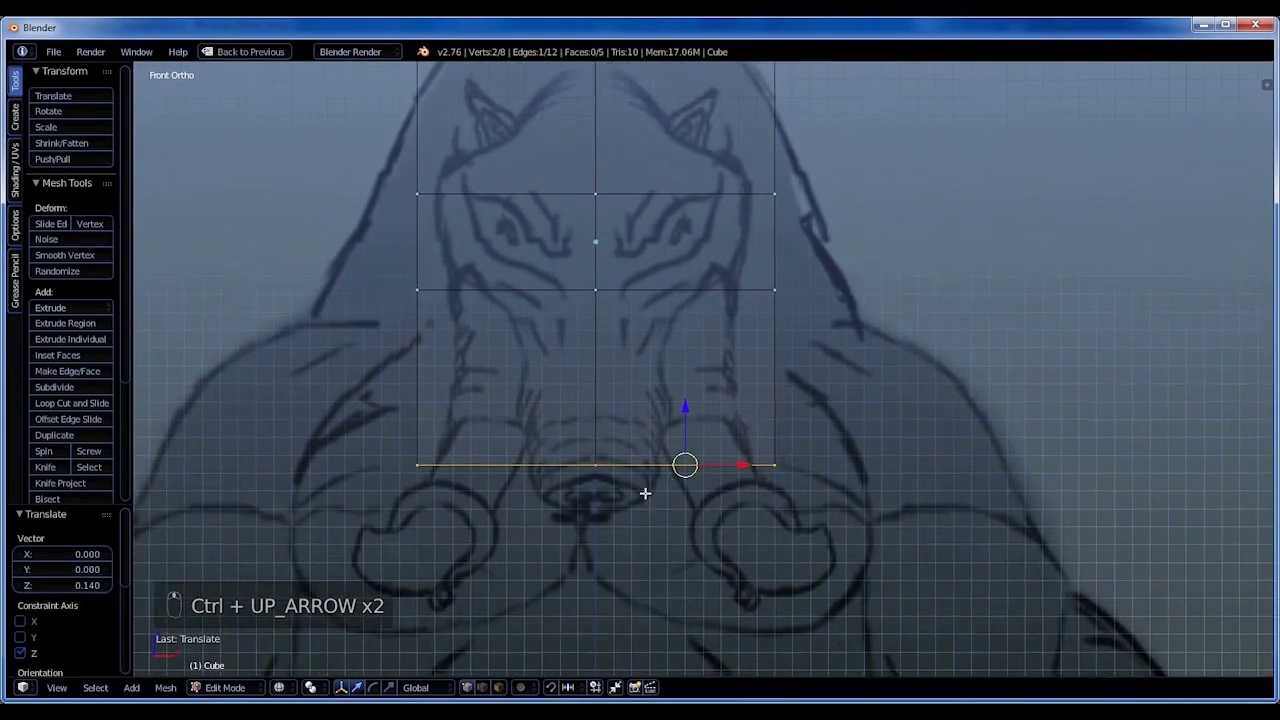
pyautogui.scroll(-1, 666, 531)
pyautogui.press('s')
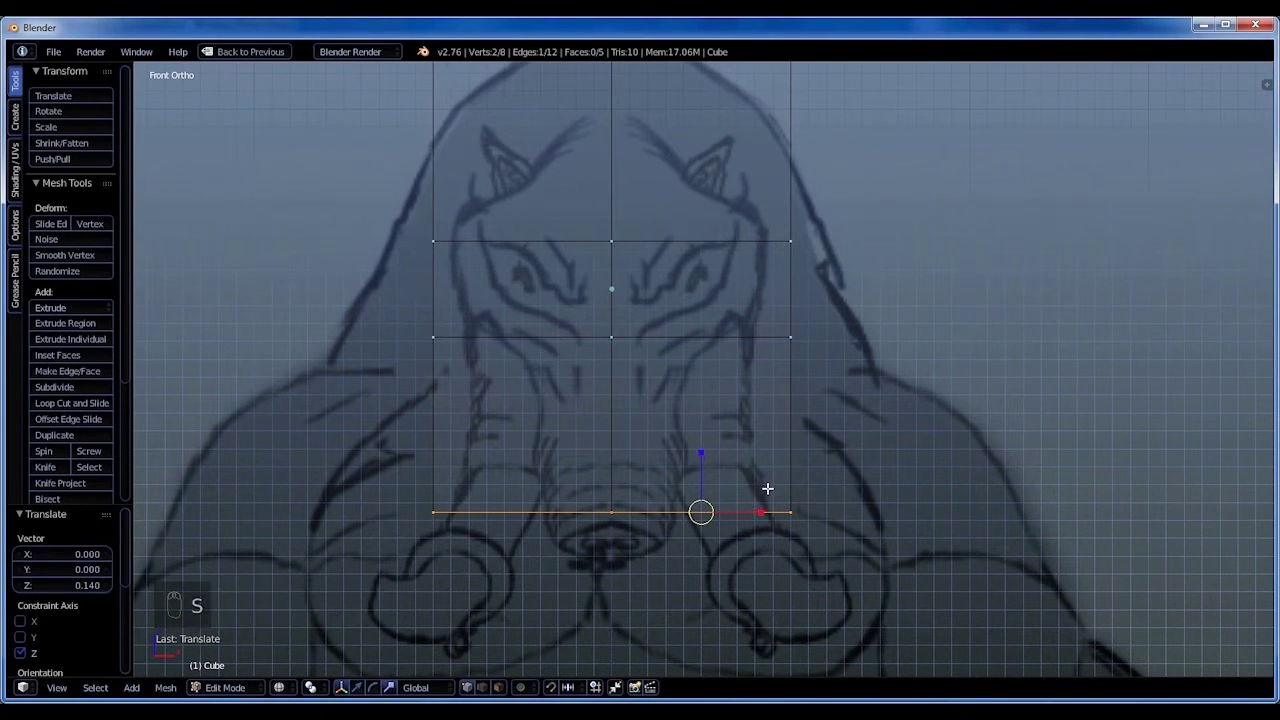
pyautogui.moveTo(765, 511); pyautogui.dragTo(746, 511)
# Select only the vertex row just below the eyes and scale it to 0.590 along X to match the face width.
pyautogui.press('b')
pyautogui.moveTo(393, 313); pyautogui.dragTo(817, 388)
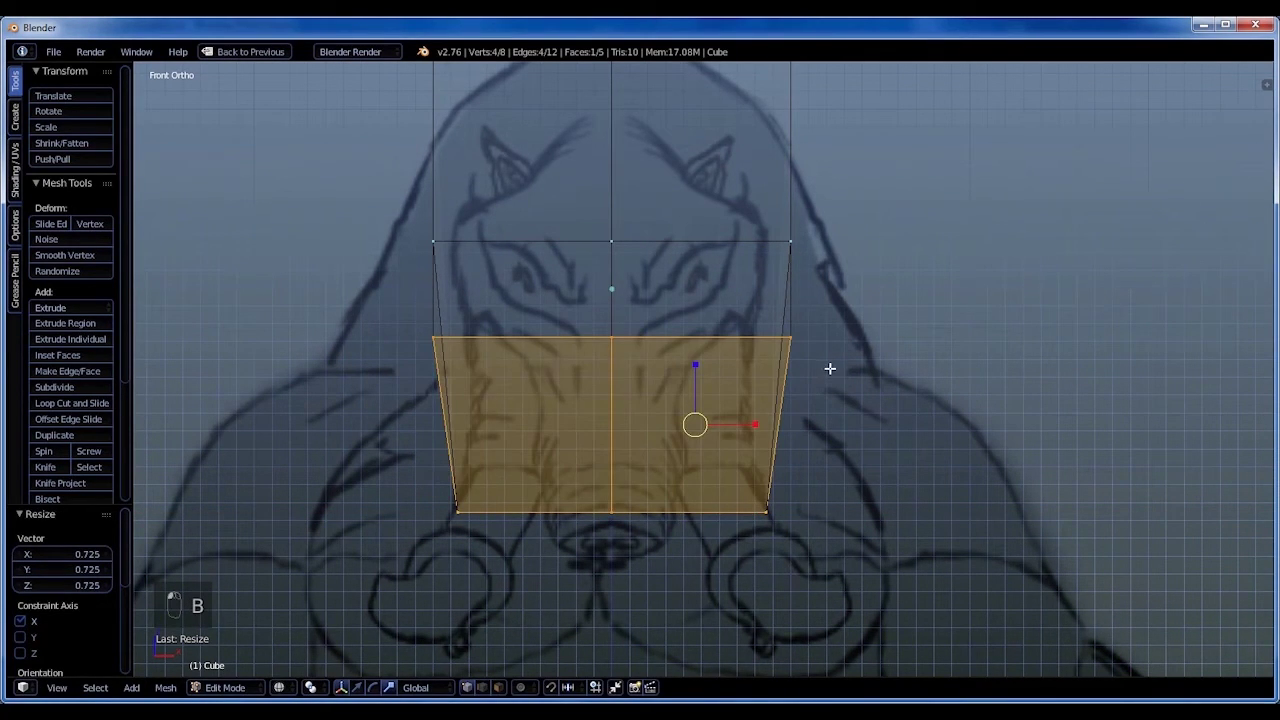
pyautogui.press('a')
pyautogui.press('b')
pyautogui.moveTo(394, 309); pyautogui.dragTo(822, 378)
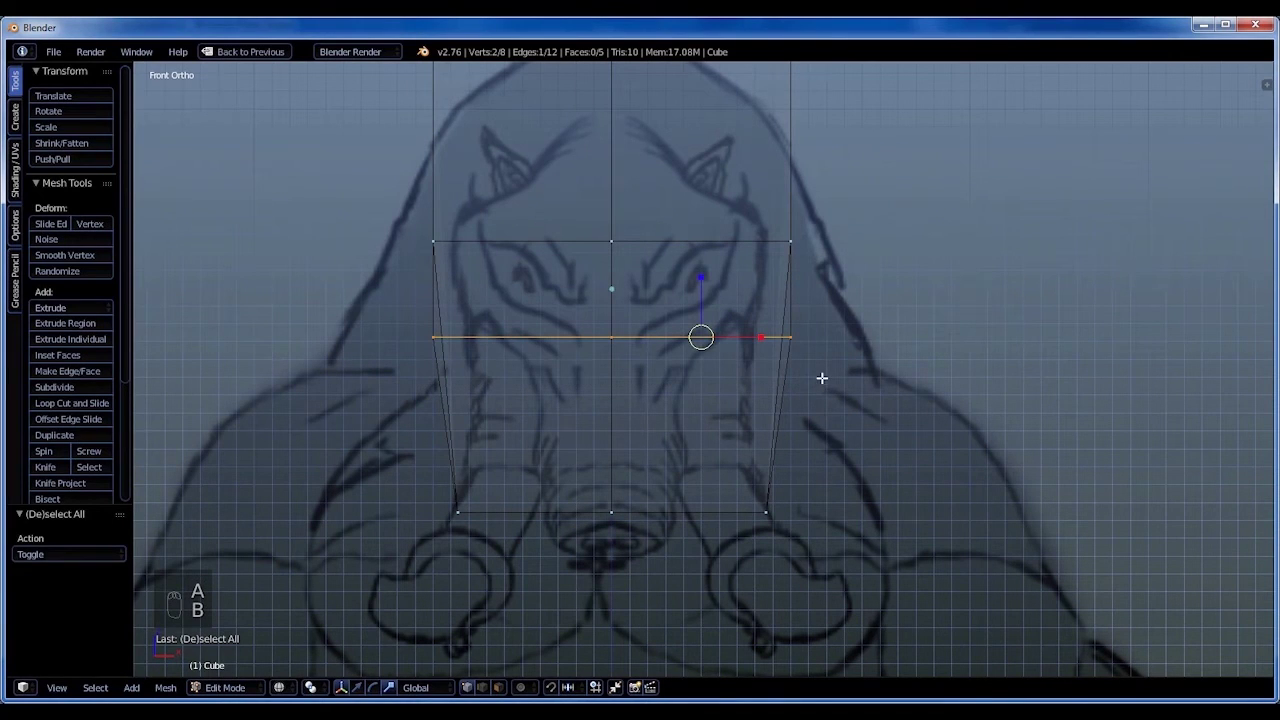
pyautogui.press('s')
pyautogui.press('x')
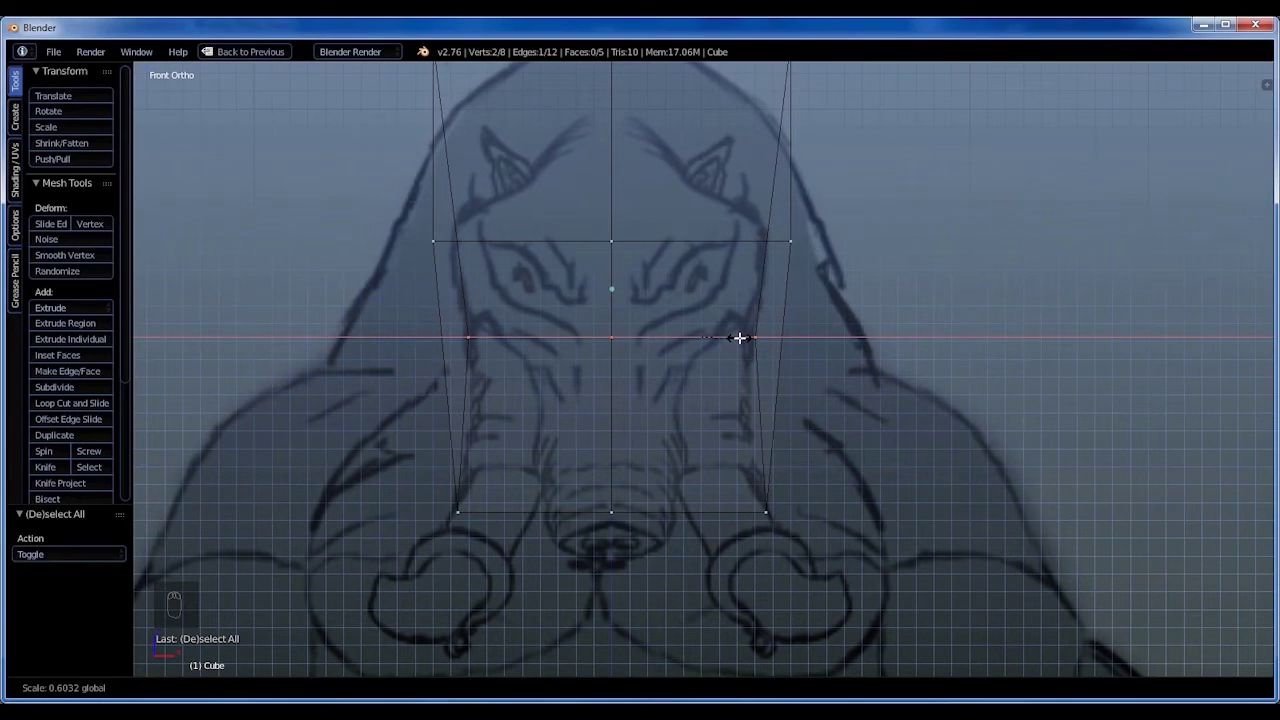
pyautogui.click(739, 338)
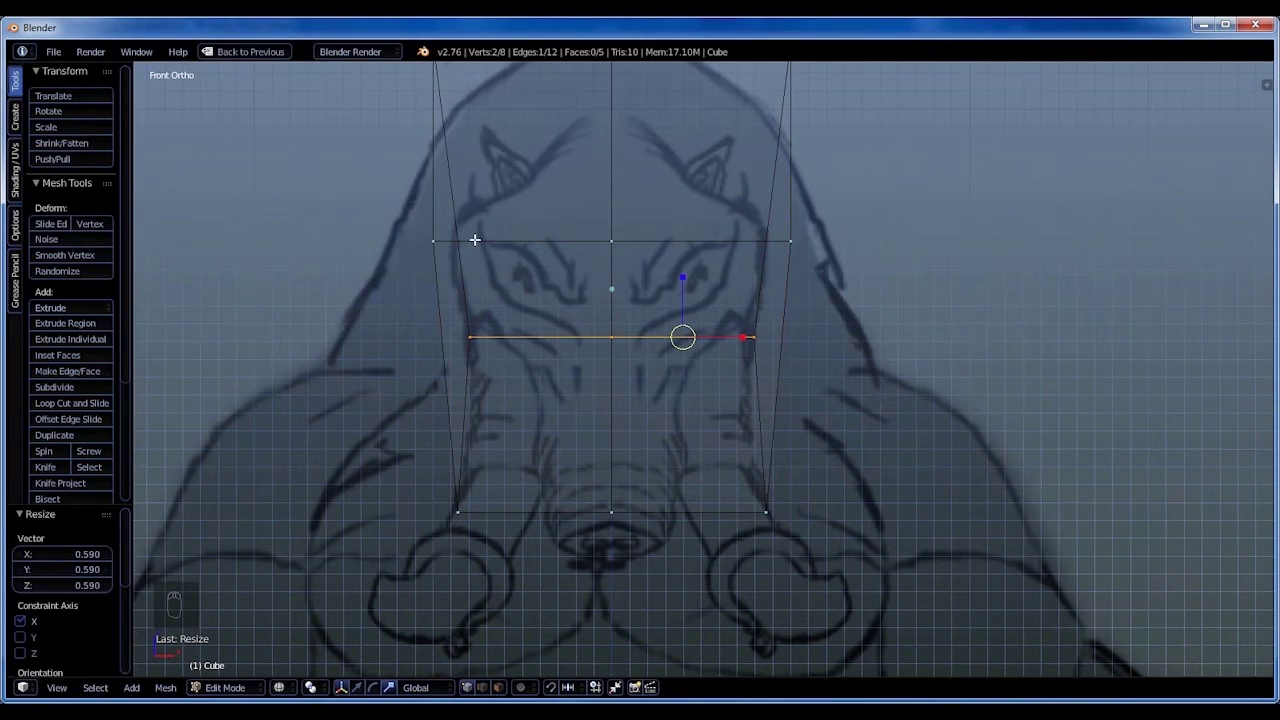
# Select only the vertex row just above the eyes and scale it to 0.721 along X to match the head width.
pyautogui.press('a')
pyautogui.press('b')
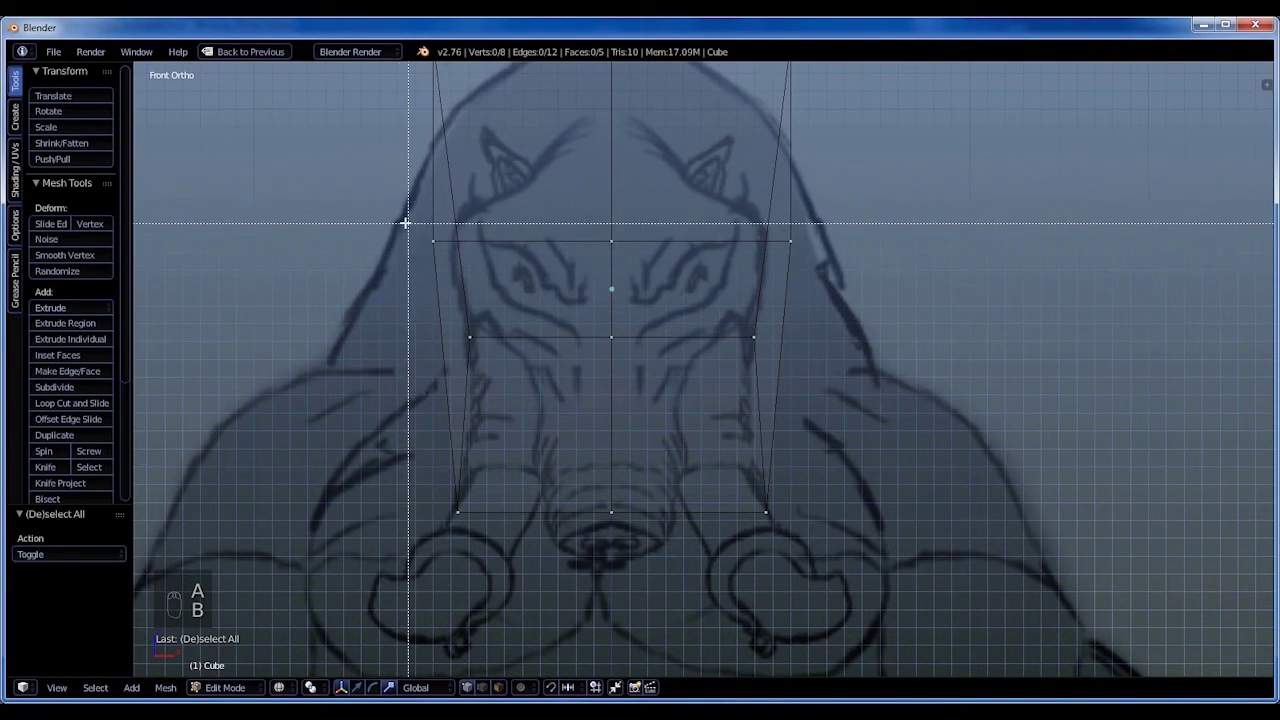
pyautogui.moveTo(400, 222); pyautogui.dragTo(860, 265)
pyautogui.press('s')
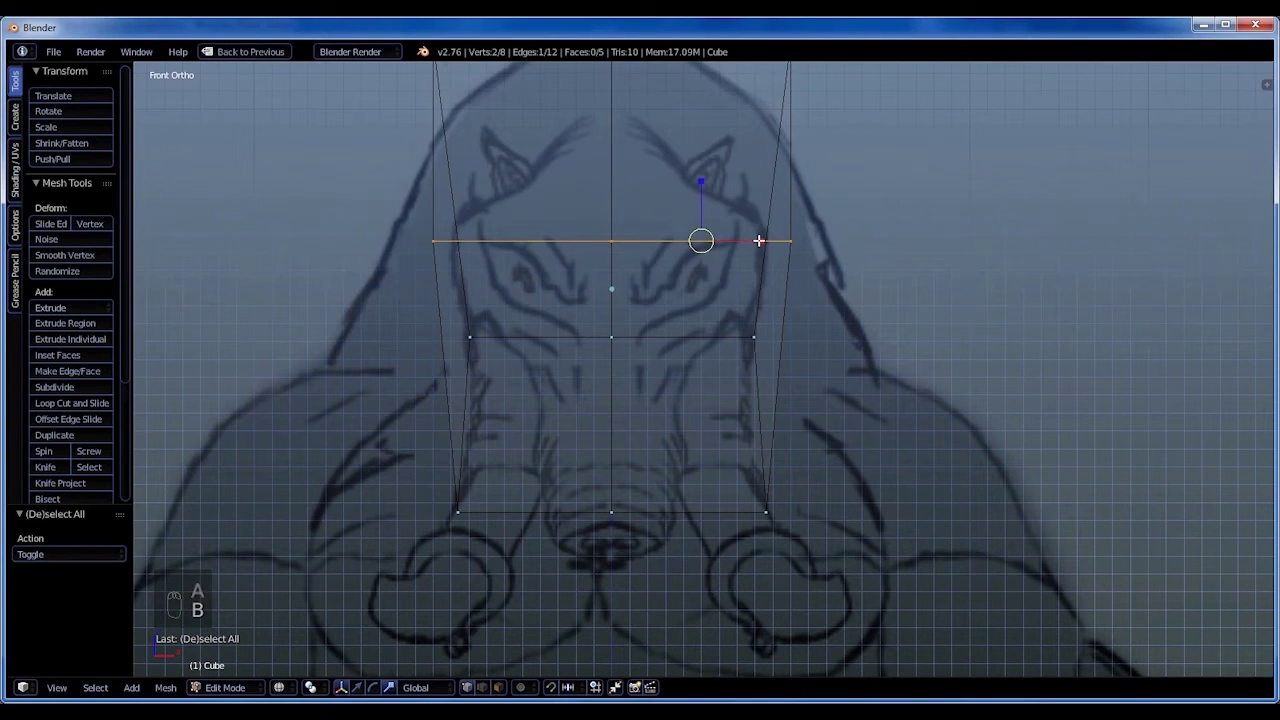
pyautogui.press('x')
pyautogui.click(742, 242)
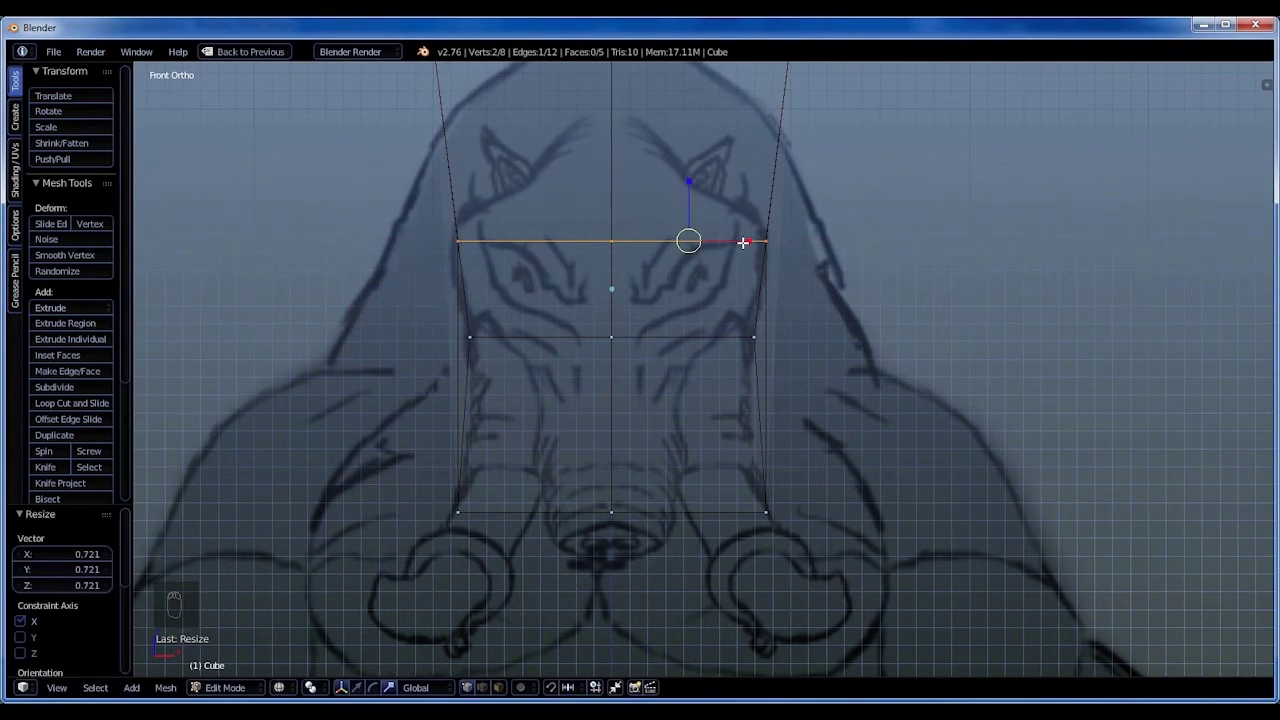
# Select only the topmost vertex row in the front view and scale it to -0.323 along X to fit the crown.
pyautogui.scroll(-2, 776, 232)
pyautogui.keyDown('shift'); pyautogui.moveTo(776, 232); pyautogui.dragTo(786, 302, button='middle'); pyautogui.keyUp('shift')
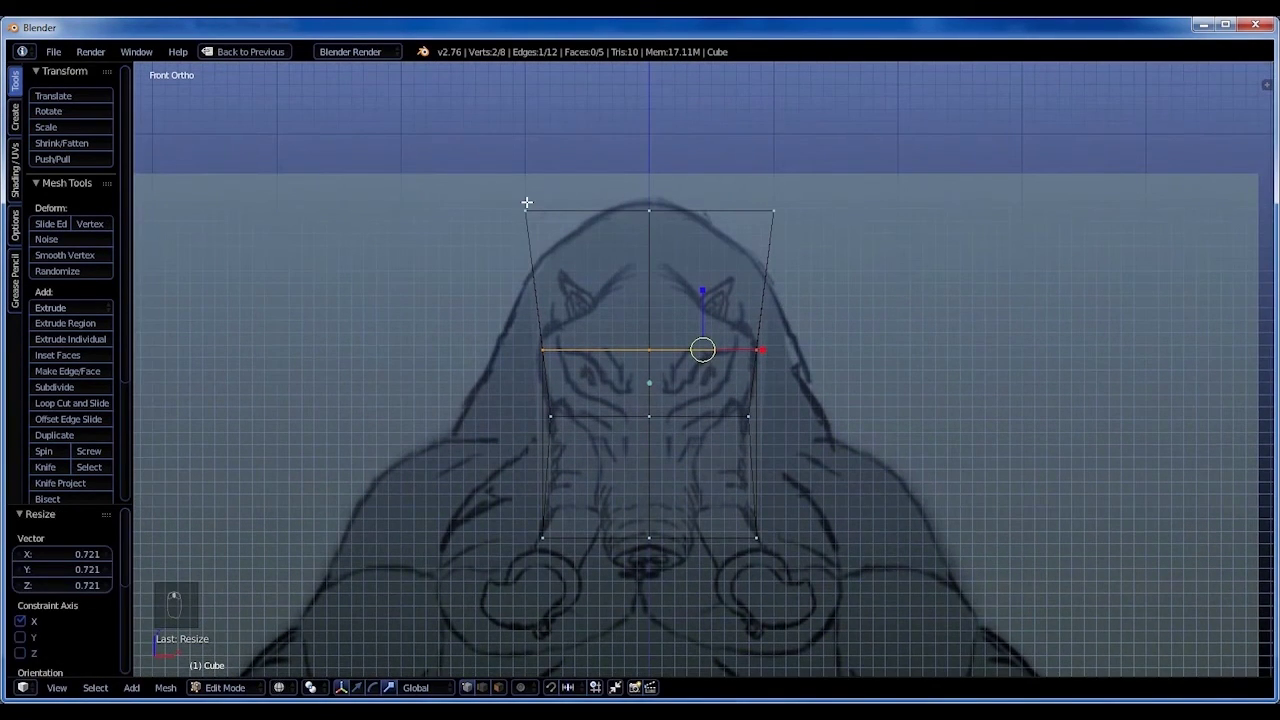
pyautogui.press('a')
pyautogui.press('b')
pyautogui.moveTo(487, 180); pyautogui.dragTo(835, 263)
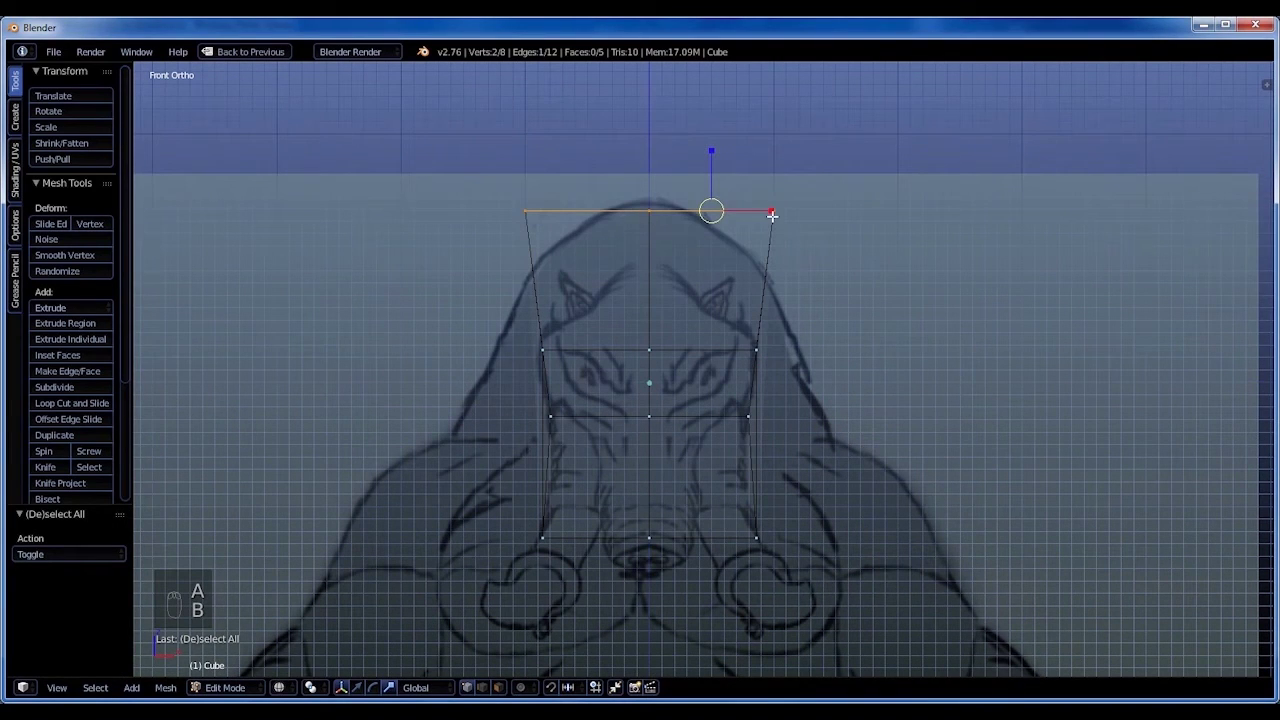
pyautogui.press('s')
pyautogui.press('x')
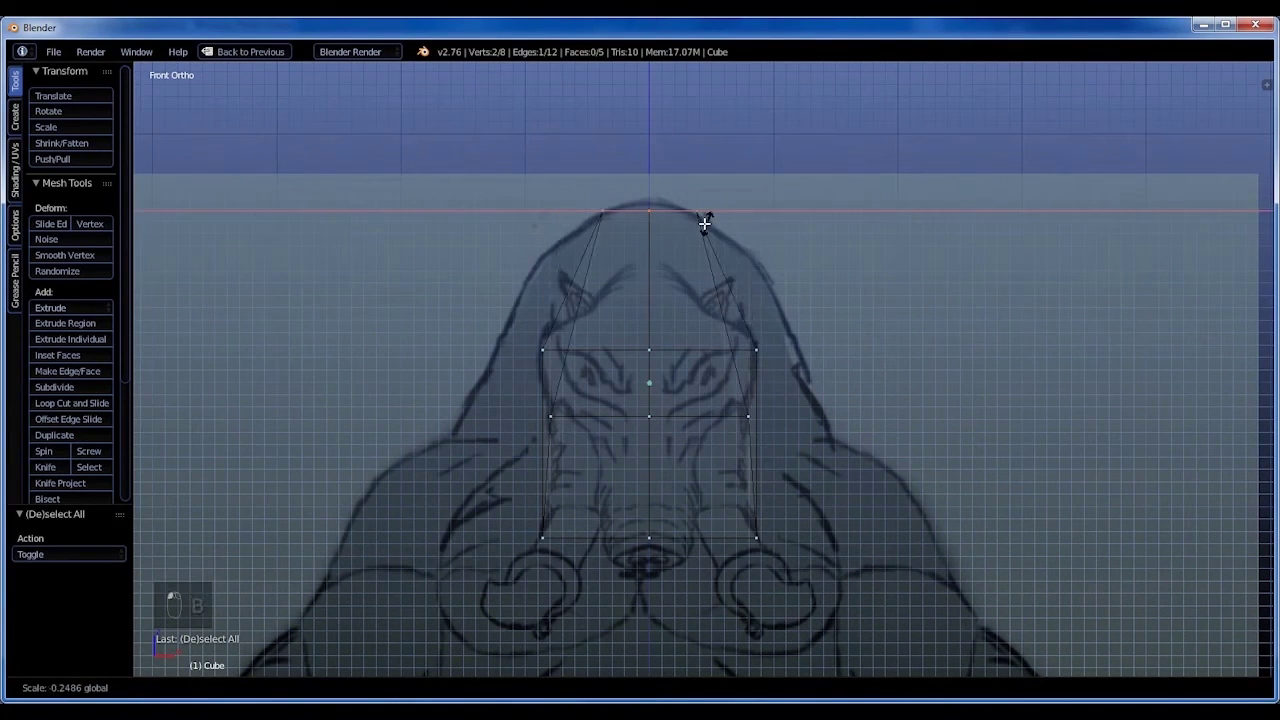
pyautogui.click(699, 224)
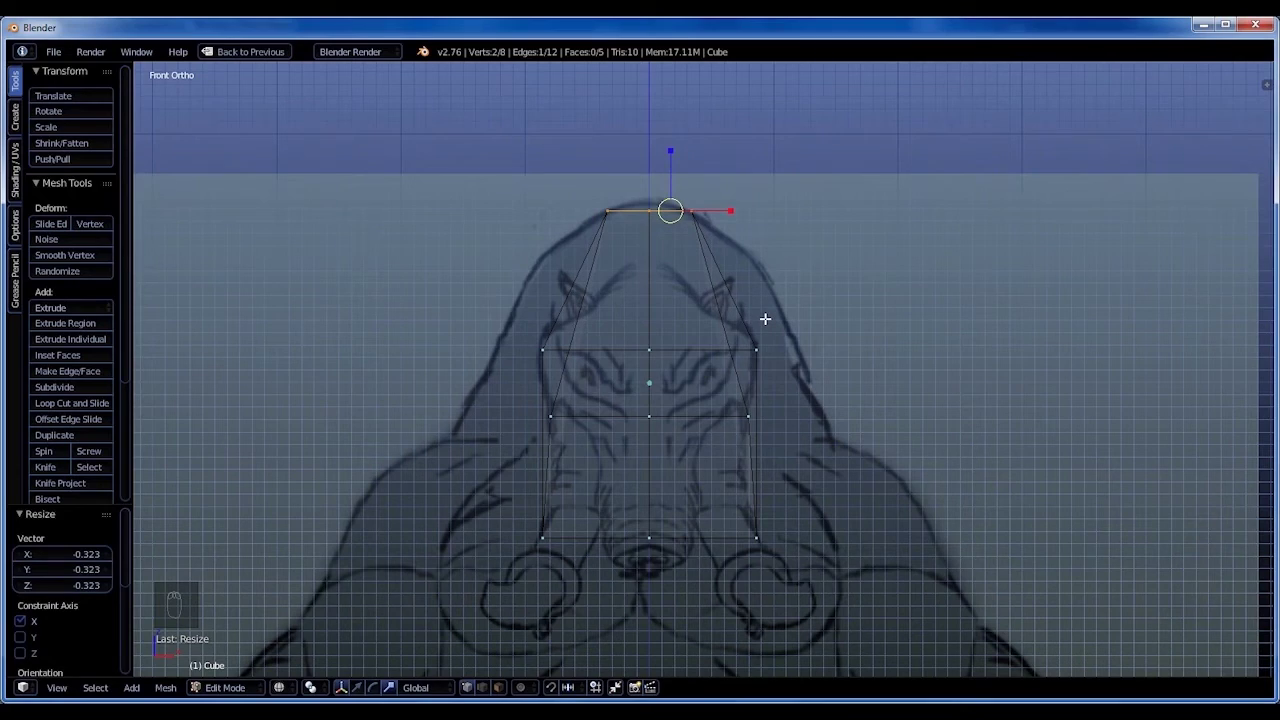
# Add a centred loop cut across the middle of the head mesh in the enlarged side view.
pyautogui.hotkey('ctrl', 'Up')
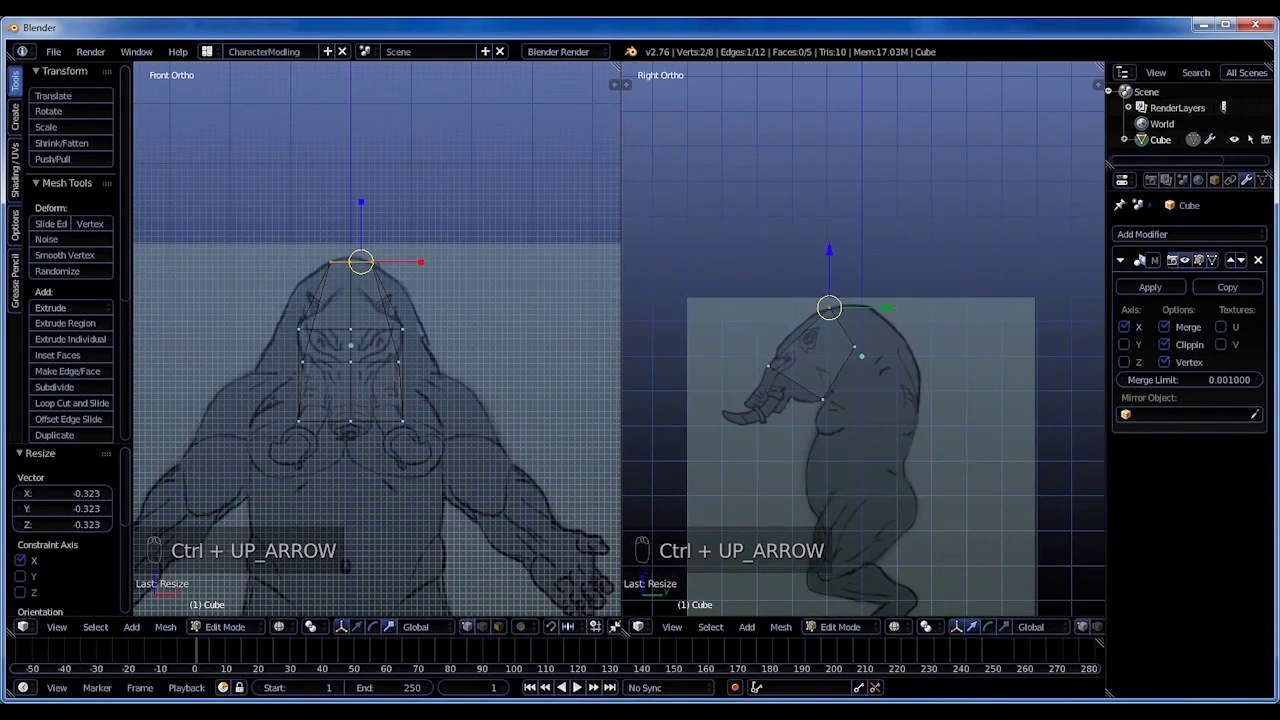
pyautogui.scroll(3, 859, 433)
pyautogui.keyDown('shift'); pyautogui.moveTo(859, 433); pyautogui.dragTo(937, 367, button='middle'); pyautogui.keyUp('shift')
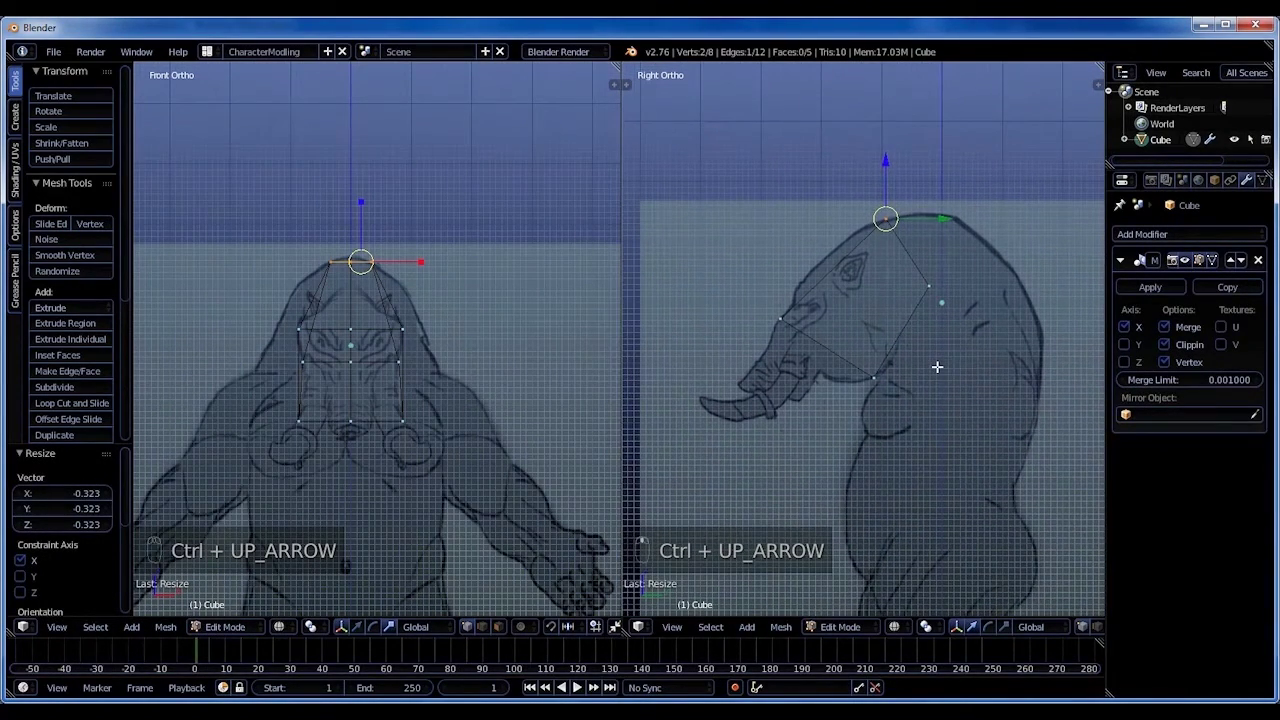
pyautogui.hotkey('ctrl', 'Up')
pyautogui.hotkey('ctrl', 'r')
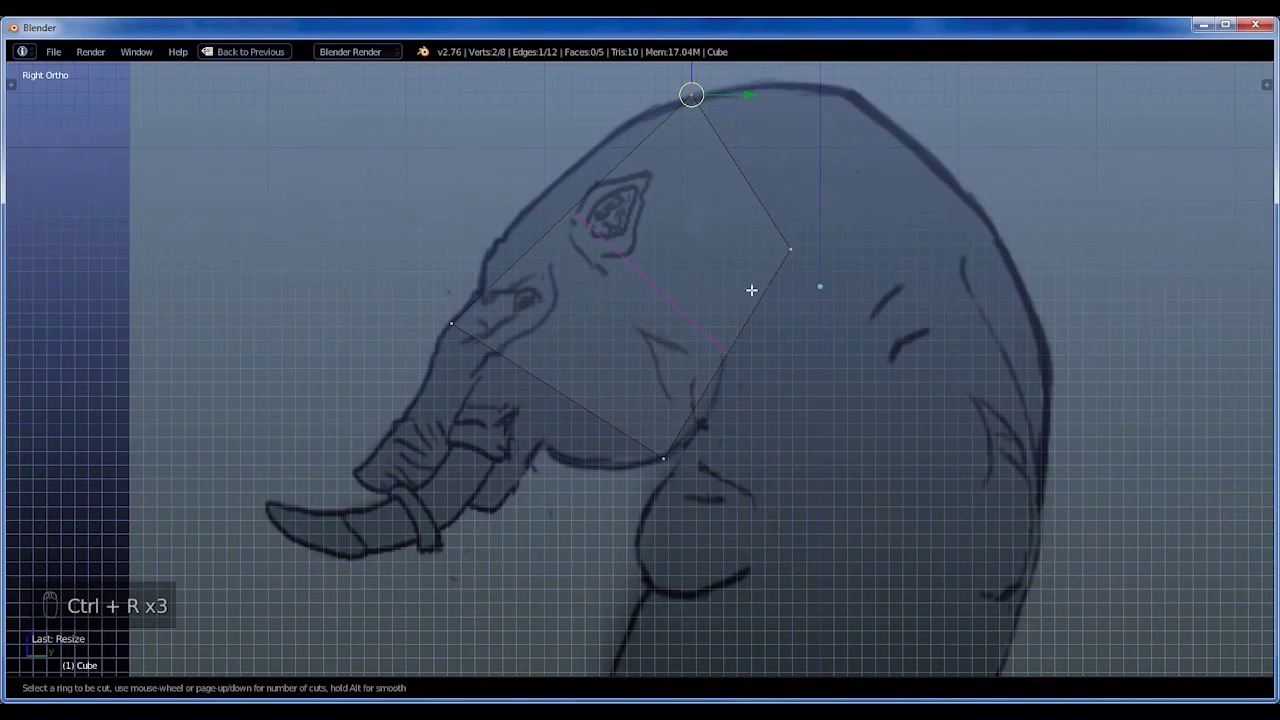
pyautogui.click(722, 294)
pyautogui.rightClick(722, 295)
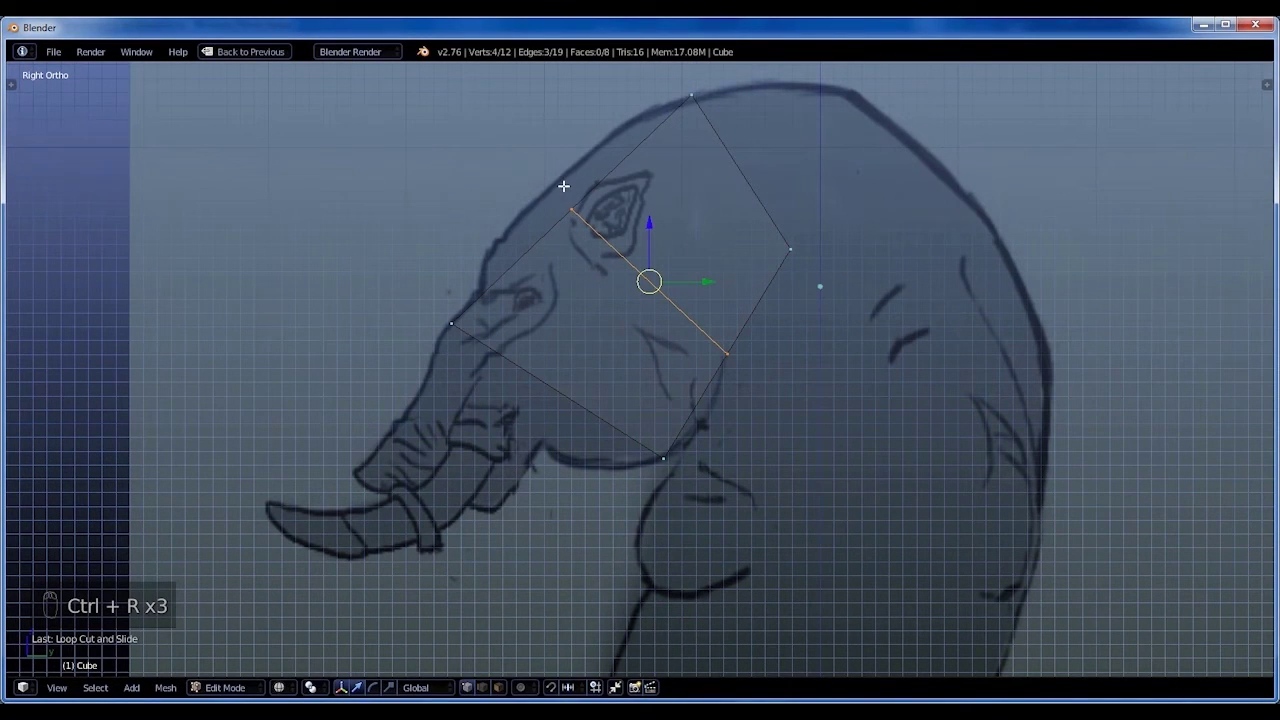
# Select only the new loop's front vertex pair and move it forward along Y onto the forehead outline.
pyautogui.press('b')
pyautogui.moveTo(532, 172); pyautogui.dragTo(600, 230)
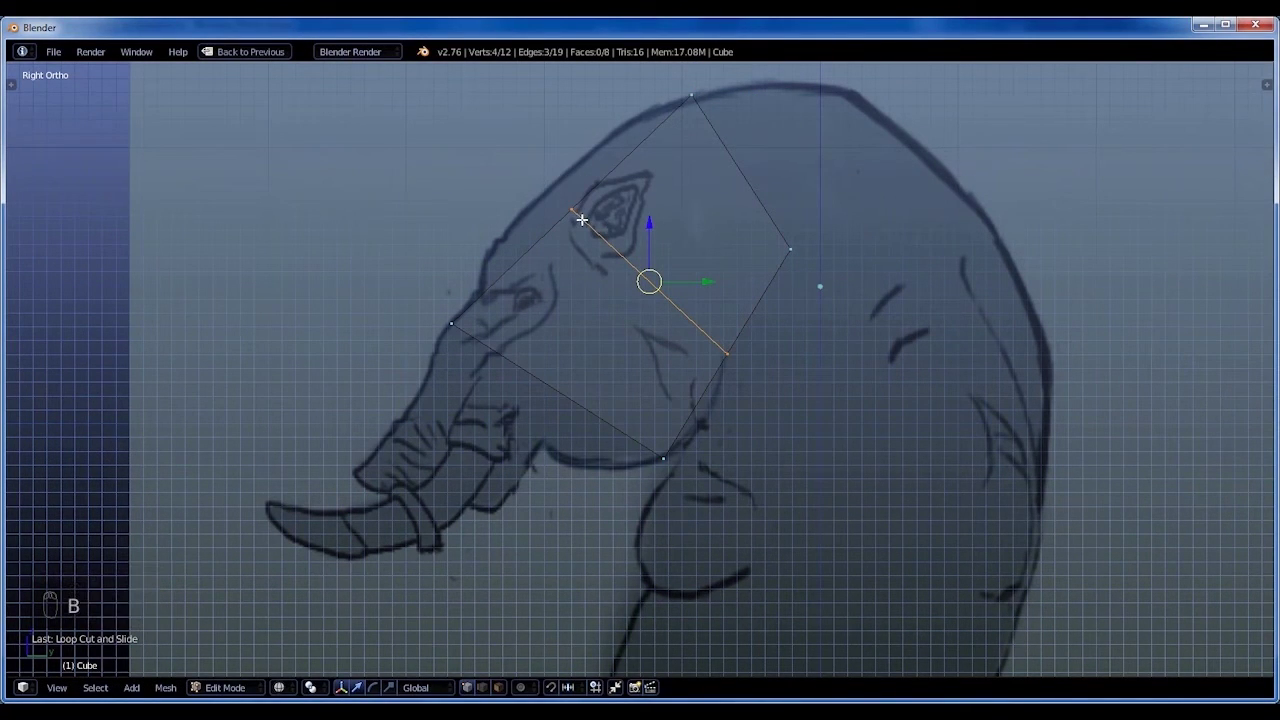
pyautogui.press('a')
pyautogui.press('b')
pyautogui.moveTo(534, 195); pyautogui.dragTo(595, 228)
pyautogui.moveTo(571, 210)
pyautogui.mouseDown(button='right')
pyautogui.moveTo(625, 208)
pyautogui.moveTo(579, 193)
pyautogui.mouseUp(button='right')
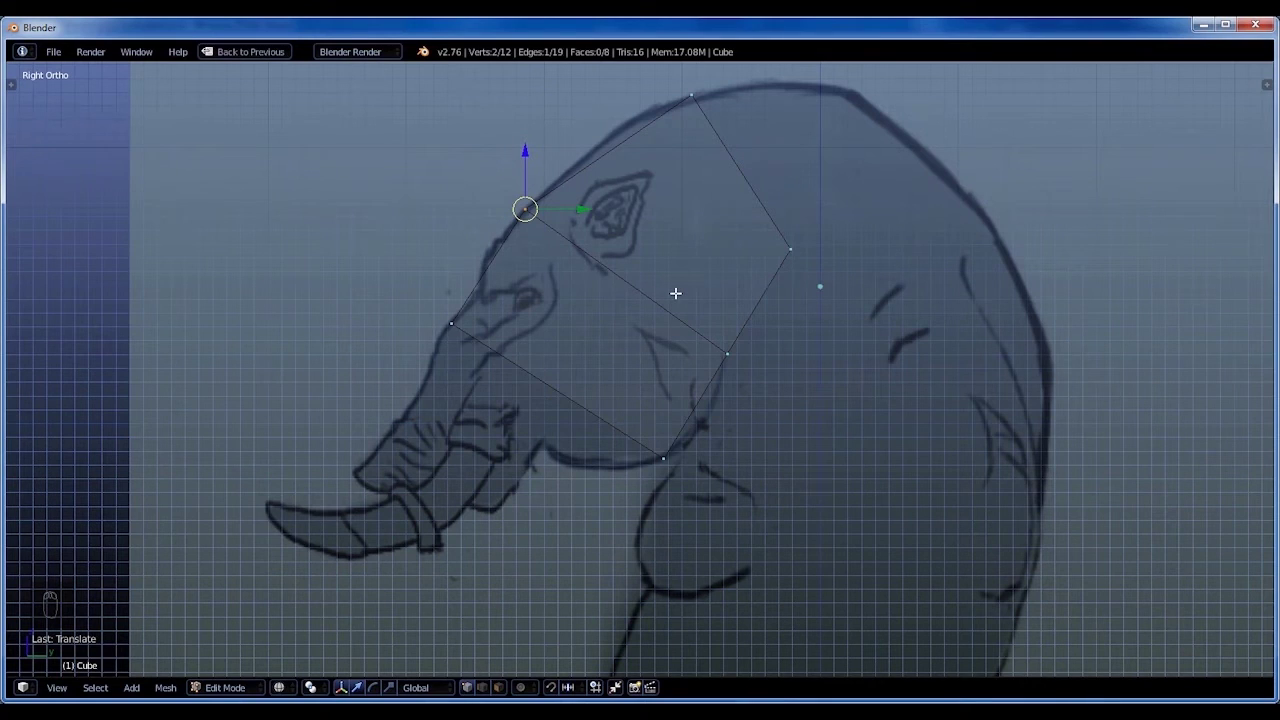
# Add a loop cut across the upper head section and move its front vertex pair -0.0985 along Y onto the outline.
pyautogui.hotkey('ctrl', 'r')
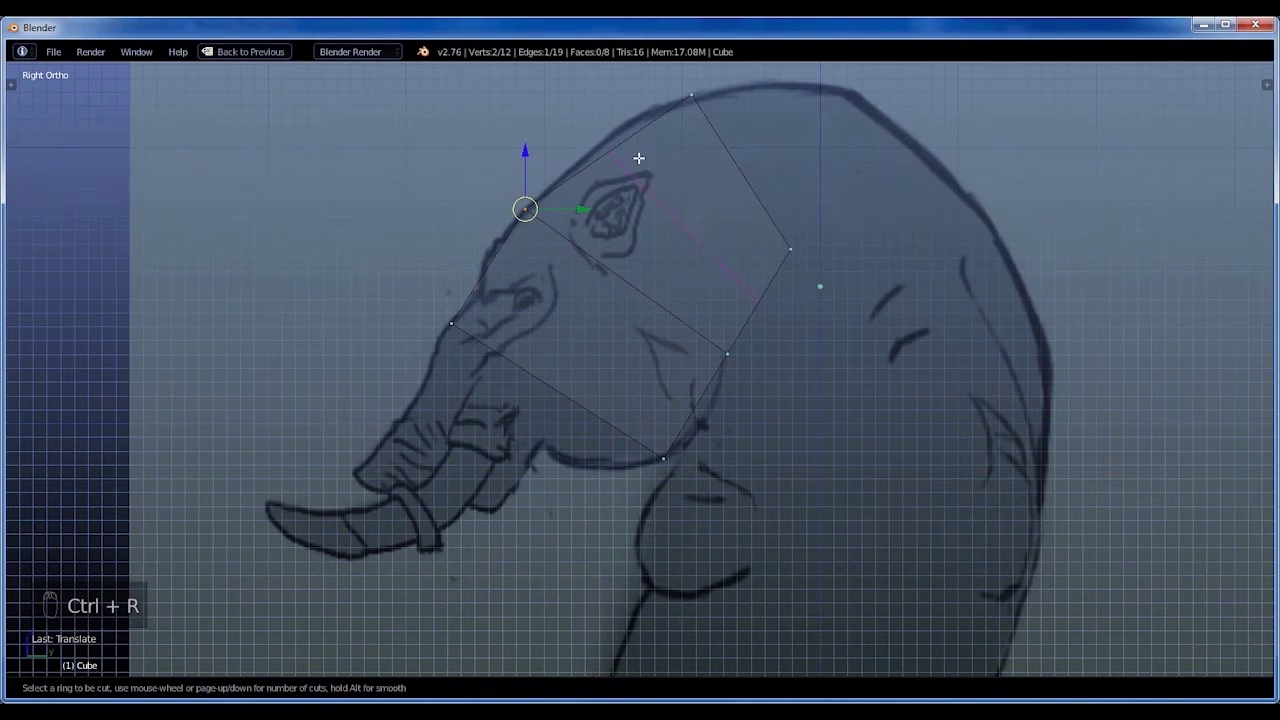
pyautogui.click(639, 157)
pyautogui.click(640, 160)
pyautogui.press('a')
pyautogui.press('b')
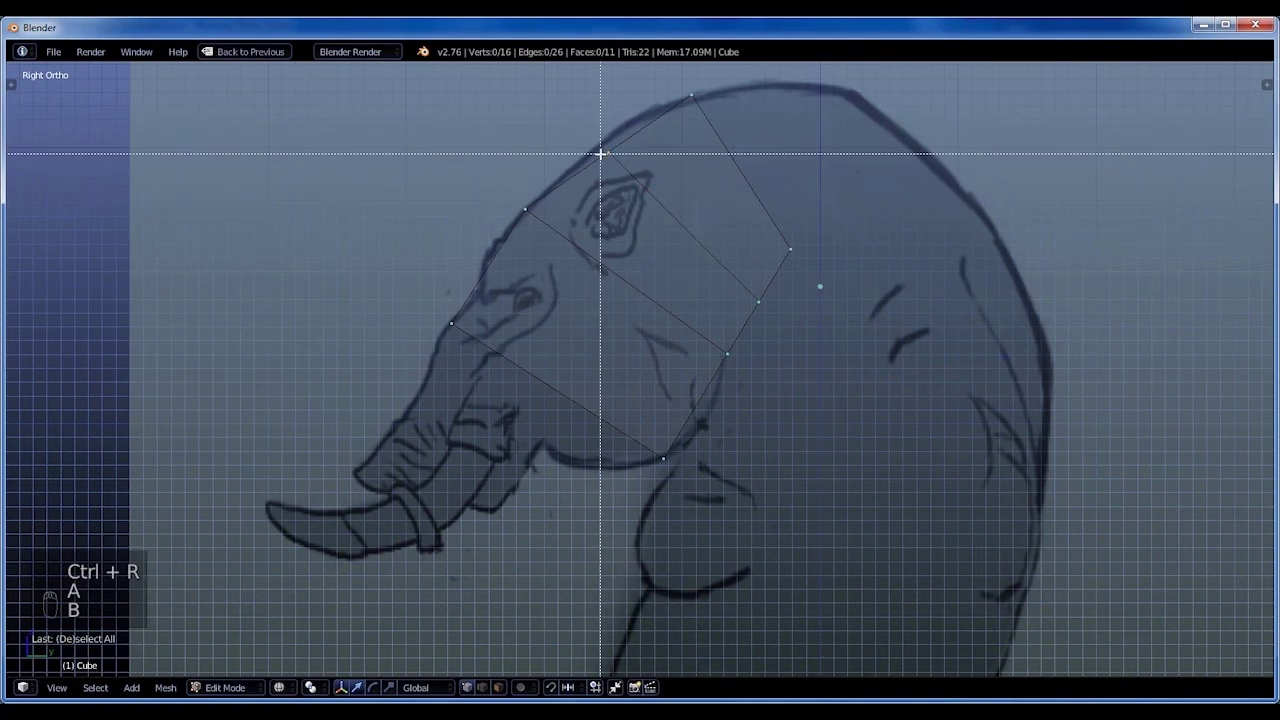
pyautogui.moveTo(563, 123); pyautogui.dragTo(654, 177)
pyautogui.press('g')
pyautogui.press('y')
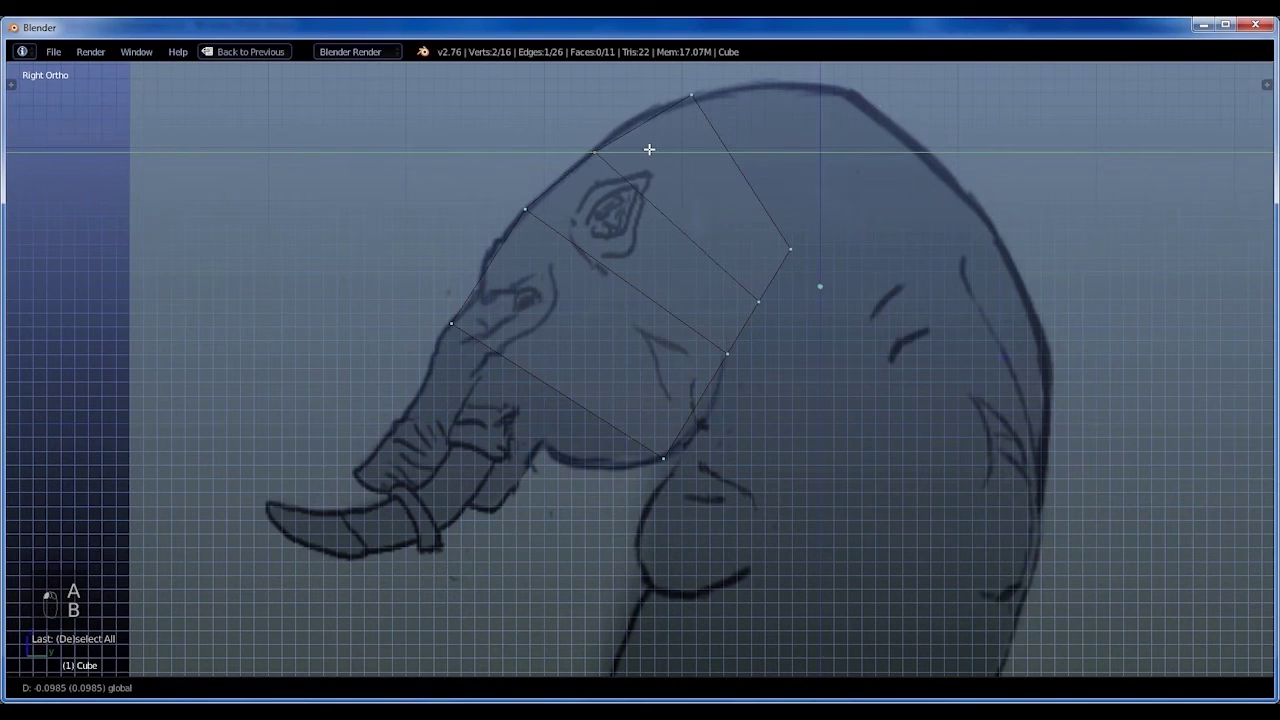
pyautogui.click(649, 149)
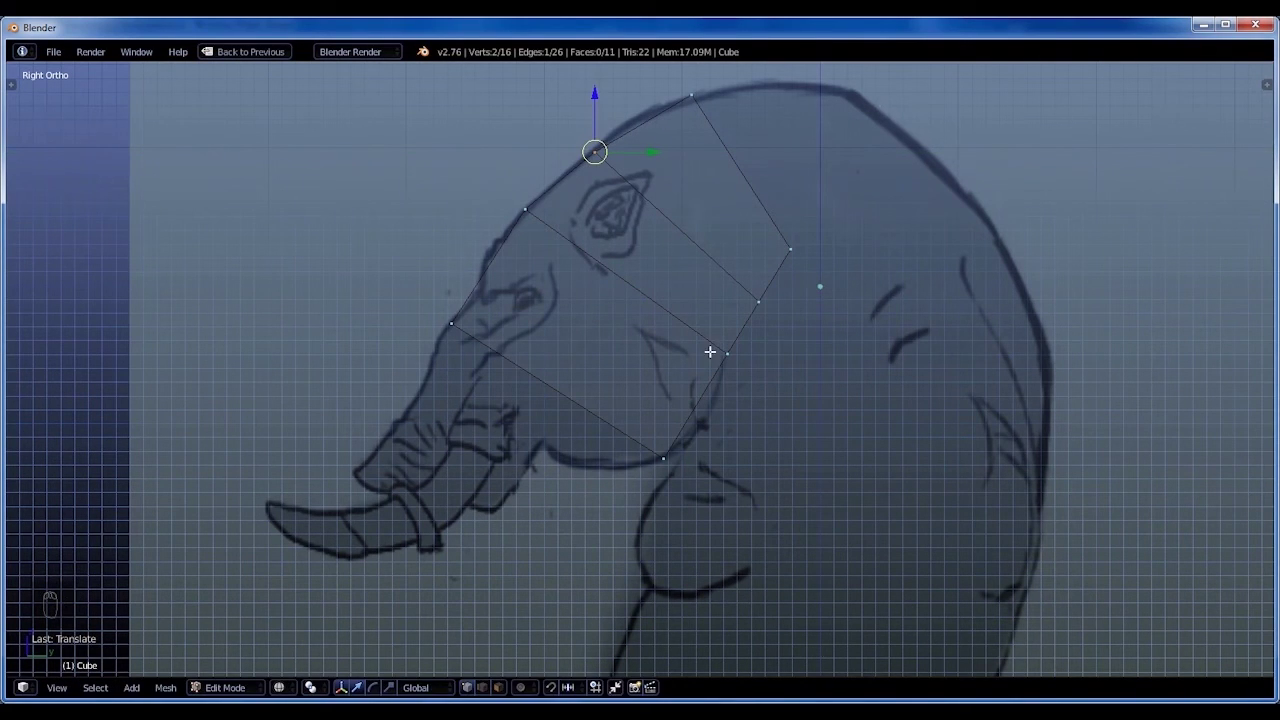
# Add a centred loop cut across the lower head section and move its rear vertex pair backward along Y onto the jaw outline.
pyautogui.hotkey('ctrl', 'r')
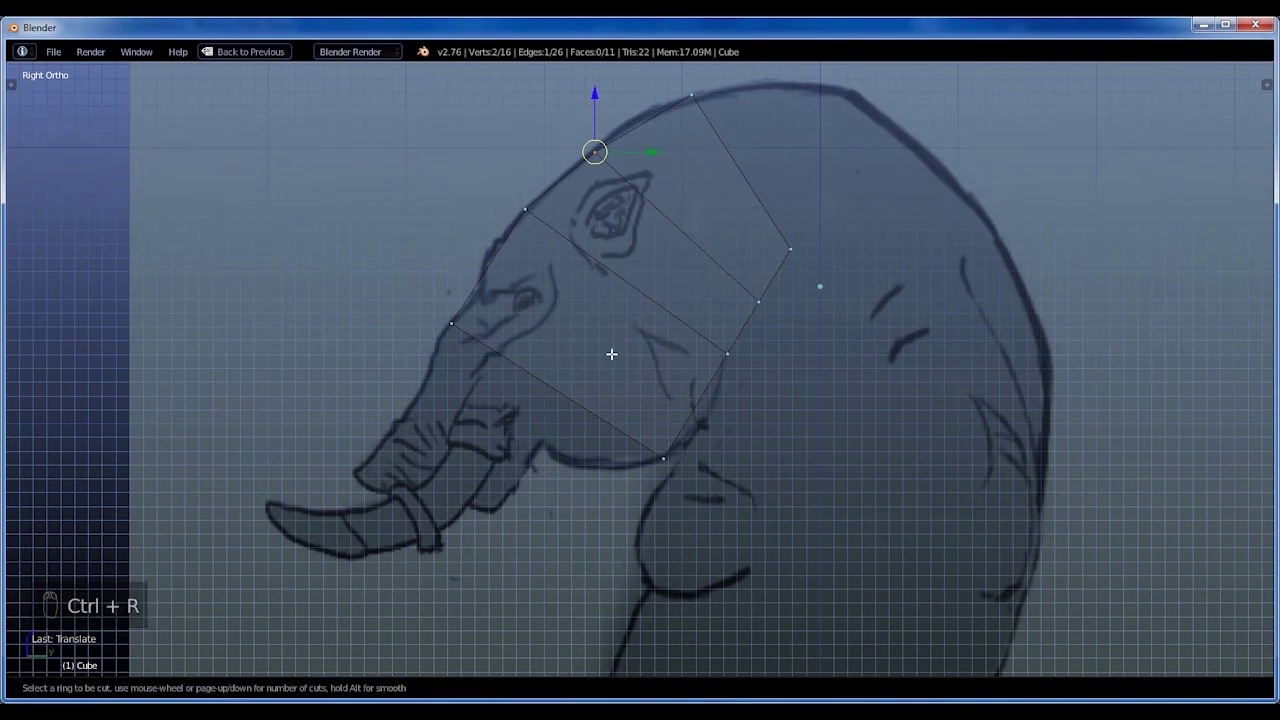
pyautogui.click(526, 267)
pyautogui.rightClick(526, 267)
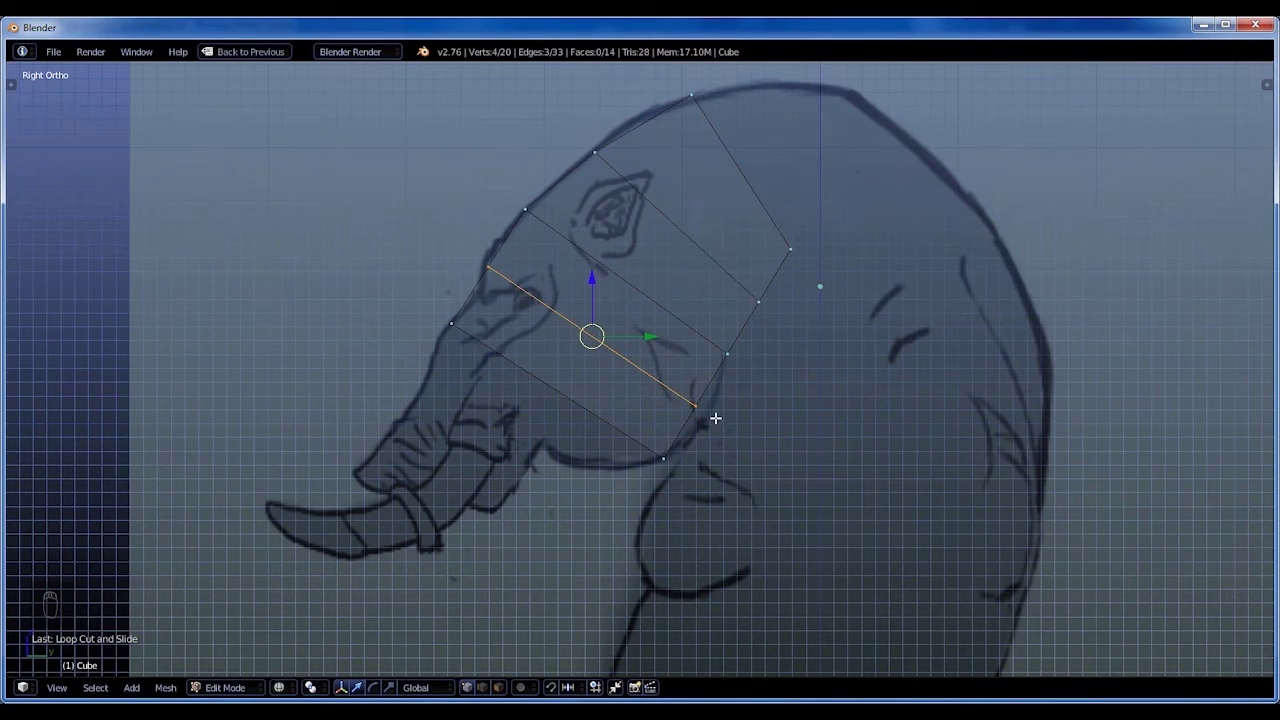
pyautogui.press('a')
pyautogui.hotkey('ctrl', 'b')
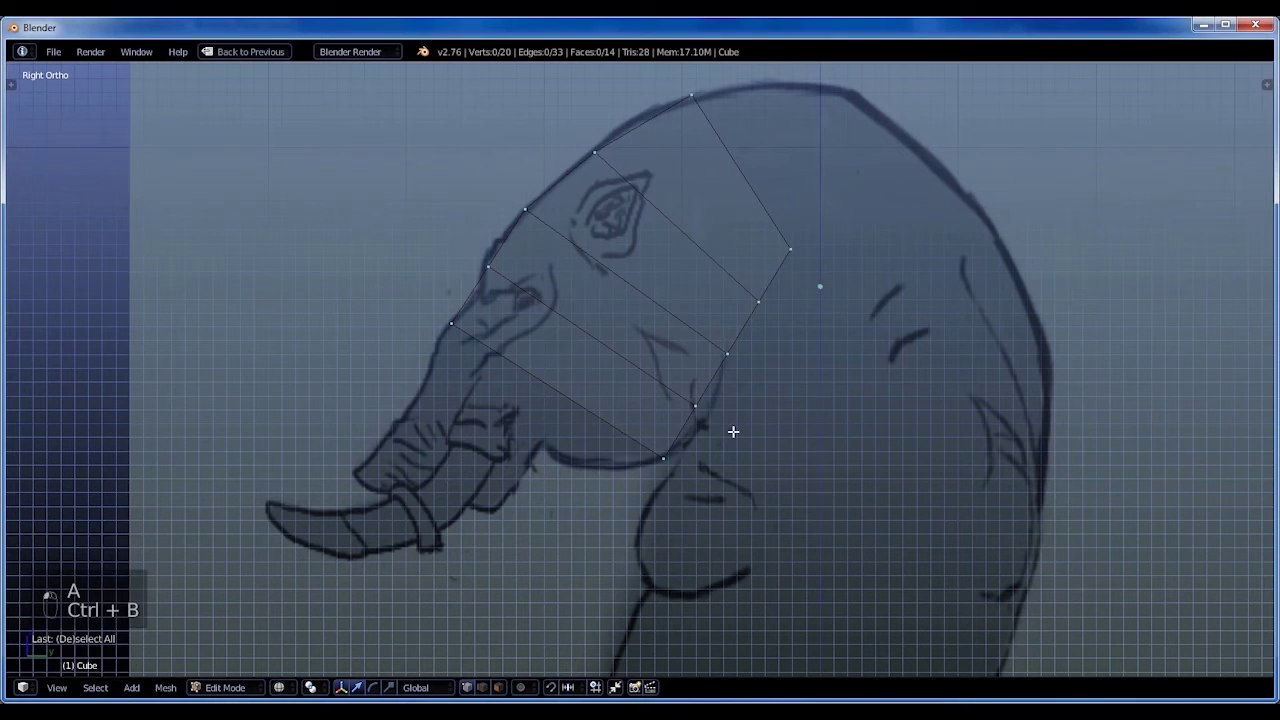
pyautogui.press('b')
pyautogui.moveTo(733, 431); pyautogui.dragTo(672, 392)
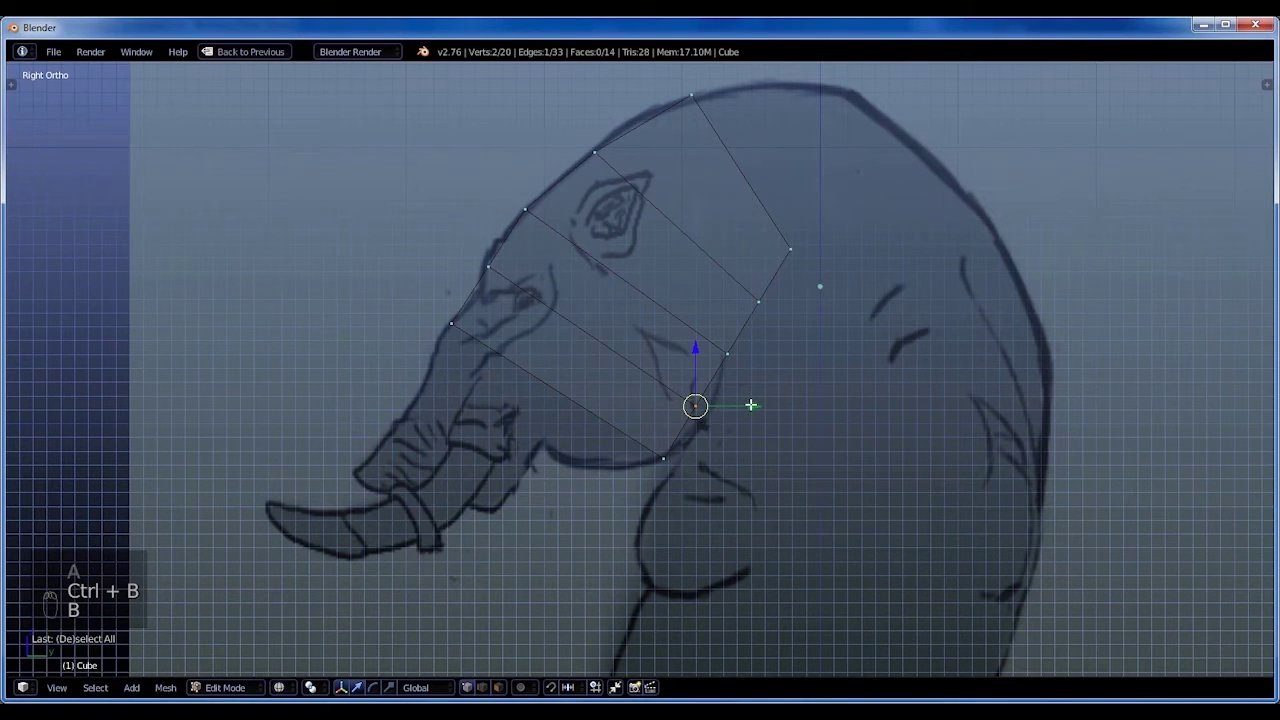
pyautogui.moveTo(750, 406); pyautogui.dragTo(766, 408)
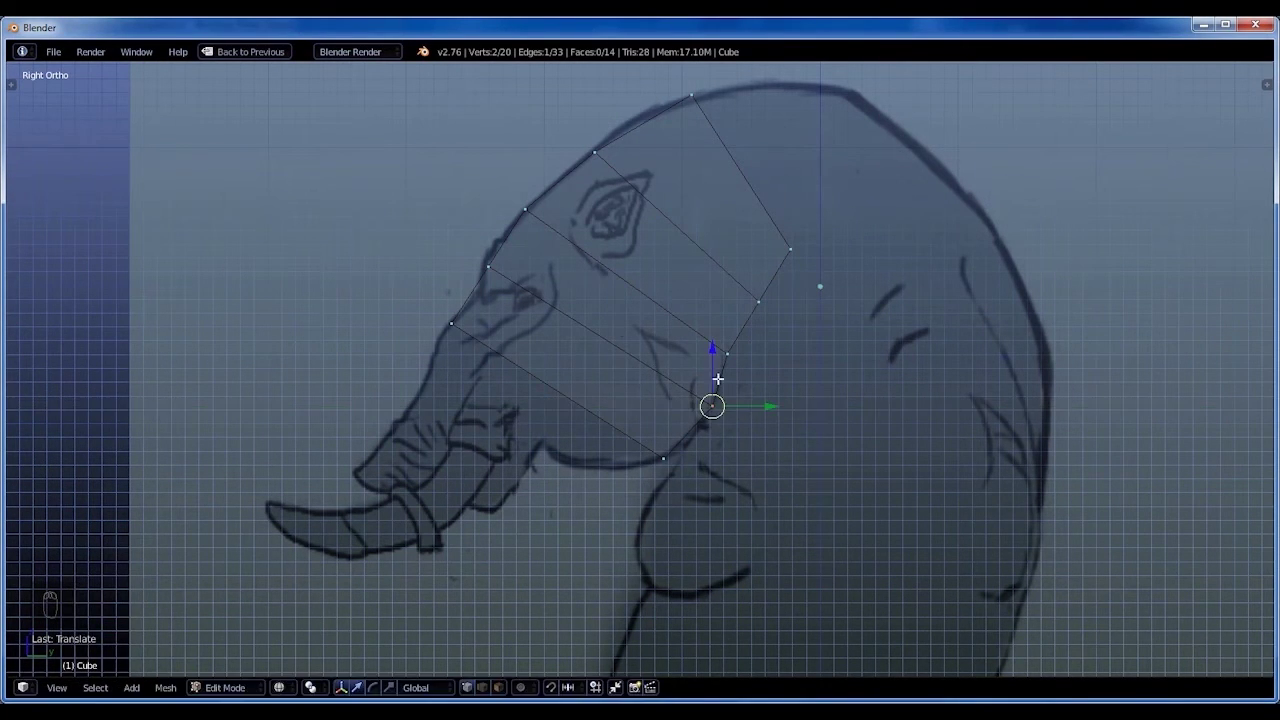
# Select only the lower loop's front vertex pair above the eye and move it -0.0406 along Y to the brow outline.
pyautogui.rightClick(479, 260)
pyautogui.press('a')
pyautogui.press('b')
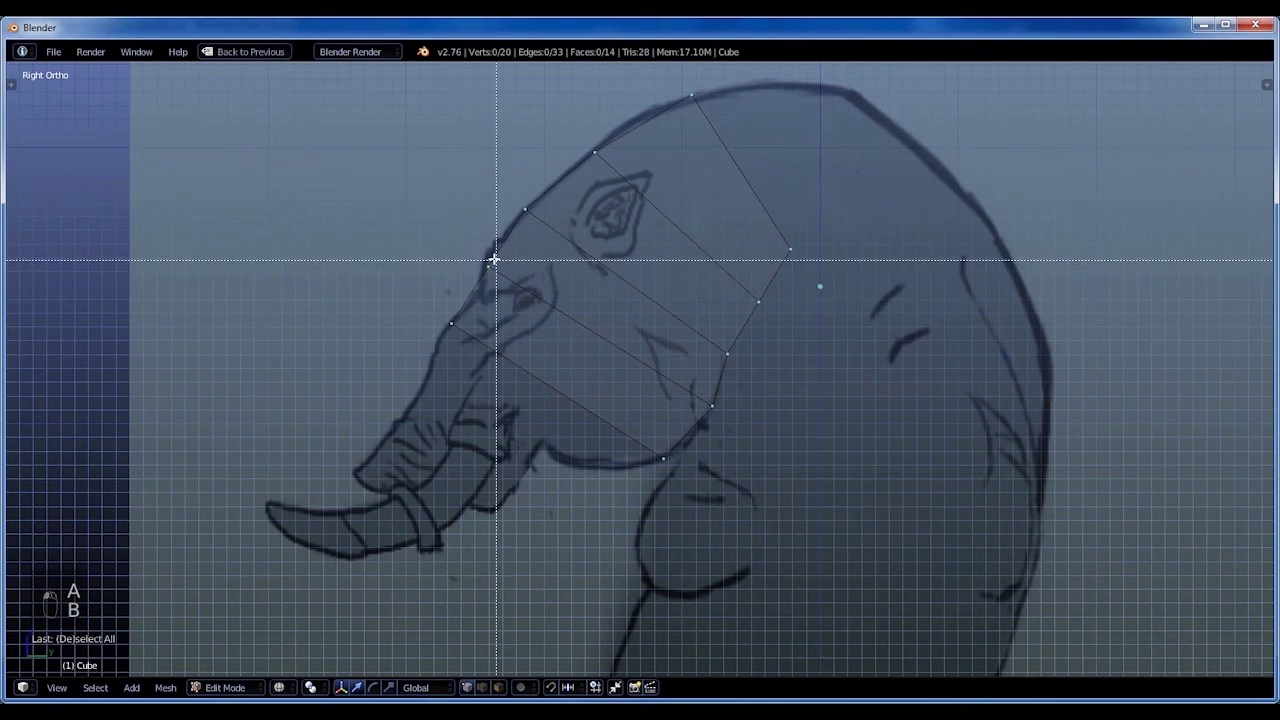
pyautogui.moveTo(471, 249); pyautogui.dragTo(518, 282)
pyautogui.press('g')
pyautogui.press('y')
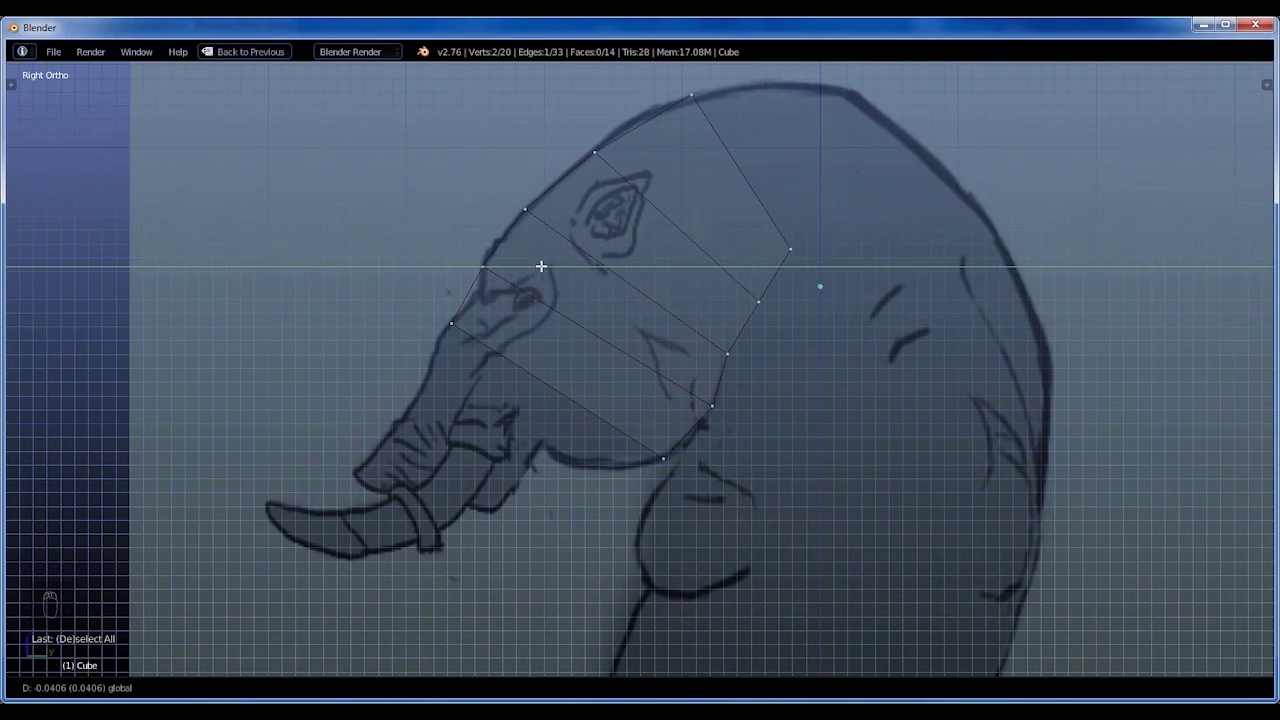
pyautogui.click(541, 266)
# Move the lowest front vertex pair backward along Y and raise it 0.116 along Z onto the snout outline.
pyautogui.press('a')
pyautogui.press('b')
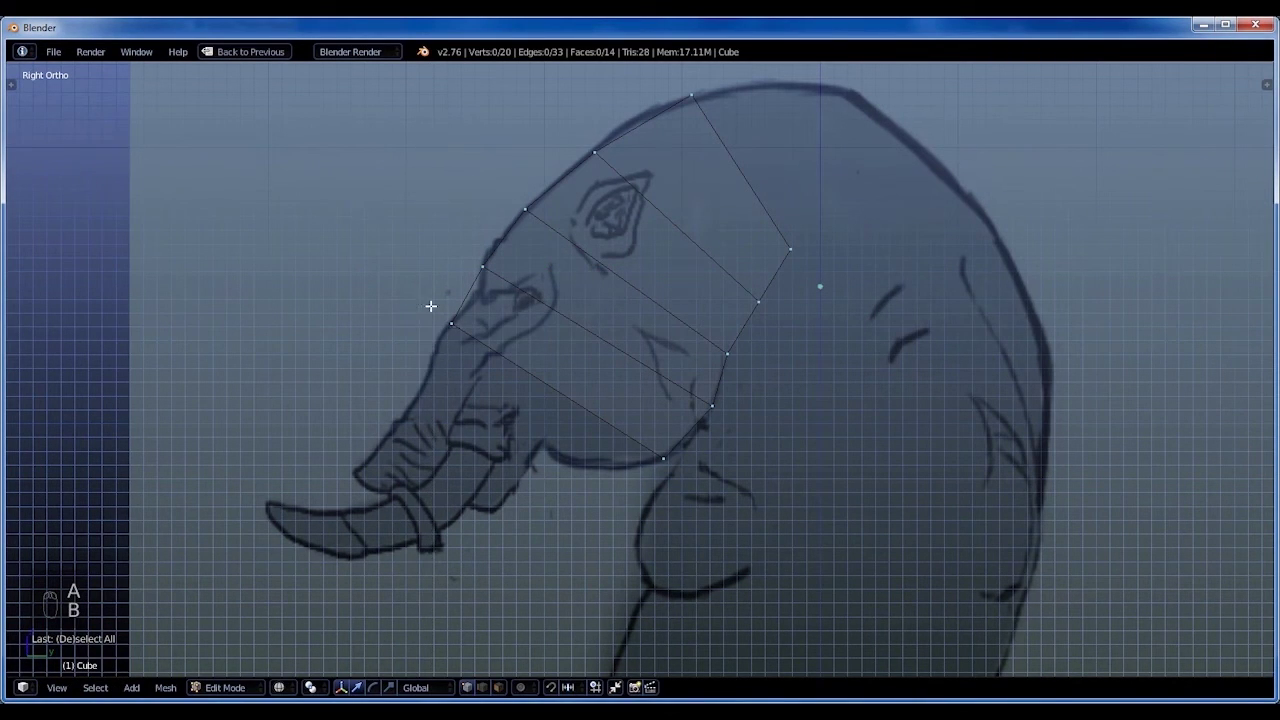
pyautogui.moveTo(429, 300); pyautogui.dragTo(478, 343)
pyautogui.press('g')
pyautogui.press('y')
pyautogui.click(525, 317)
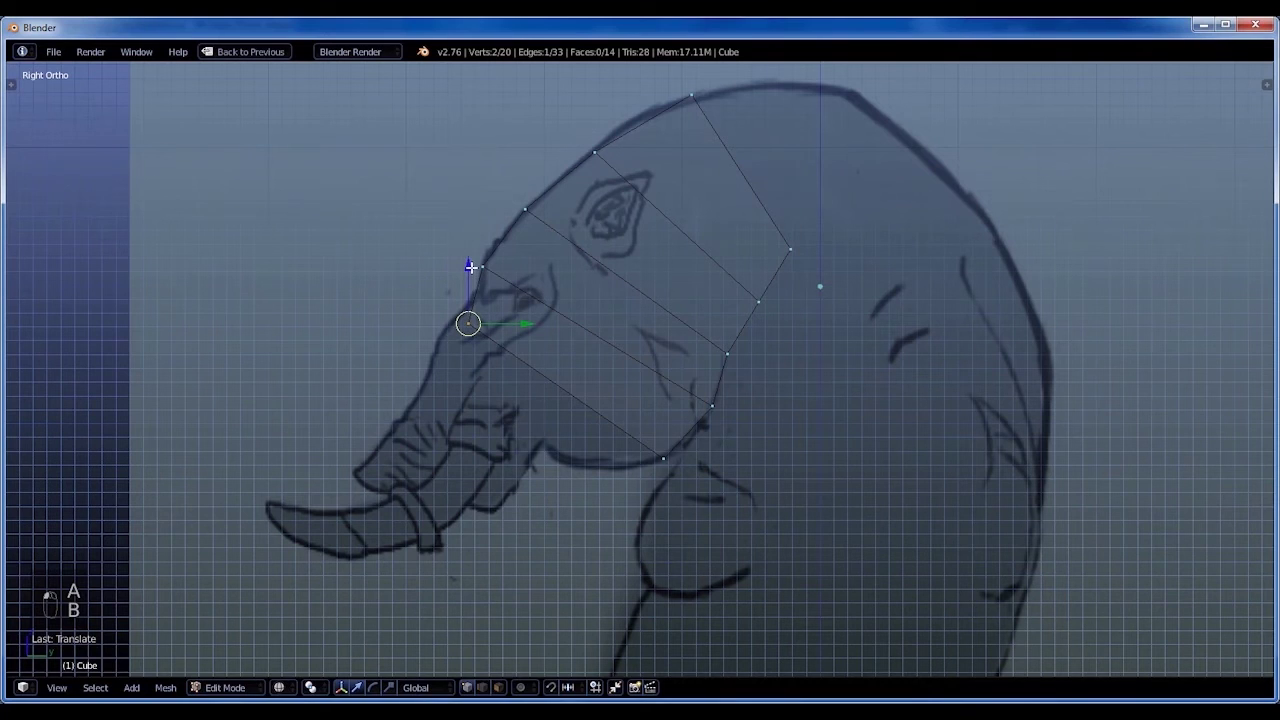
pyautogui.press('g')
pyautogui.press('z')
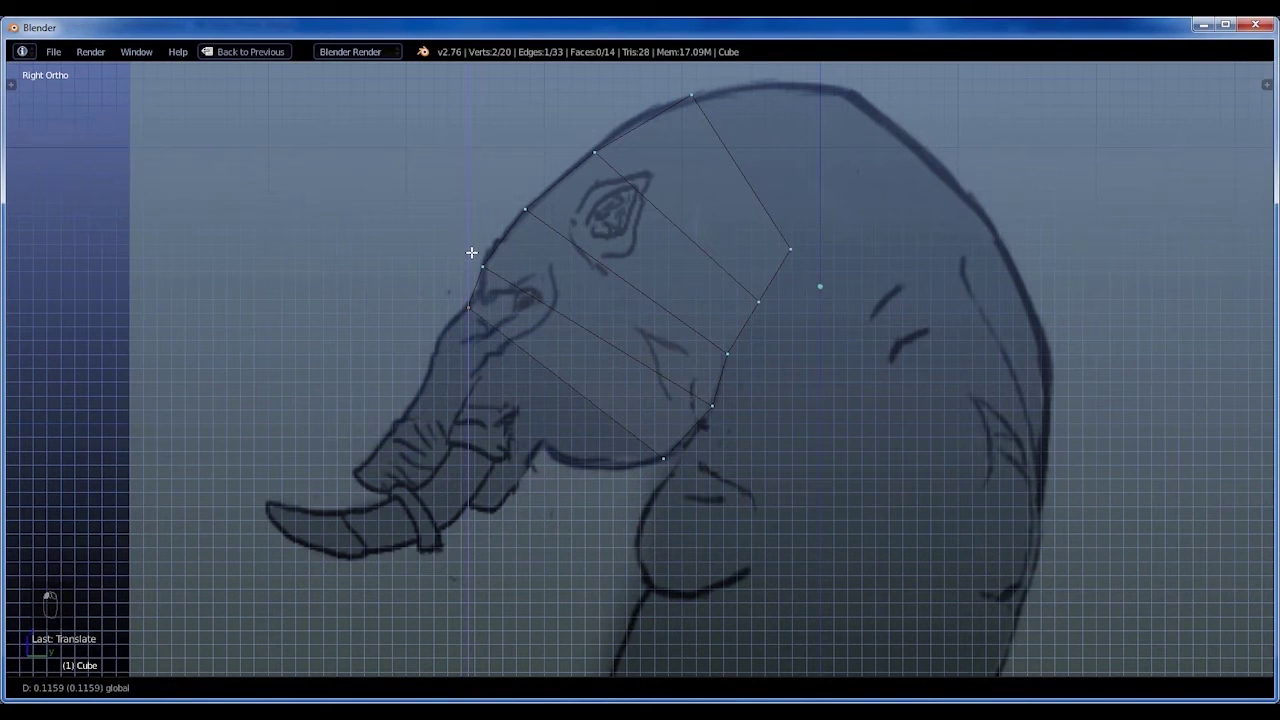
pyautogui.click(471, 252)
# Leave the maximized side view and restore the layout with the front and right views side by side.
pyautogui.scroll(-3, 654, 389)
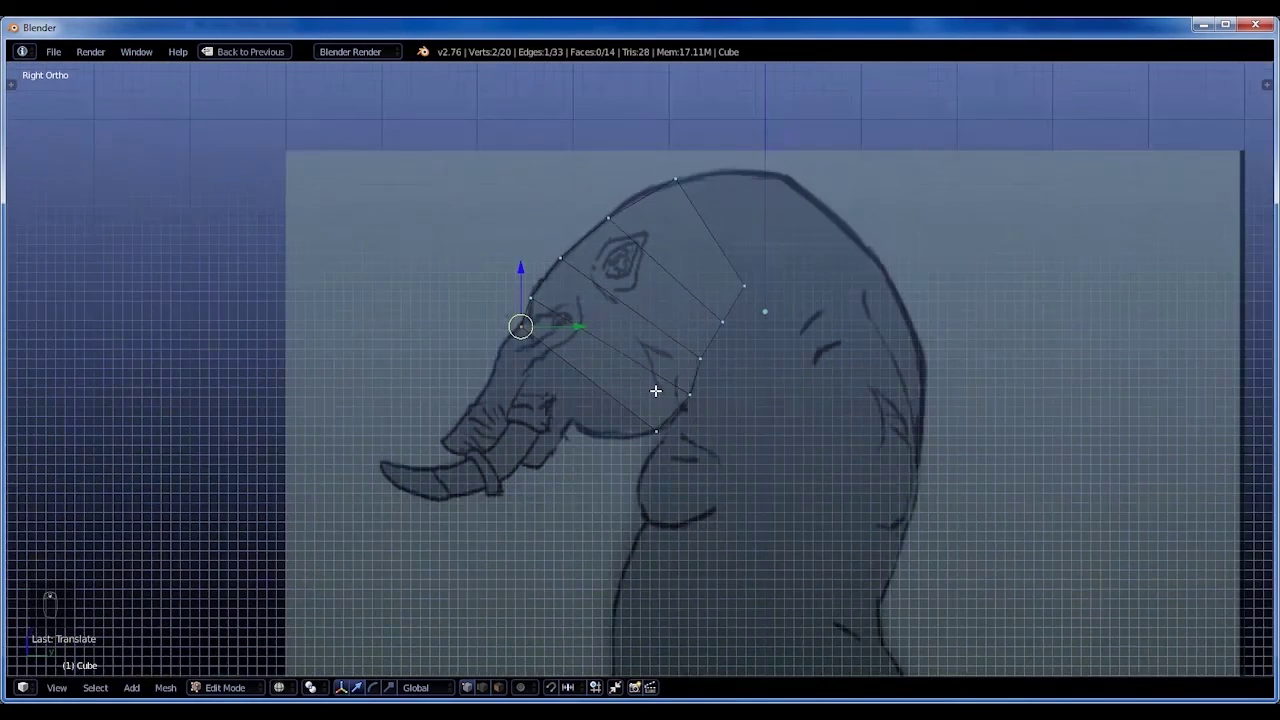
pyautogui.scroll(3, 655, 390)
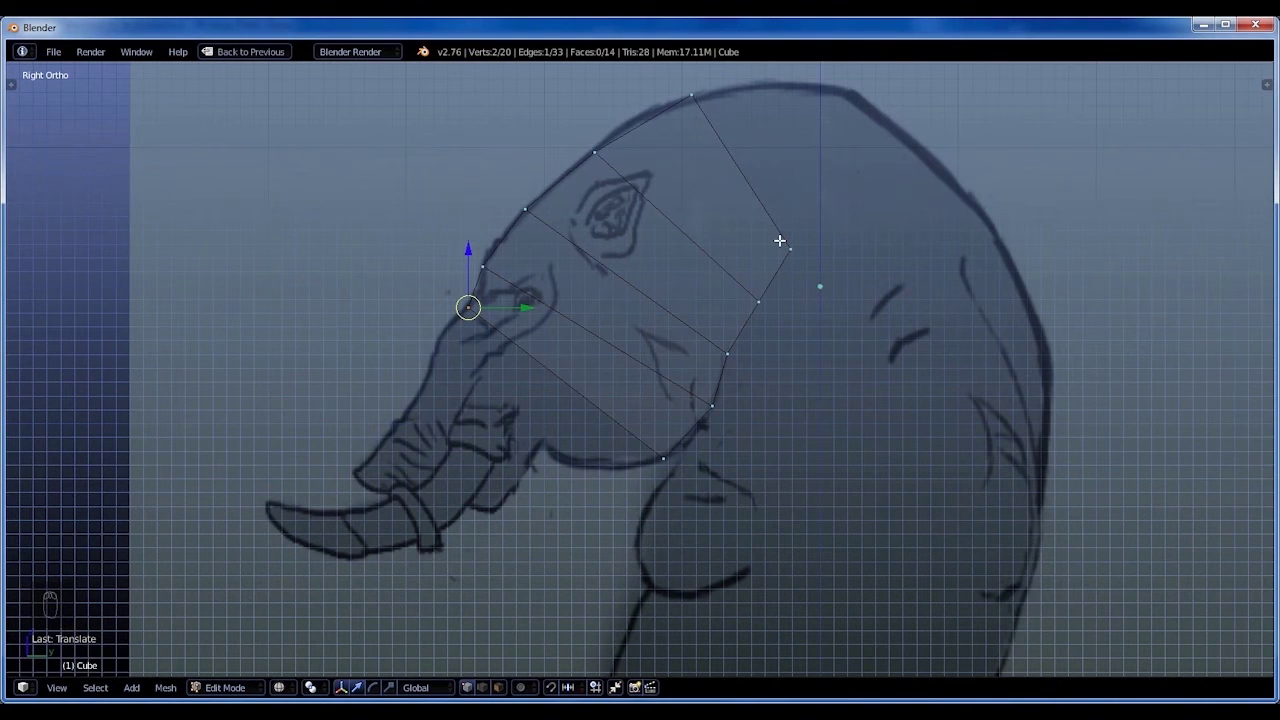
pyautogui.hotkey('ctrl', 'Up')
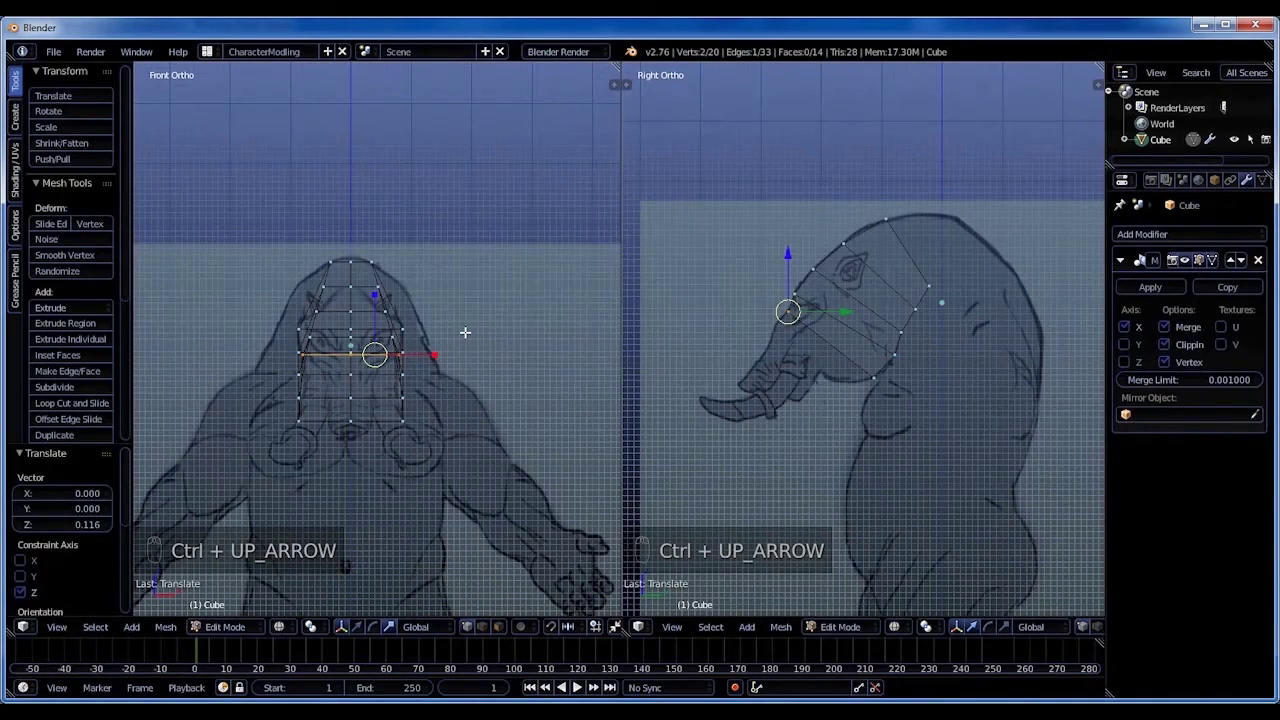
pyautogui.hotkey('ctrl', 'Up')
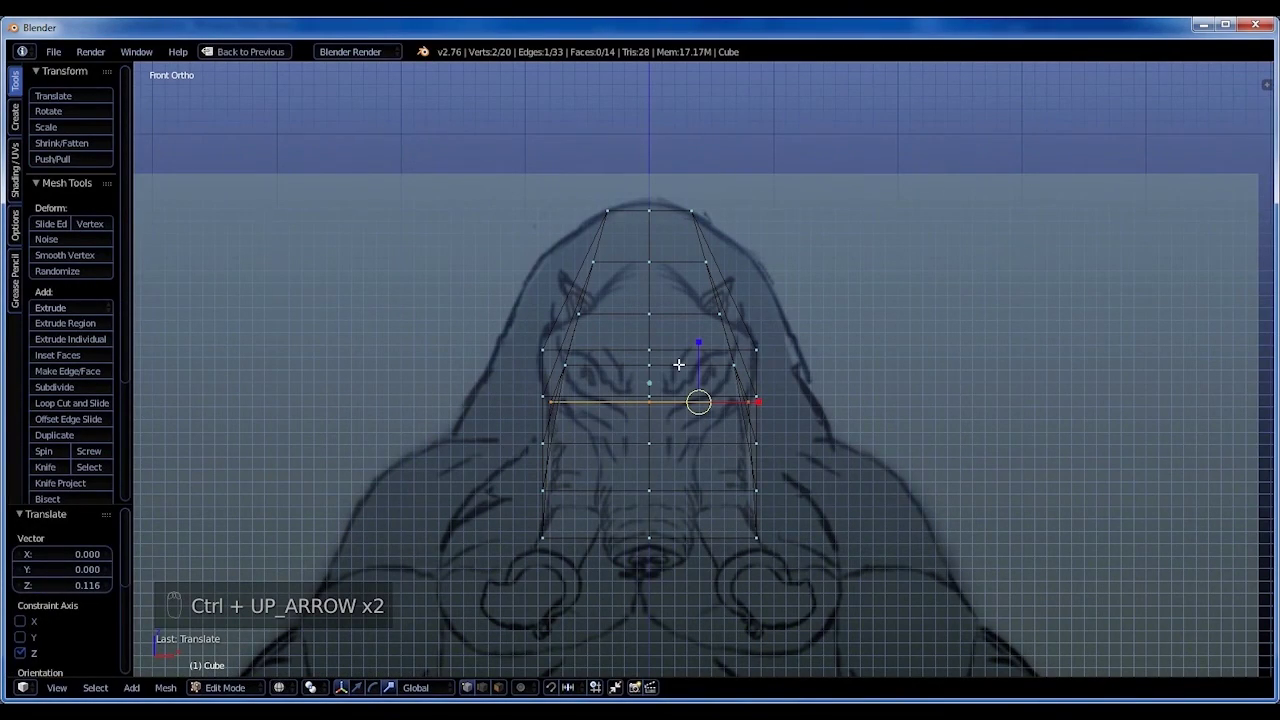
pyautogui.hotkey('ctrl', 'Up')
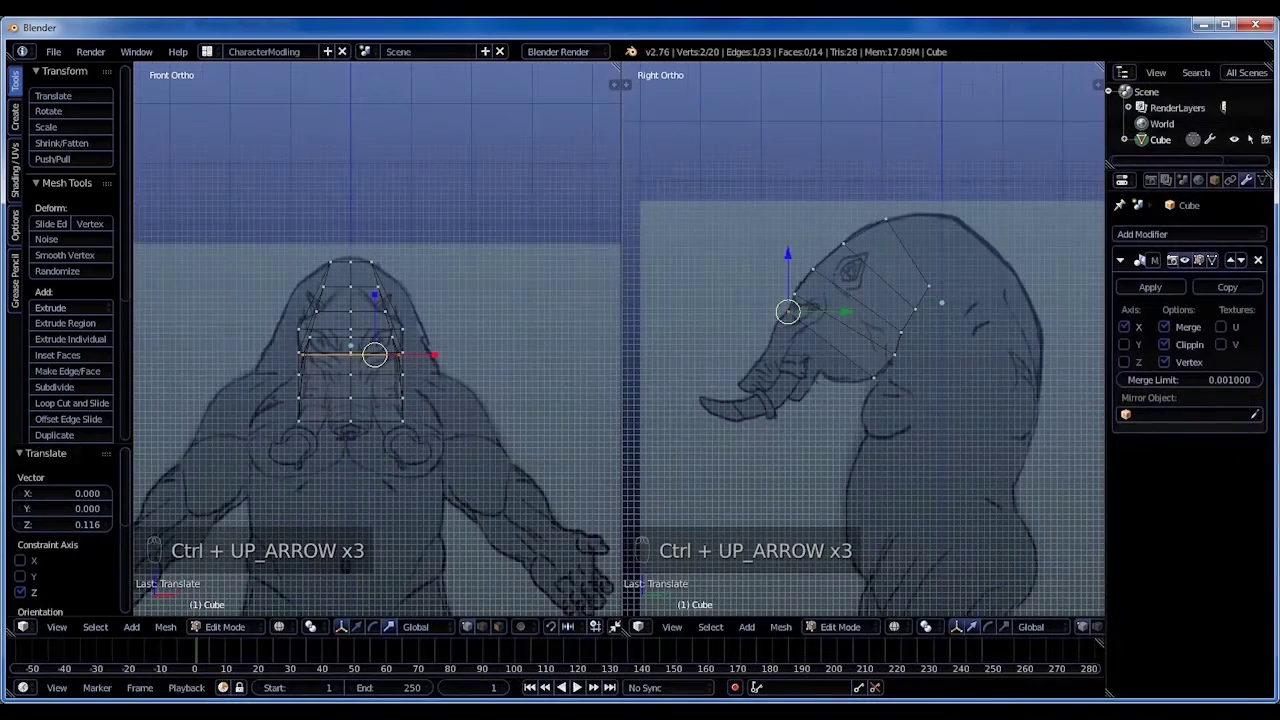
pyautogui.rightClick(898, 354)
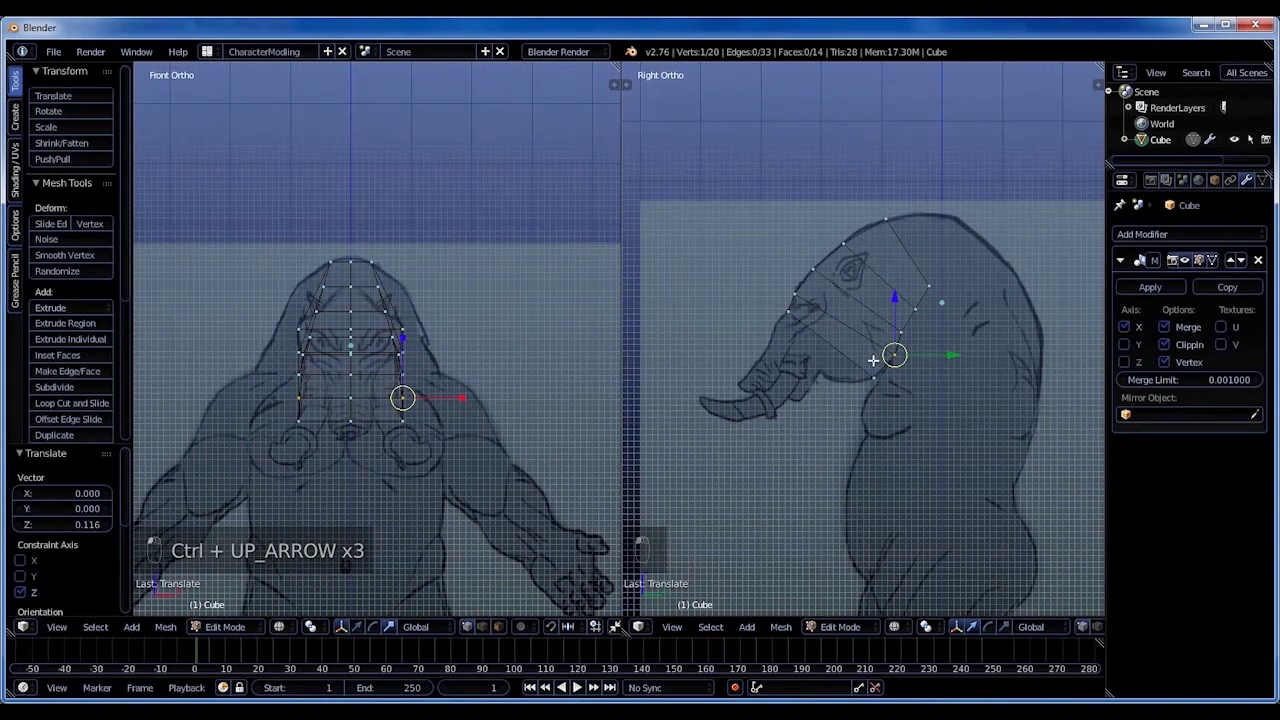
pyautogui.press('b')
pyautogui.moveTo(894, 396); pyautogui.dragTo(863, 375)
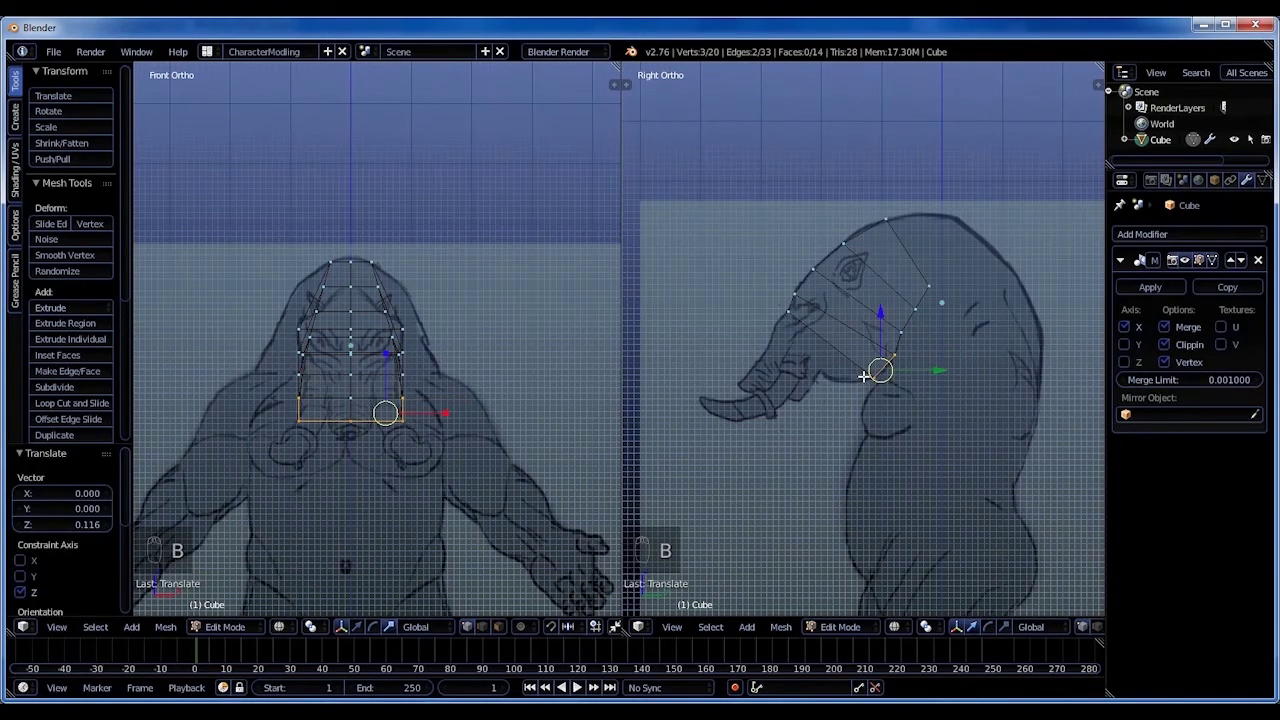
pyautogui.press('a')
pyautogui.press('b')
pyautogui.moveTo(869, 388); pyautogui.dragTo(886, 371)
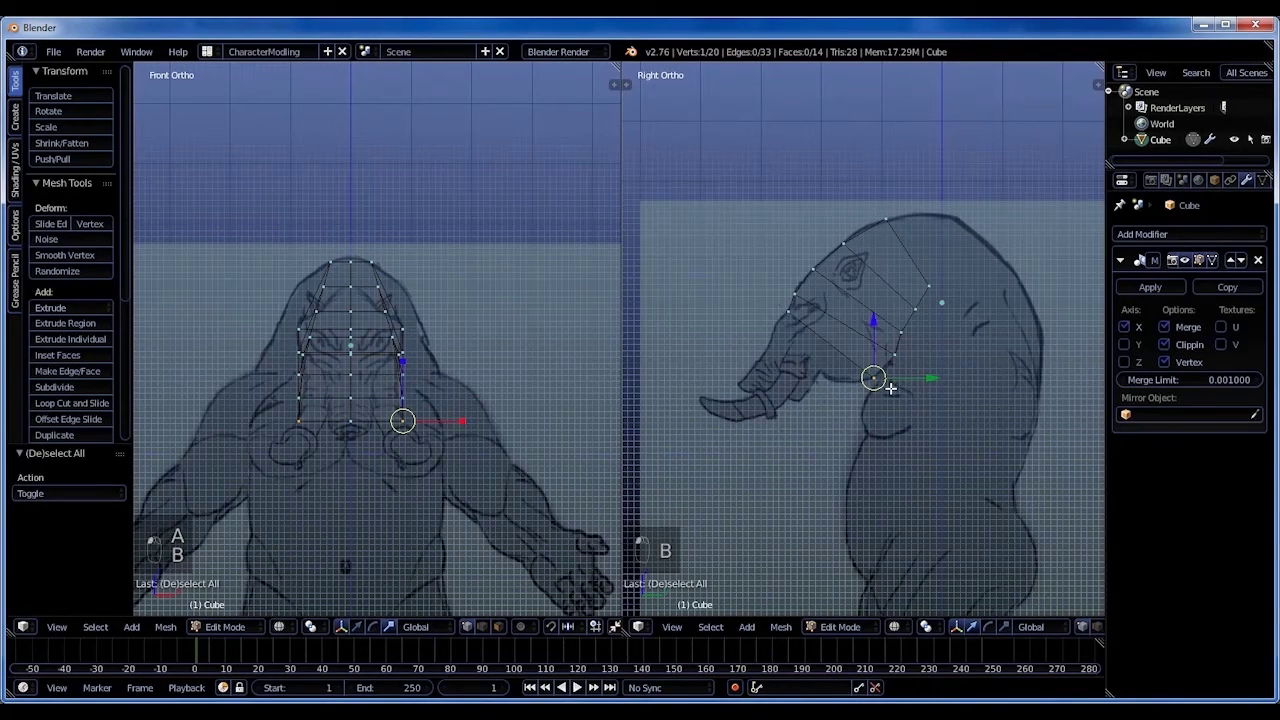
# Select the four vertices of the head's lowest face and scale them by -0.024 along X to the snout width, then clear the selection.
pyautogui.press('a')
pyautogui.press('b')
pyautogui.moveTo(887, 400); pyautogui.dragTo(860, 366)
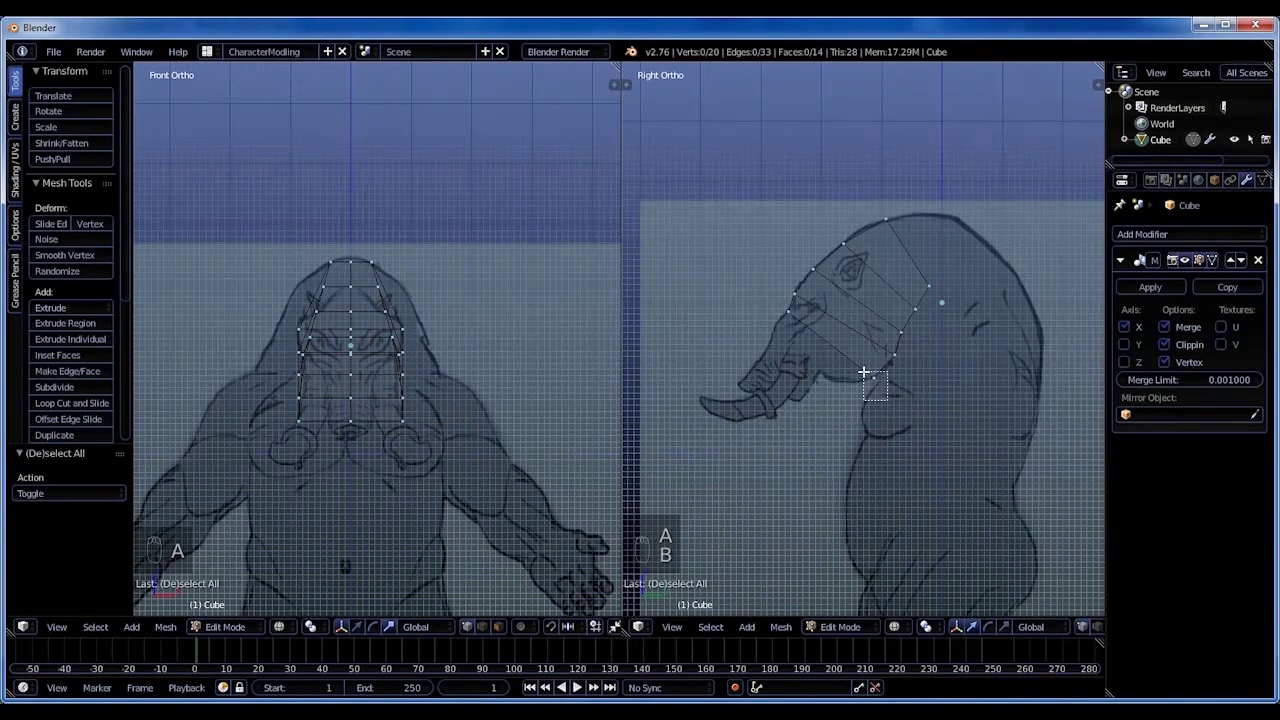
pyautogui.press('b')
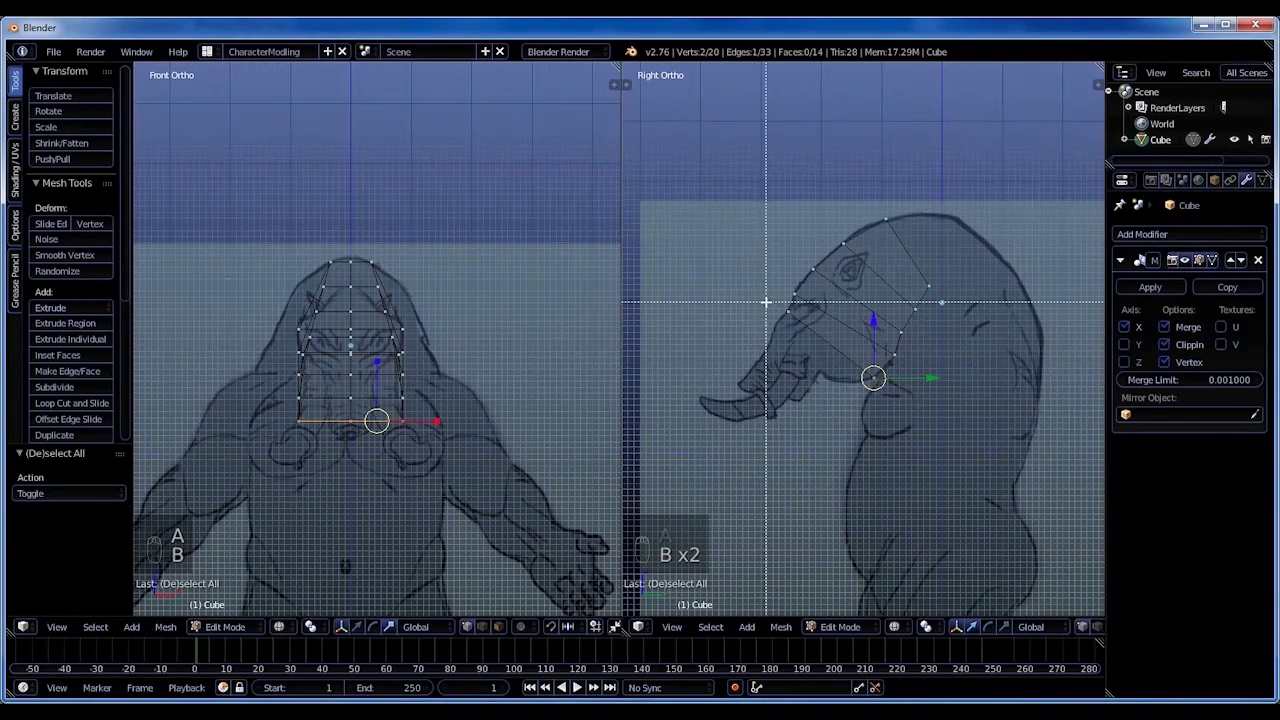
pyautogui.moveTo(777, 300); pyautogui.dragTo(815, 330)
pyautogui.scroll(3, 429, 381)
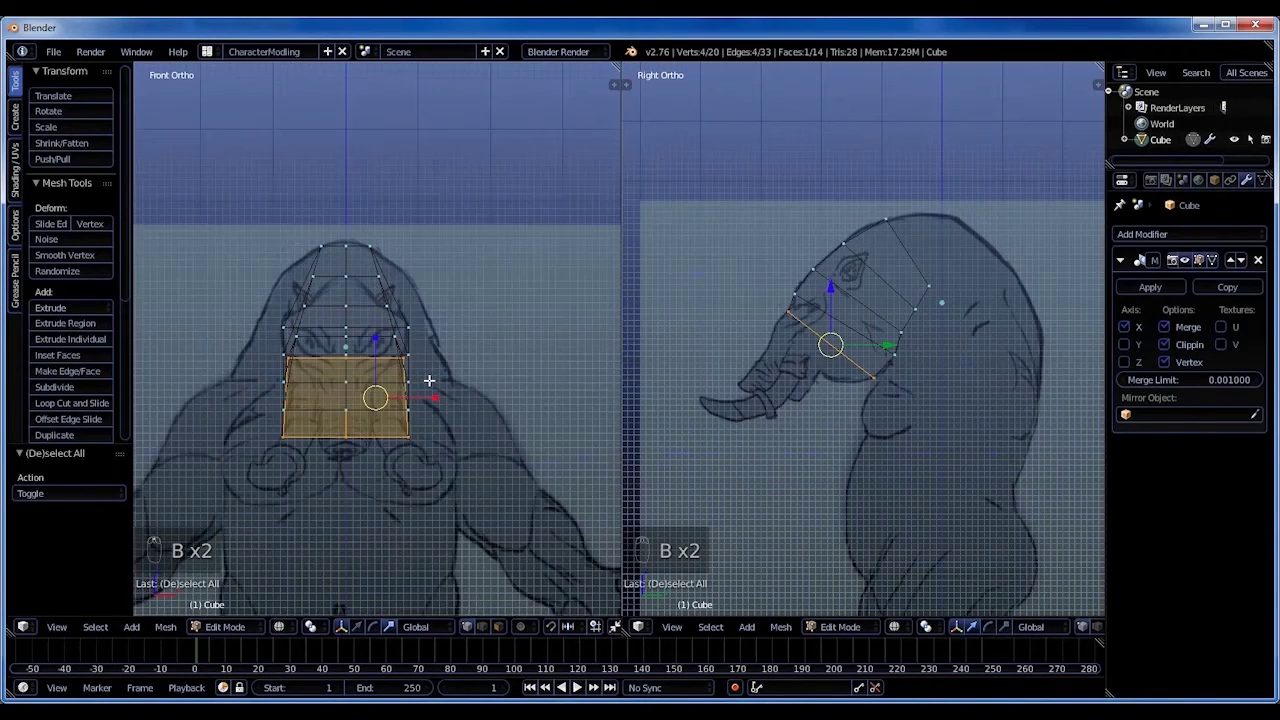
pyautogui.scroll(2, 491, 389)
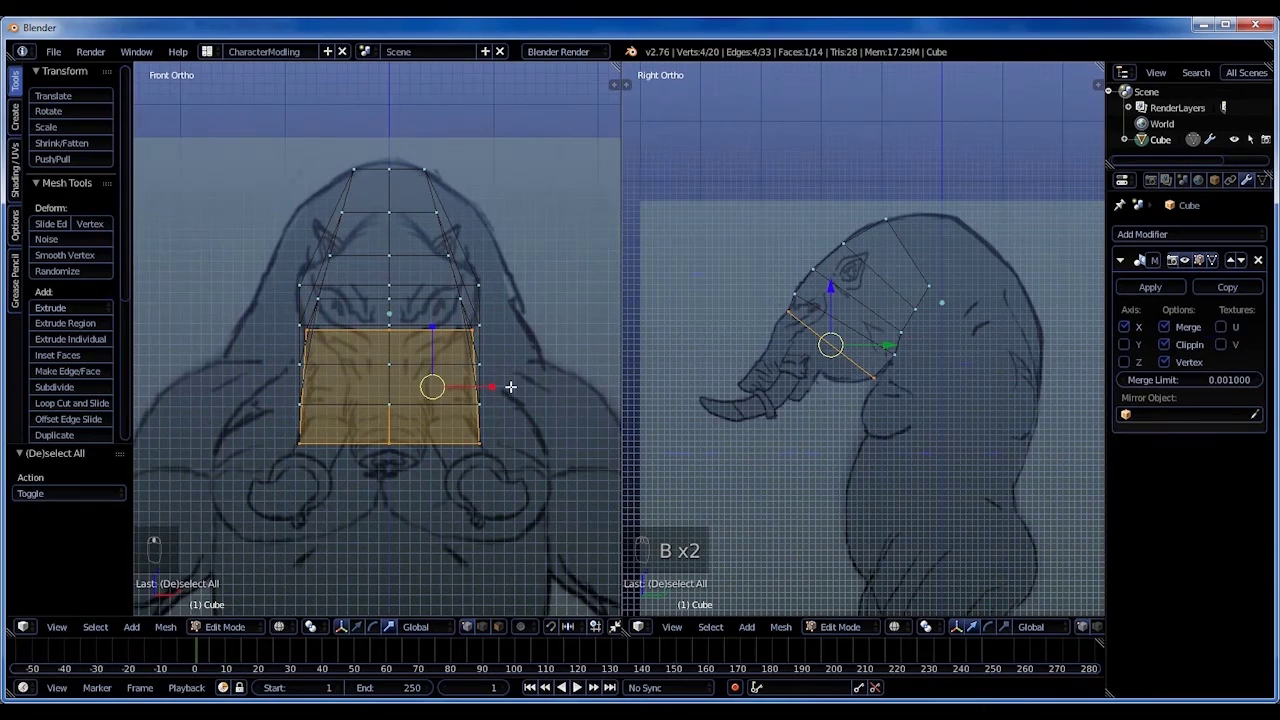
pyautogui.press('s')
pyautogui.press('x')
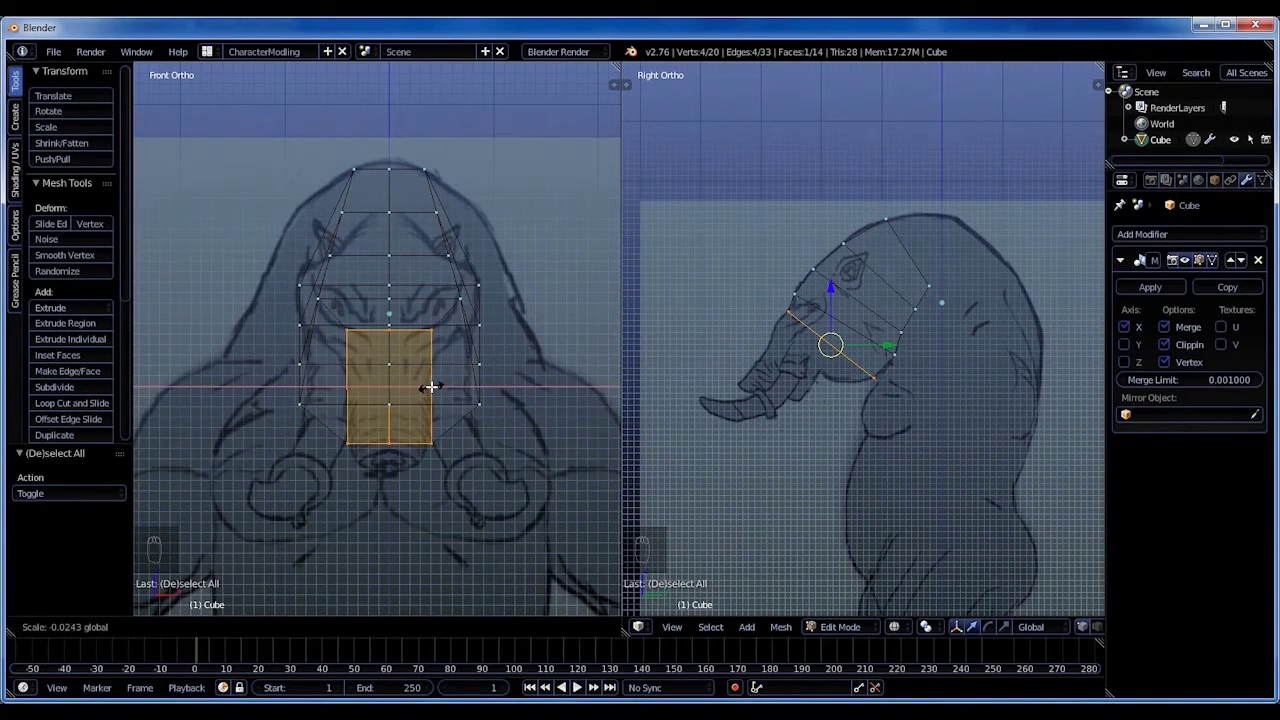
pyautogui.click(430, 387)
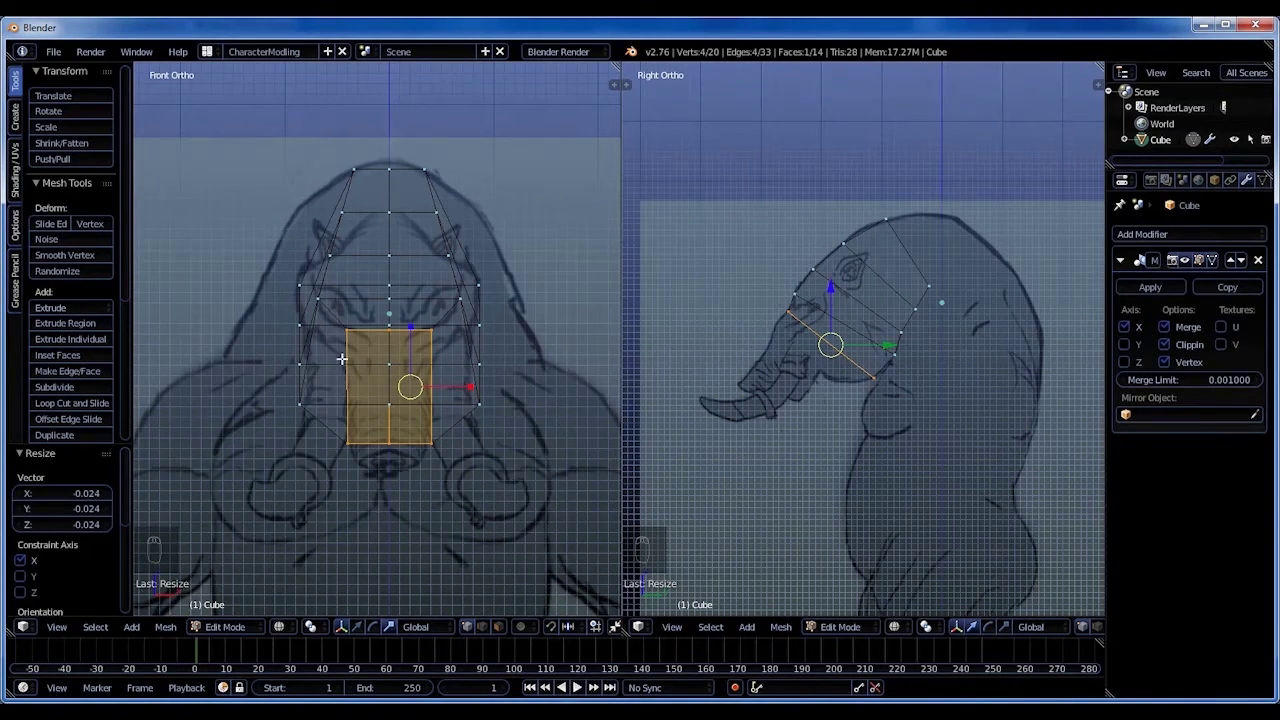
pyautogui.press('a')
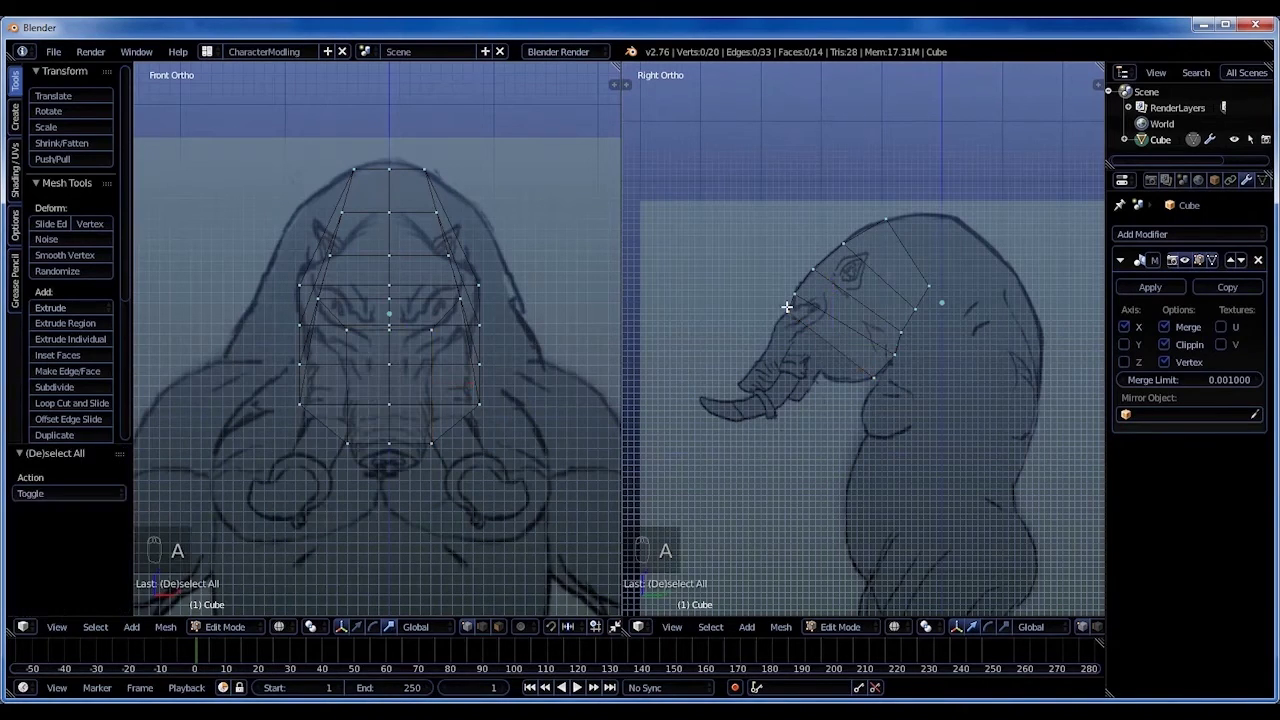
pyautogui.press('b')
pyautogui.moveTo(811, 300); pyautogui.dragTo(902, 348)
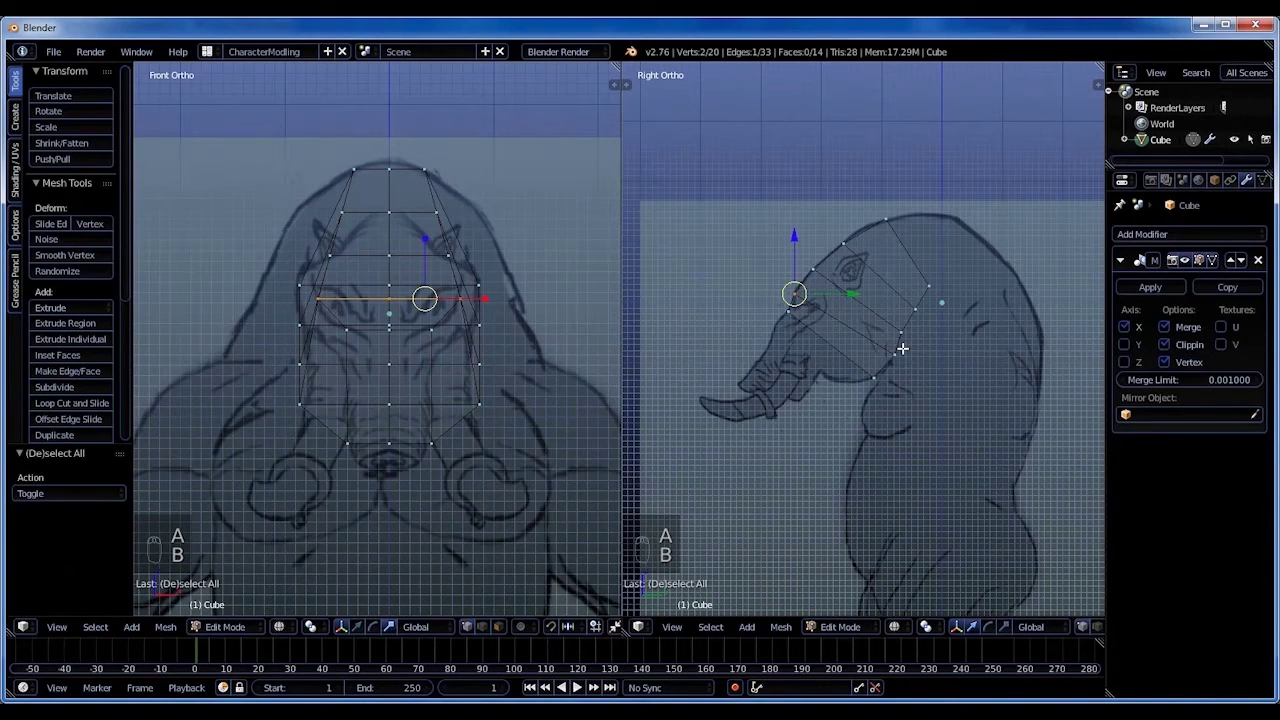
pyautogui.press('a')
# Select the second-lowest rear vertex pair and scale it by 0.086 along X to narrow it toward the snout.
pyautogui.press('b')
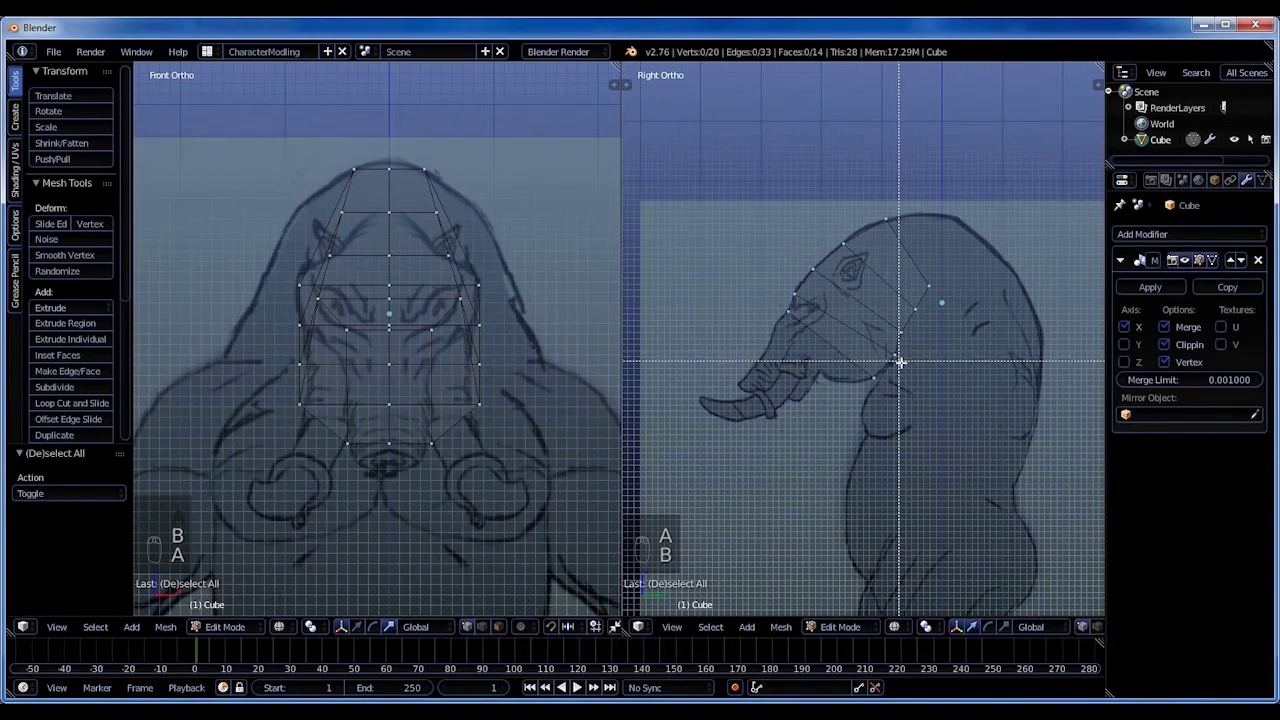
pyautogui.moveTo(903, 364); pyautogui.dragTo(880, 348)
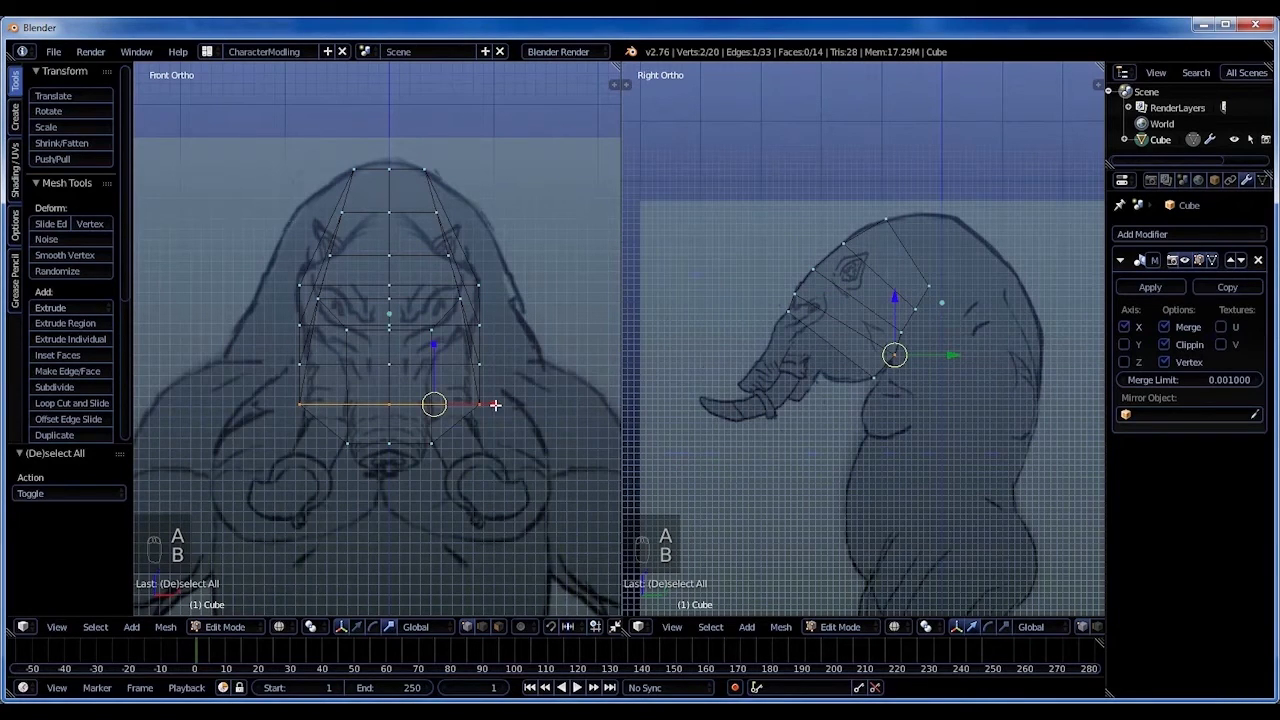
pyautogui.press('s')
pyautogui.press('x')
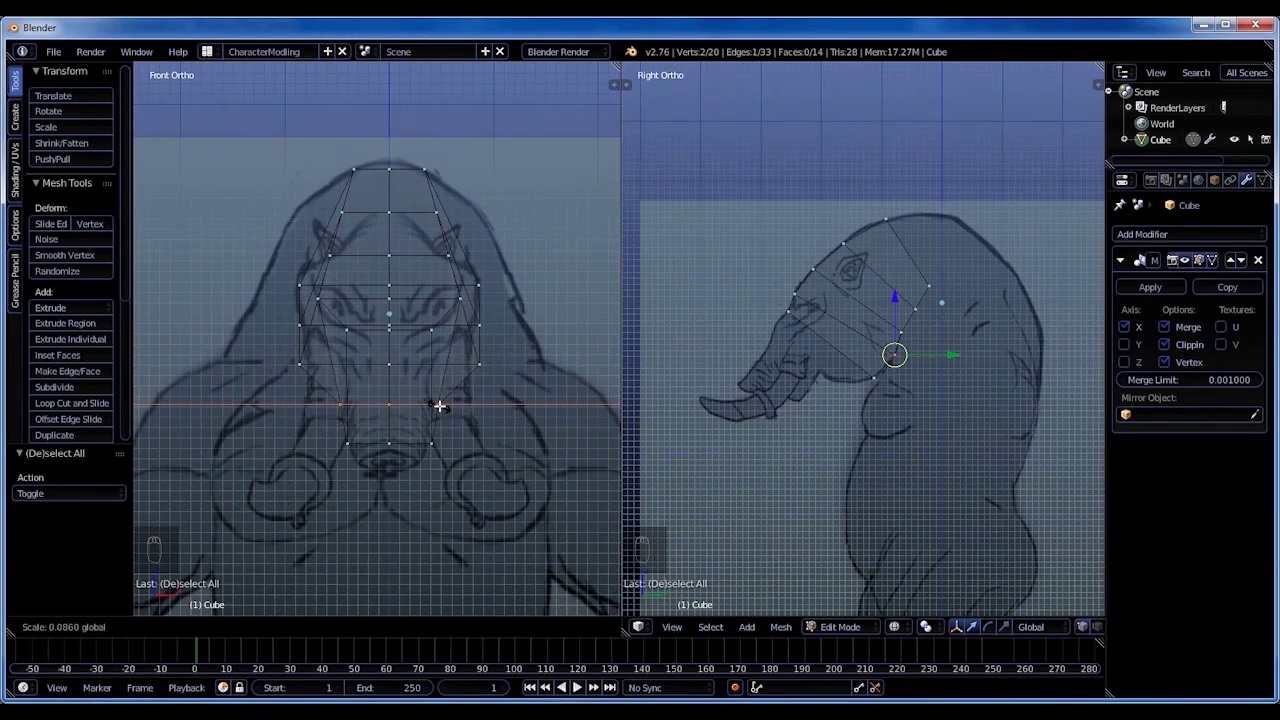
pyautogui.click(439, 405)
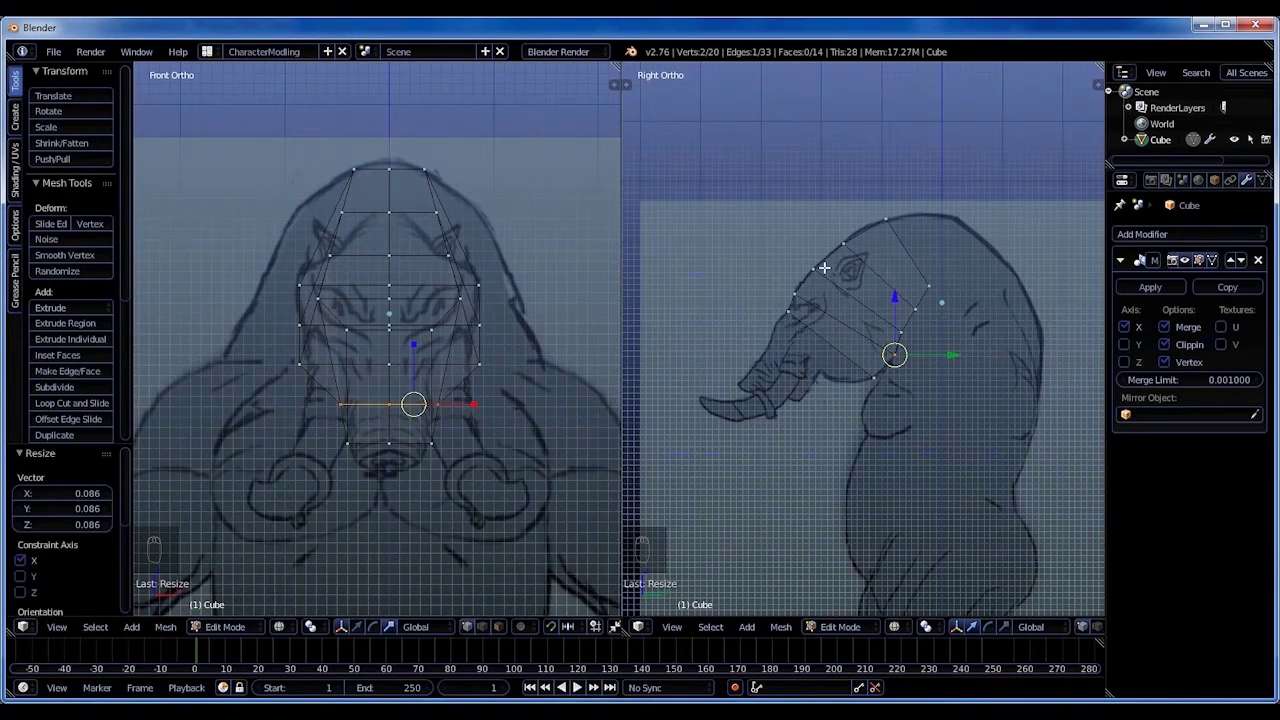
# Select only the third front vertex pair from the top and scale it by 1.857 along X to widen the brow.
pyautogui.press('a')
pyautogui.press('b')
pyautogui.moveTo(800, 251); pyautogui.dragTo(827, 283)
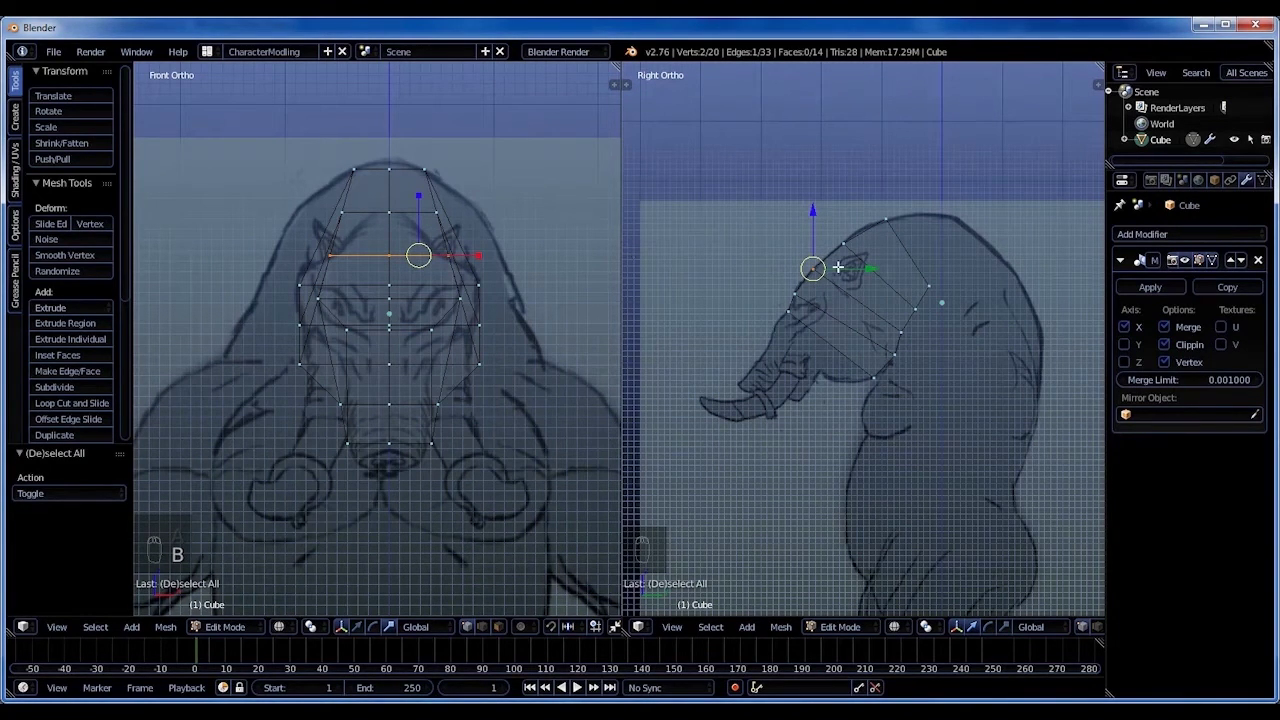
pyautogui.press('s')
pyautogui.press('x')
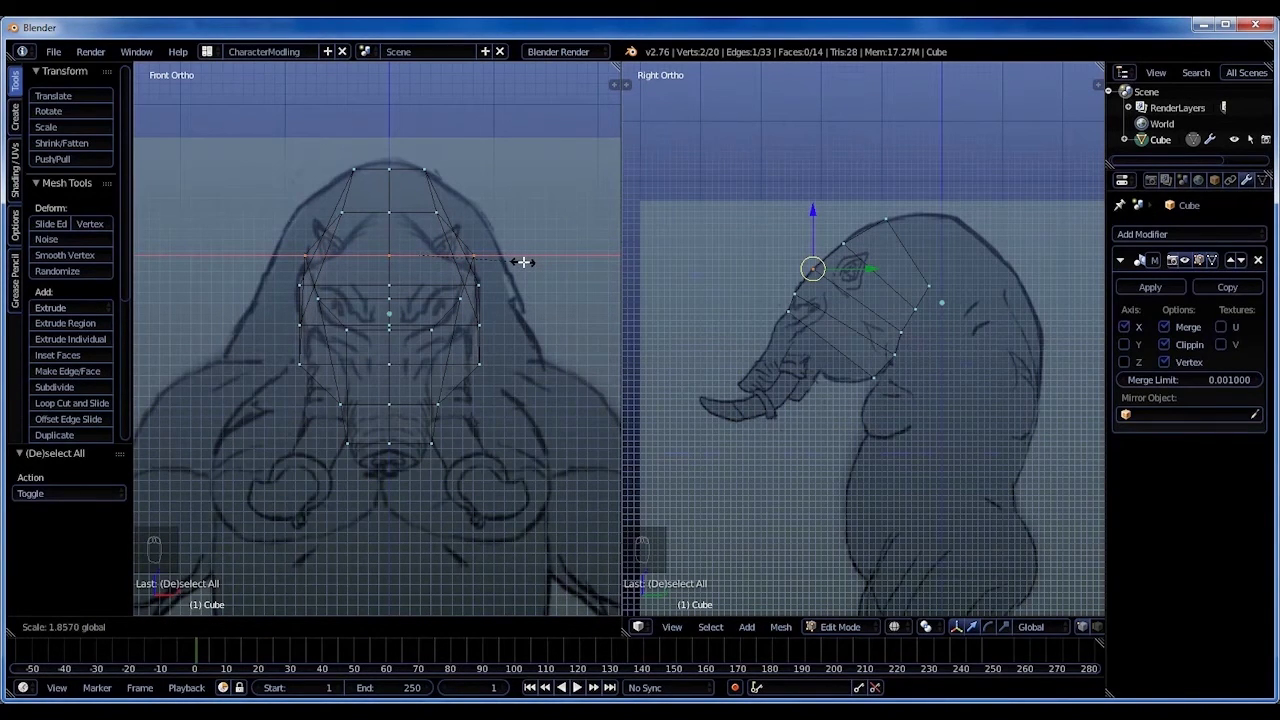
pyautogui.click(523, 262)
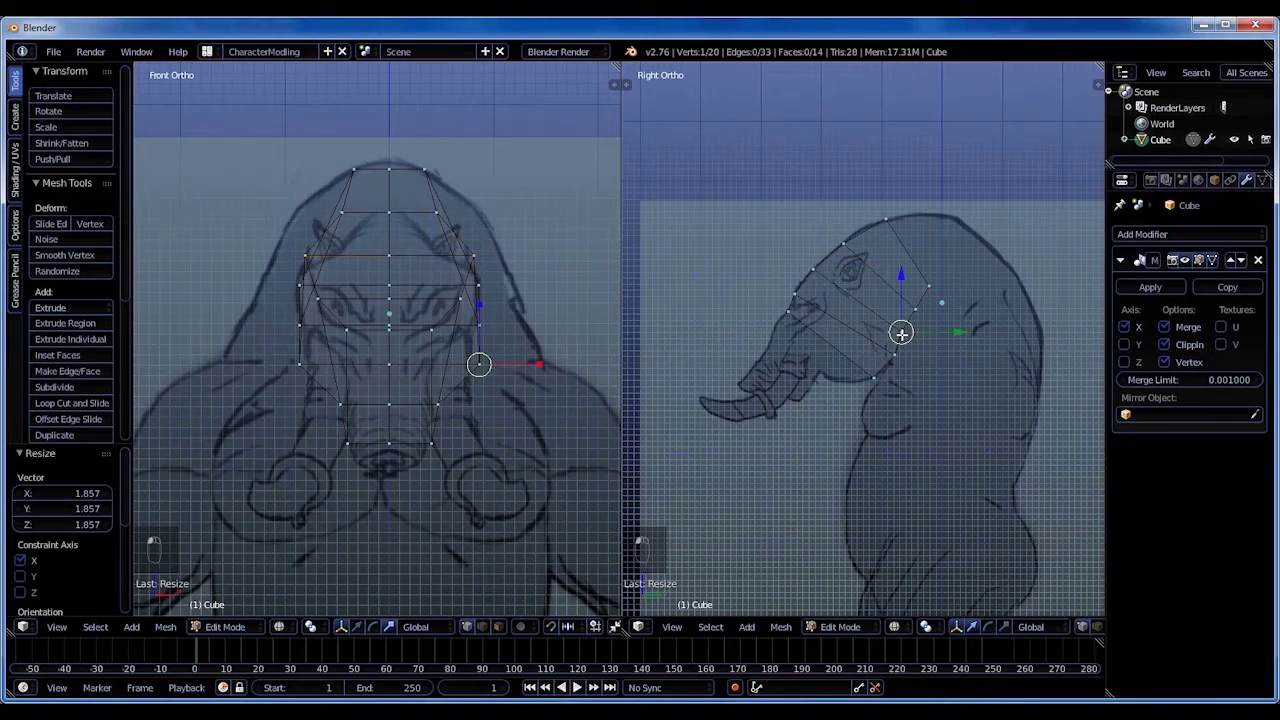
# Select only the middle rear vertex pair and scale it by 0.131 along X to narrow the jaw.
pyautogui.press('a')
pyautogui.press('b')
pyautogui.moveTo(893, 322); pyautogui.dragTo(922, 348)
pyautogui.press('s')
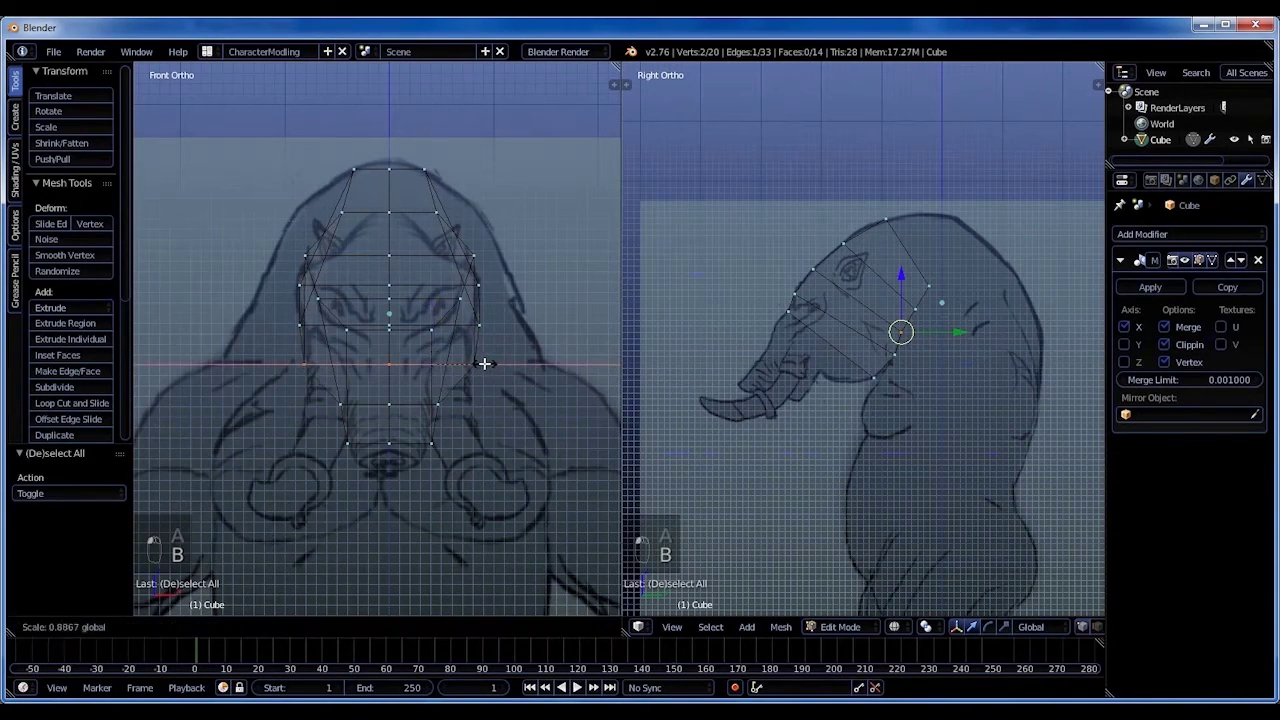
pyautogui.press('x')
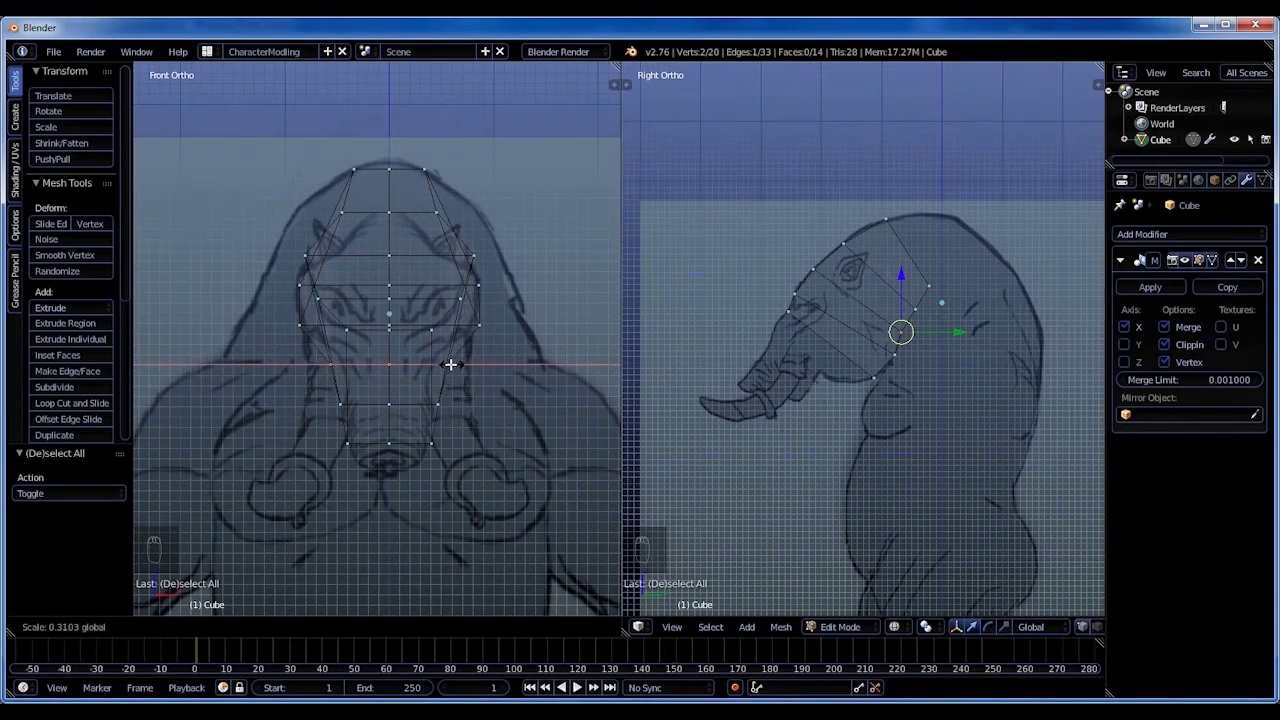
pyautogui.click(442, 366)
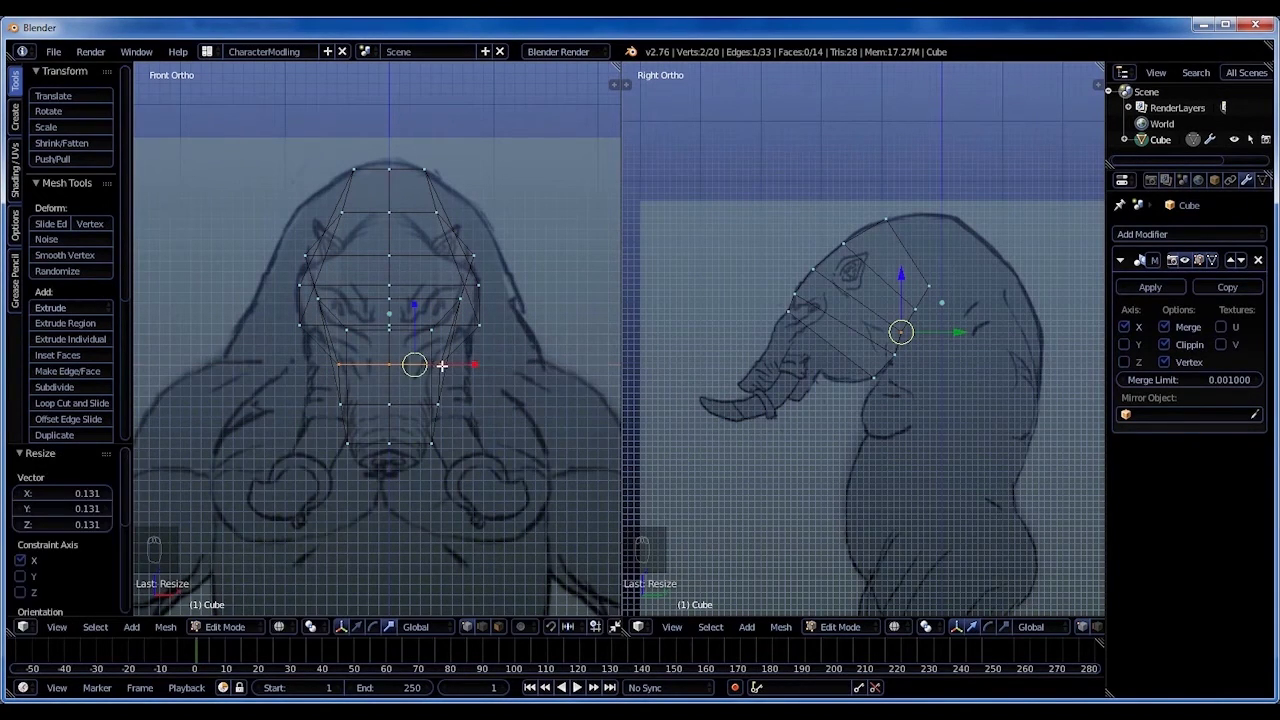
# Select only the second front vertex pair from the top and scale it by about 0.51 along X, in line with the crown.
pyautogui.press('a')
pyautogui.press('b')
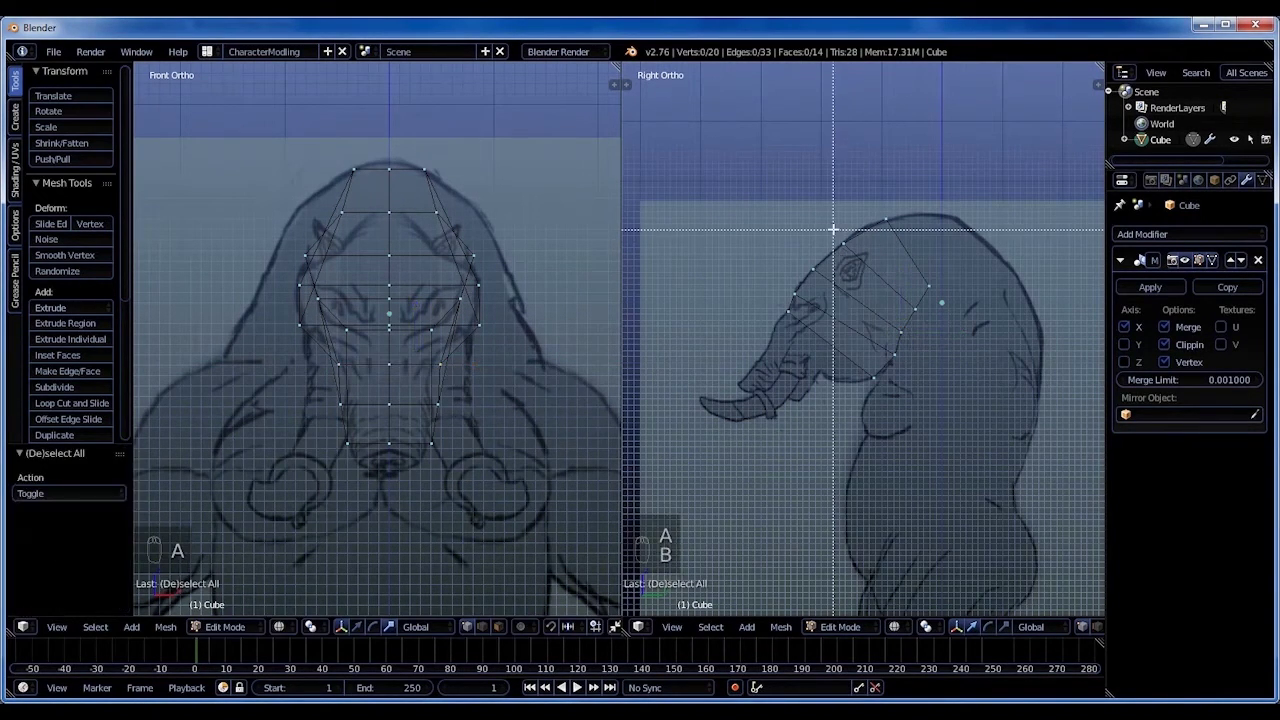
pyautogui.moveTo(826, 226); pyautogui.dragTo(866, 268)
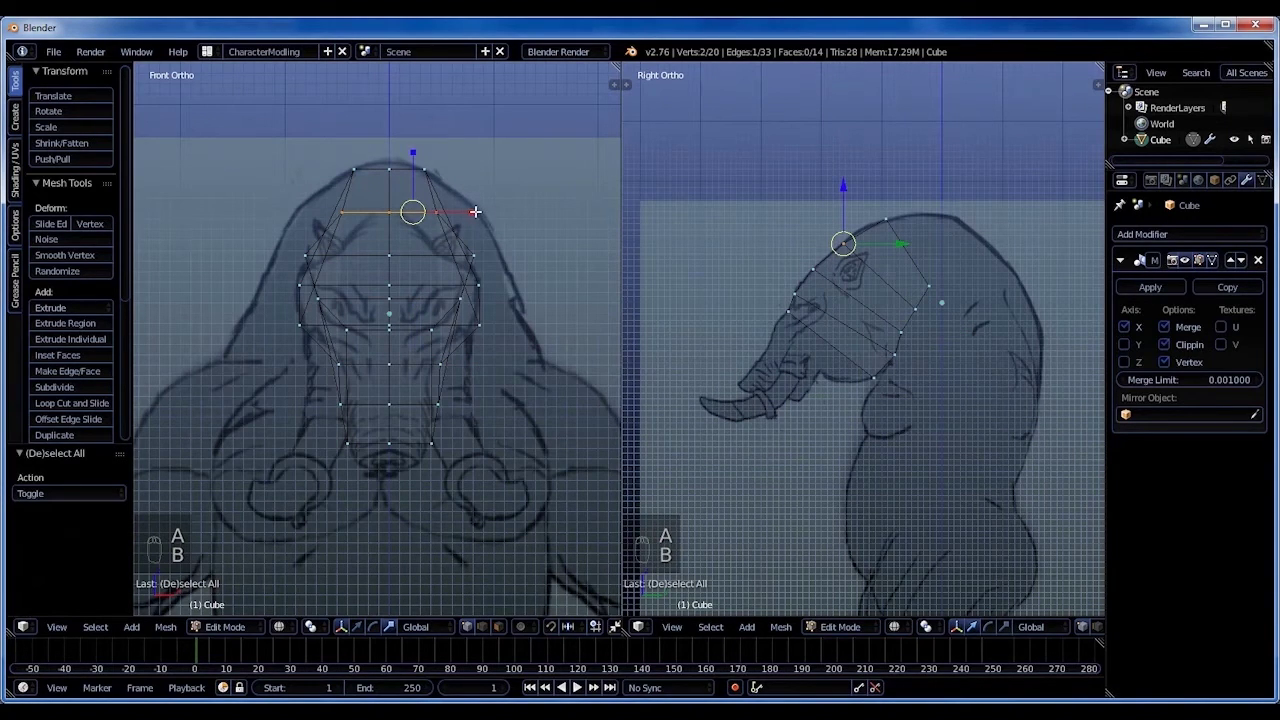
pyautogui.press('s')
pyautogui.press('x')
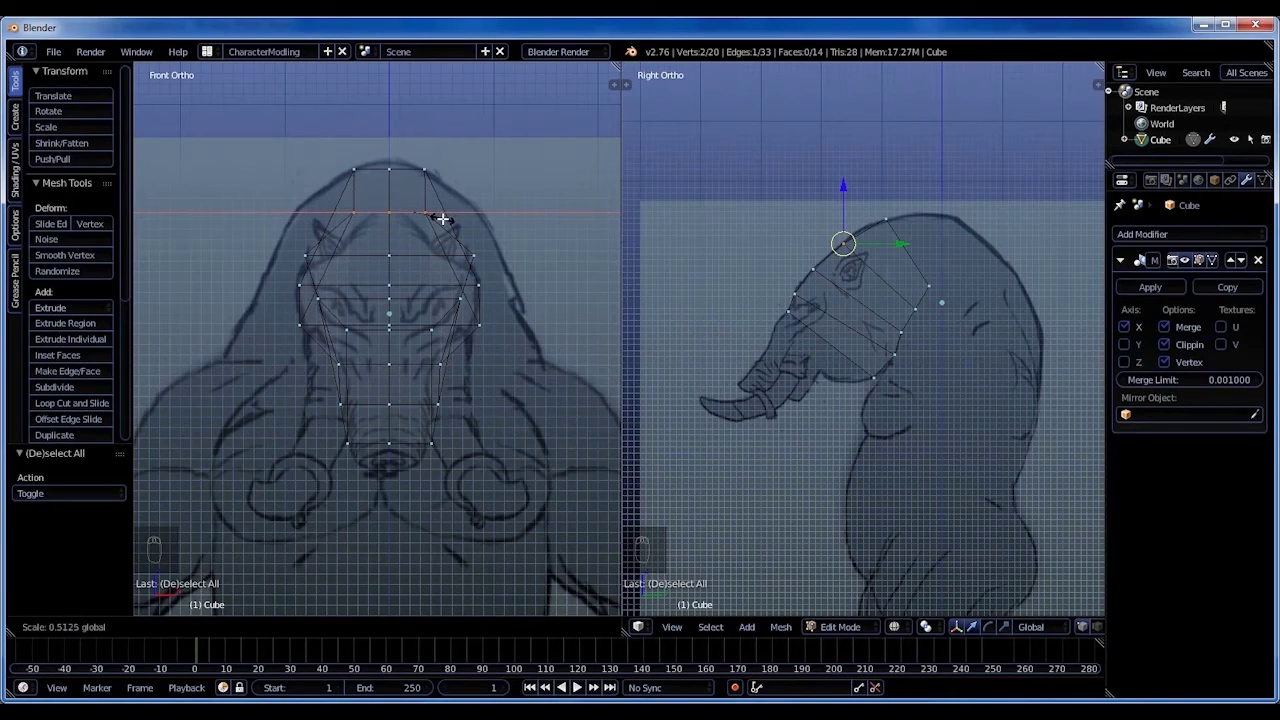
pyautogui.click(443, 216)
# Select only the second rear vertex pair from the top and scale it by 0.615 along X to the cheek width.
pyautogui.press('a')
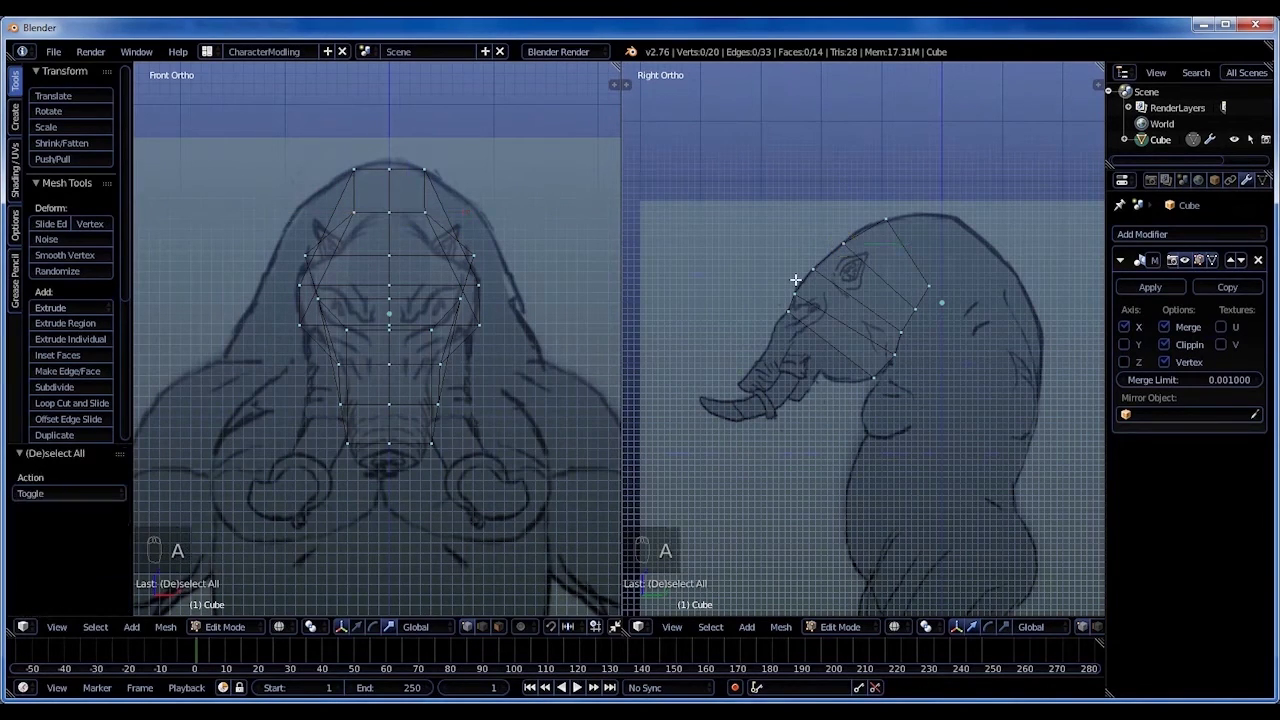
pyautogui.press('b')
pyautogui.moveTo(900, 322); pyautogui.dragTo(937, 300)
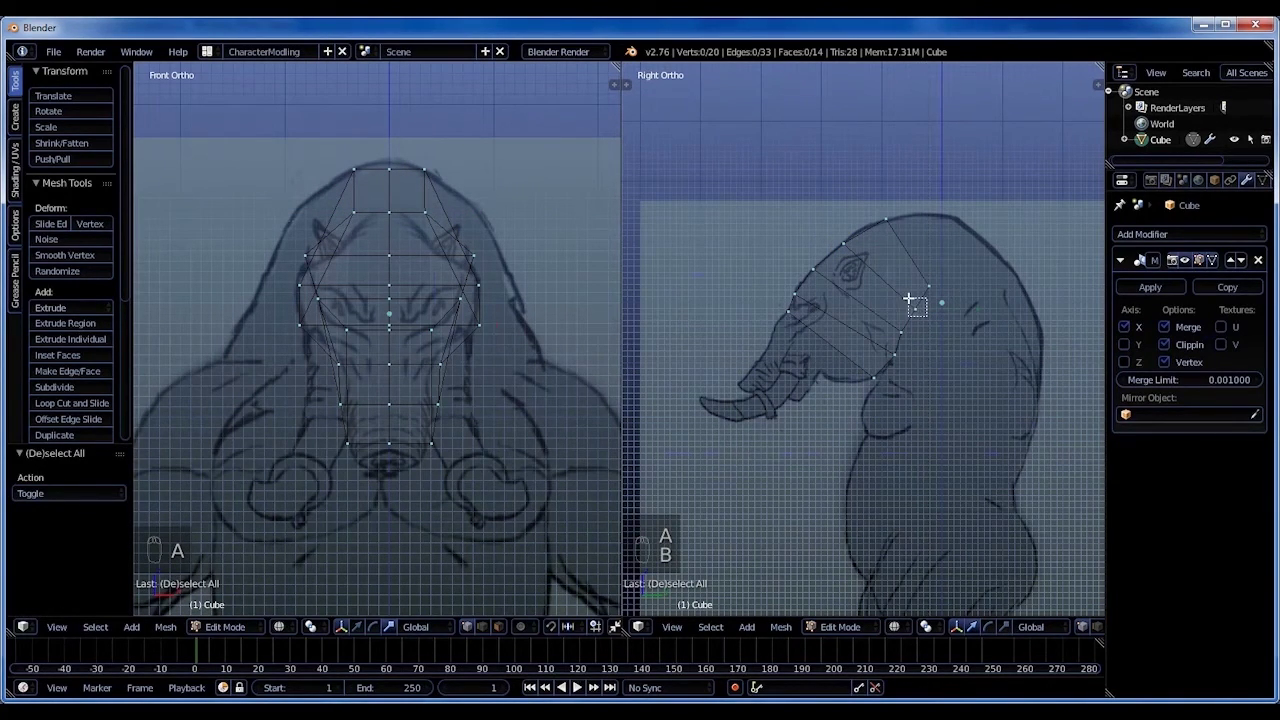
pyautogui.press('s')
pyautogui.press('x')
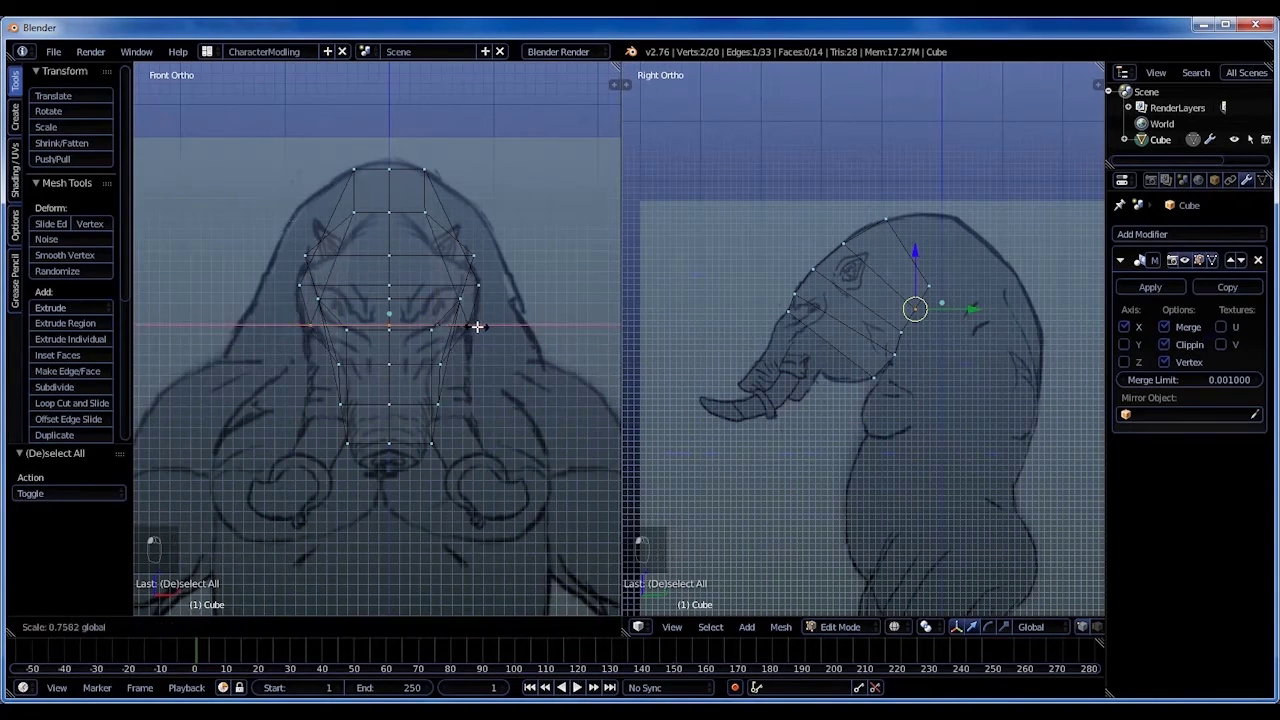
pyautogui.click(466, 324)
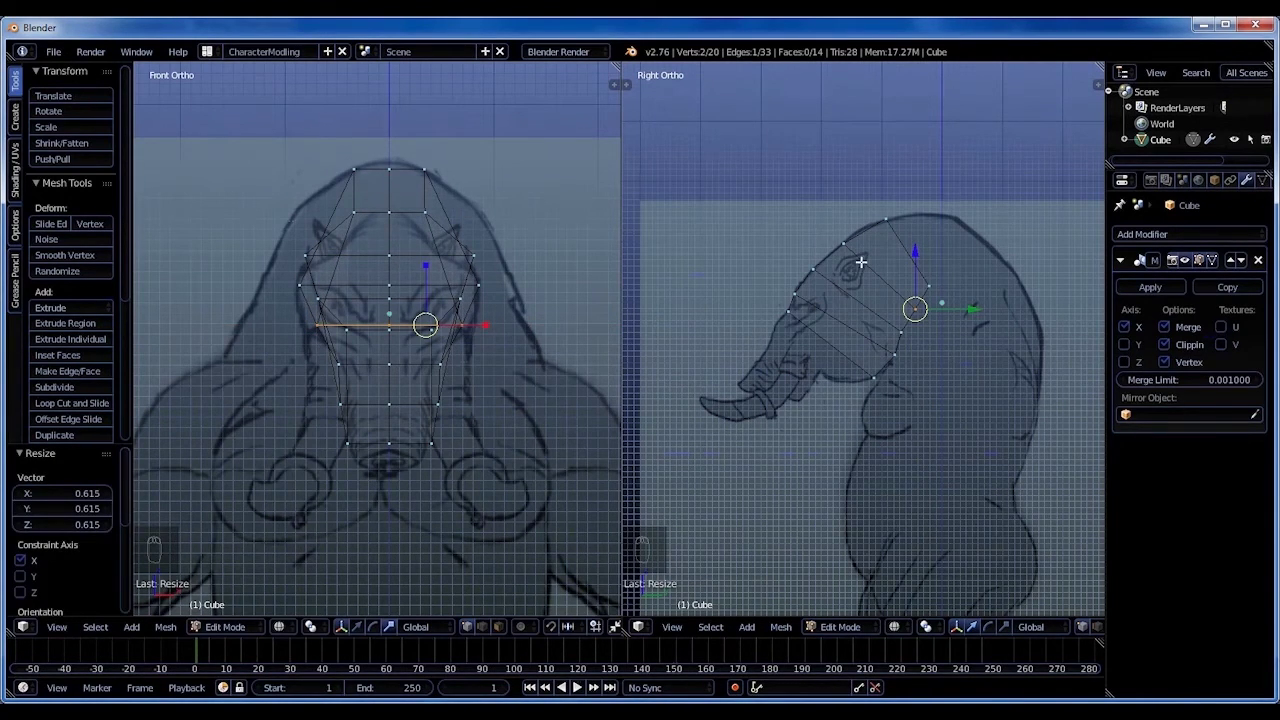
# Try to scale only the topmost rear outer vertex along X.
pyautogui.rightClick(926, 286)
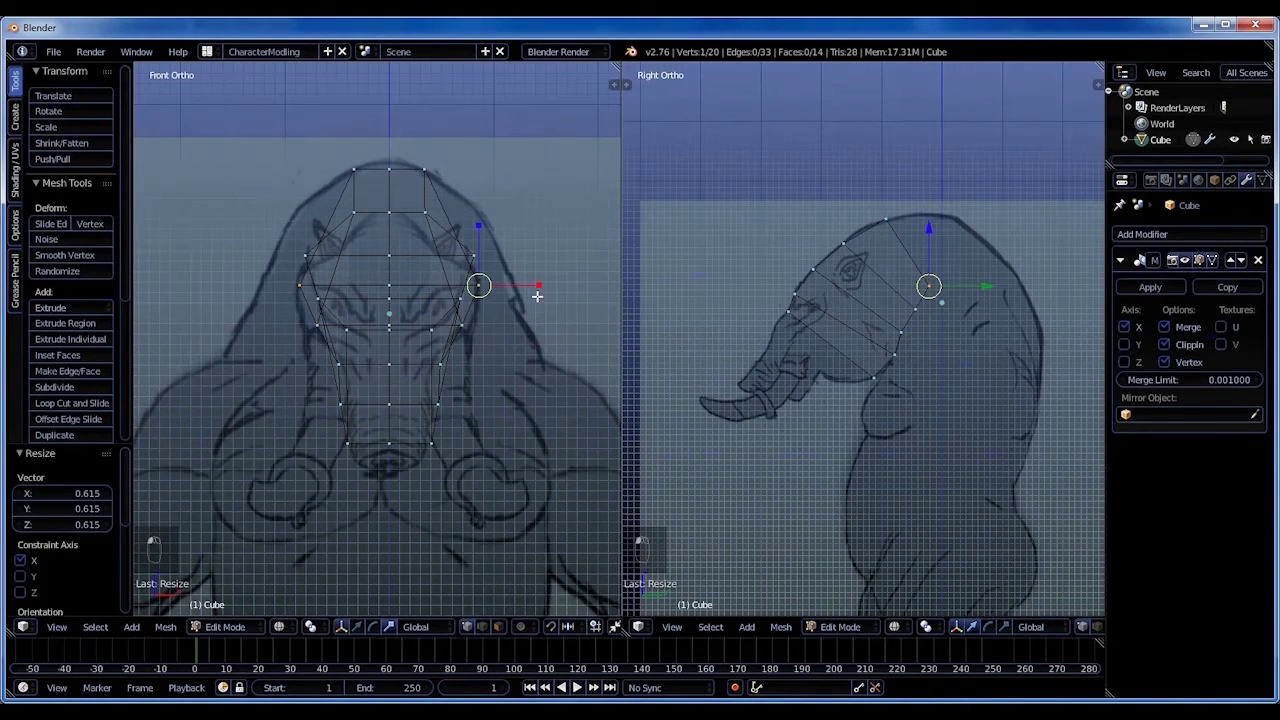
pyautogui.press('s')
pyautogui.press('x')
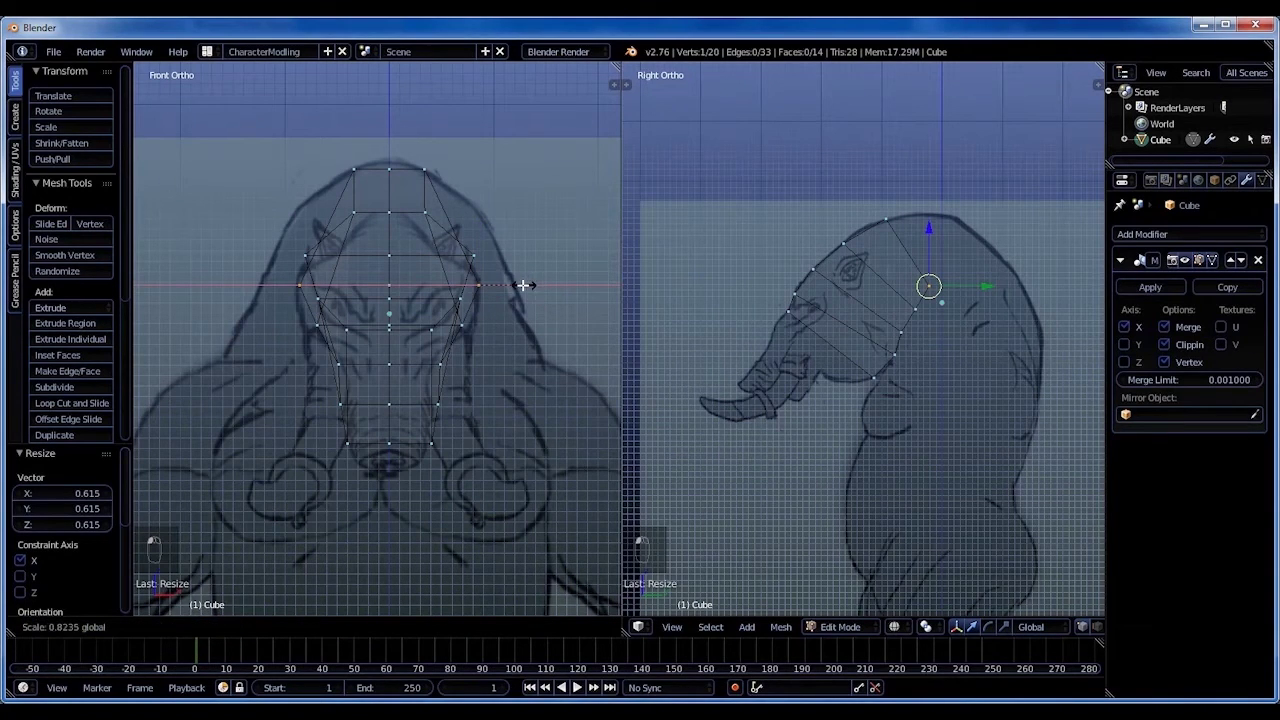
pyautogui.click(522, 286)
# Select only the second rear vertex pair from the top and scale it by 1.2 along X to widen the cheek.
pyautogui.press('a')
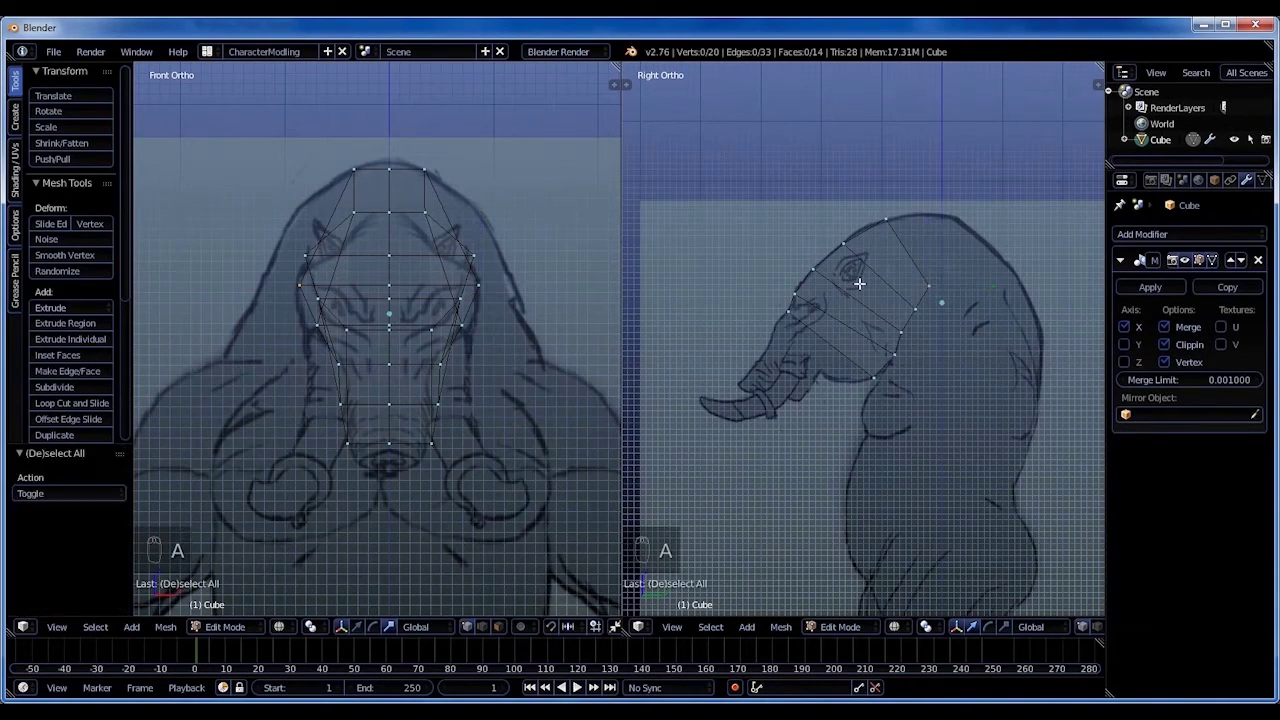
pyautogui.press('b')
pyautogui.moveTo(903, 297); pyautogui.dragTo(928, 320)
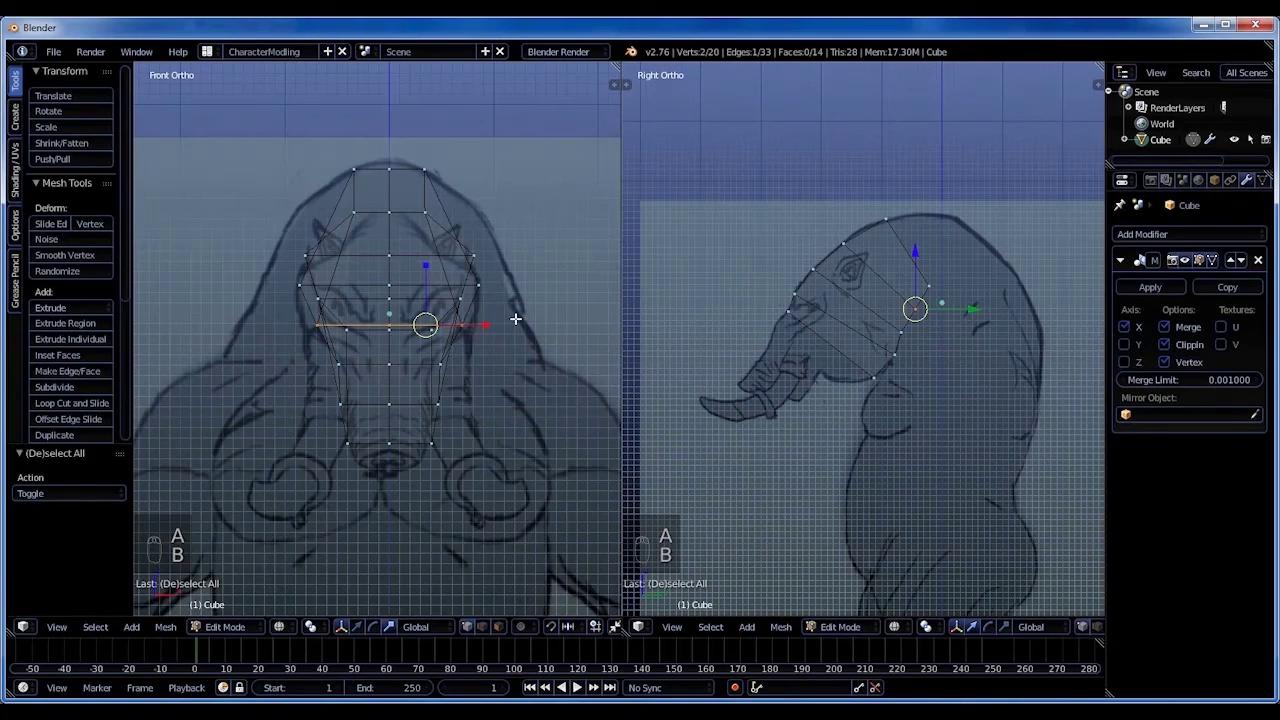
pyautogui.press('s')
pyautogui.press('x')
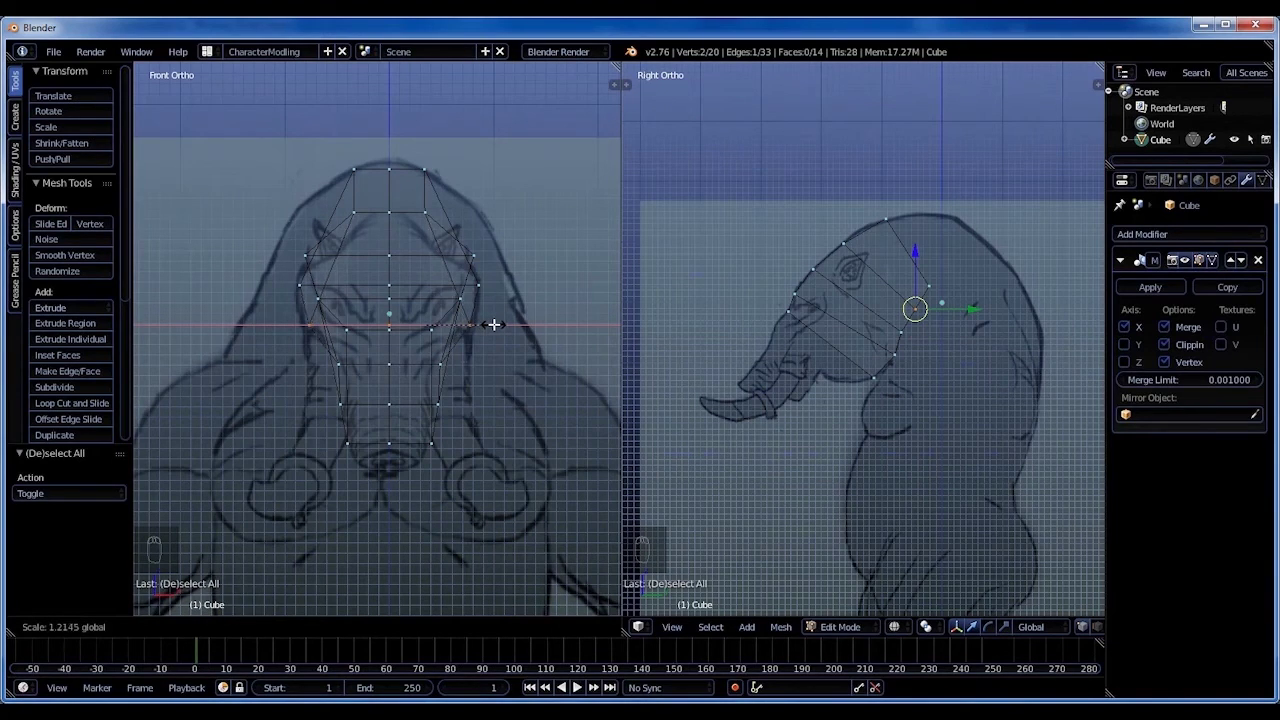
pyautogui.keyDown('ctrl'); pyautogui.click(493, 324); pyautogui.keyUp('ctrl')
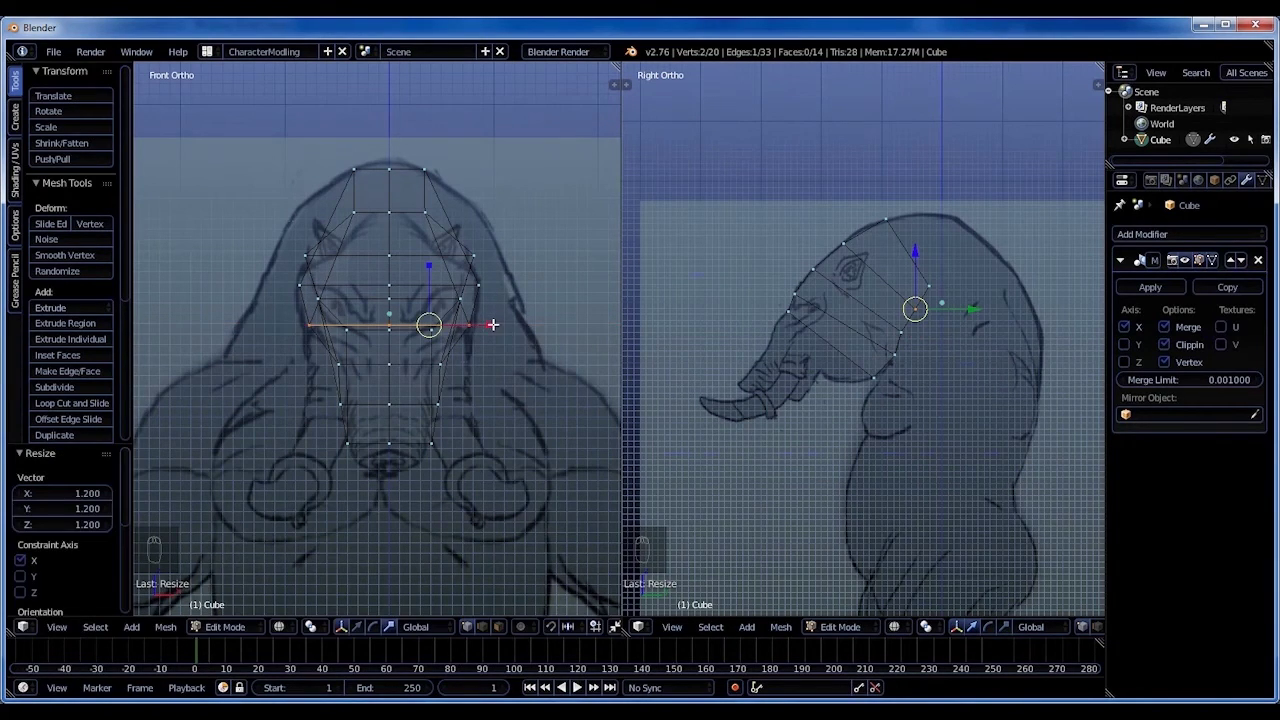
# Select only the fourth rear vertex pair from the top and widen it along X to the lower face's width.
pyautogui.rightClick(892, 357)
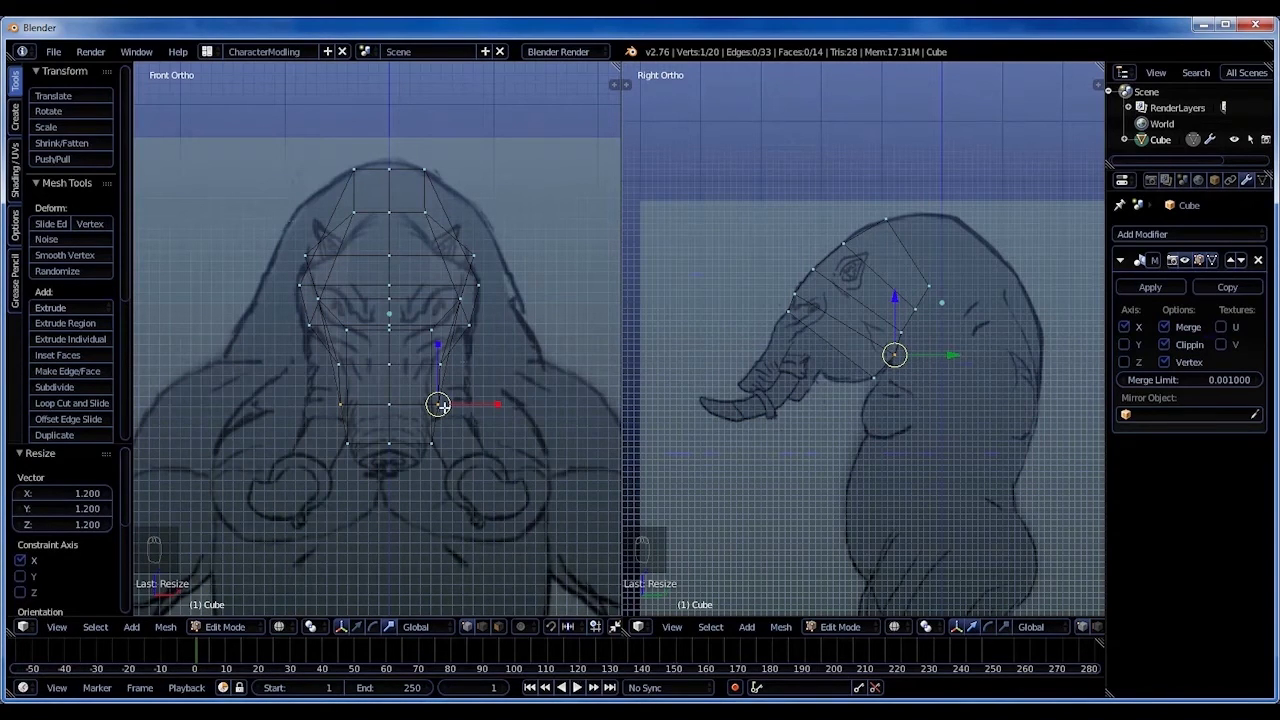
pyautogui.press('b')
pyautogui.moveTo(918, 370); pyautogui.dragTo(879, 343)
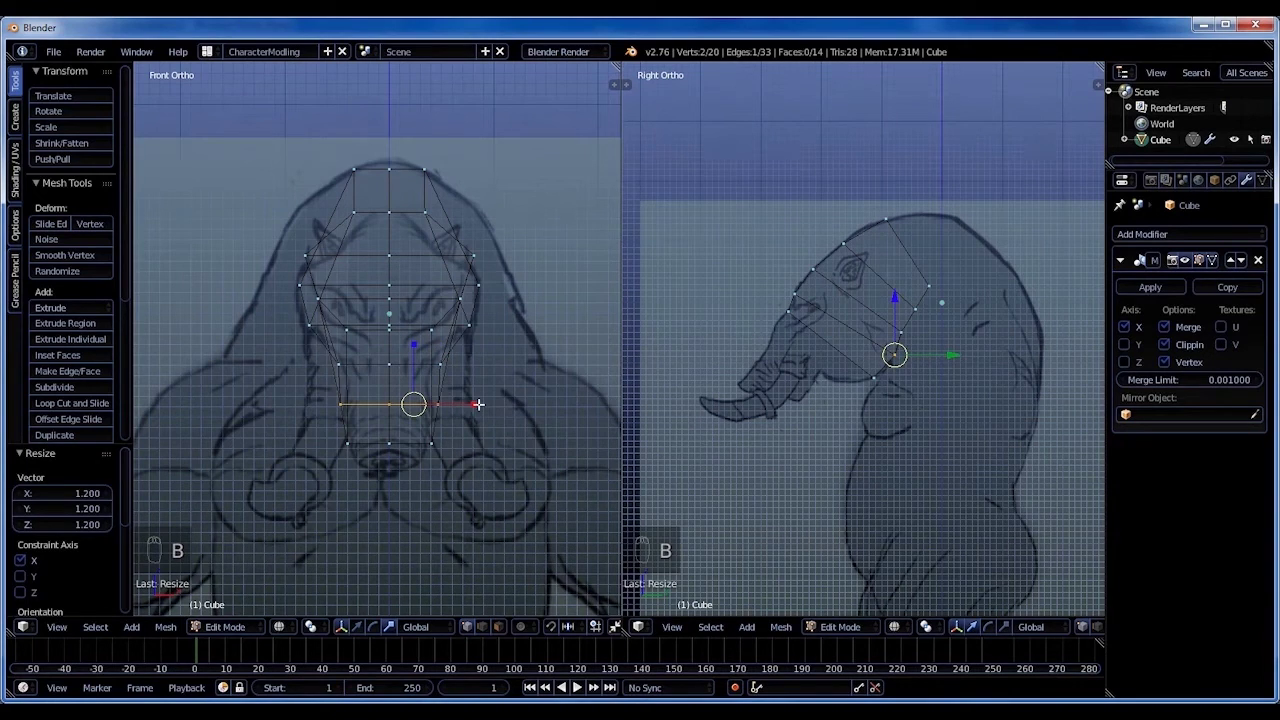
pyautogui.moveTo(473, 403); pyautogui.dragTo(511, 403)
# Select only the lowest rear vertex pair and scale it by 1.971 along X to widen the jaw.
pyautogui.press('a')
pyautogui.press('b')
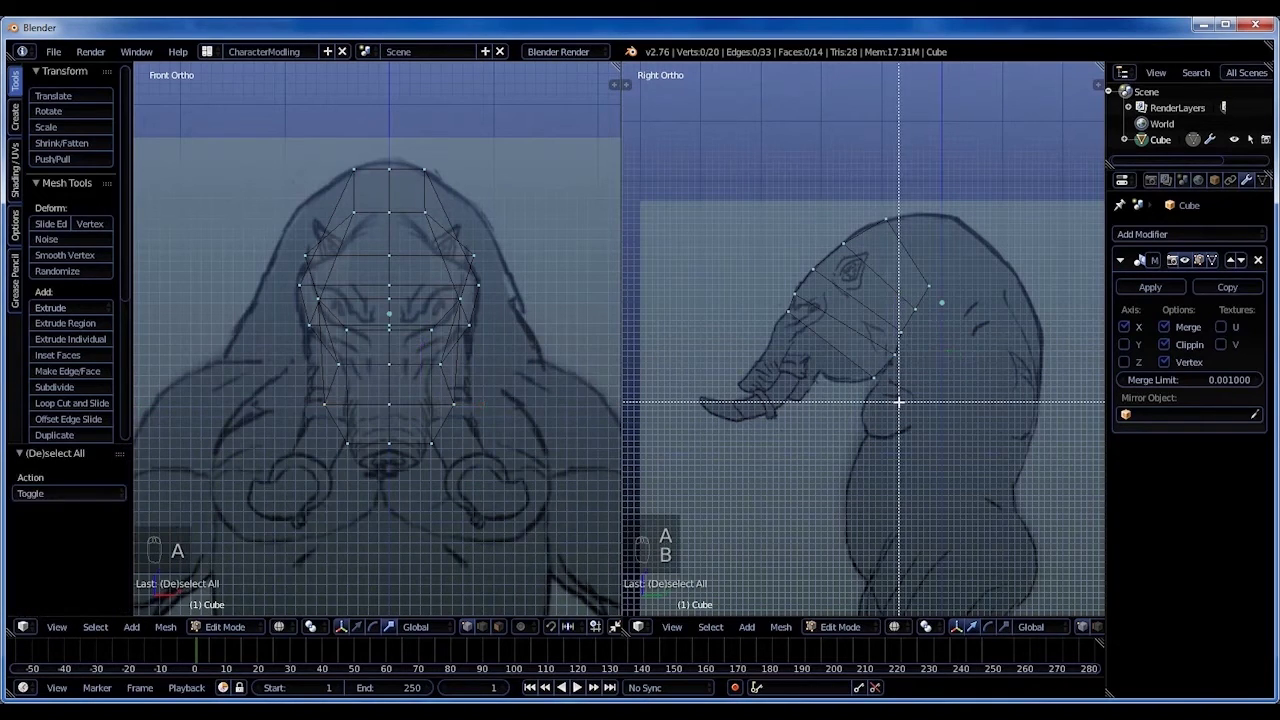
pyautogui.moveTo(902, 404); pyautogui.dragTo(866, 369)
pyautogui.moveTo(466, 444); pyautogui.dragTo(524, 443)
pyautogui.rightClick(844, 244)
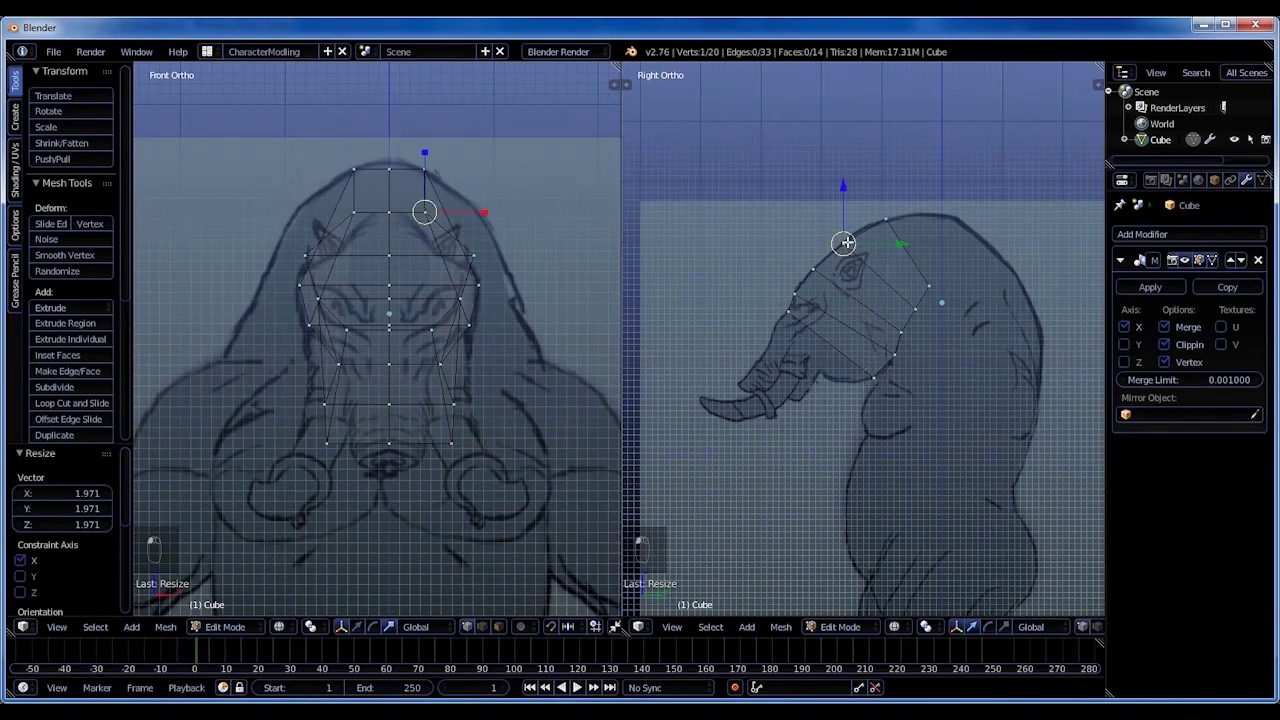
pyautogui.rightClick(914, 306)
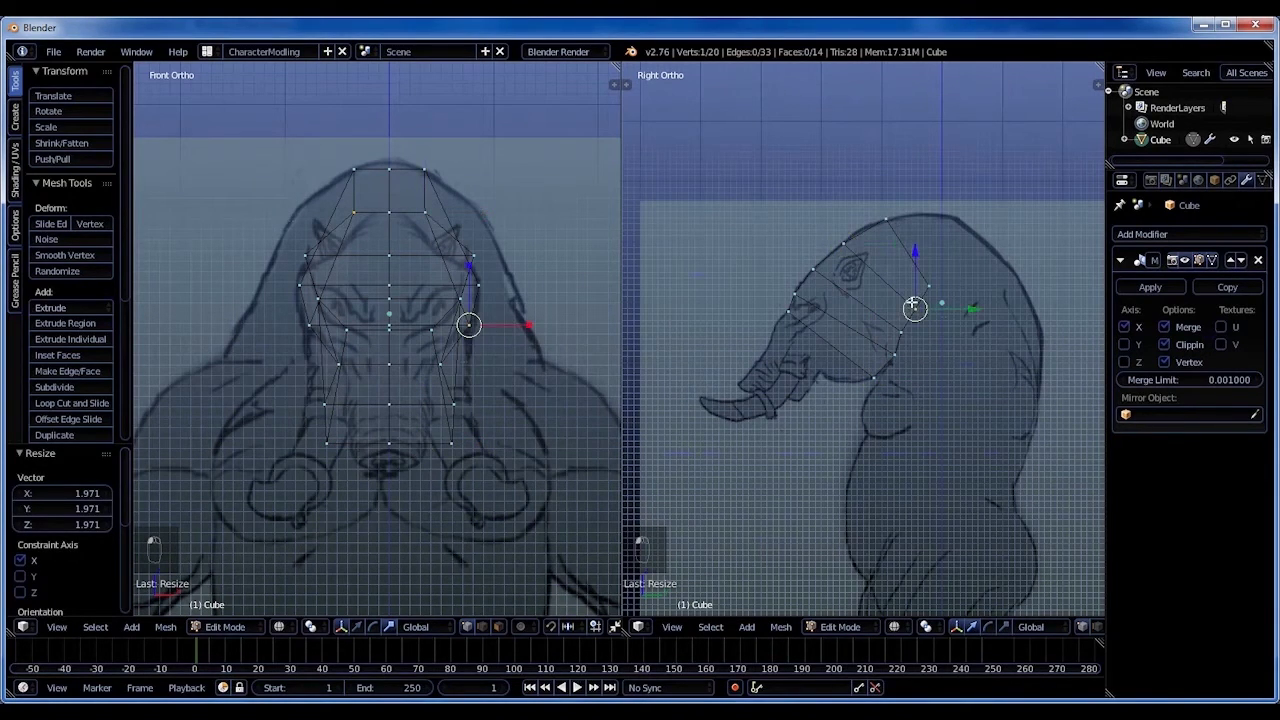
pyautogui.rightClick(886, 220)
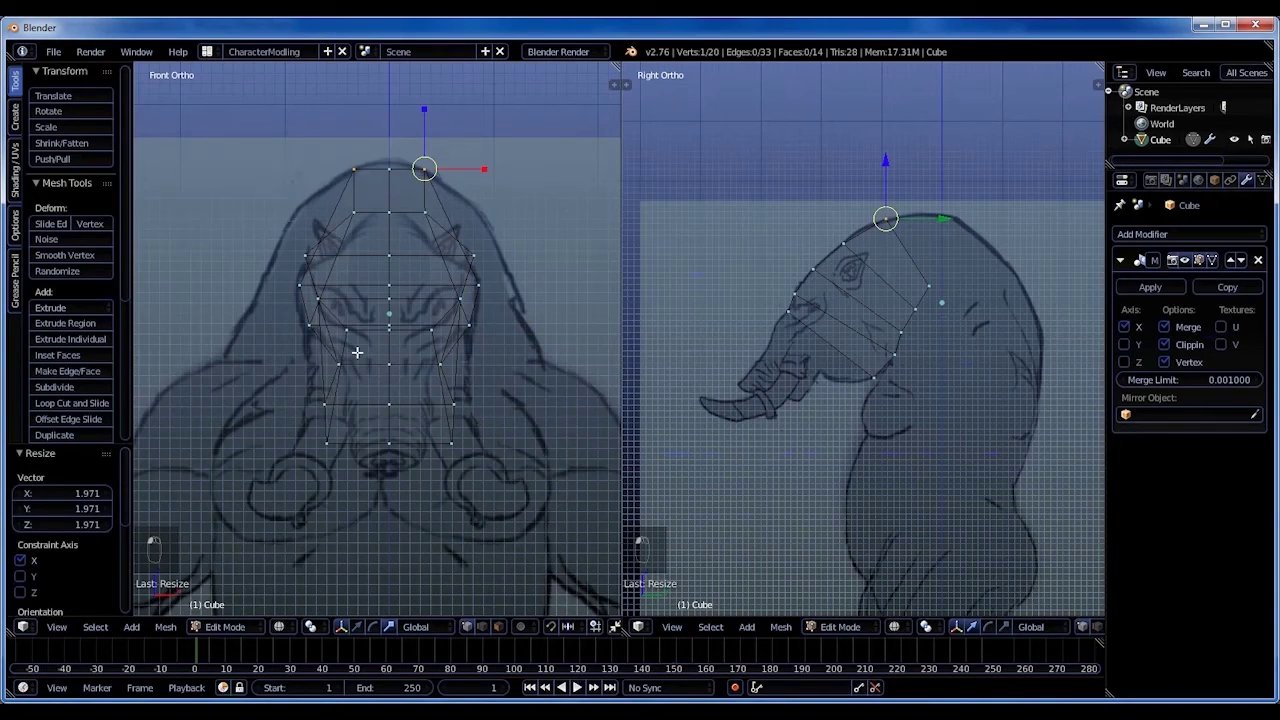
pyautogui.moveTo(490, 317)
pyautogui.mouseDown(button='middle')
pyautogui.moveTo(337, 329)
pyautogui.moveTo(518, 309)
pyautogui.moveTo(595, 330)
pyautogui.moveTo(600, 360)
pyautogui.moveTo(463, 330)
pyautogui.mouseUp(button='middle')
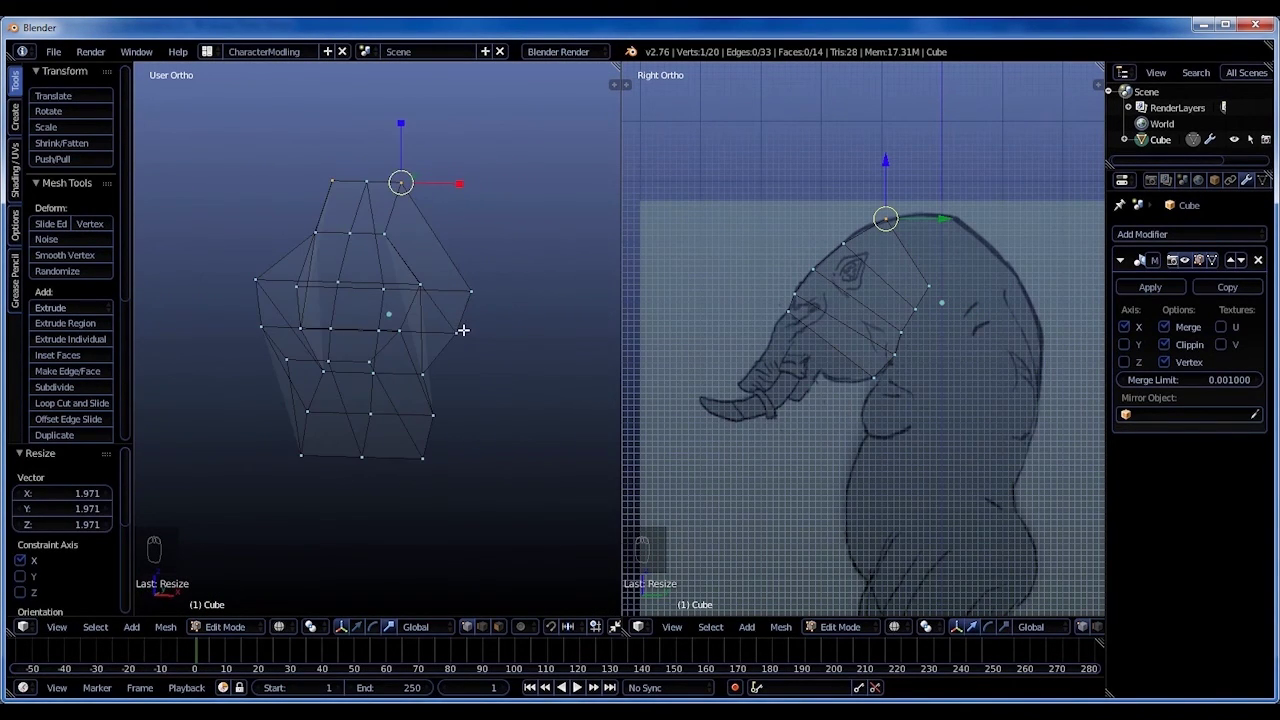
pyautogui.press('KP_1')
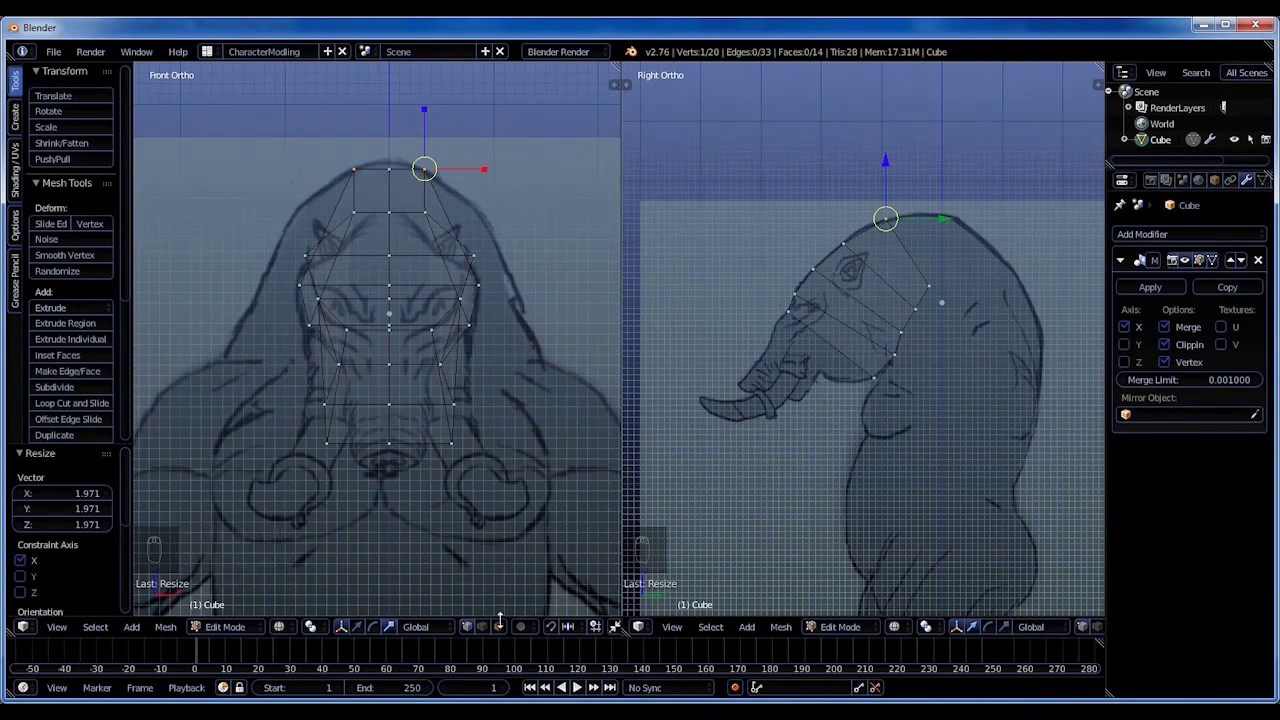
# Switch to face selection and select only the large sloping face at the lower front of the head, where the snout begins.
pyautogui.press('a')
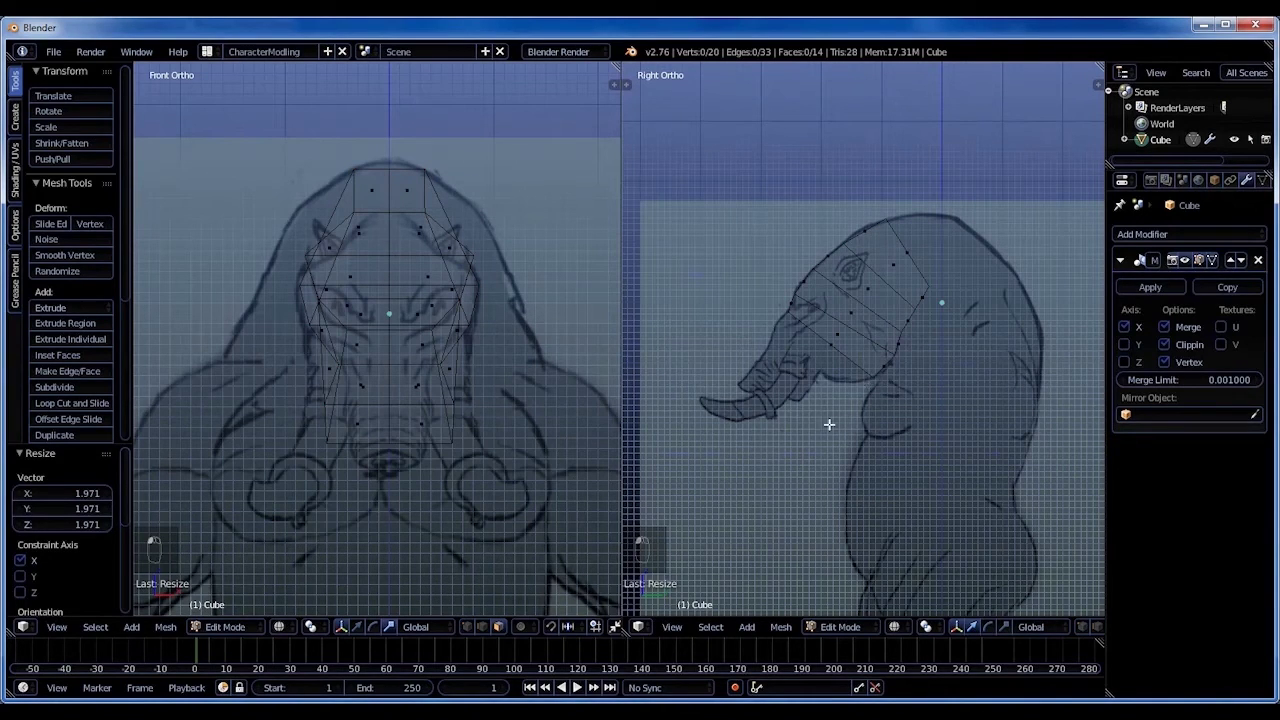
pyautogui.moveTo(537, 417)
pyautogui.mouseDown(button='middle')
pyautogui.moveTo(414, 429)
pyautogui.moveTo(473, 410)
pyautogui.mouseUp(button='middle')
pyautogui.rightClick(302, 427)
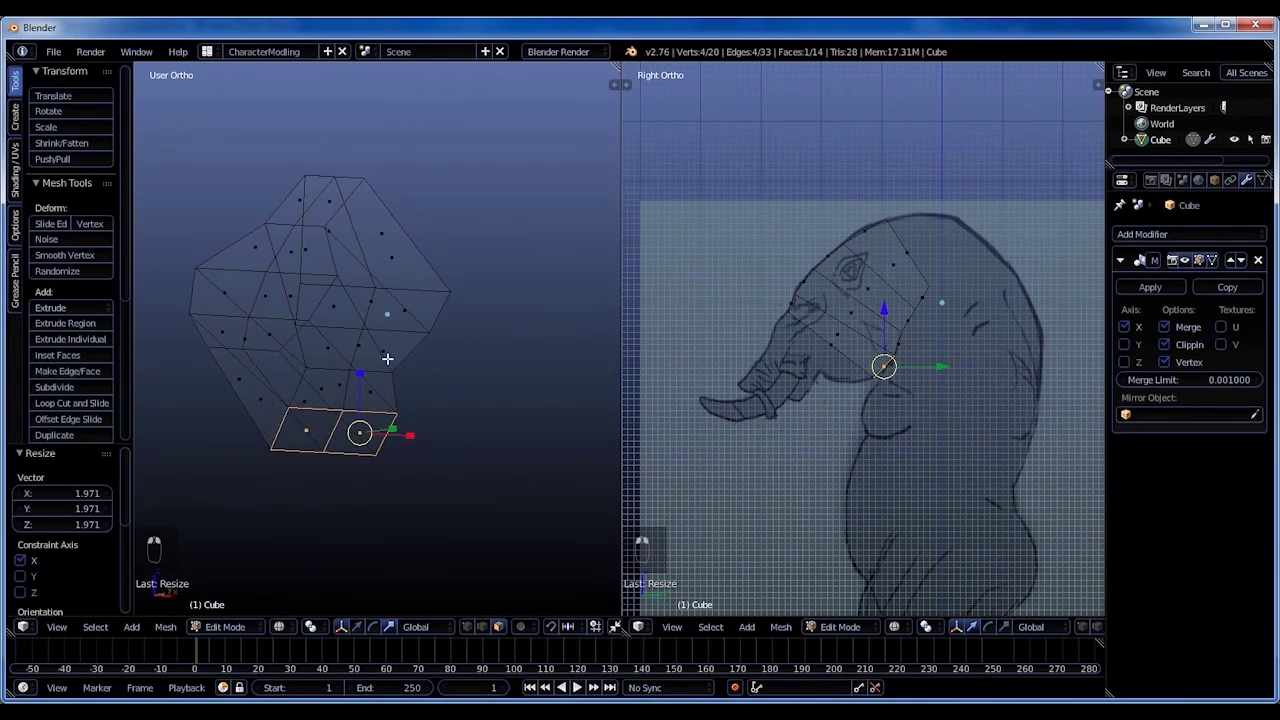
pyautogui.moveTo(330, 436); pyautogui.dragTo(404, 341, button='middle')
pyautogui.press('z')
pyautogui.rightClick(355, 330)
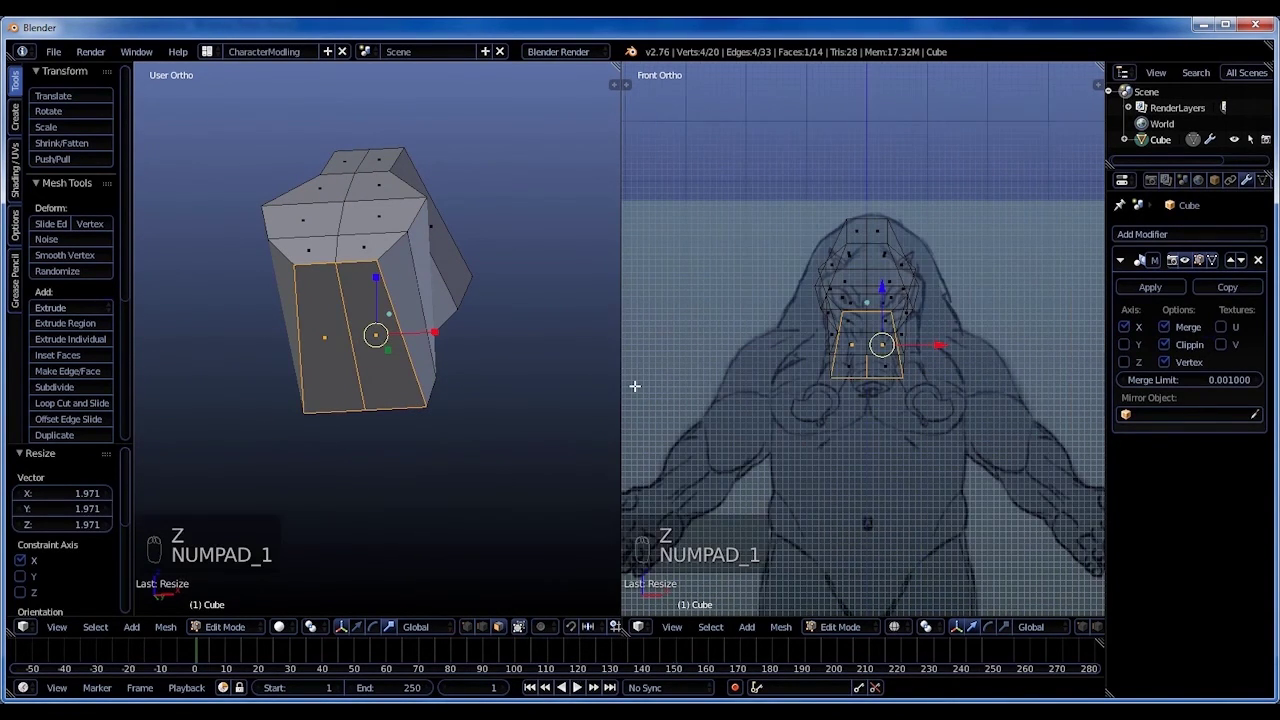
pyautogui.press('KP_3')
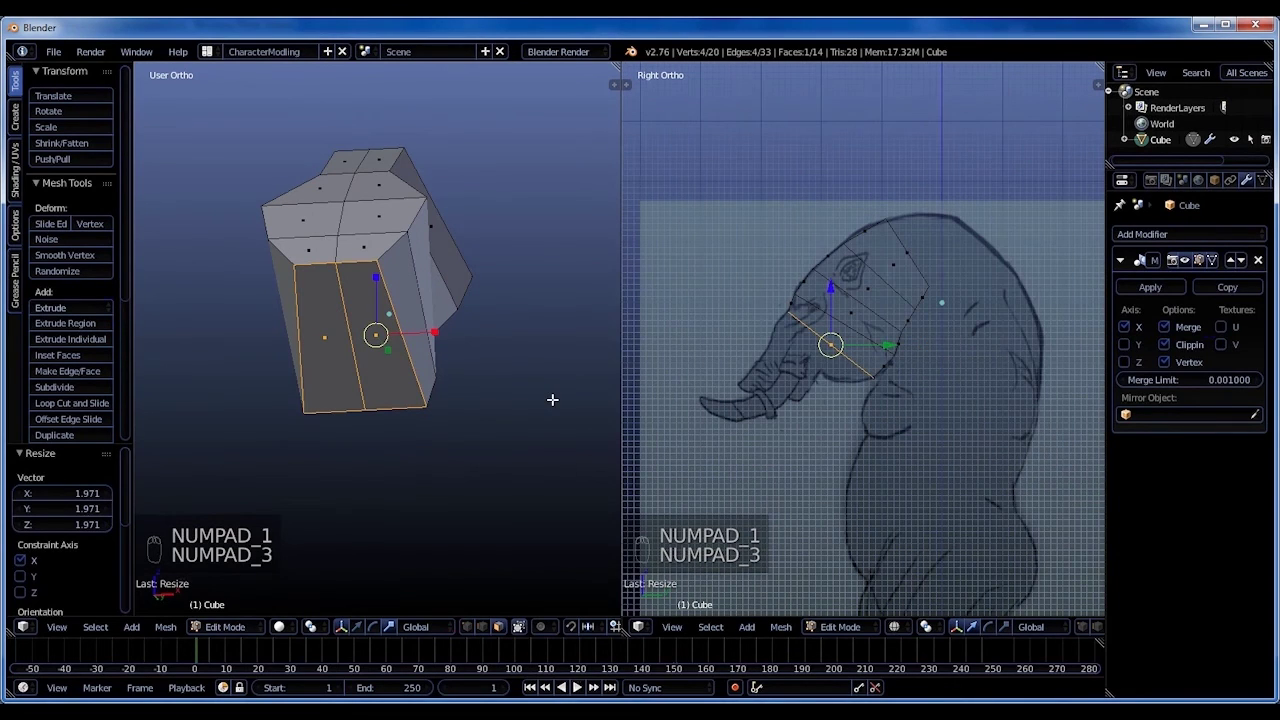
pyautogui.press('KP_1')
pyautogui.press('z')
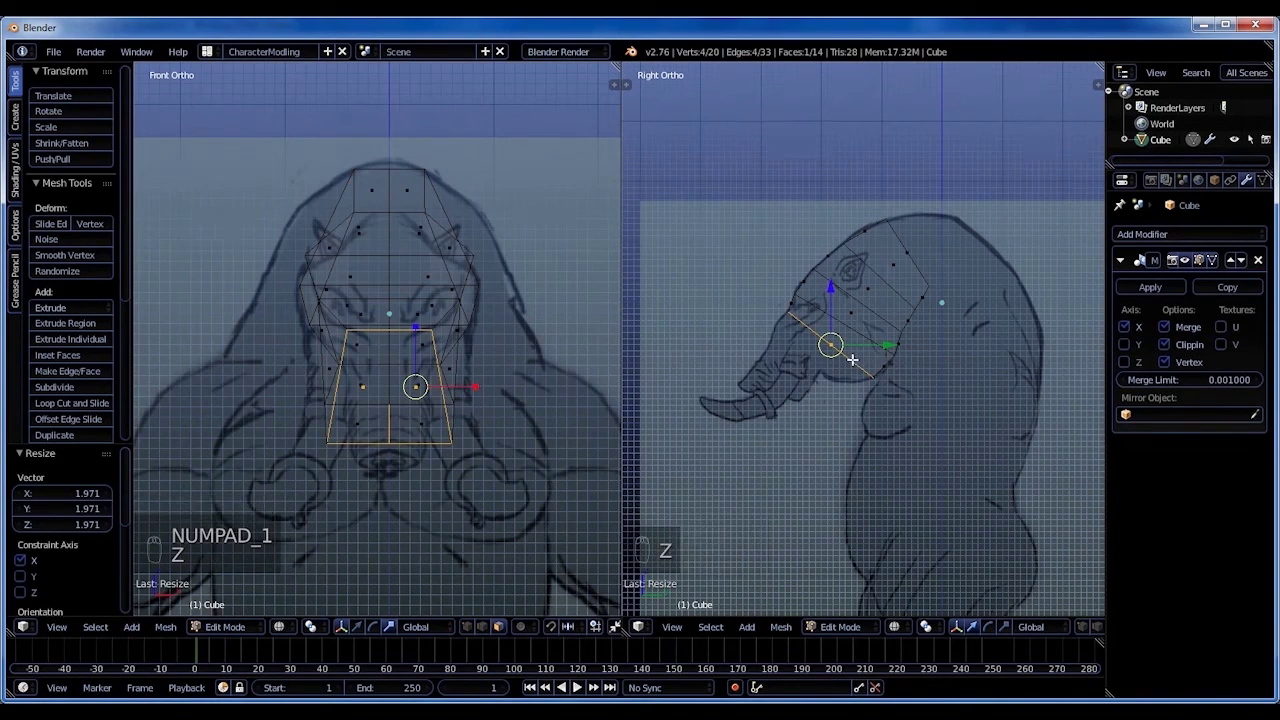
# Extrude the selected face about 1.44 along its normal and scale the new end face uniformly by 0.345 for the snout.
pyautogui.press('e')
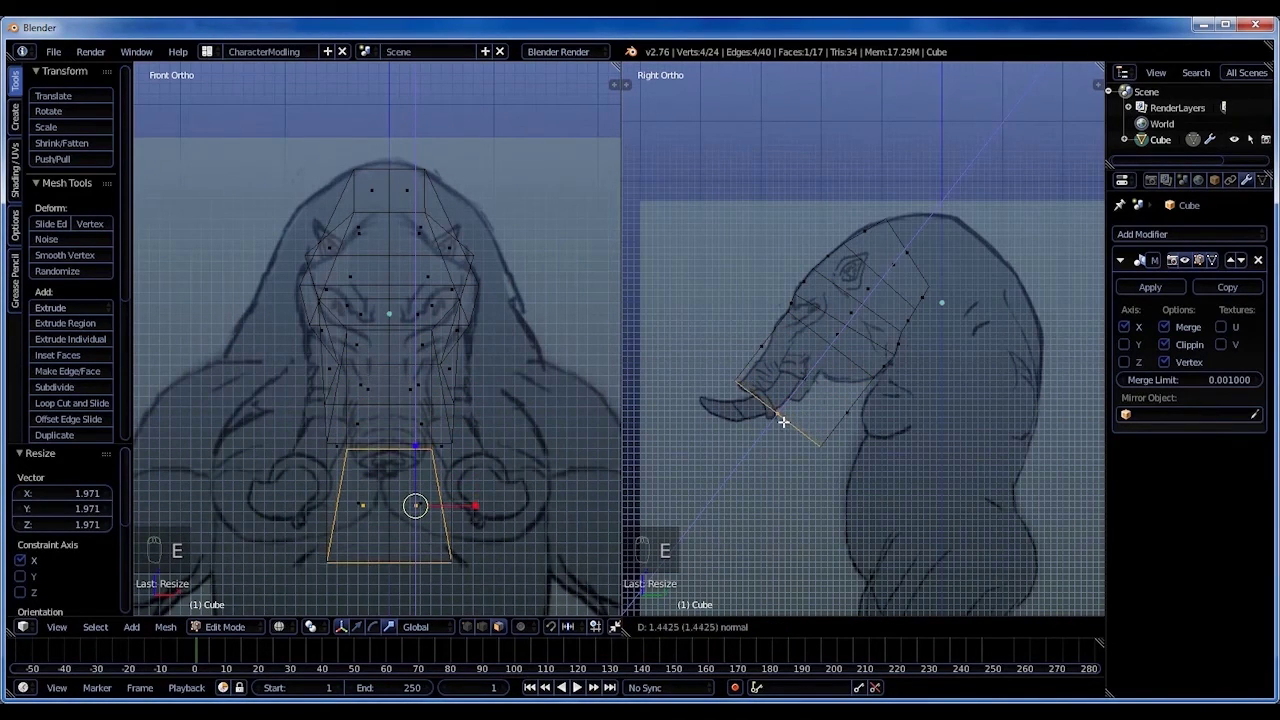
pyautogui.click(784, 418)
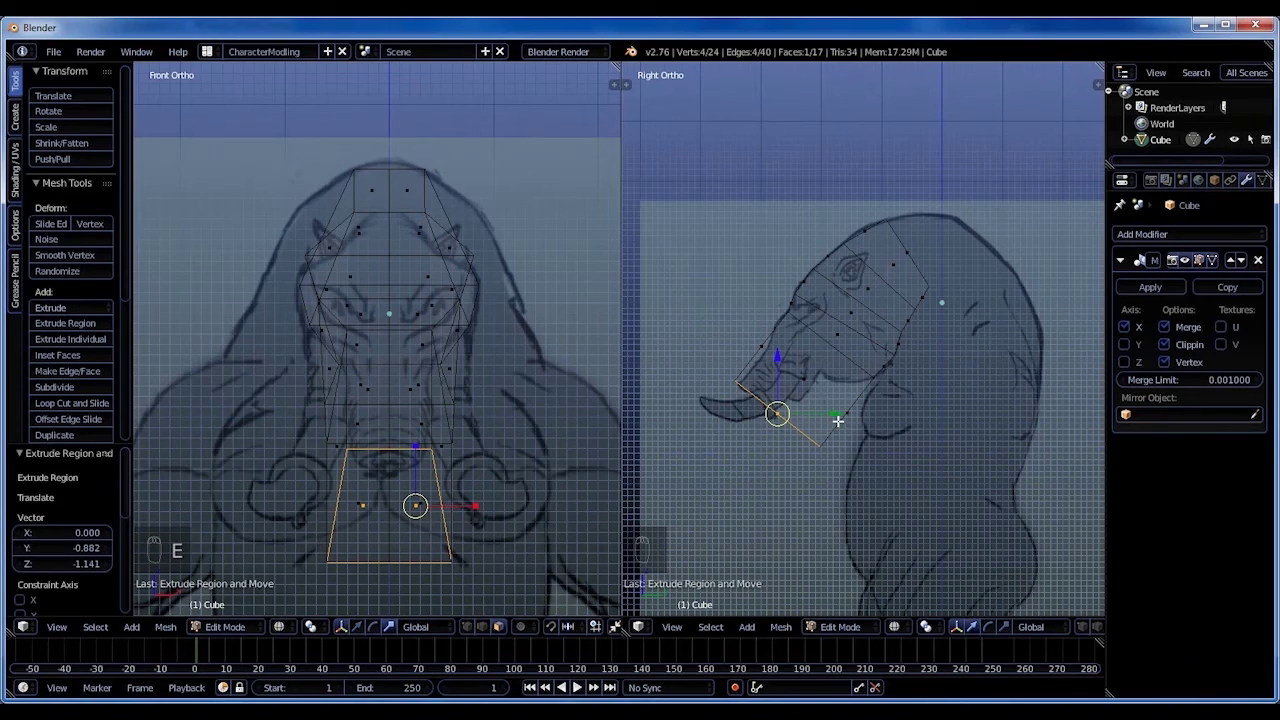
pyautogui.press('s')
pyautogui.press('s')
pyautogui.press('s')
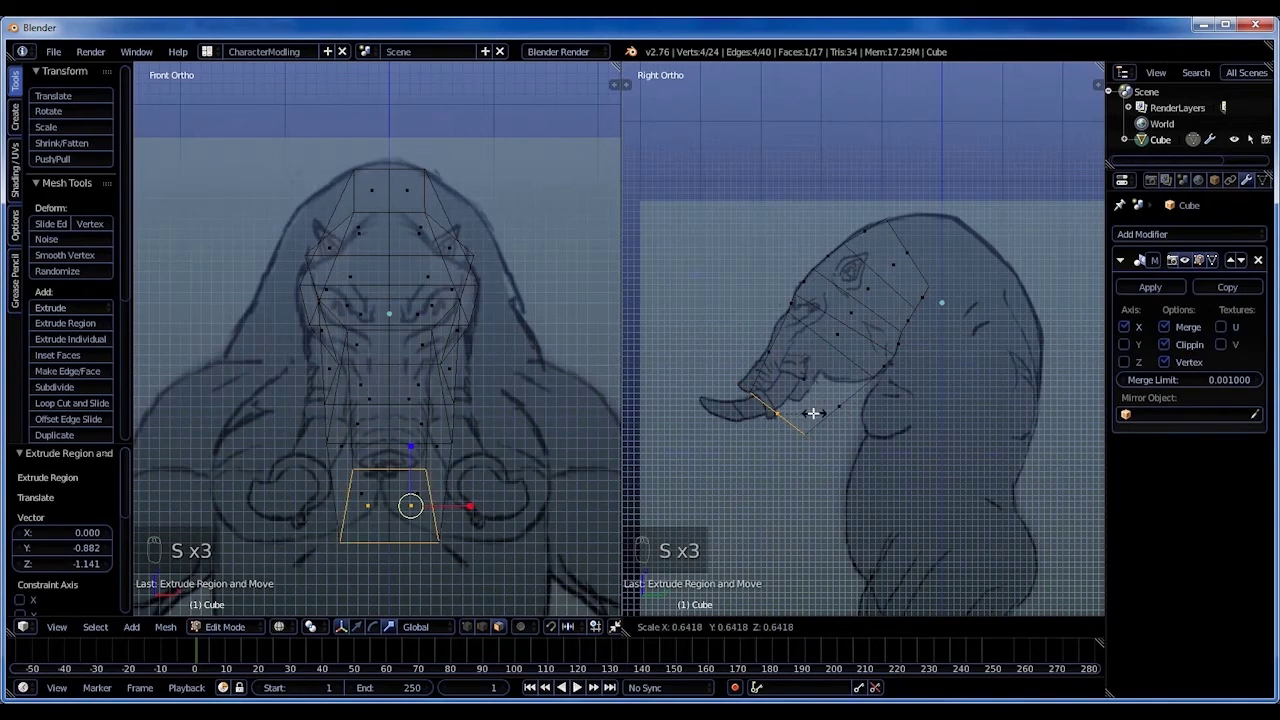
pyautogui.click(796, 405)
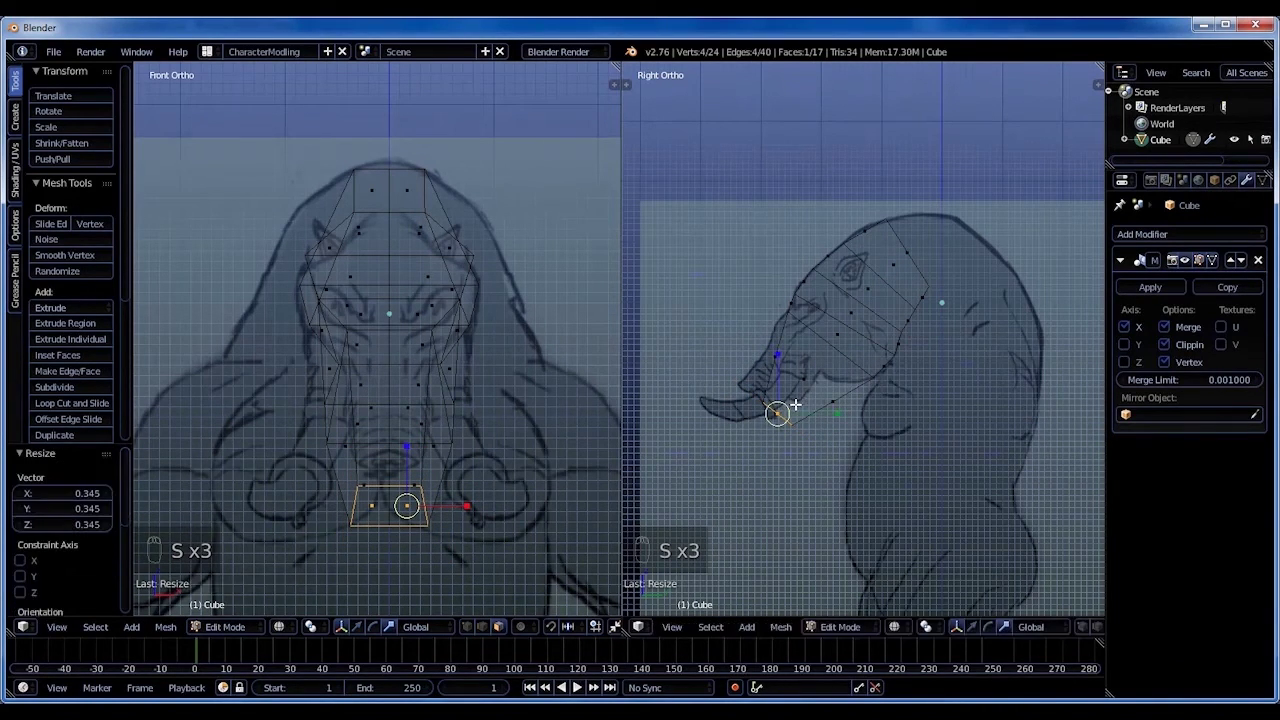
# Fit the extruded end face to the snout tip, moving it by -0.530 and 0.119 along Y and by 0.265 and 0.013 along Z.
pyautogui.press('g')
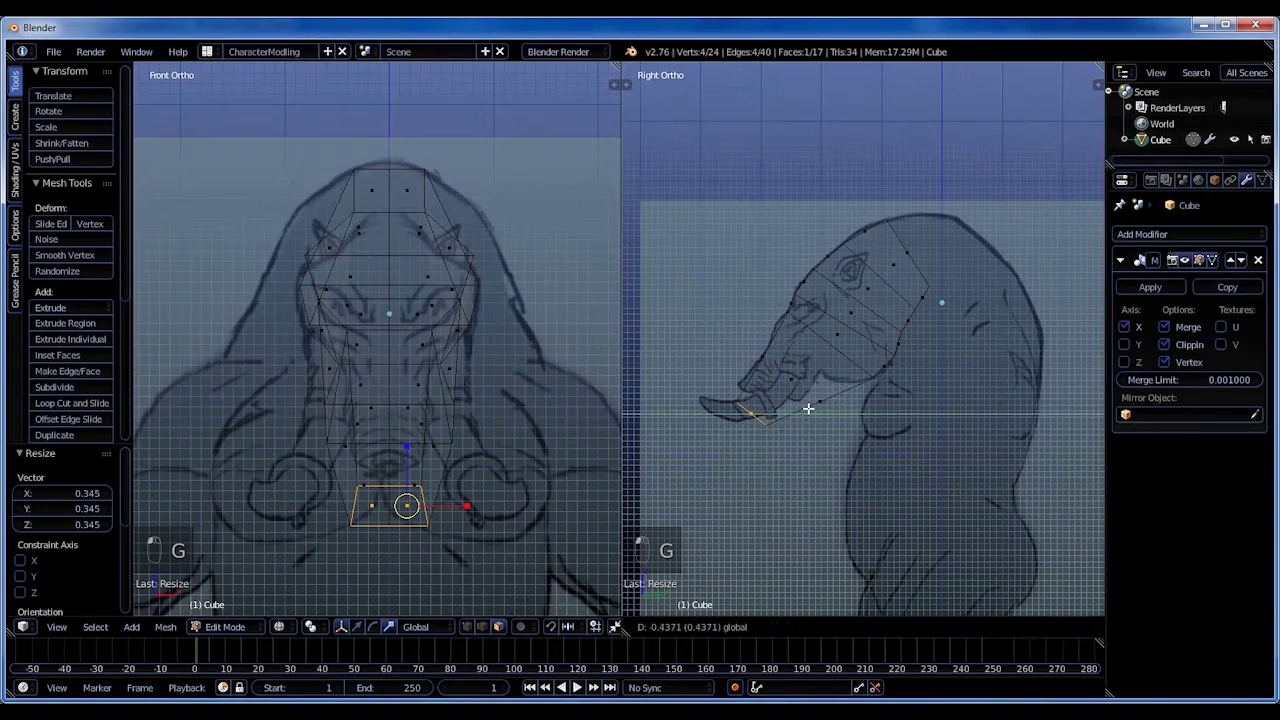
pyautogui.press('z')
pyautogui.click(755, 362)
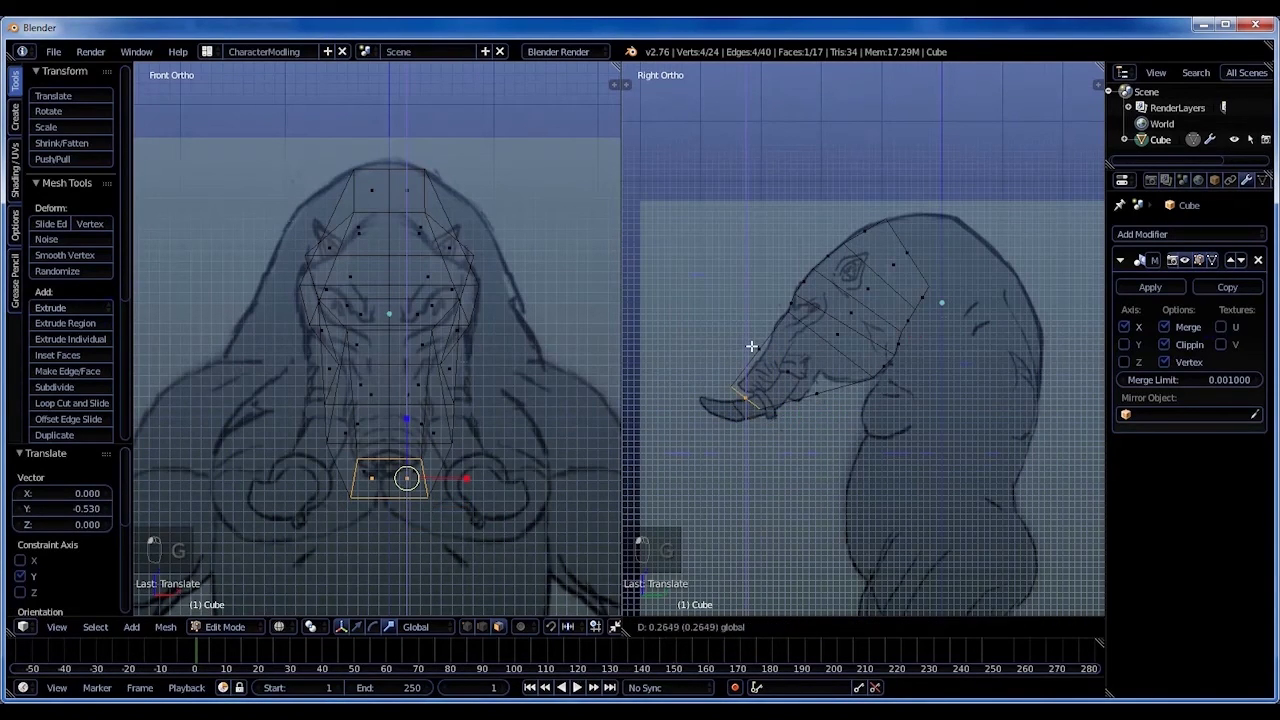
pyautogui.press('g')
pyautogui.press('y')
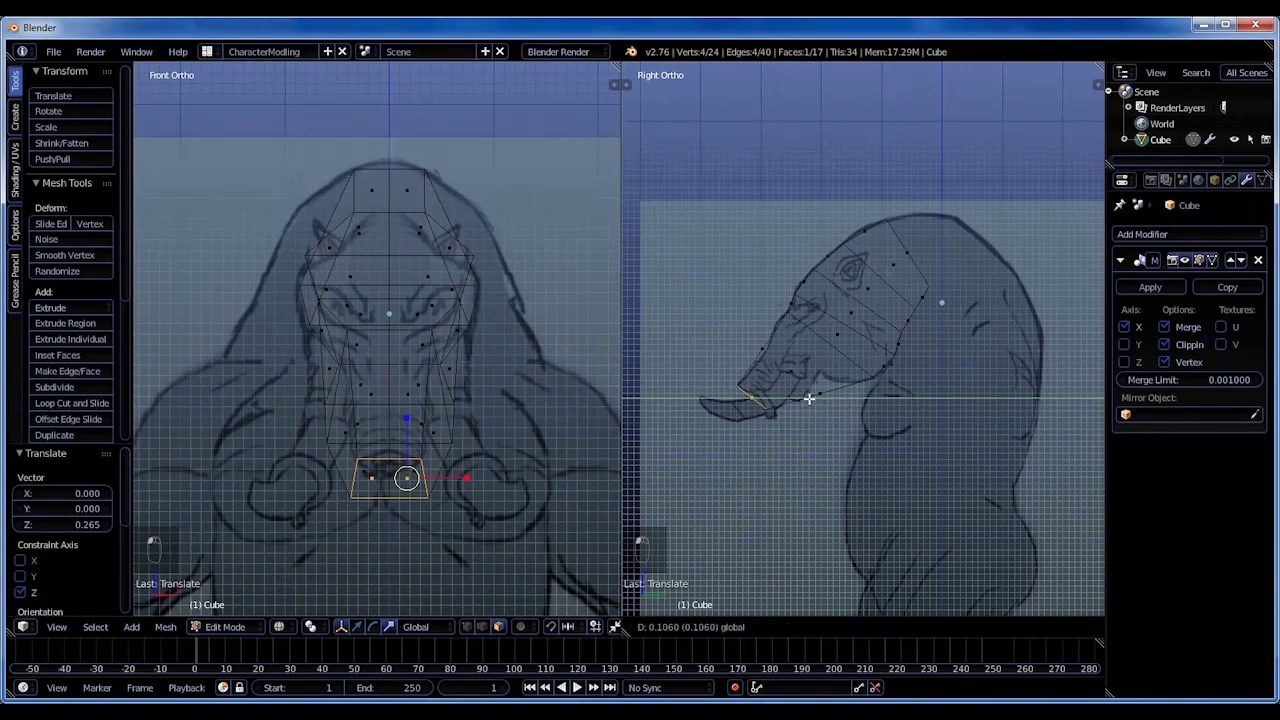
pyautogui.click(809, 398)
pyautogui.press('g')
pyautogui.press('z')
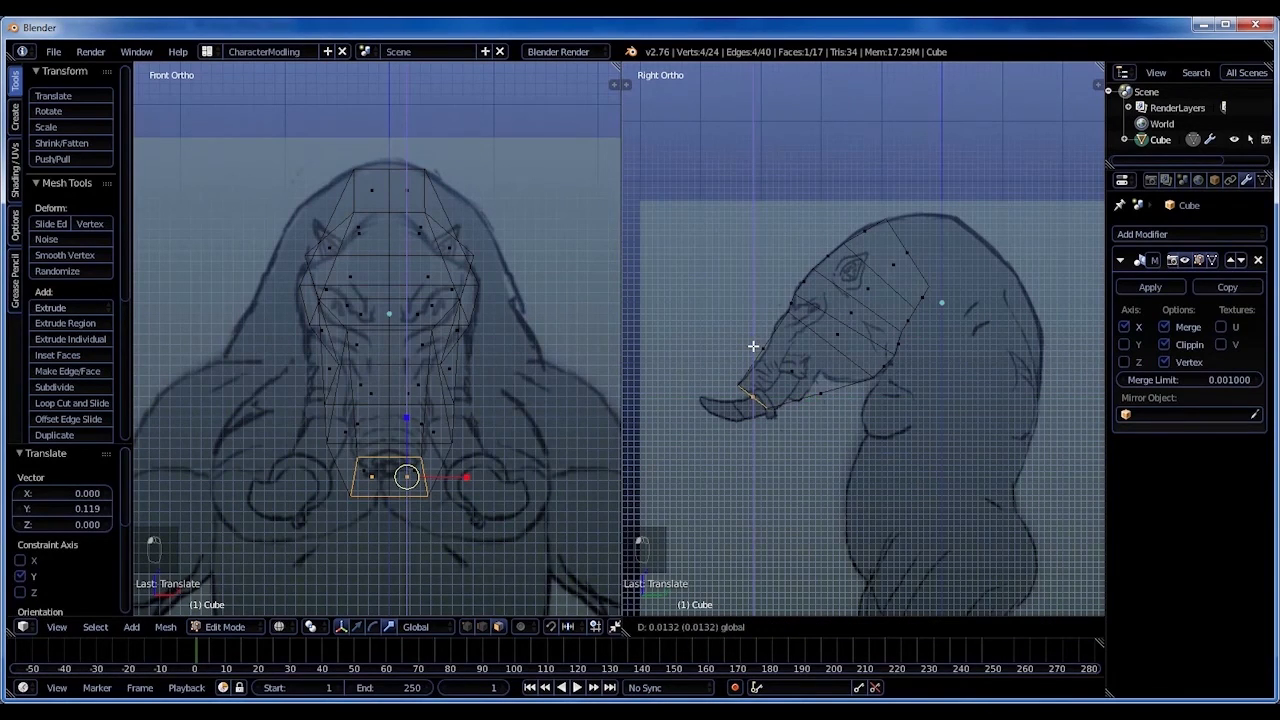
pyautogui.click(754, 347)
# In vertex selection, move only the lower vertex pair of the snout tip 0.537 along Y and 0.109 along Z to the chin.
pyautogui.scroll(3, 822, 437)
pyautogui.keyDown('shift'); pyautogui.moveTo(826, 432); pyautogui.dragTo(858, 432, button='middle'); pyautogui.keyUp('shift')
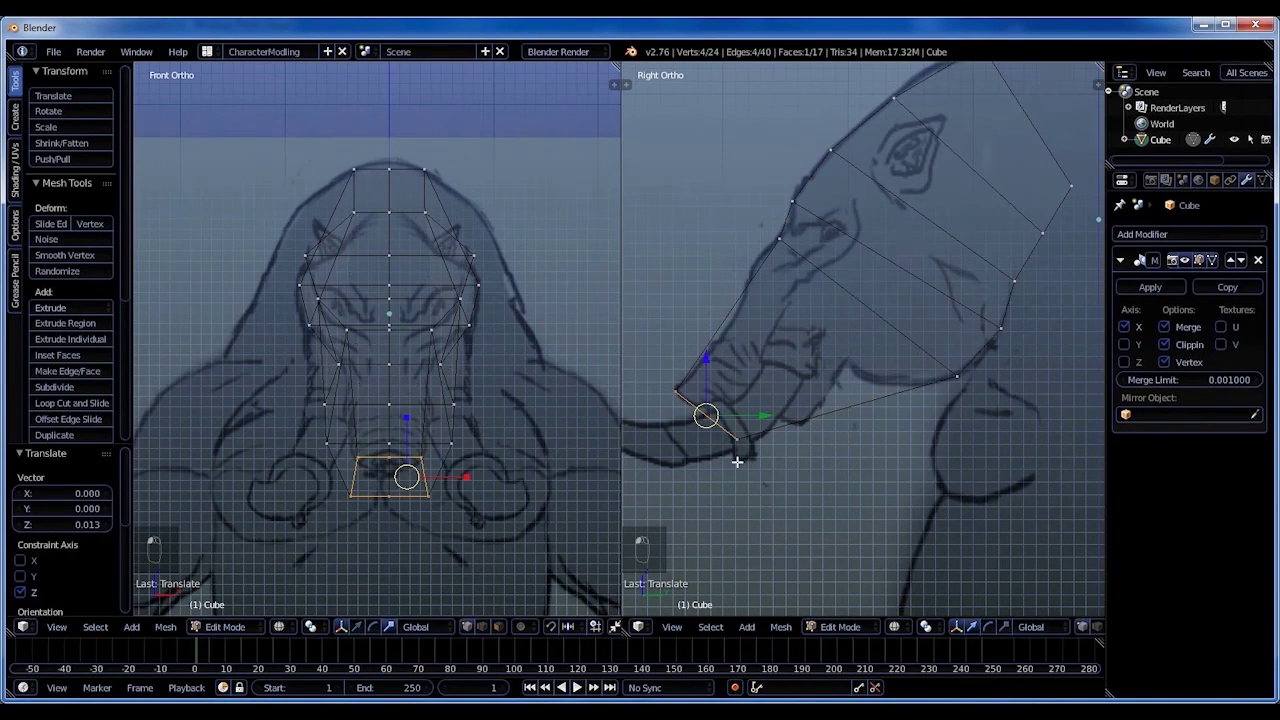
pyautogui.press('a')
pyautogui.press('b')
pyautogui.moveTo(779, 484); pyautogui.dragTo(858, 431)
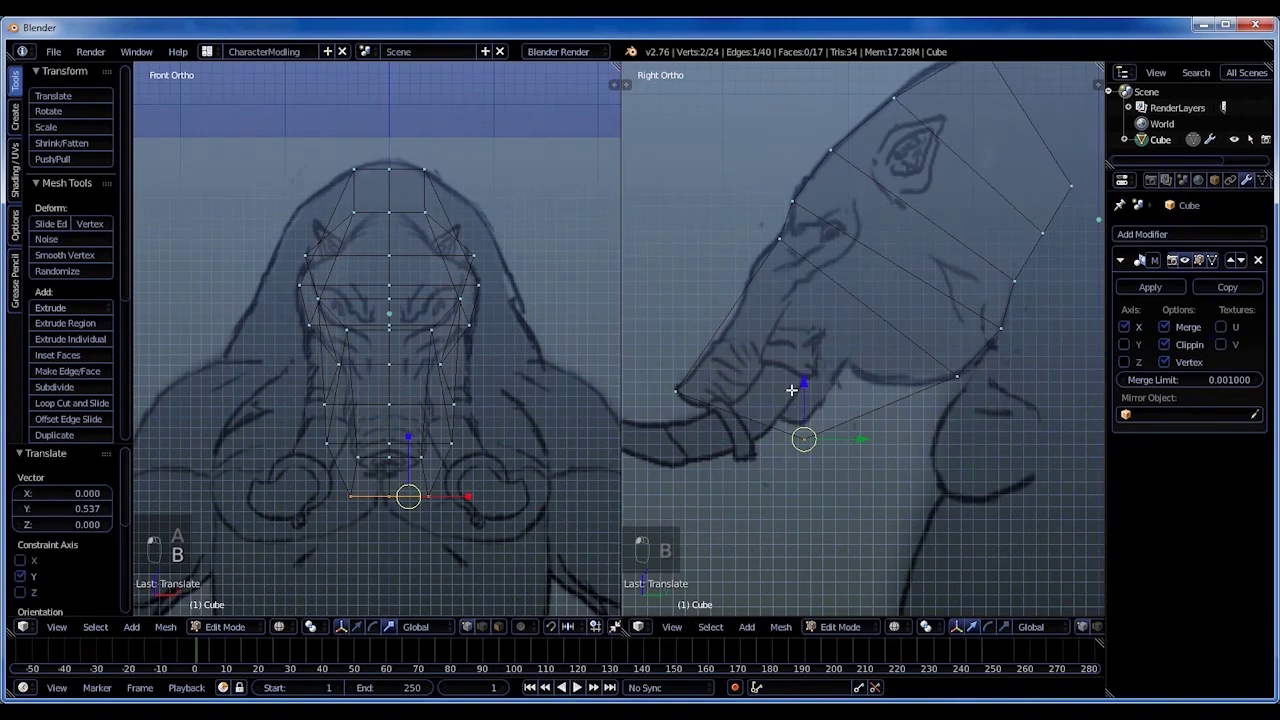
pyautogui.moveTo(797, 387); pyautogui.dragTo(807, 372)
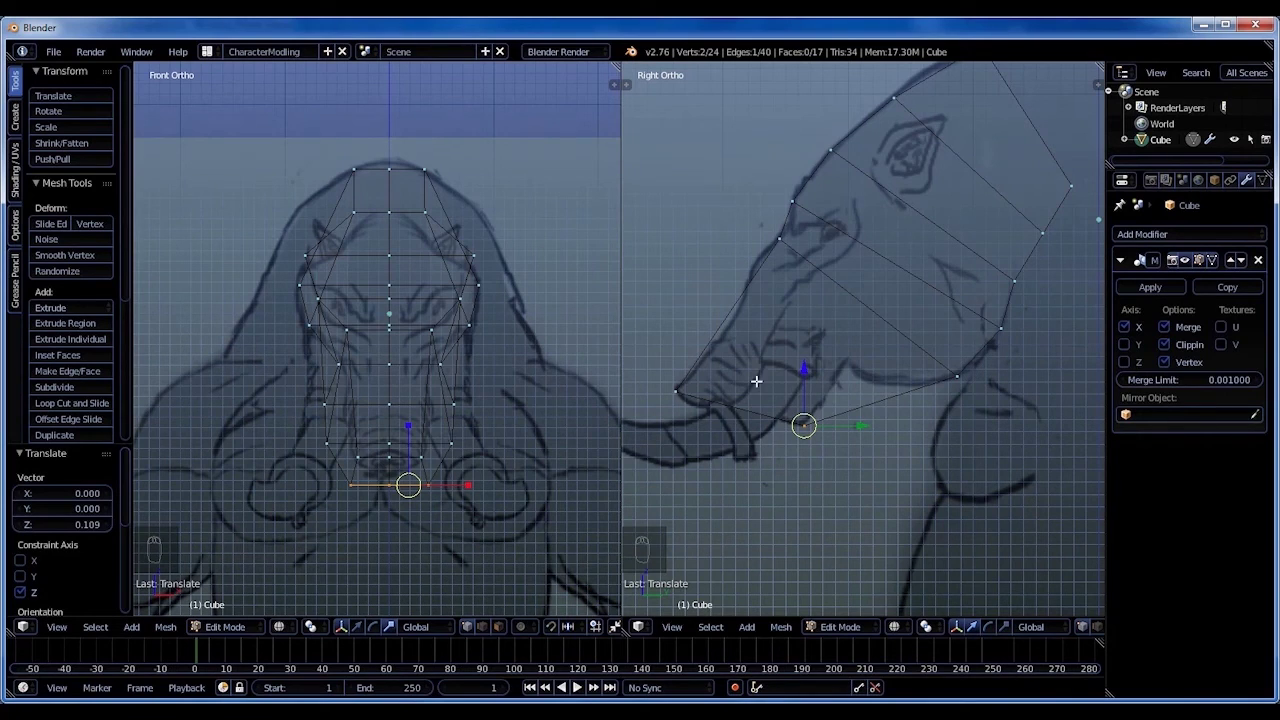
# Add one centred loop cut around the snout, between the head and the snout tip.
pyautogui.hotkey('ctrl', 'r')
pyautogui.click(862, 408)
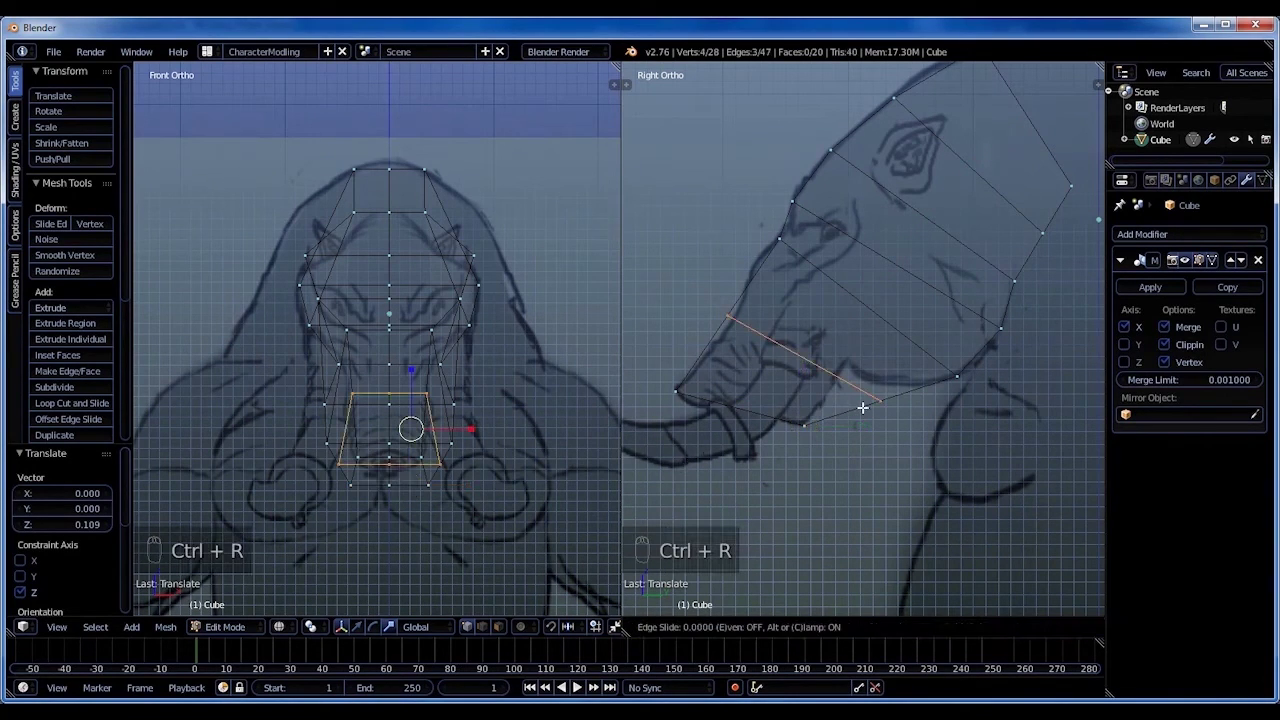
pyautogui.rightClick(864, 407)
# Try scaling the new snout loop uniformly by 0.877, then undo the scaling.
pyautogui.press('s')
pyautogui.press('s')
pyautogui.press('s')
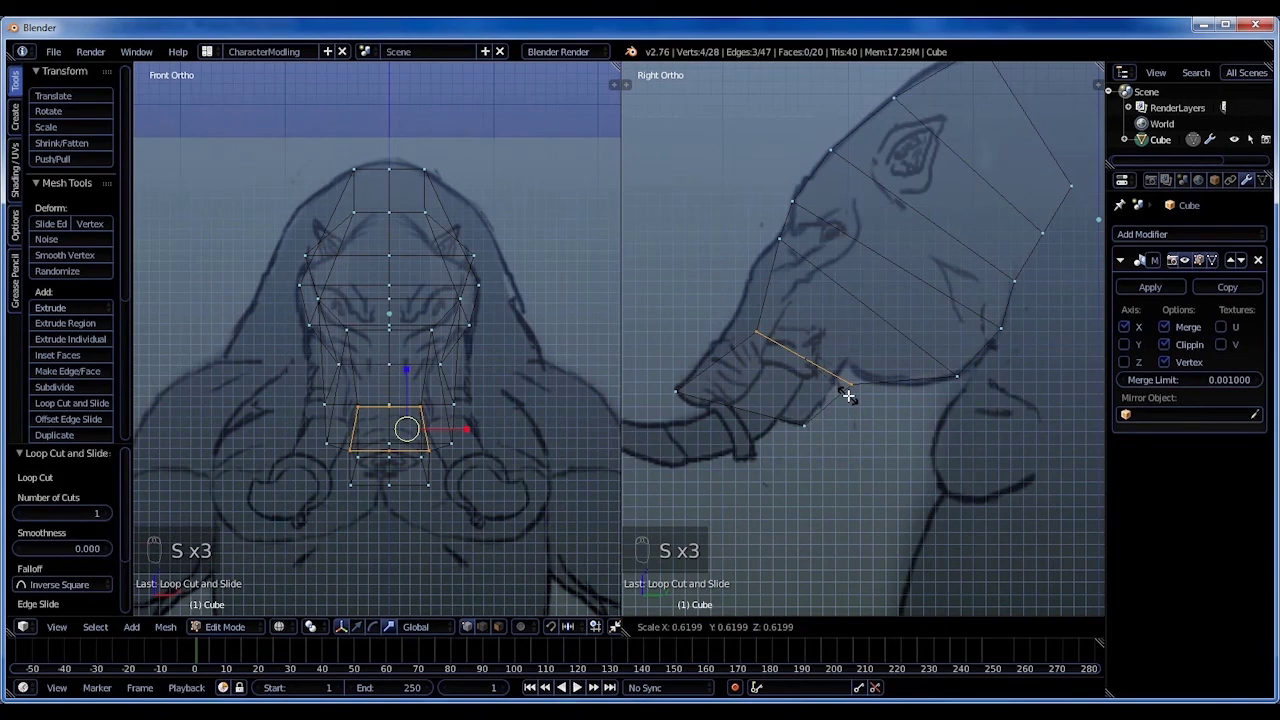
pyautogui.click(873, 402)
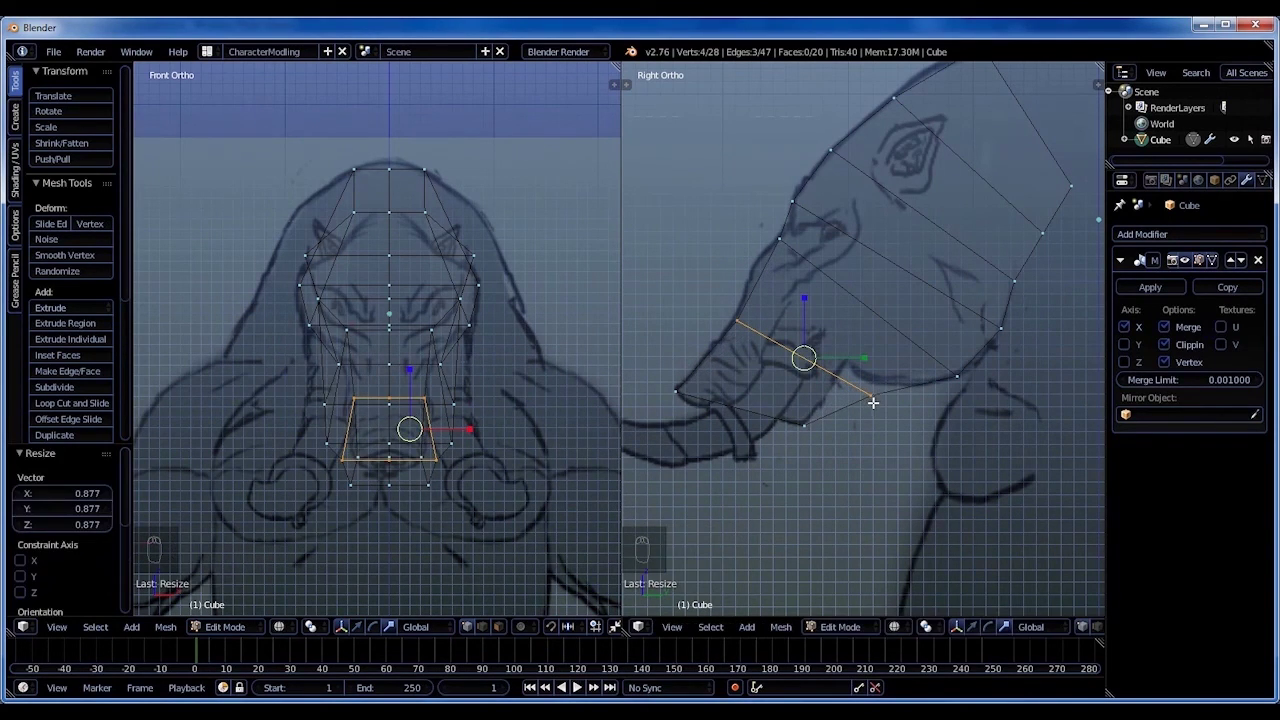
pyautogui.hotkey('ctrl', 'z')
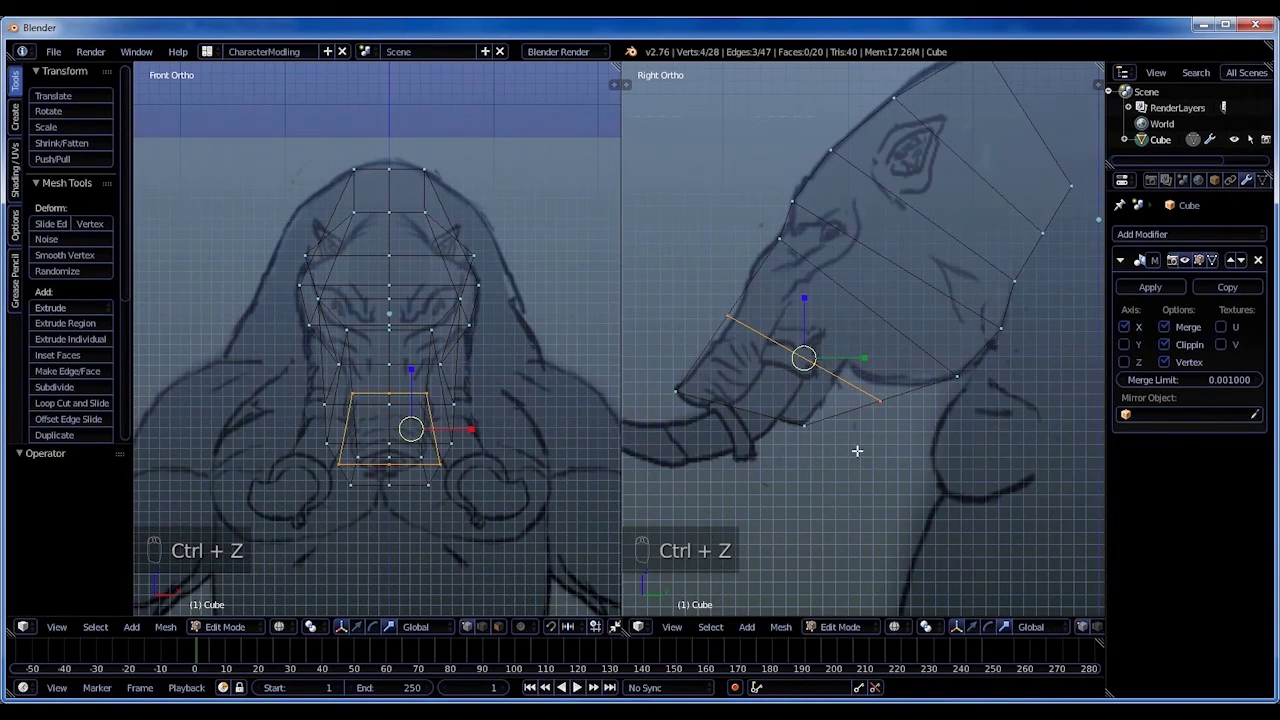
# Fit the lower vertex pair of the new snout loop to the jaw line, moving it -0.466 and about 0.109 along Y and 0.160 along Z.
pyautogui.press('a')
pyautogui.press('b')
pyautogui.moveTo(862, 386); pyautogui.dragTo(900, 438)
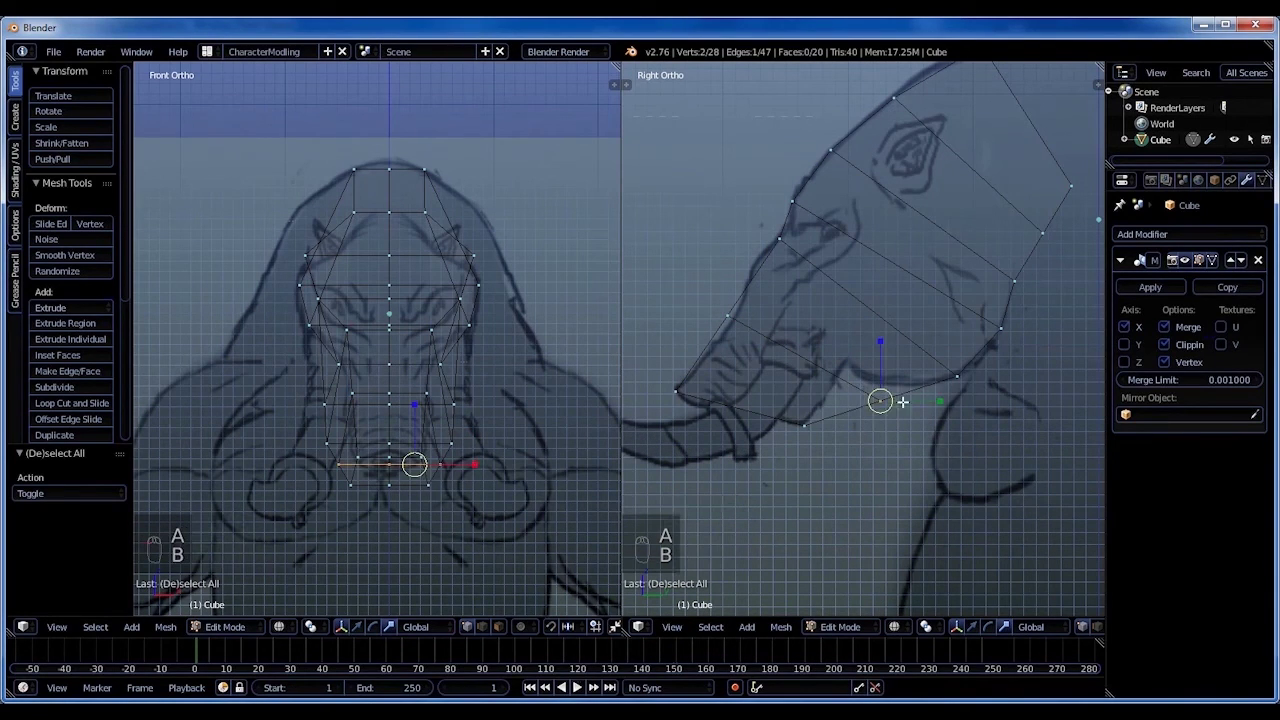
pyautogui.press('g')
pyautogui.press('y')
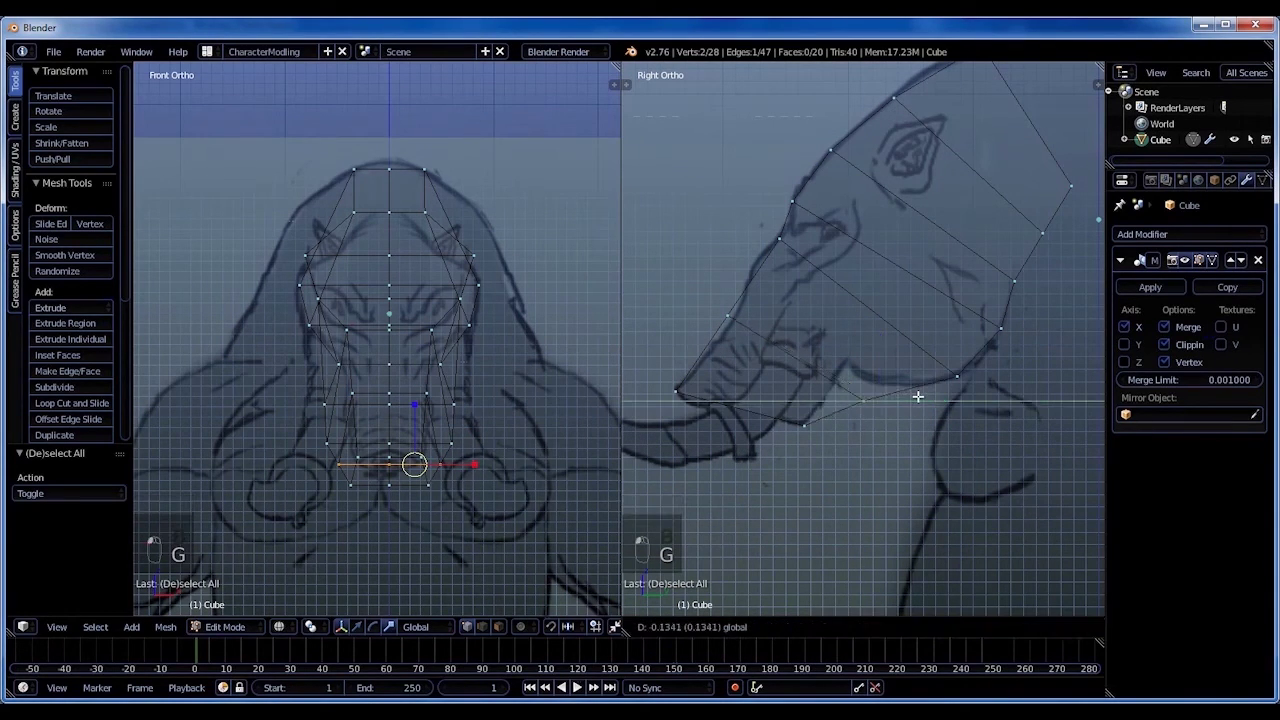
pyautogui.click(884, 398)
pyautogui.press('g')
pyautogui.press('z')
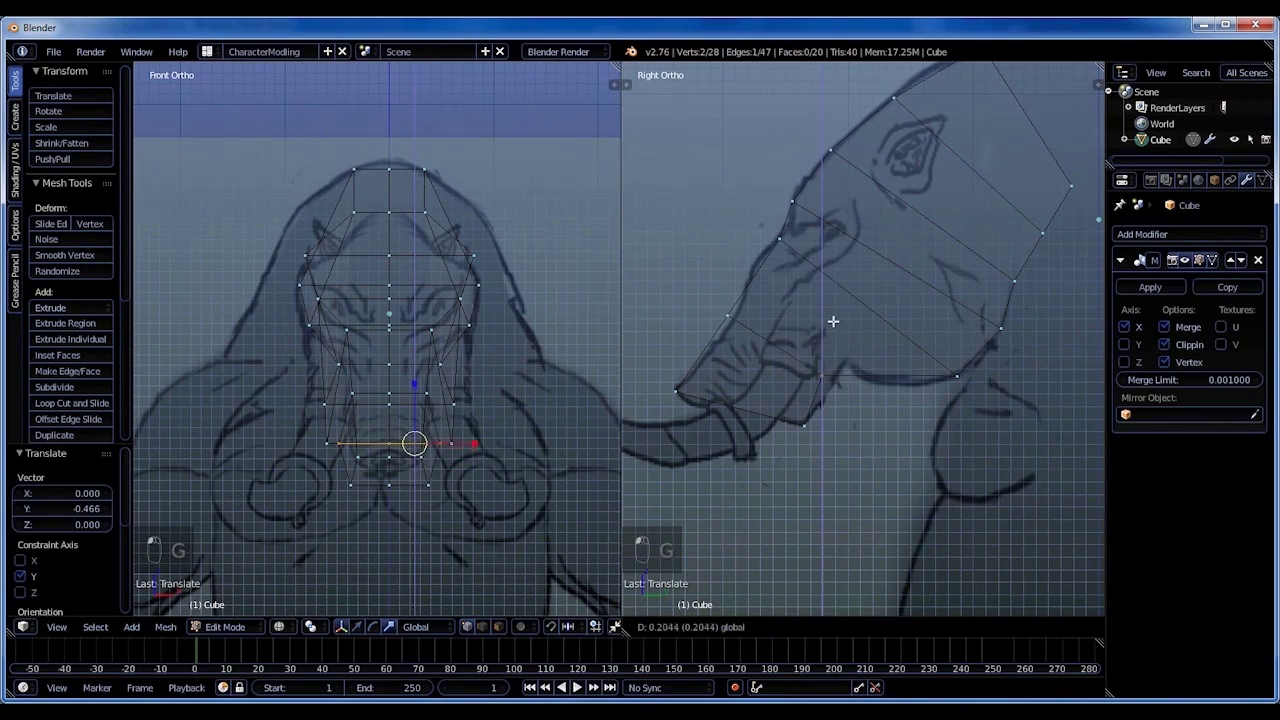
pyautogui.rightClick(838, 335)
pyautogui.press('g')
pyautogui.press('y')
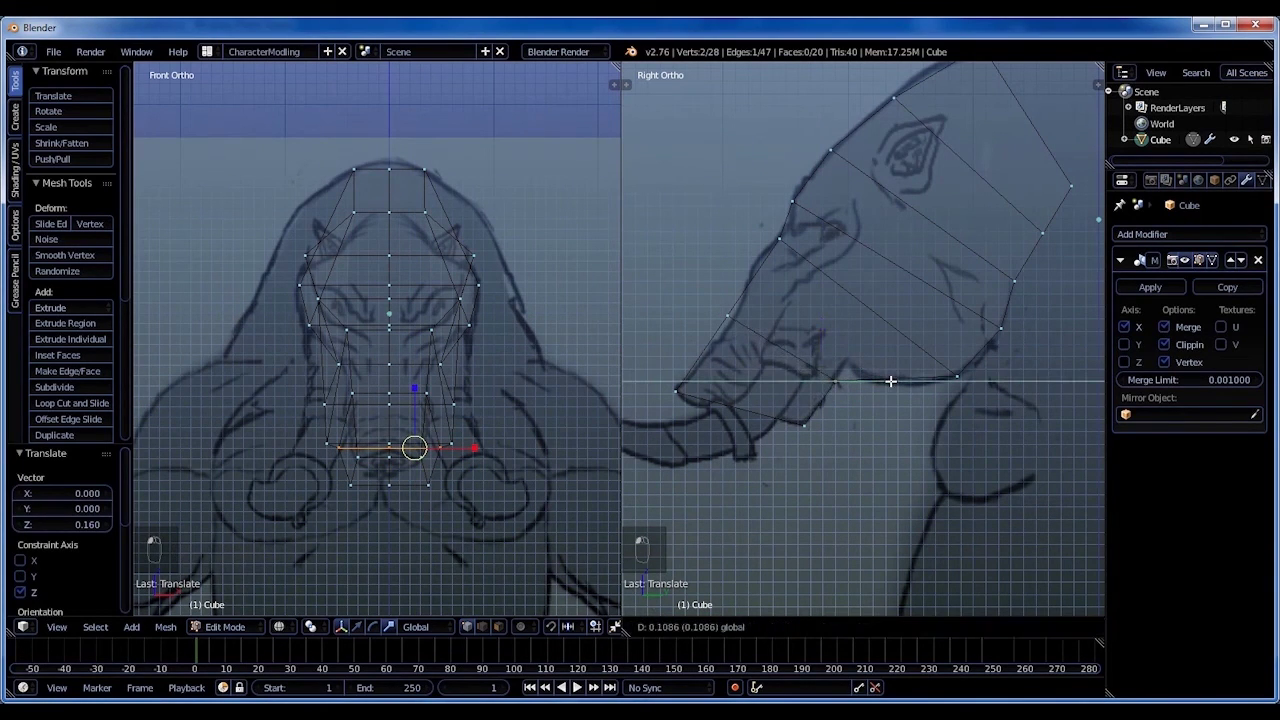
pyautogui.click(890, 380)
# Select the upper vertex pair of the snout loop and move it 0.064 along Y onto the drawn snout outline.
pyautogui.press('a')
pyautogui.press('b')
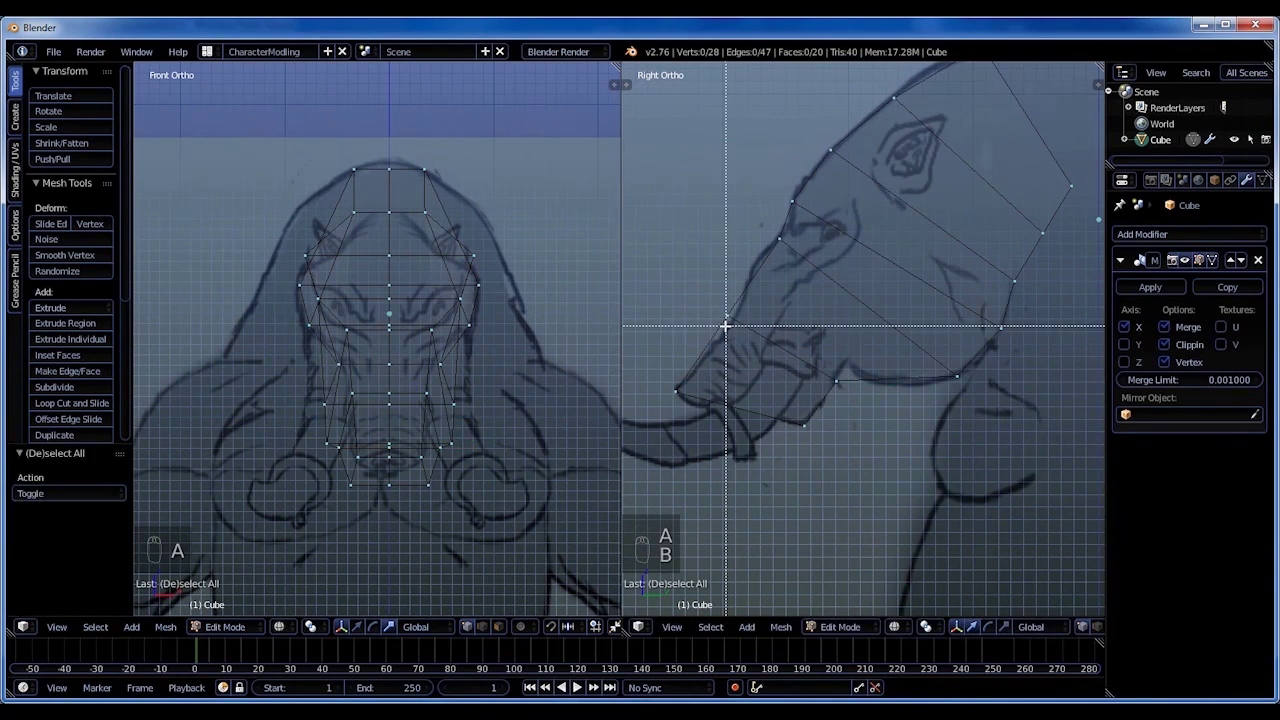
pyautogui.moveTo(711, 303); pyautogui.dragTo(737, 323)
pyautogui.press('g')
pyautogui.press('y')
pyautogui.click(792, 317)
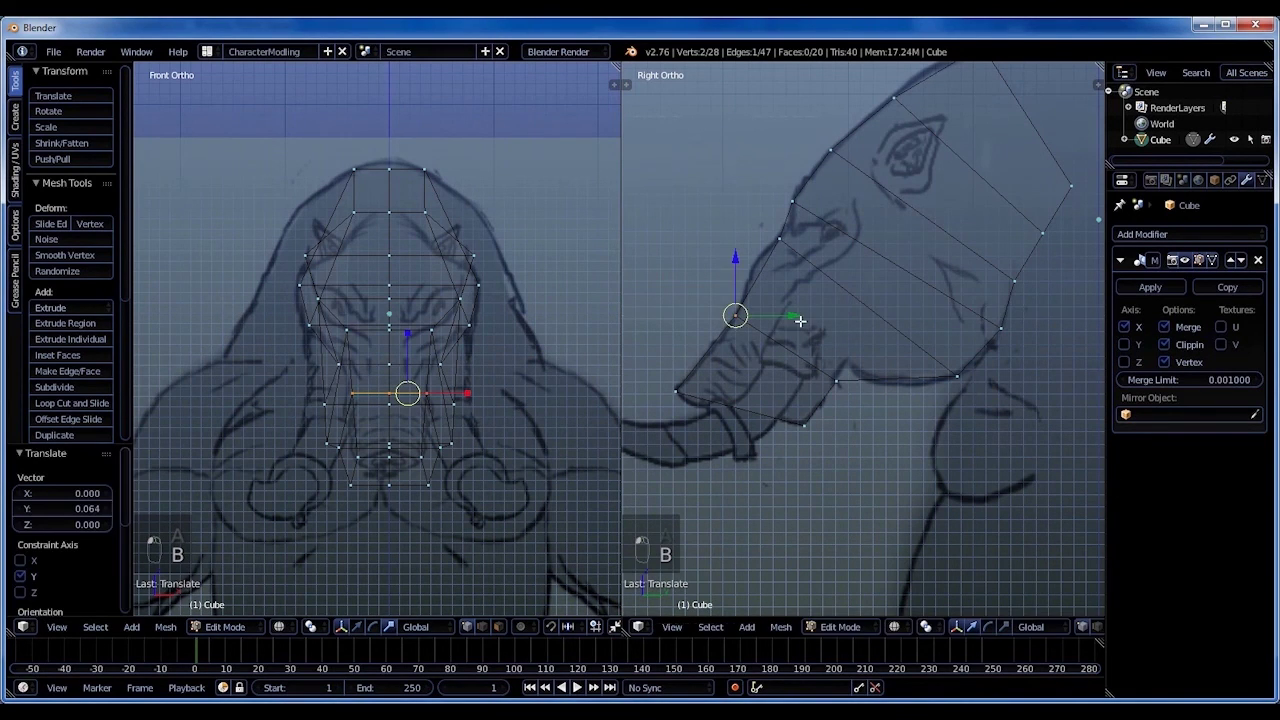
# Display the head in solid shading in the front viewport and examine the snout's shape from an angle.
pyautogui.scroll(-2, 915, 414)
pyautogui.scroll(2, 915, 414)
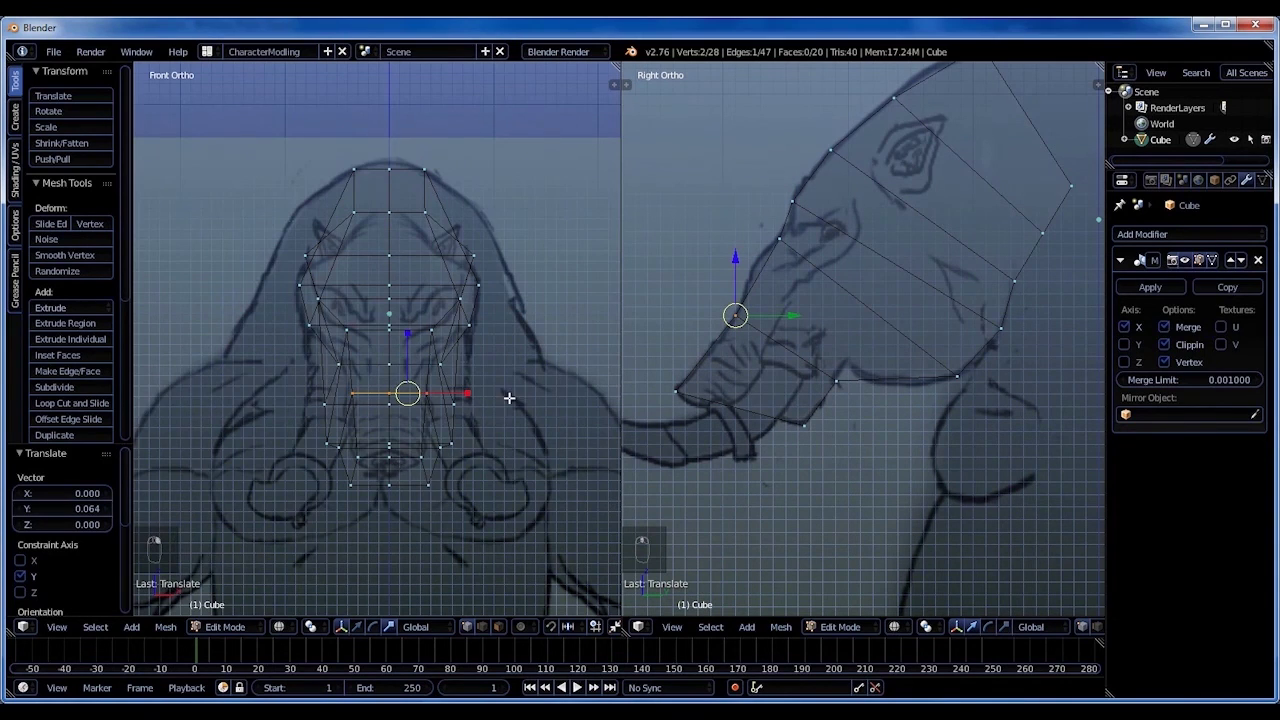
pyautogui.moveTo(509, 398)
pyautogui.mouseDown(button='middle')
pyautogui.moveTo(482, 410)
pyautogui.moveTo(389, 374)
pyautogui.moveTo(609, 366)
pyautogui.moveTo(394, 369)
pyautogui.moveTo(317, 340)
pyautogui.moveTo(229, 354)
pyautogui.moveTo(551, 369)
pyautogui.moveTo(590, 384)
pyautogui.moveTo(484, 389)
pyautogui.mouseUp(button='middle')
pyautogui.press('z')
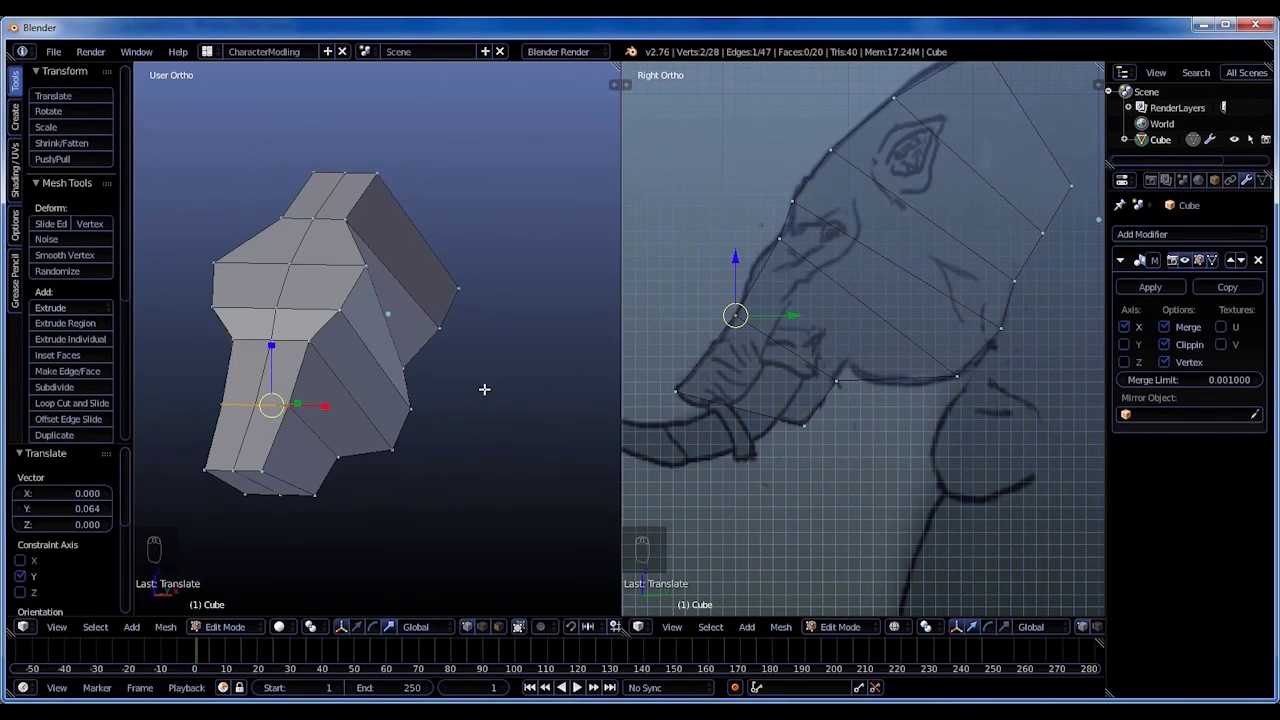